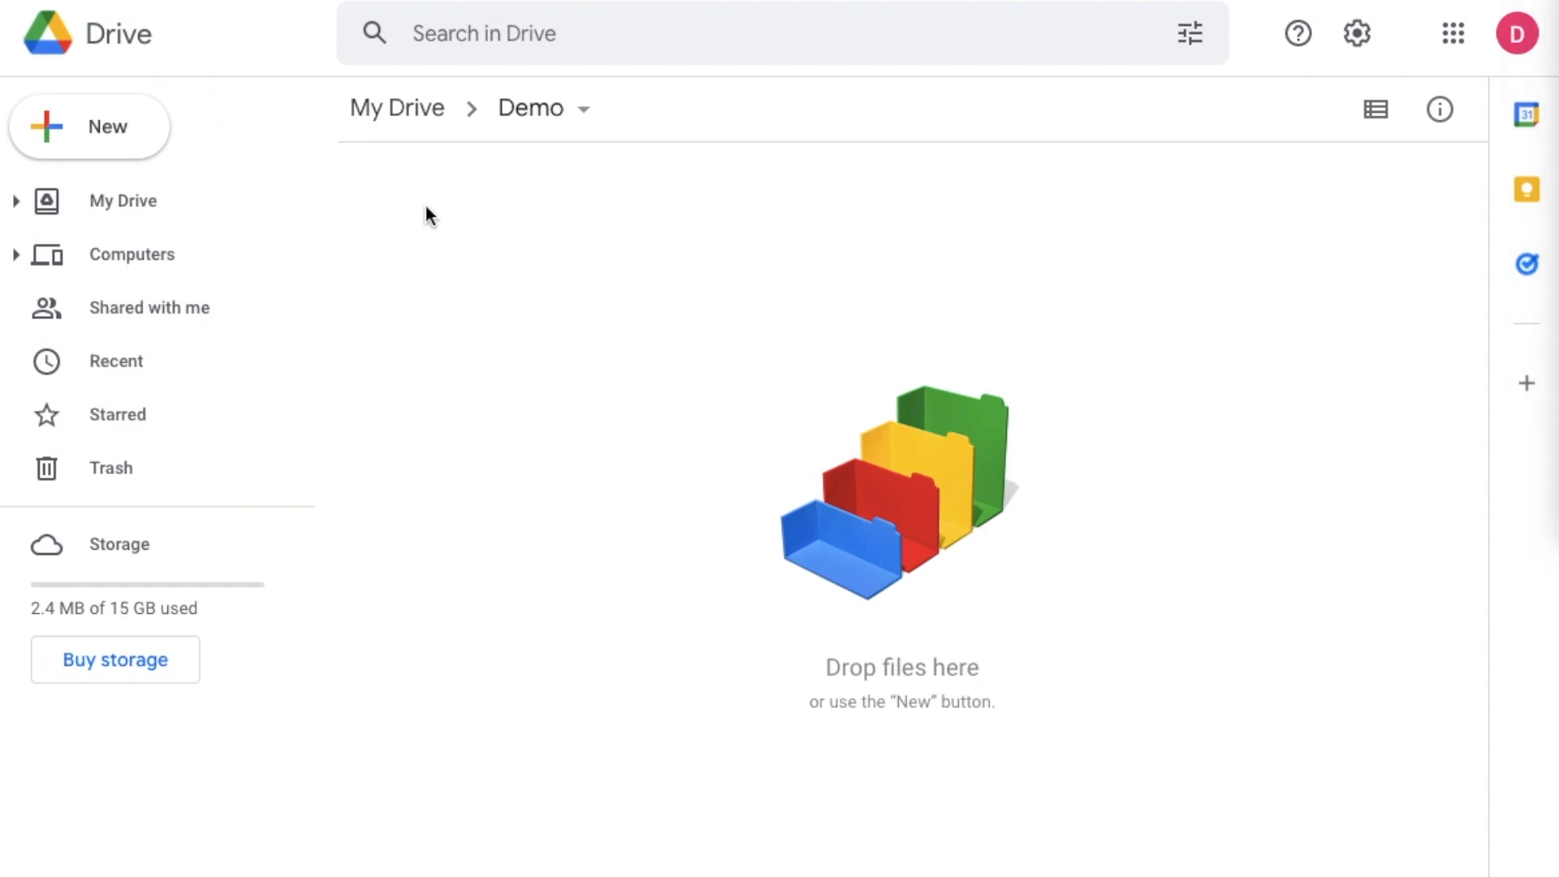
- Create a new folder named "Expense Tracker" inside the Demo folder
right_click(637, 437)
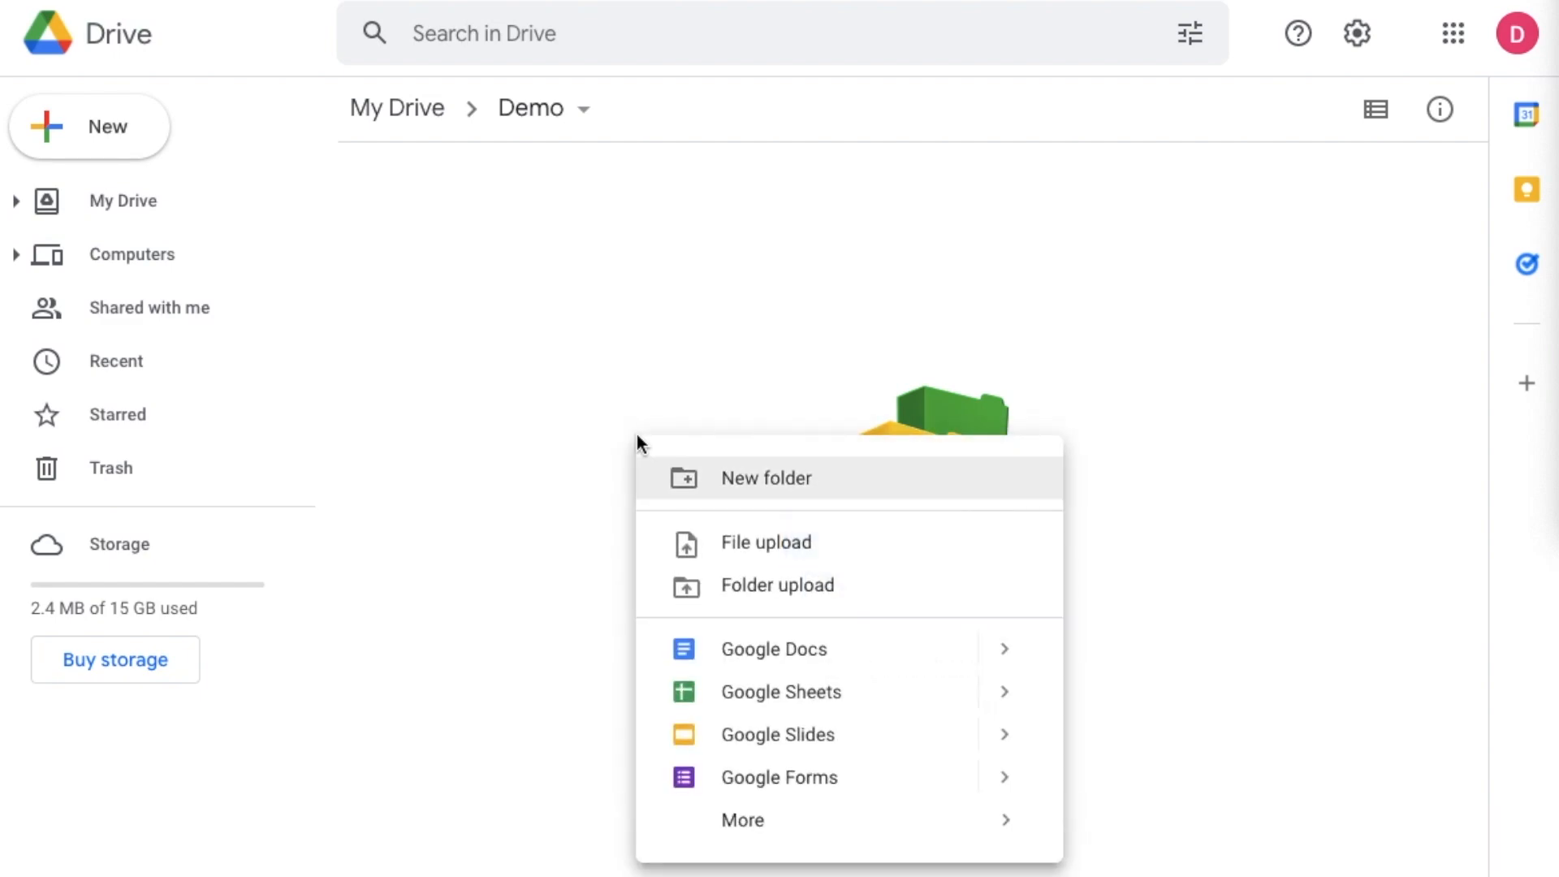
click(734, 485)
text(Expense T)
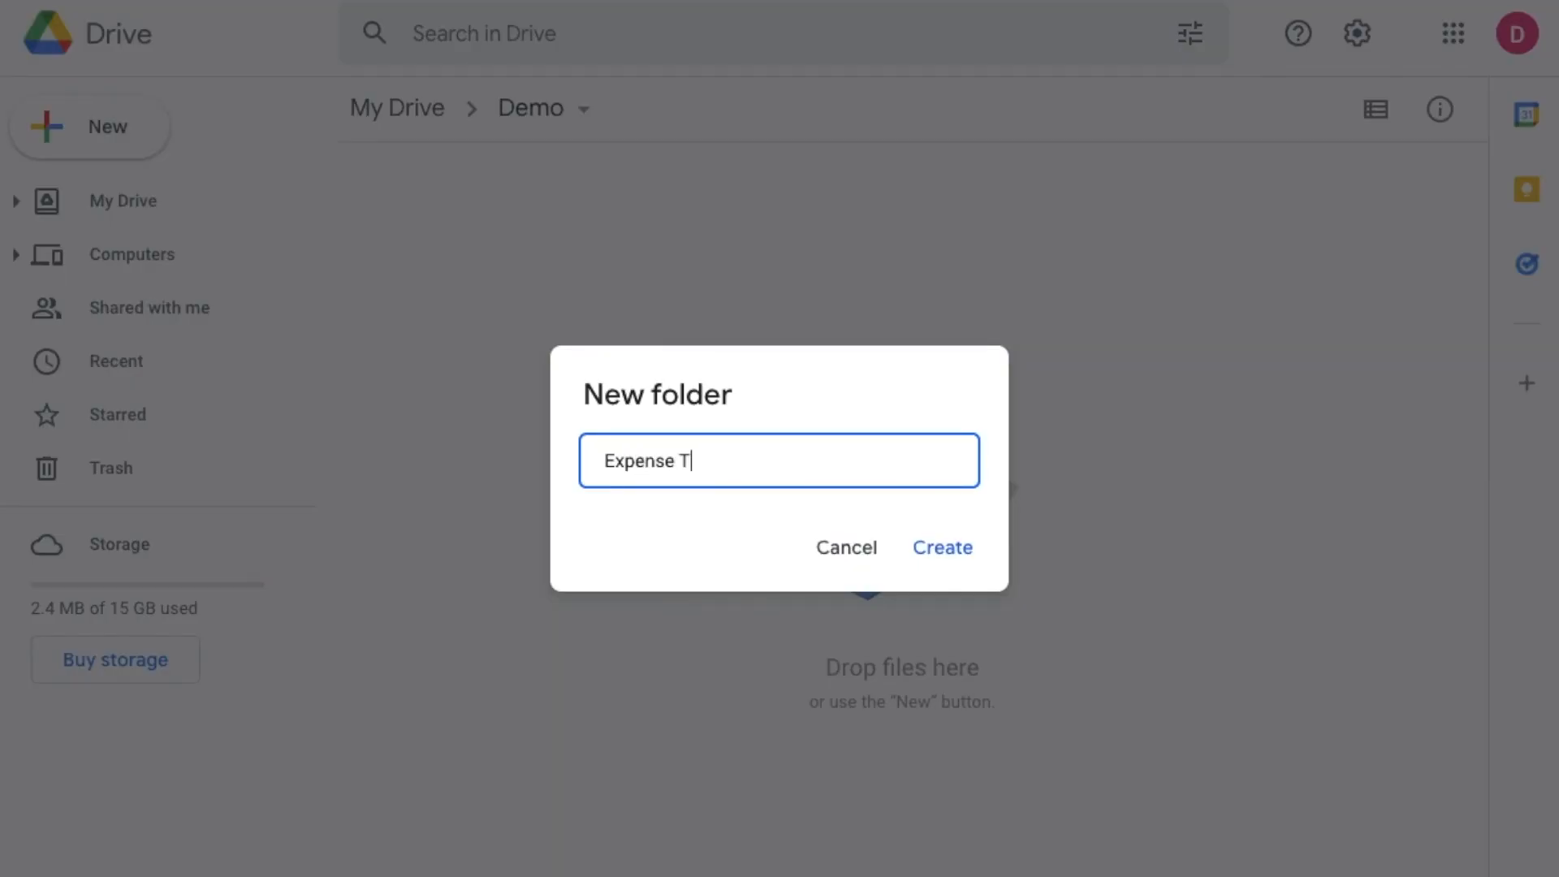
text(racker)
key(Return)
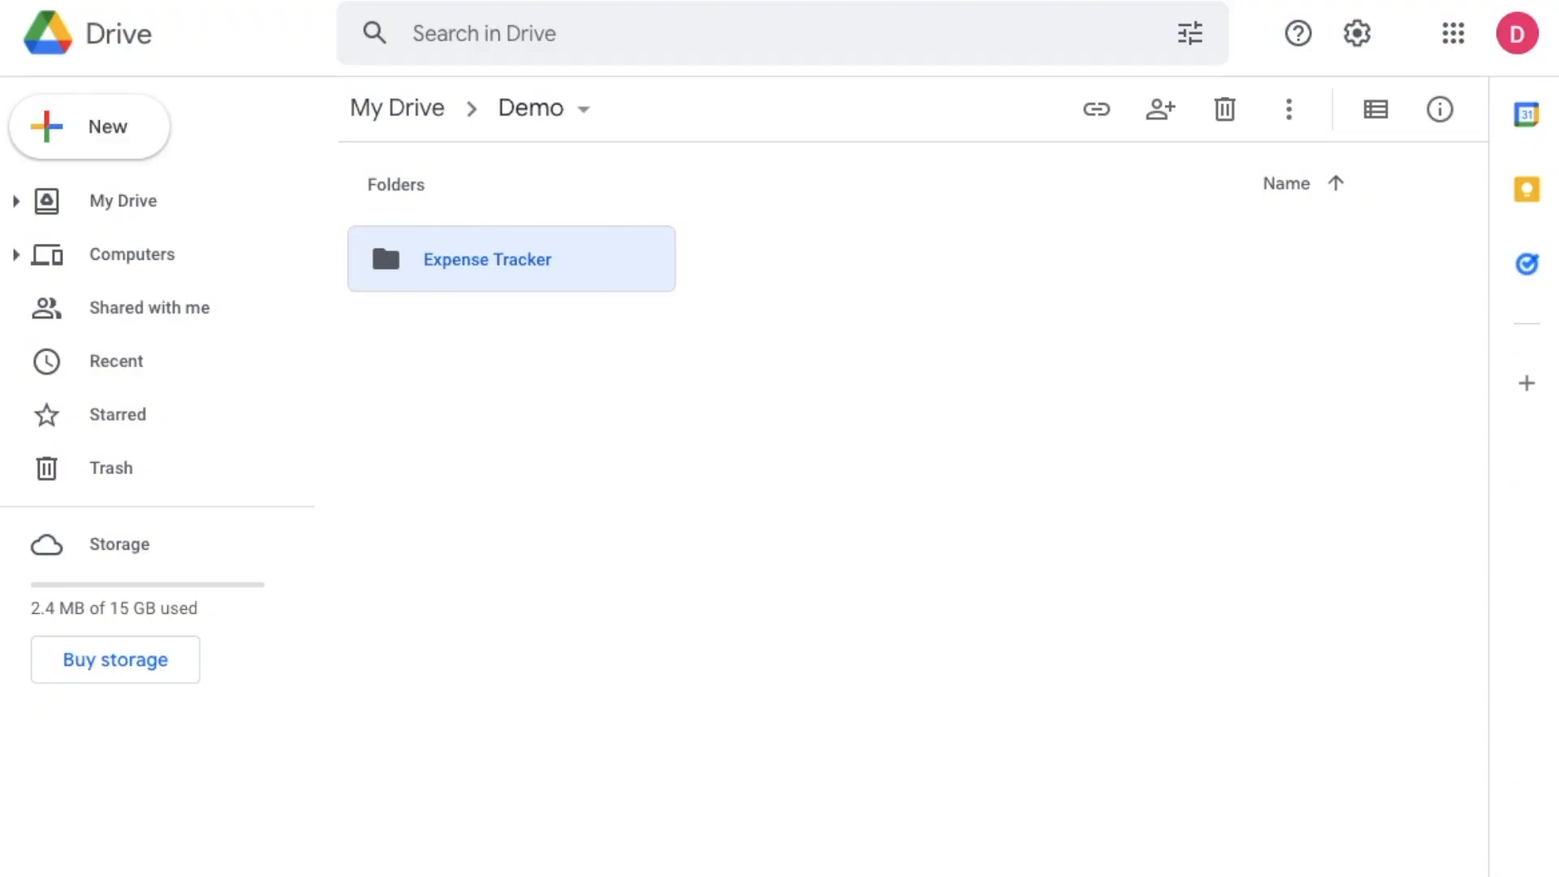
- Open the Expense Tracker folder and create a blank Google Form in it
double_click(513, 278)
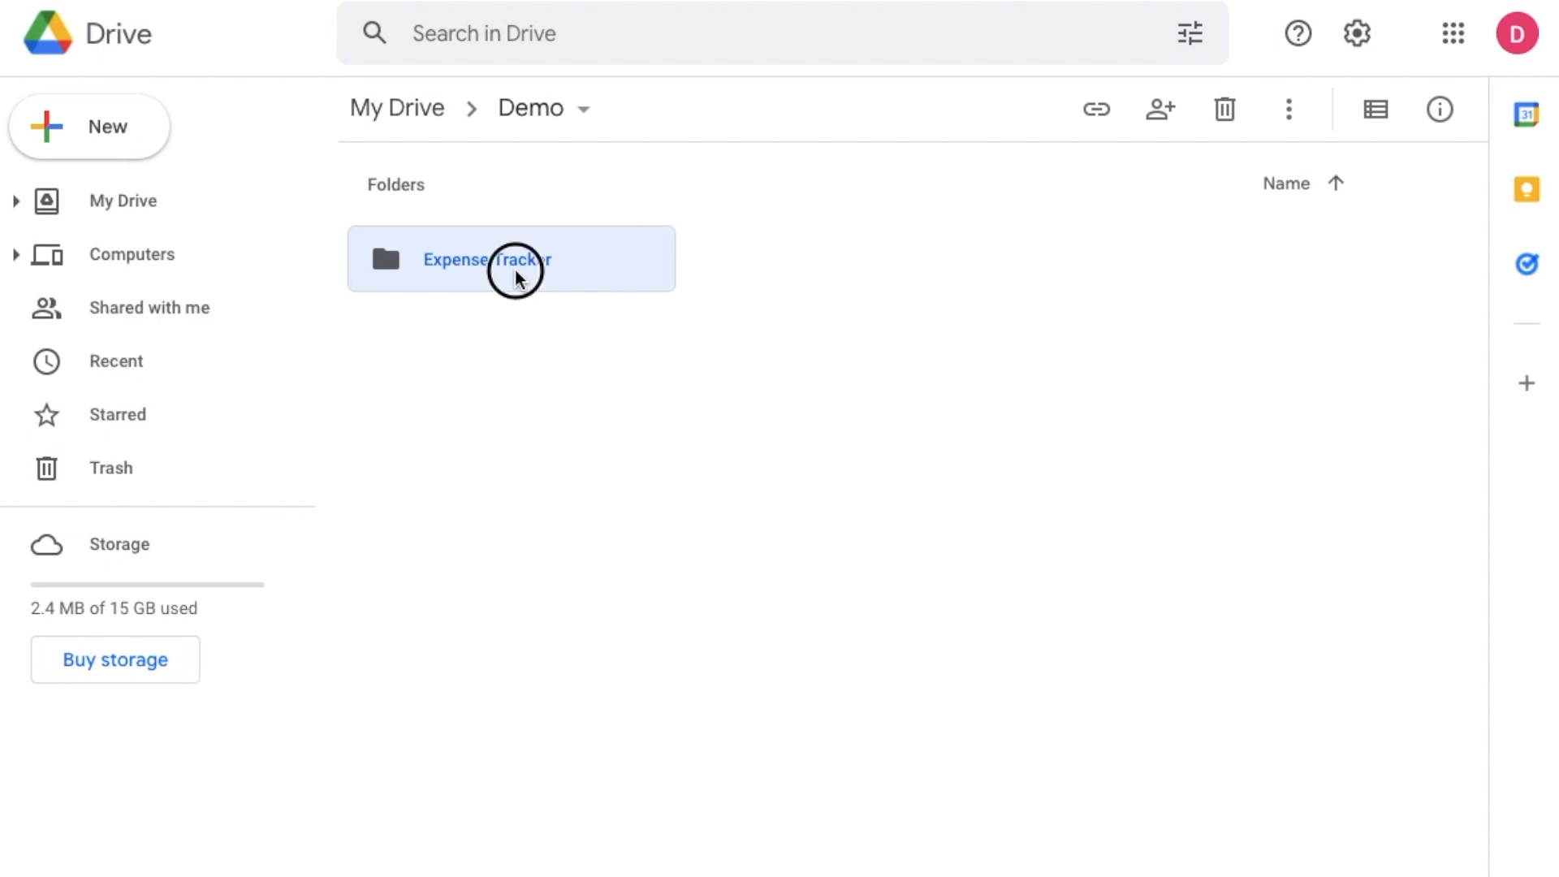
click(106, 131)
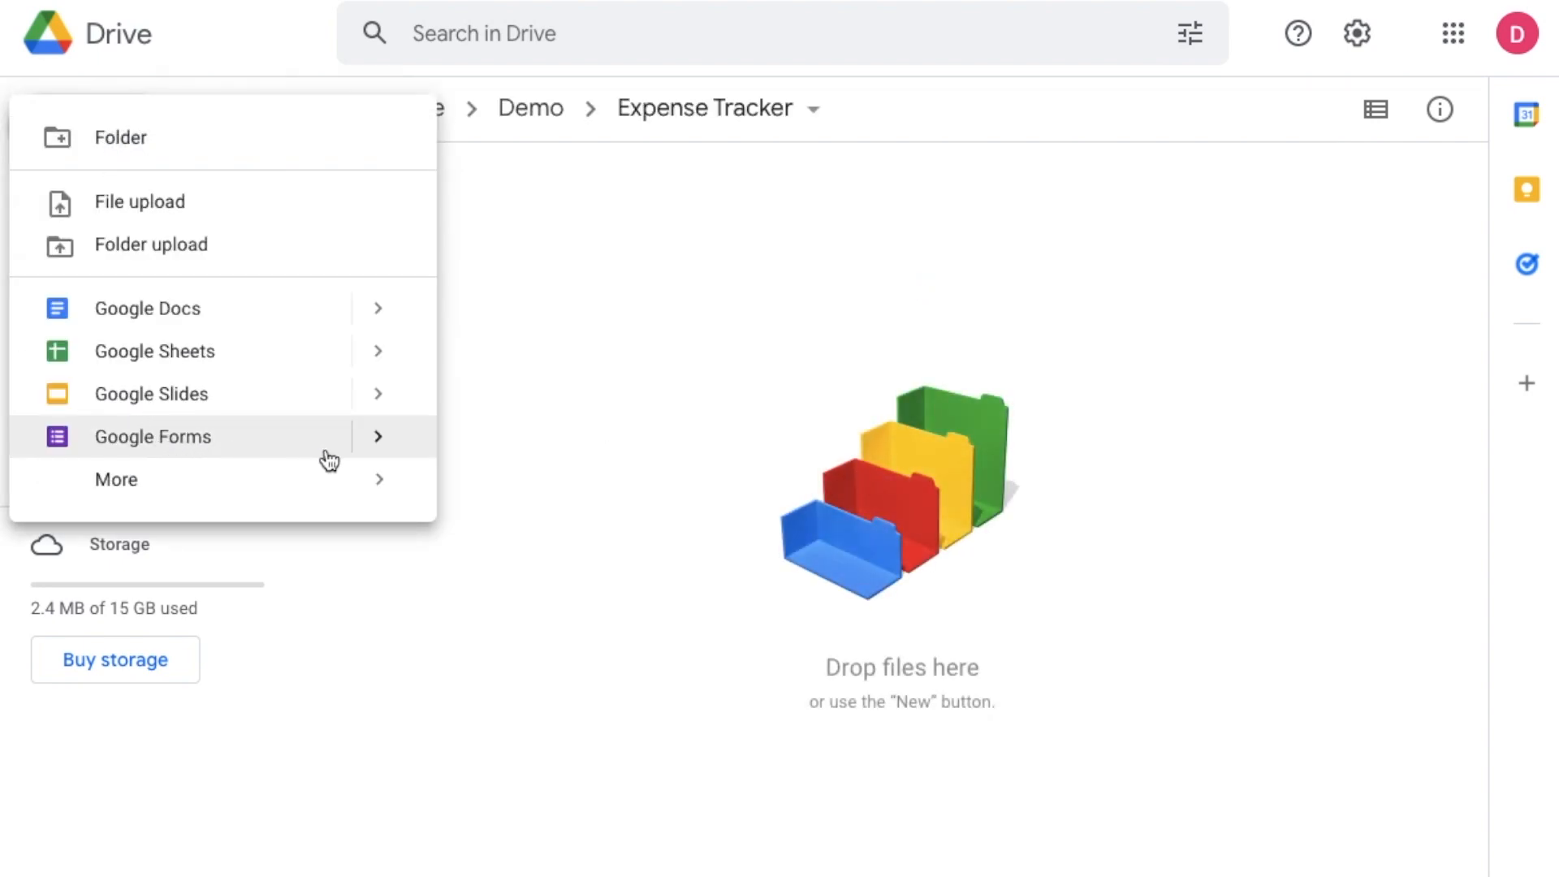
mouse_move(380, 442)
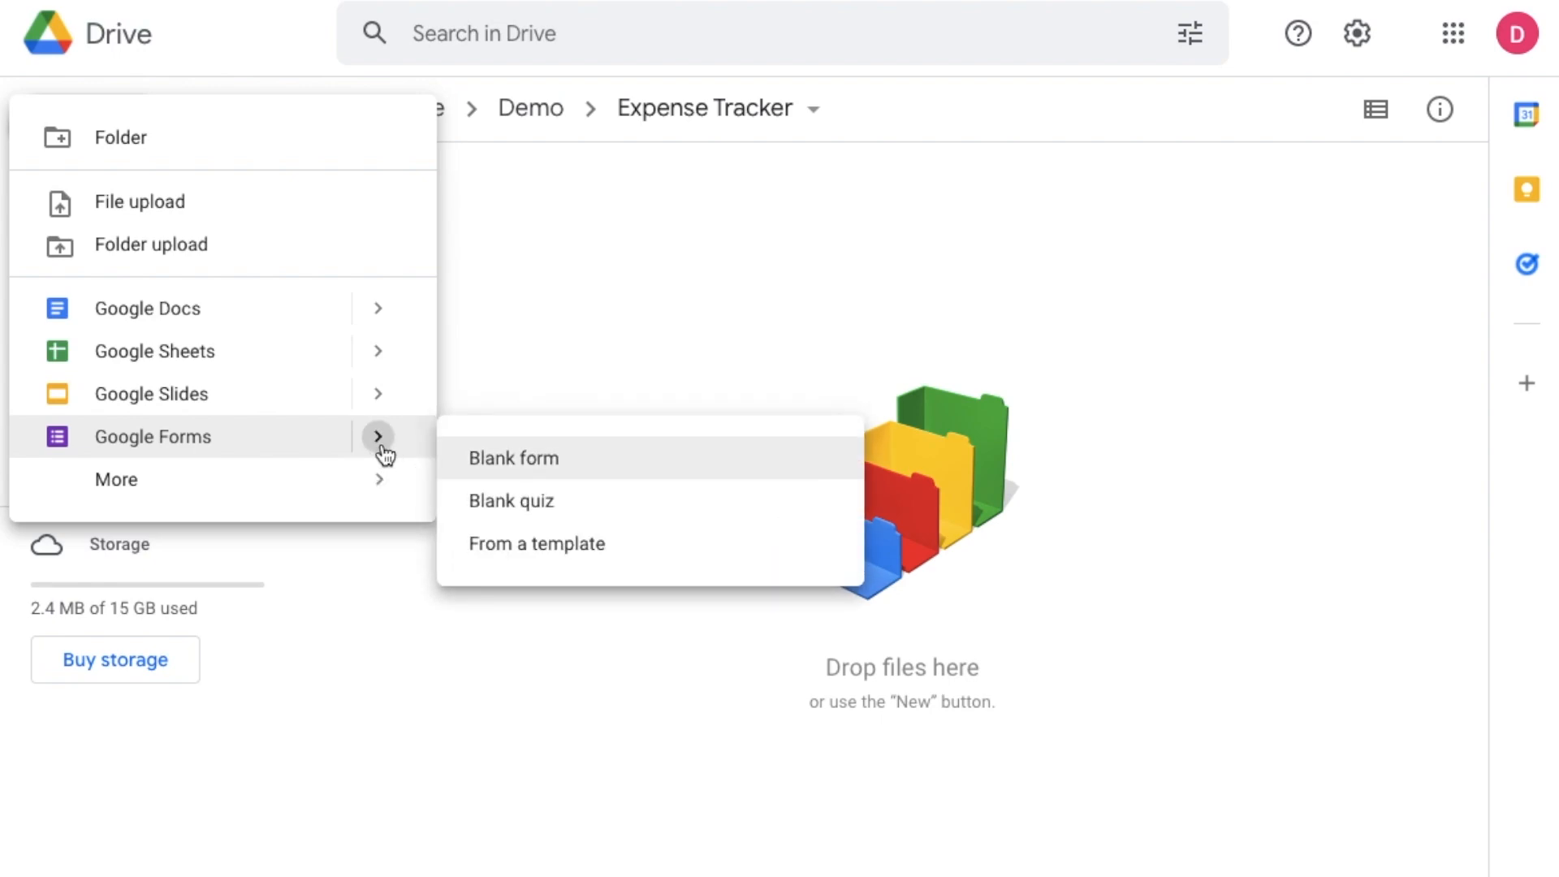
click(559, 462)
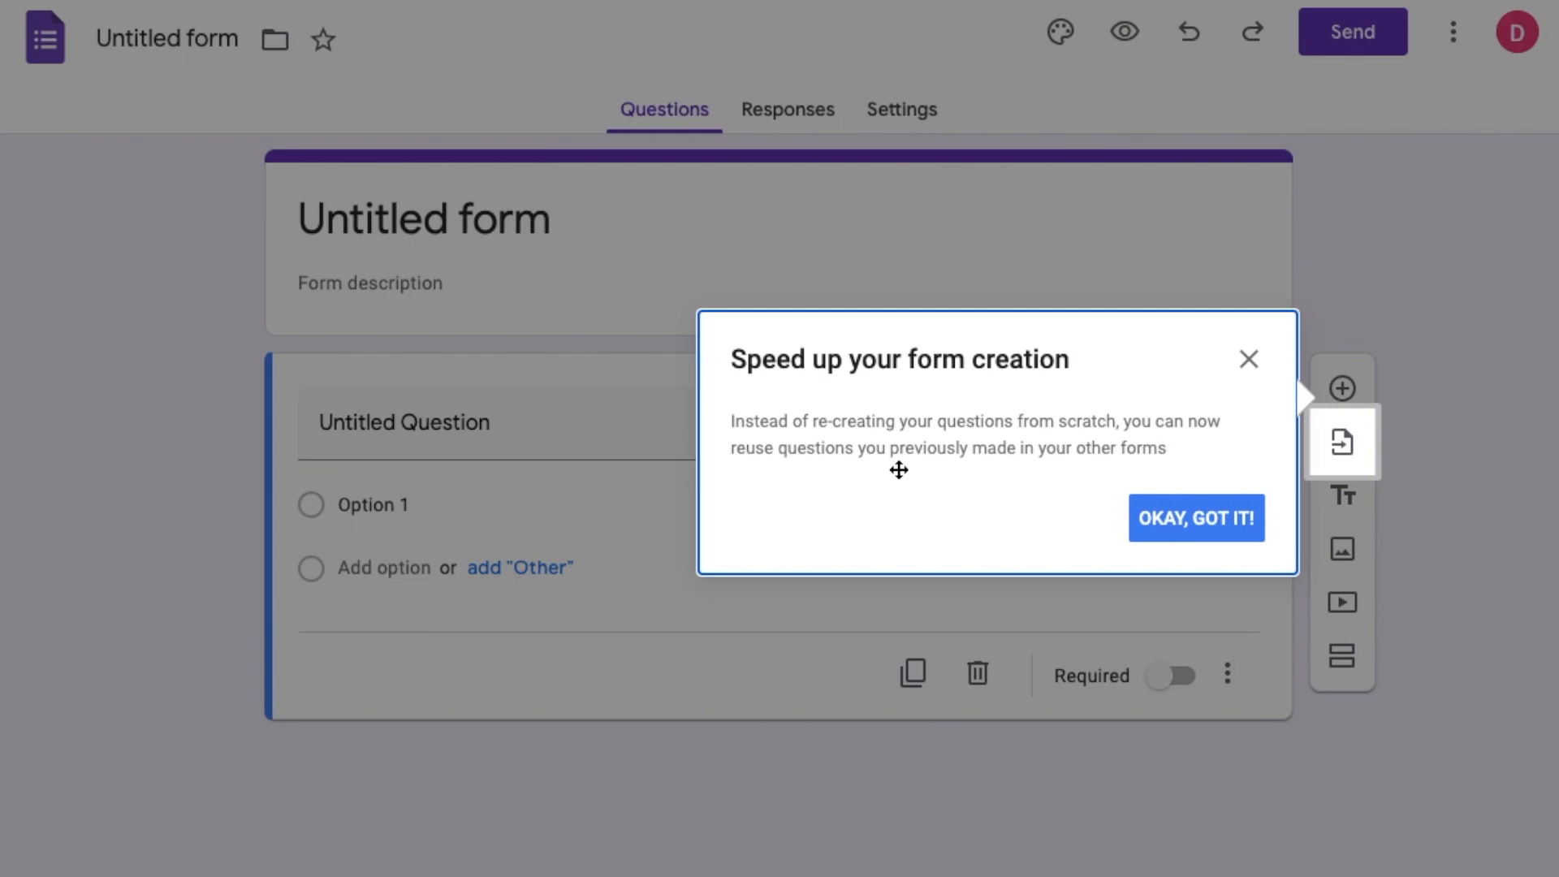
- Dismiss the tip, title the form "Expense Tracker" and set its description to "Expense Tracking"
click(345, 153)
click(394, 216)
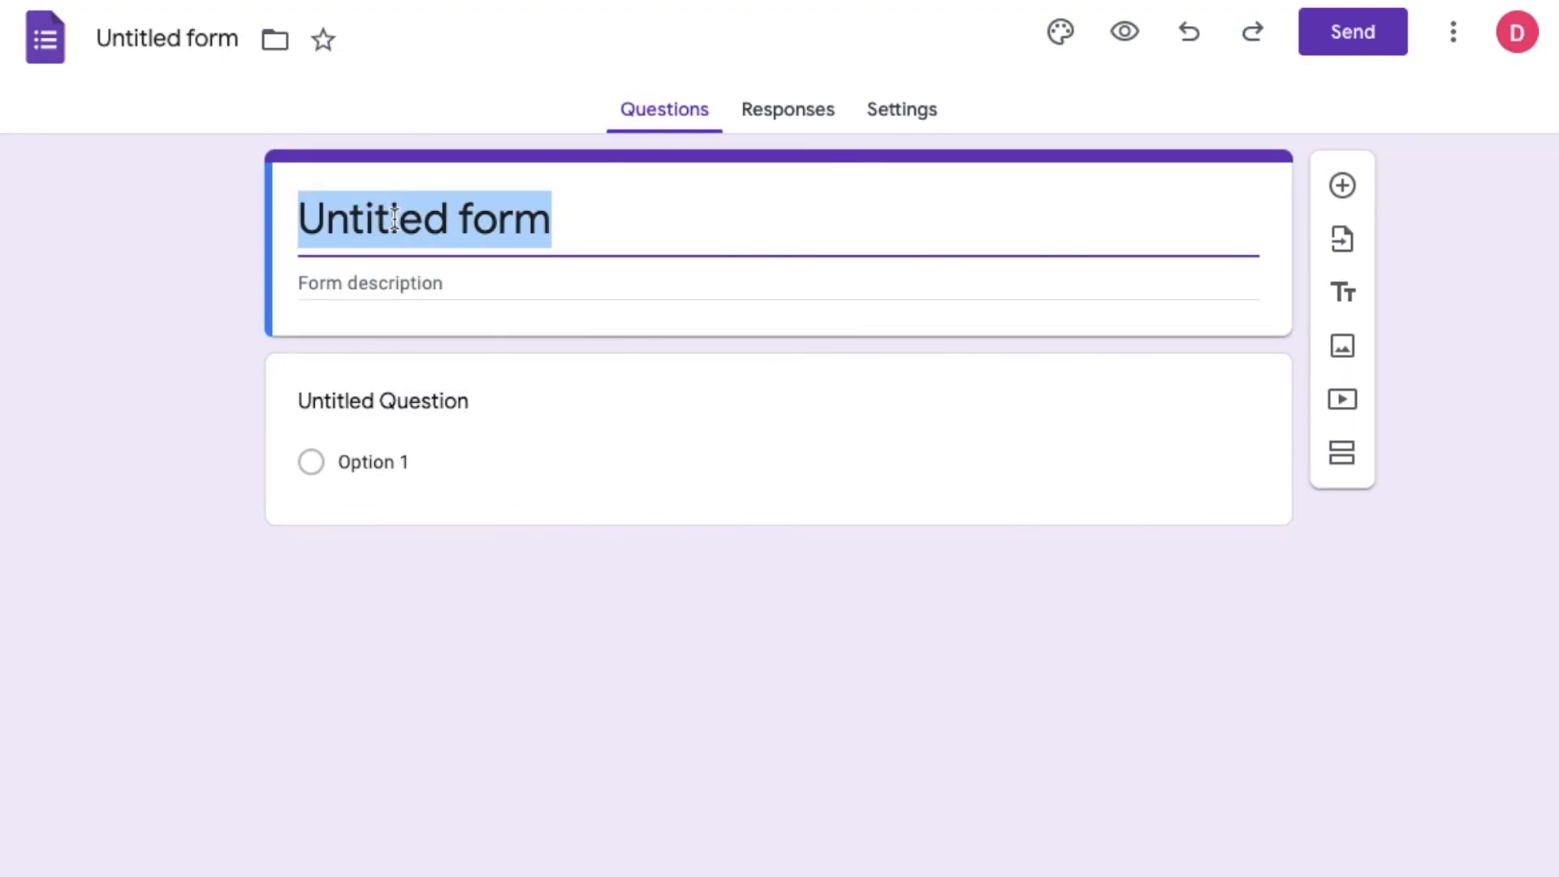
text(Expense Tracker)
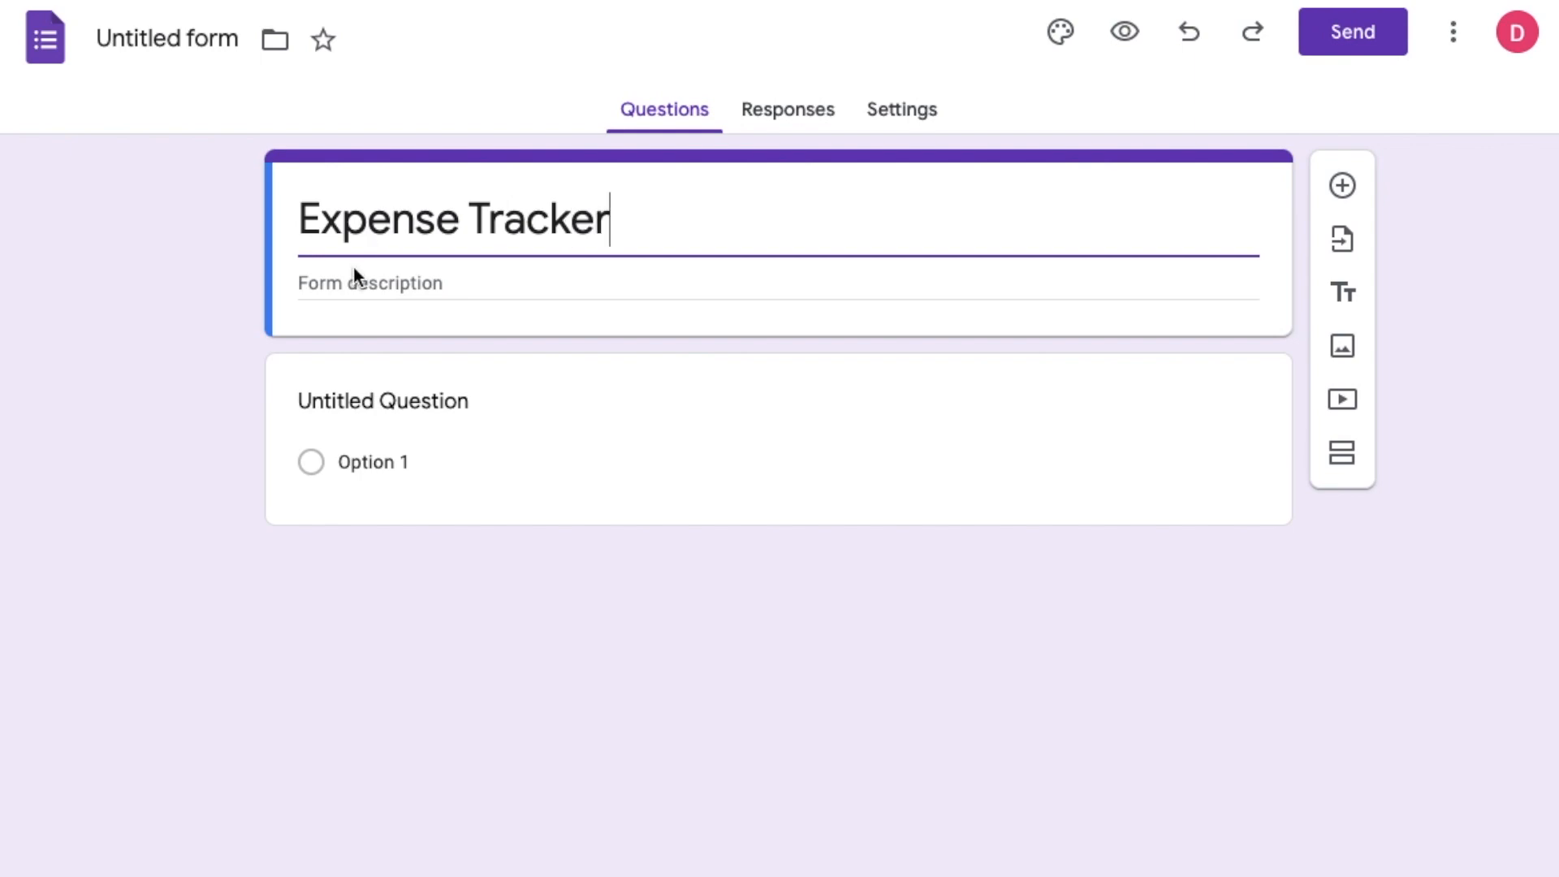
click(362, 283)
text(Expense)
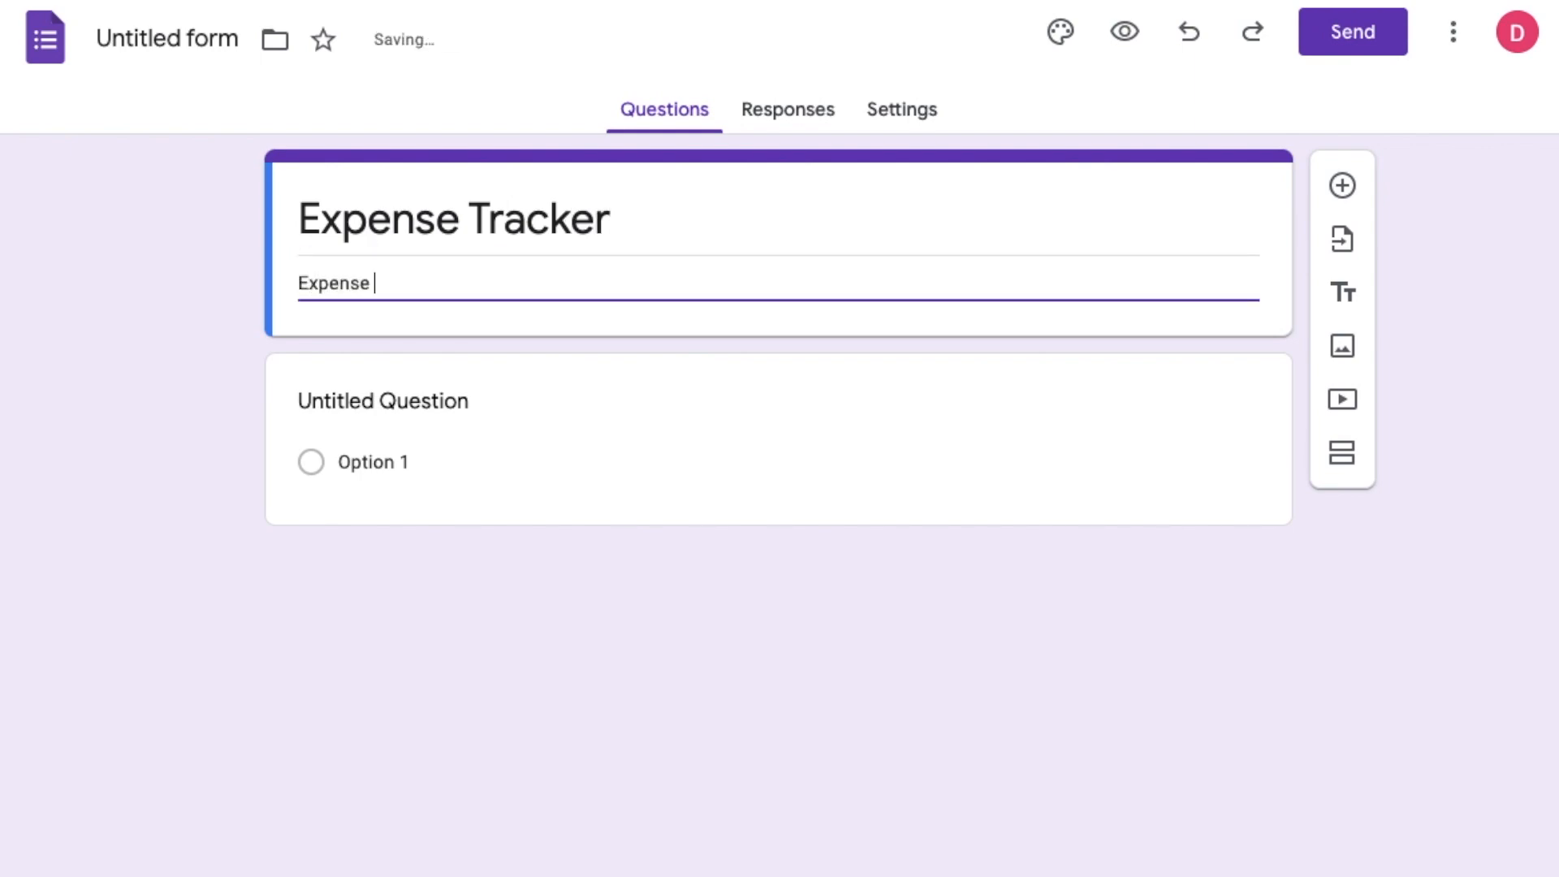
text( Tracking)
- Name the first question "Expense Name" and make it a Short answer question
click(403, 406)
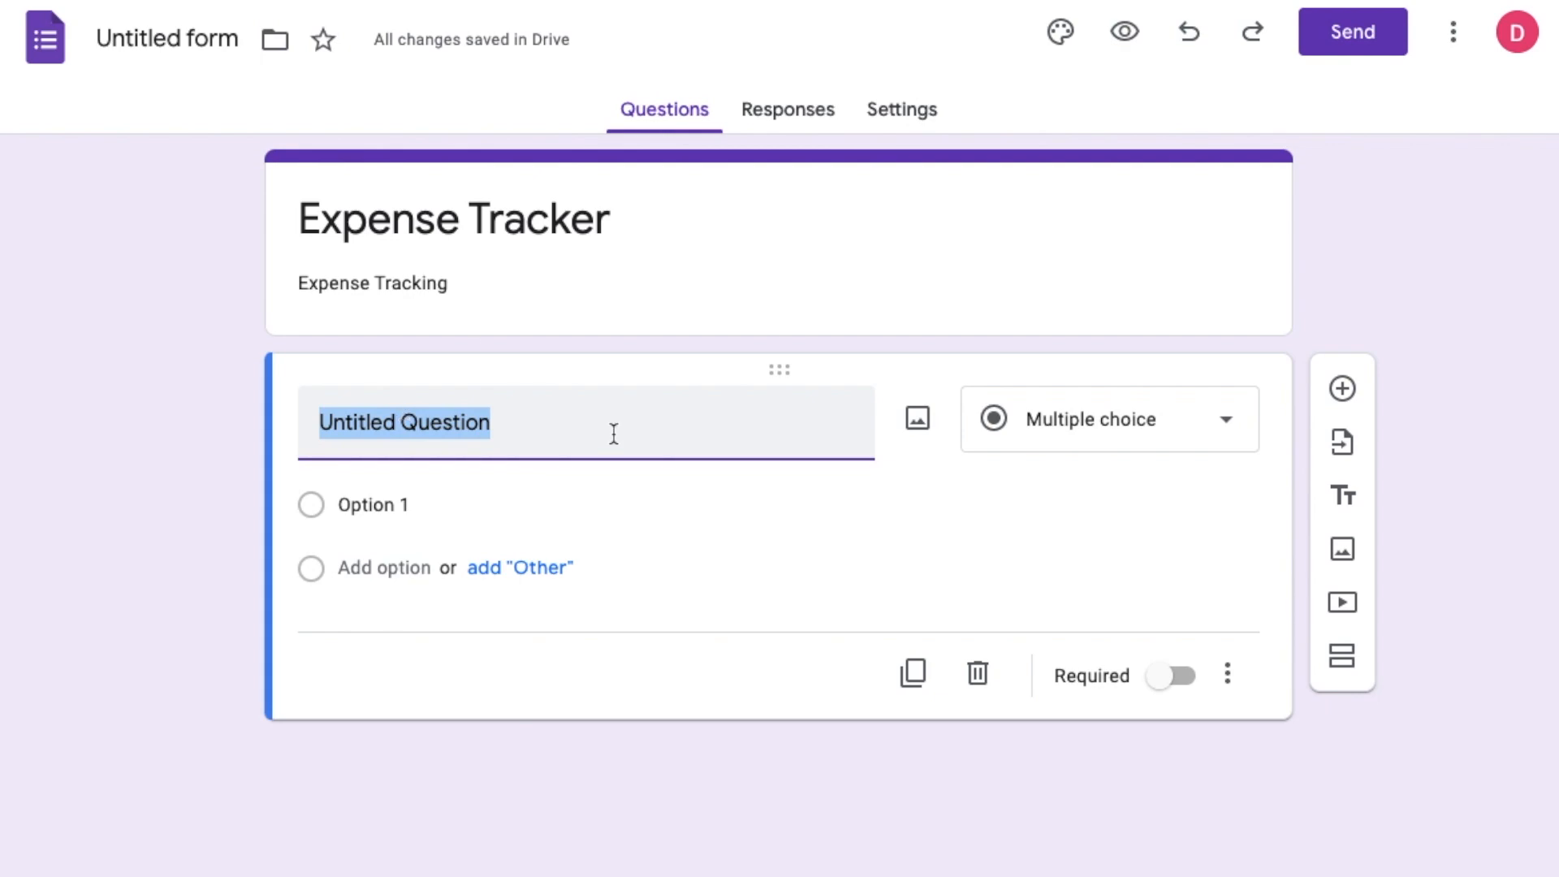
text(Ex)
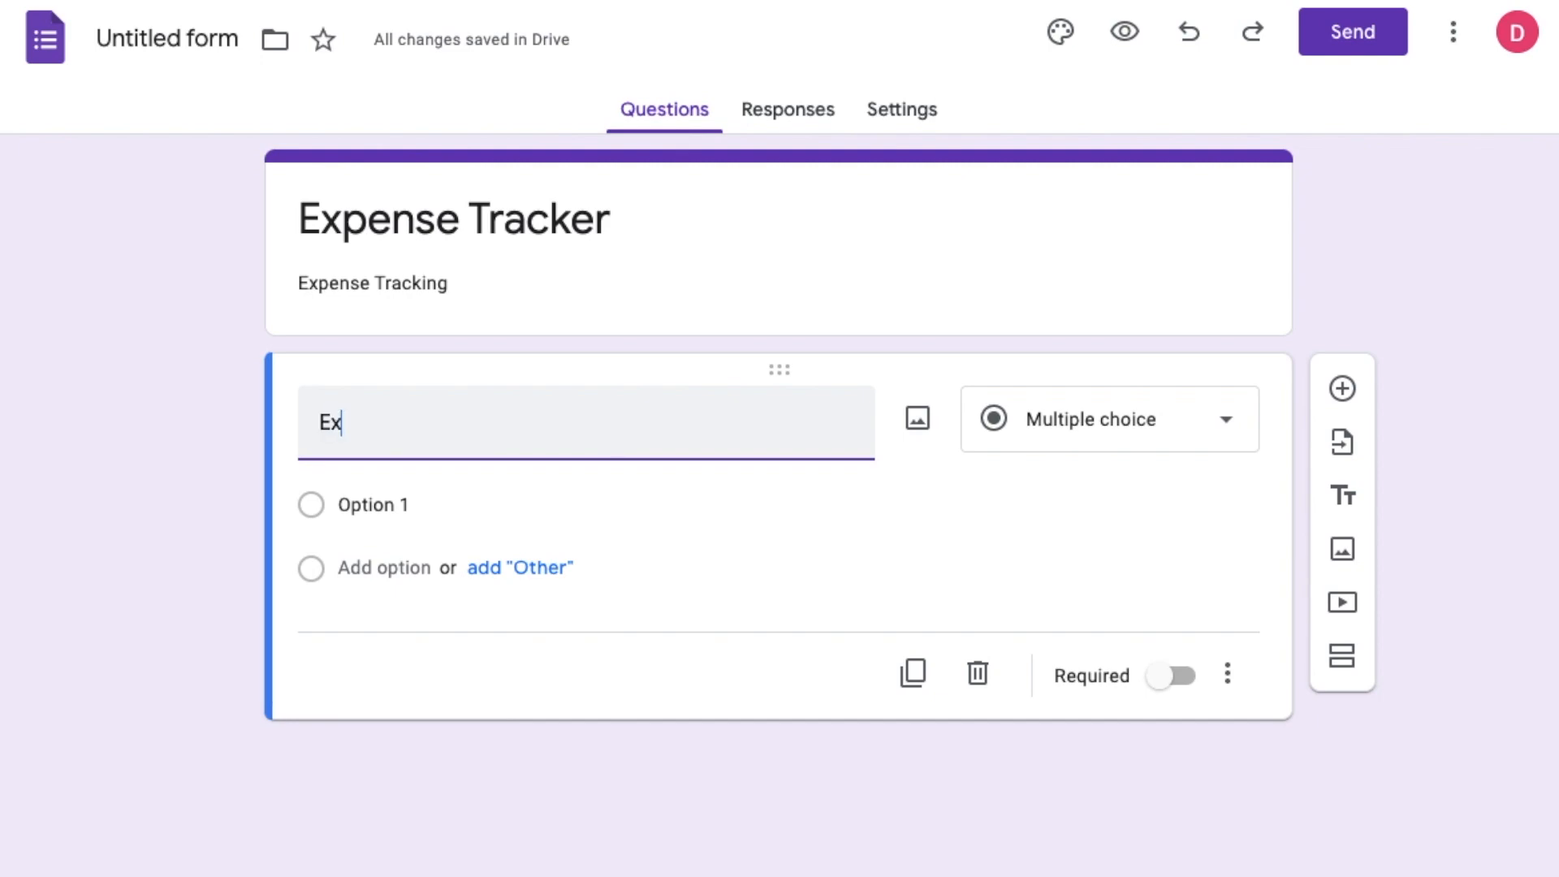
text(pense )
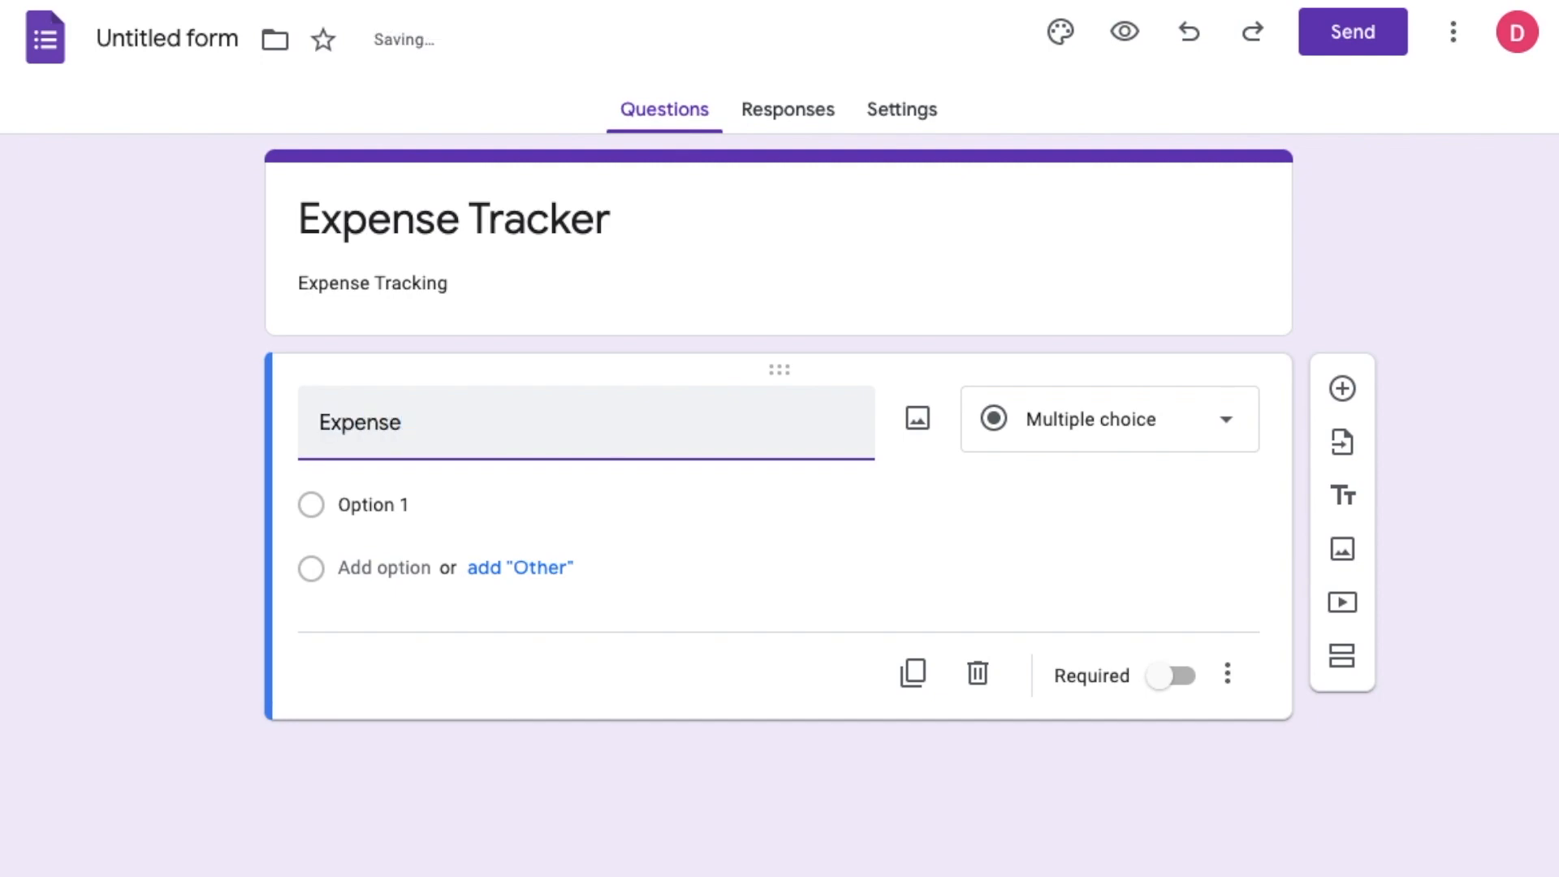
text(Name)
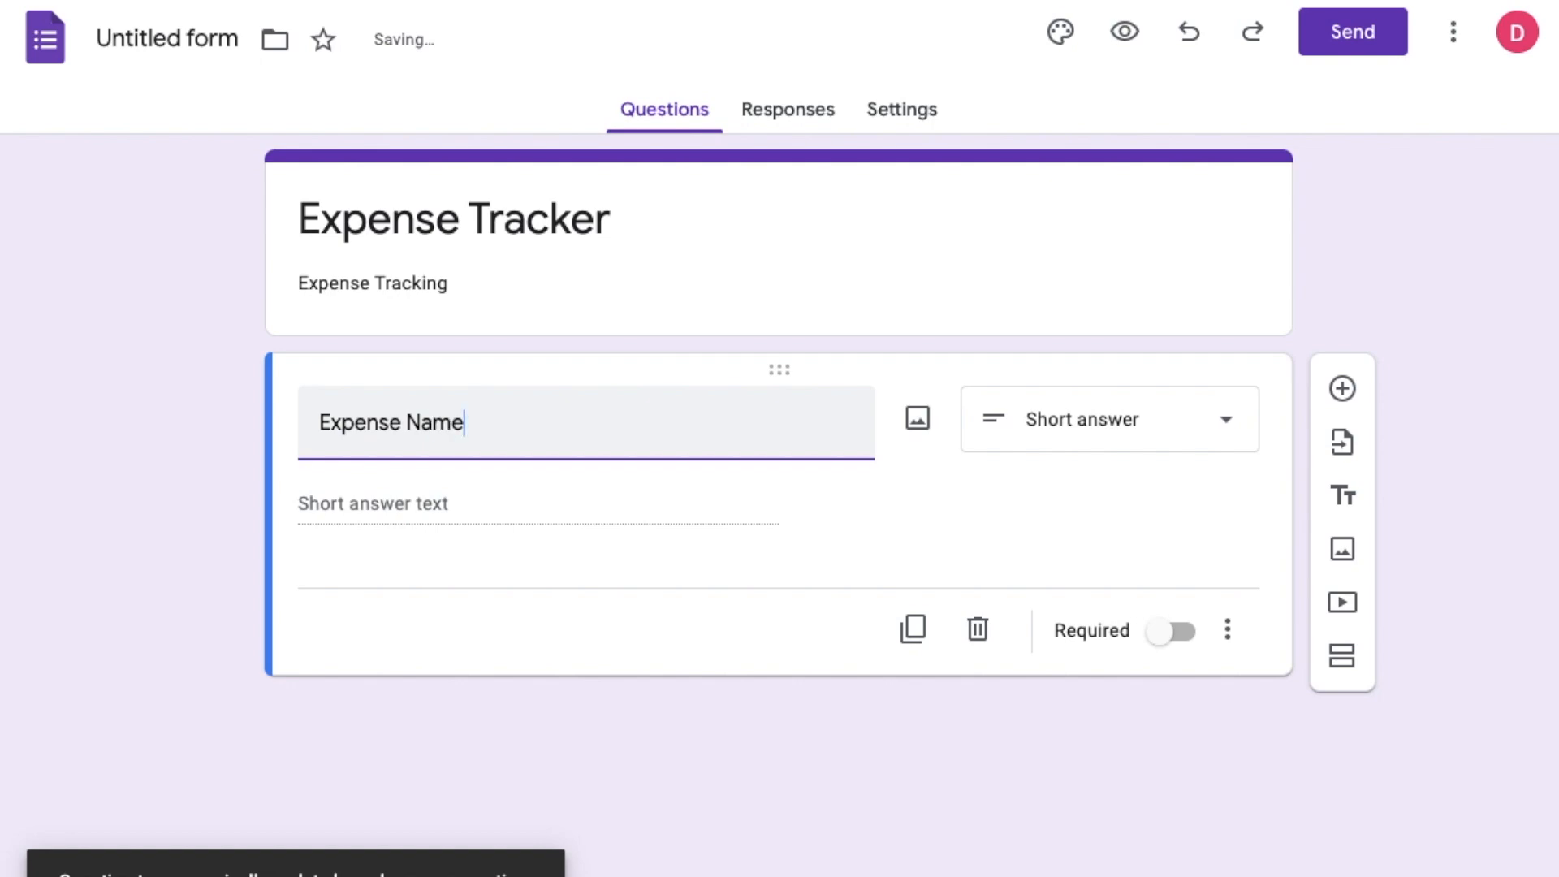
click(1108, 424)
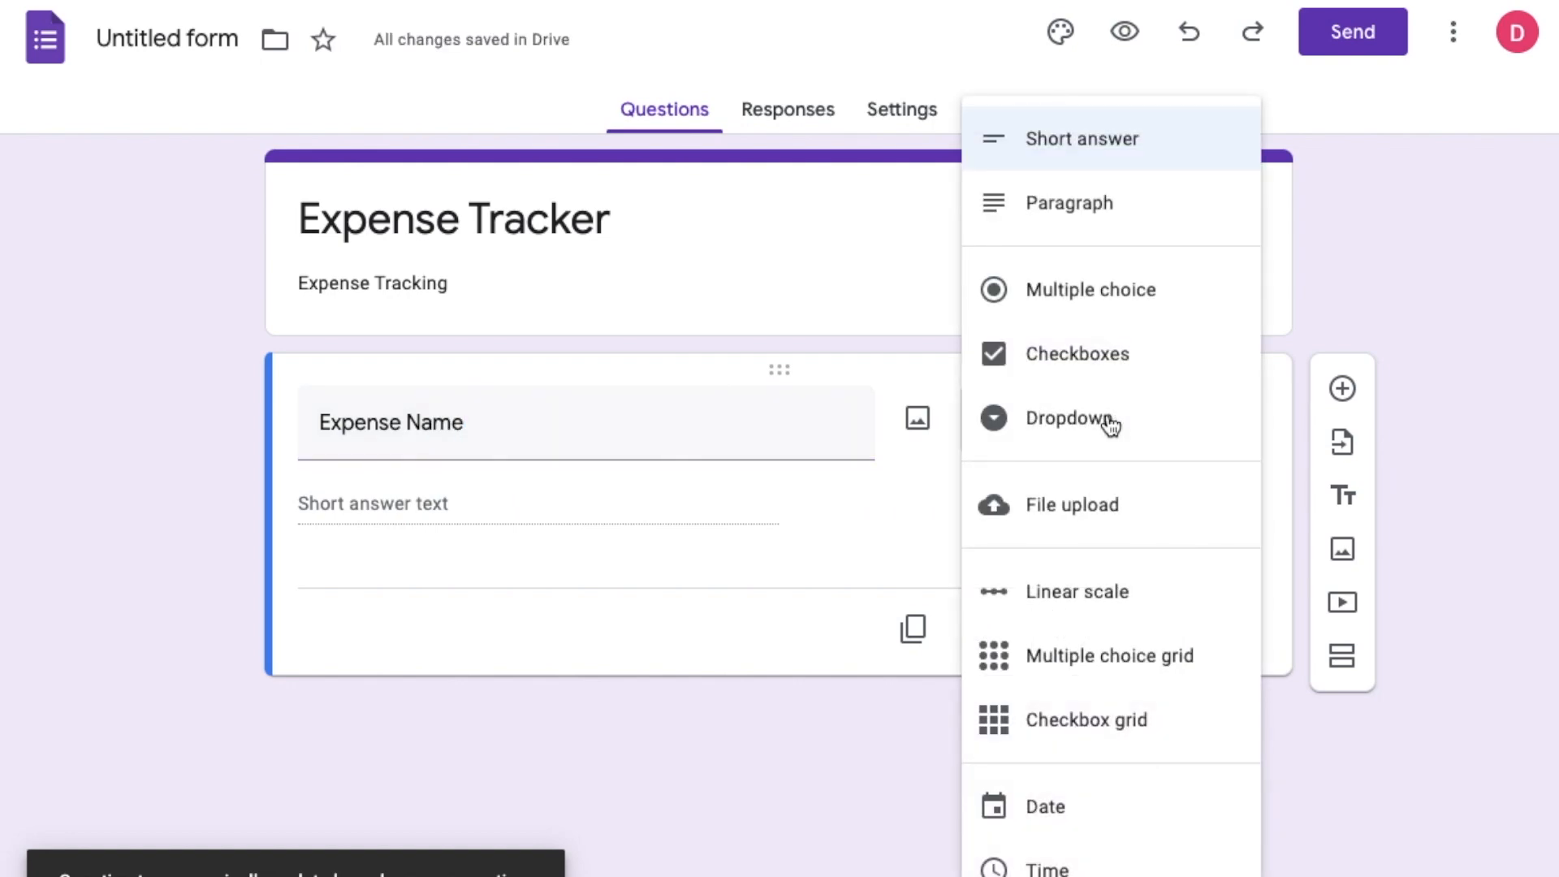
click(1097, 156)
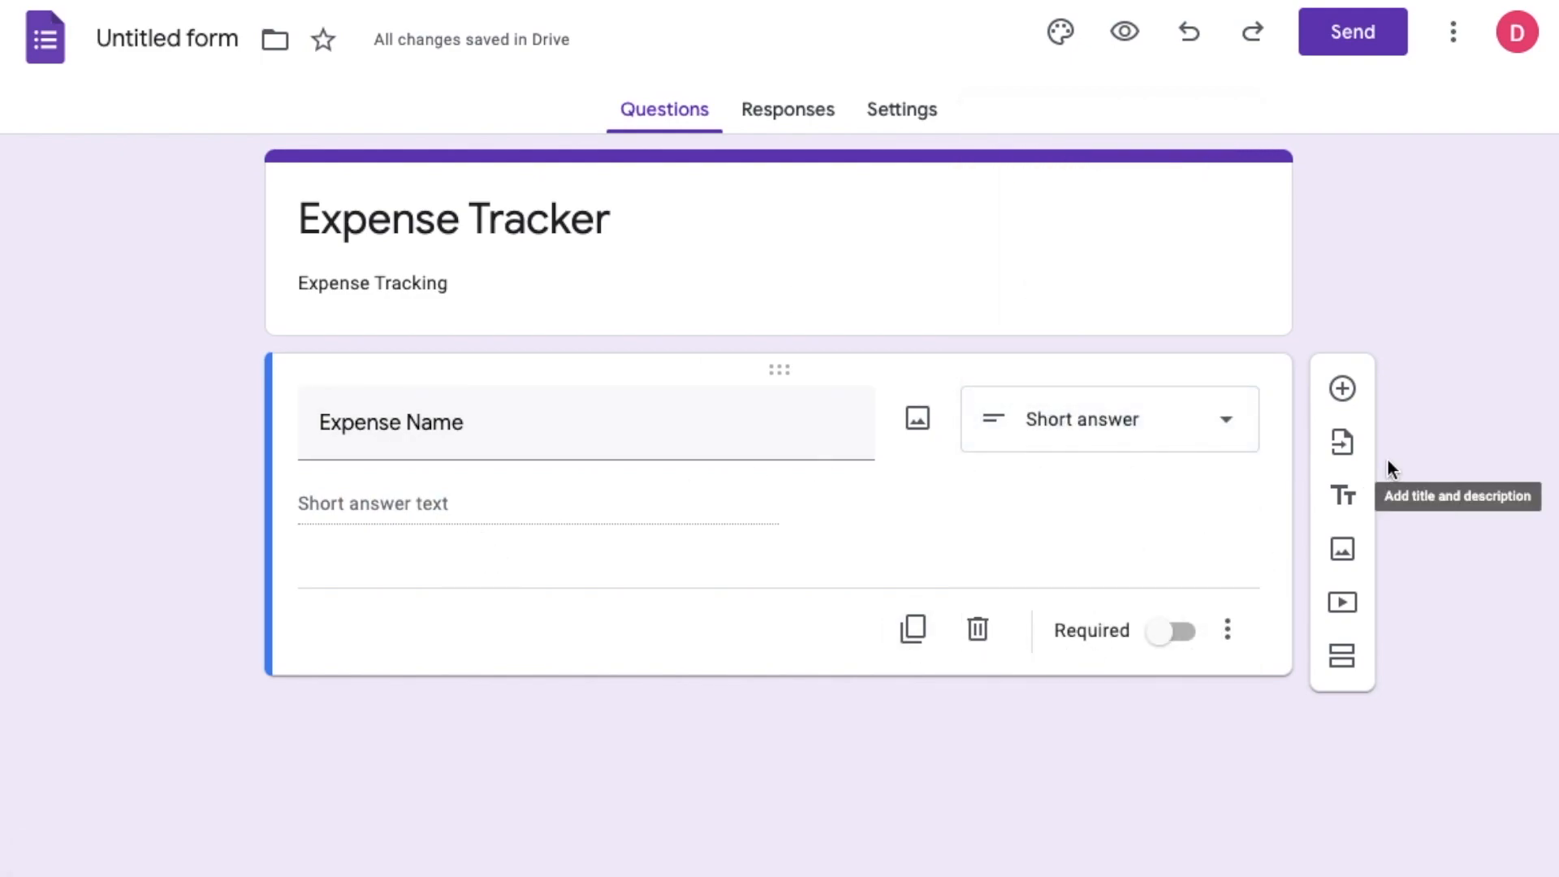
- Add a second question named "Amount" with the Short answer type
click(1342, 391)
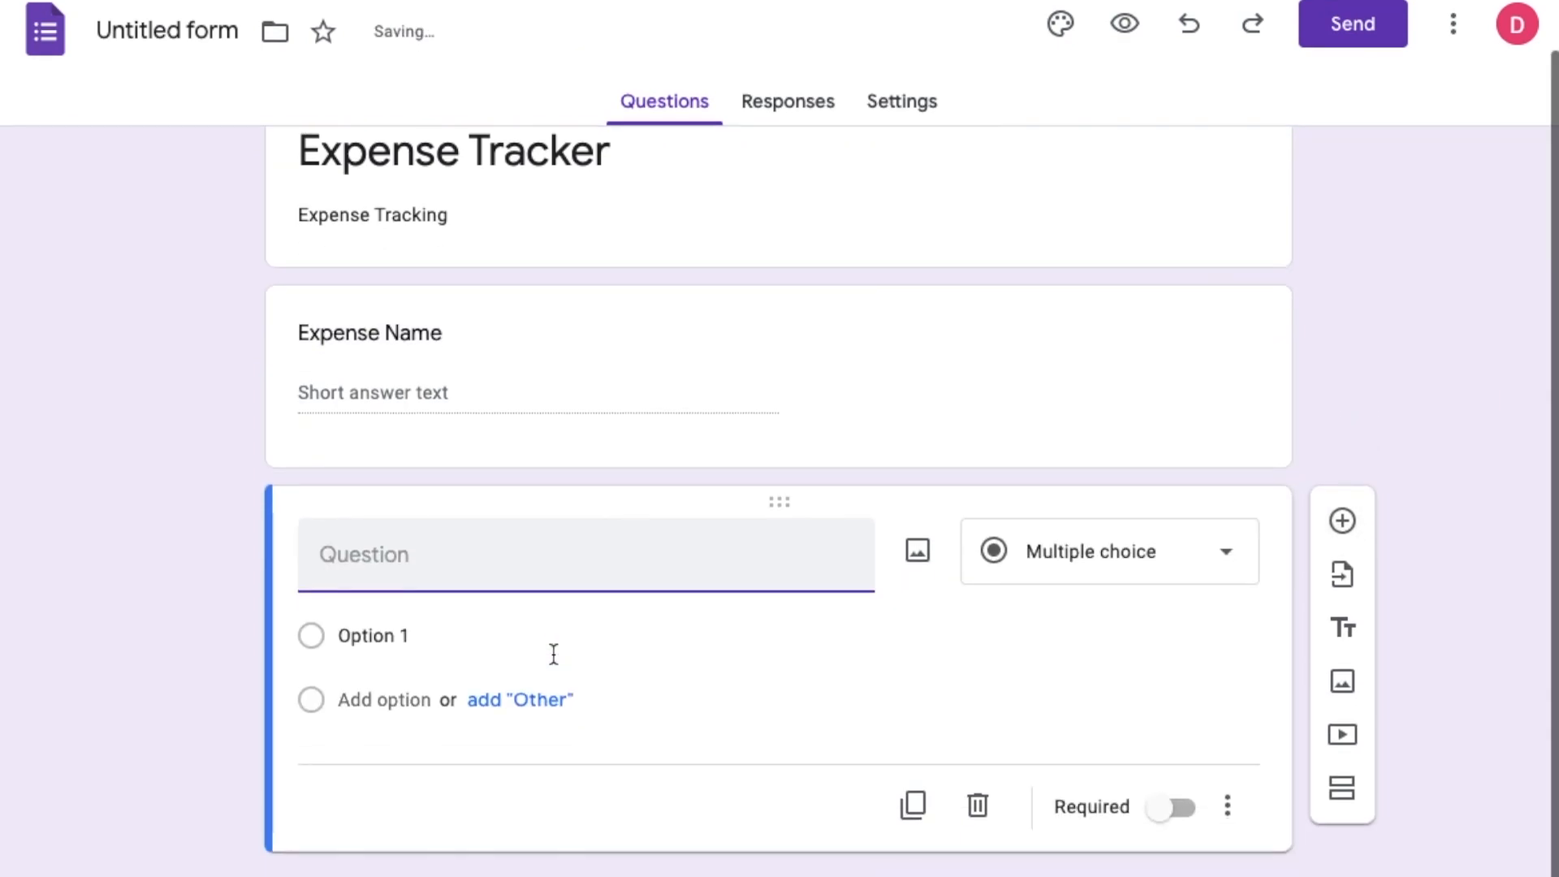
text(Amount)
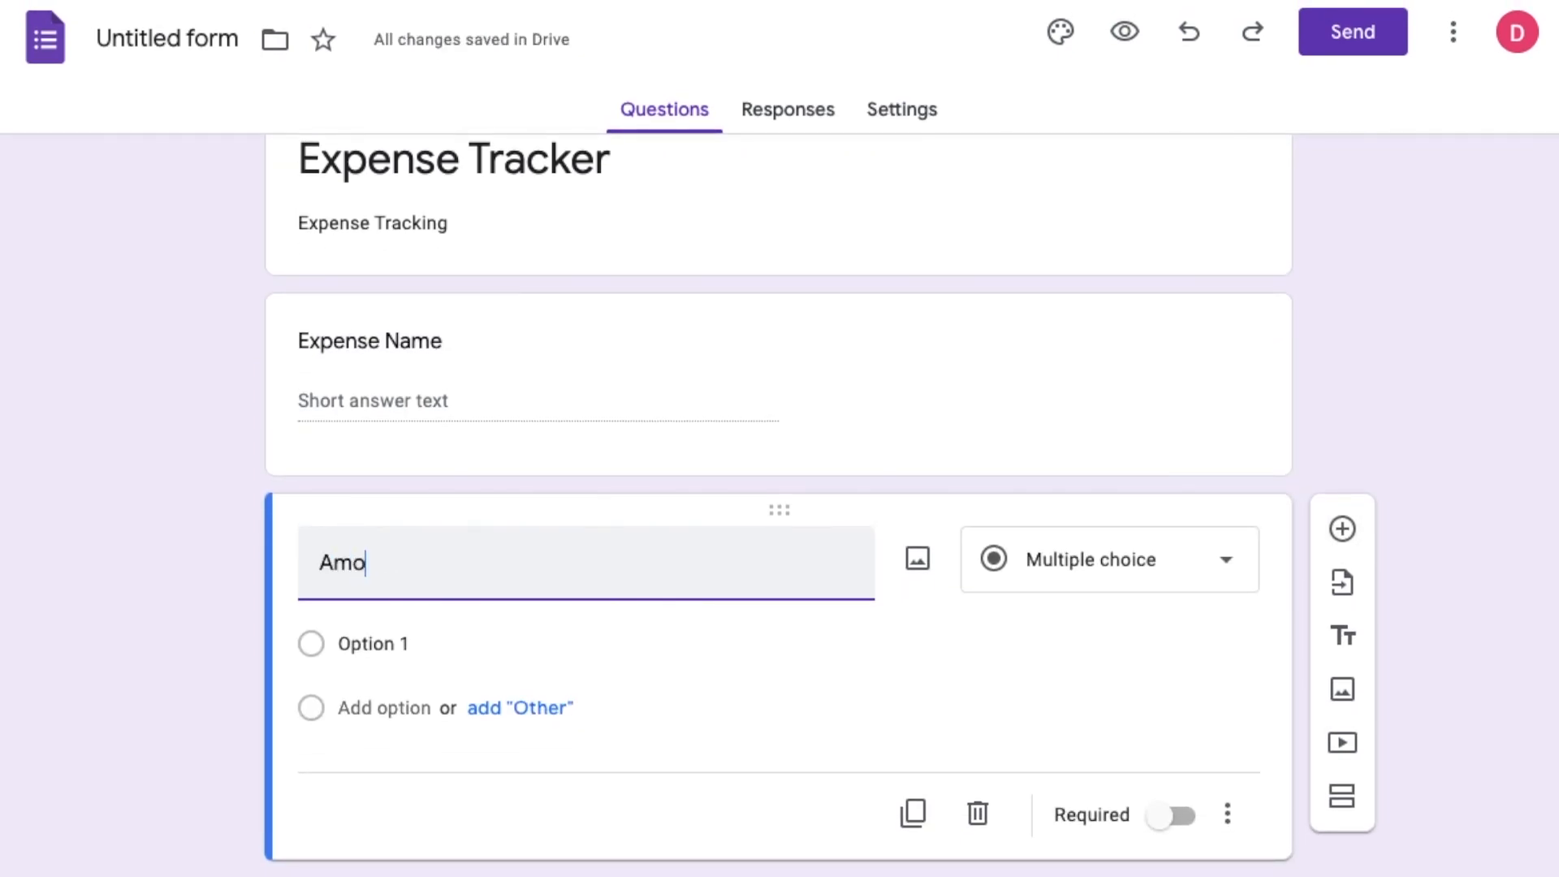
click(1107, 618)
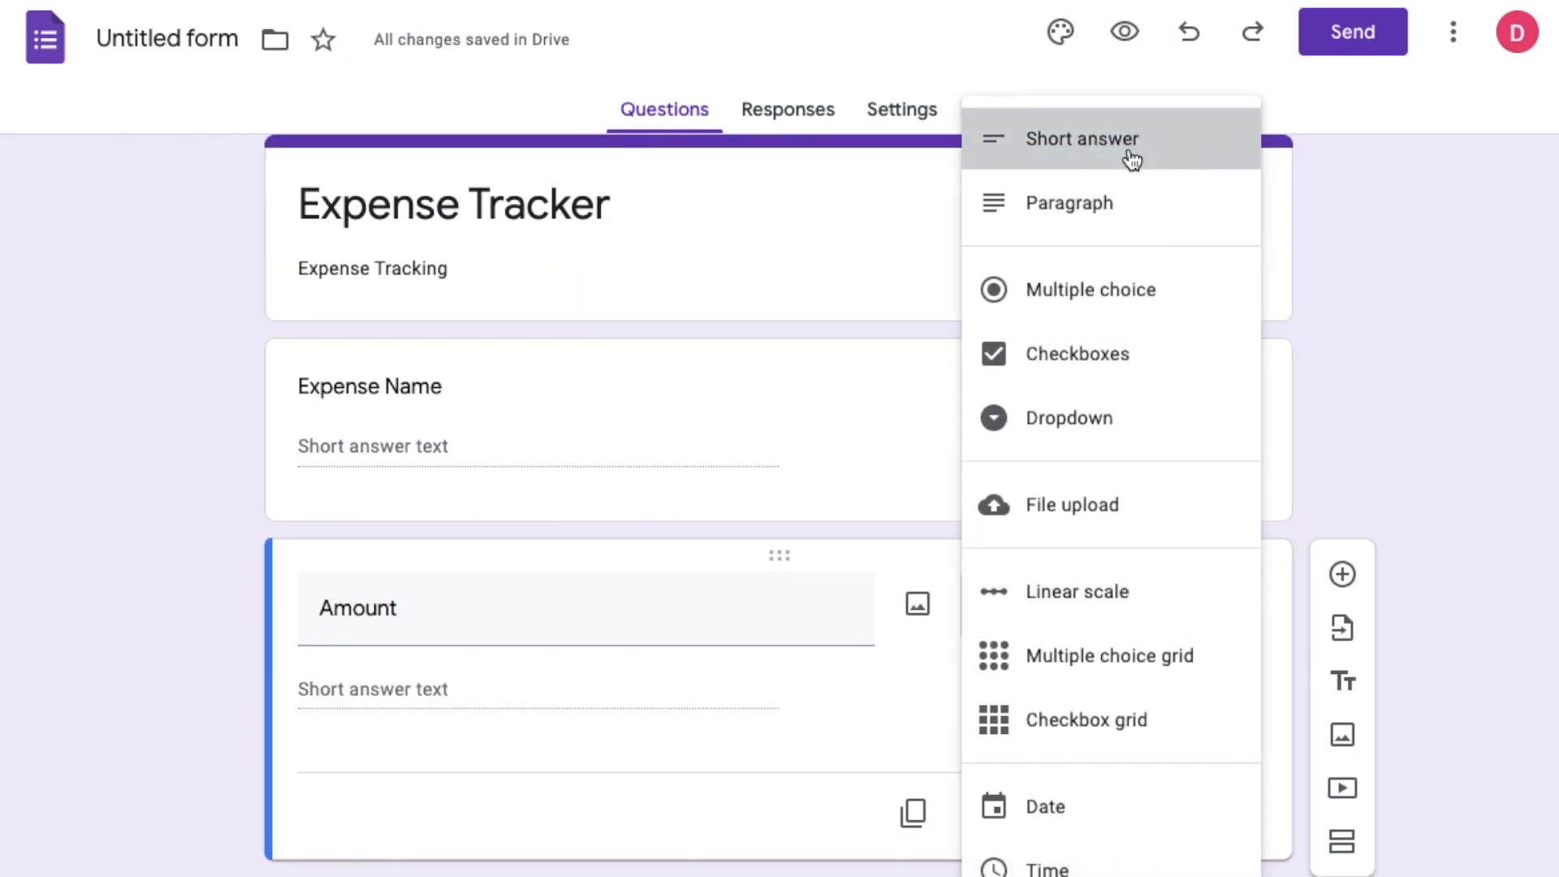
click(1127, 154)
- Add a third question named "Date" with the Date type
click(1342, 574)
text(Date)
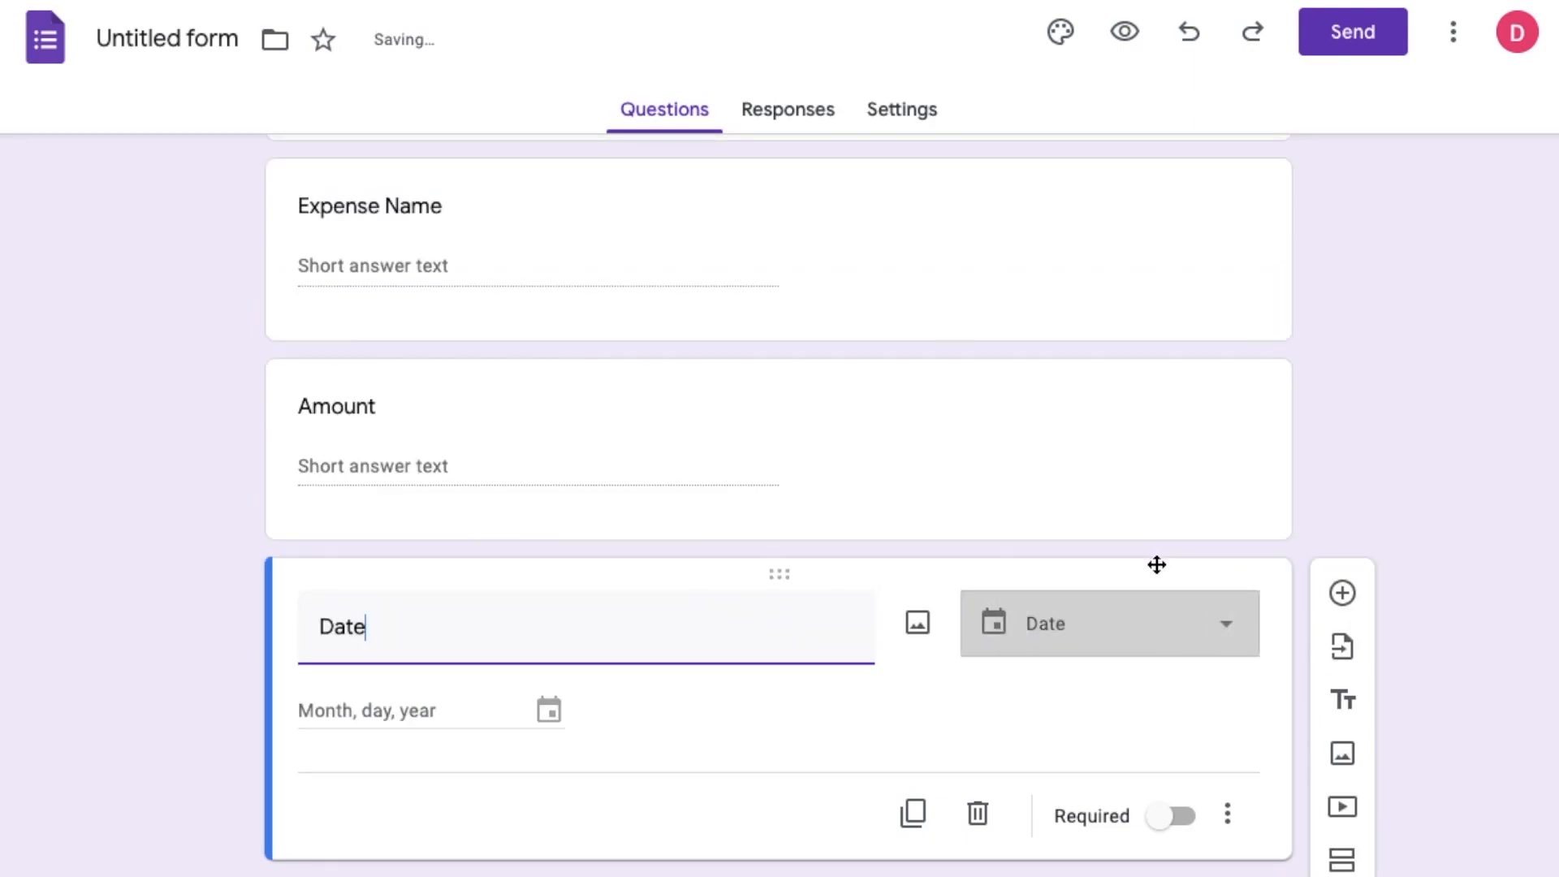
click(1111, 634)
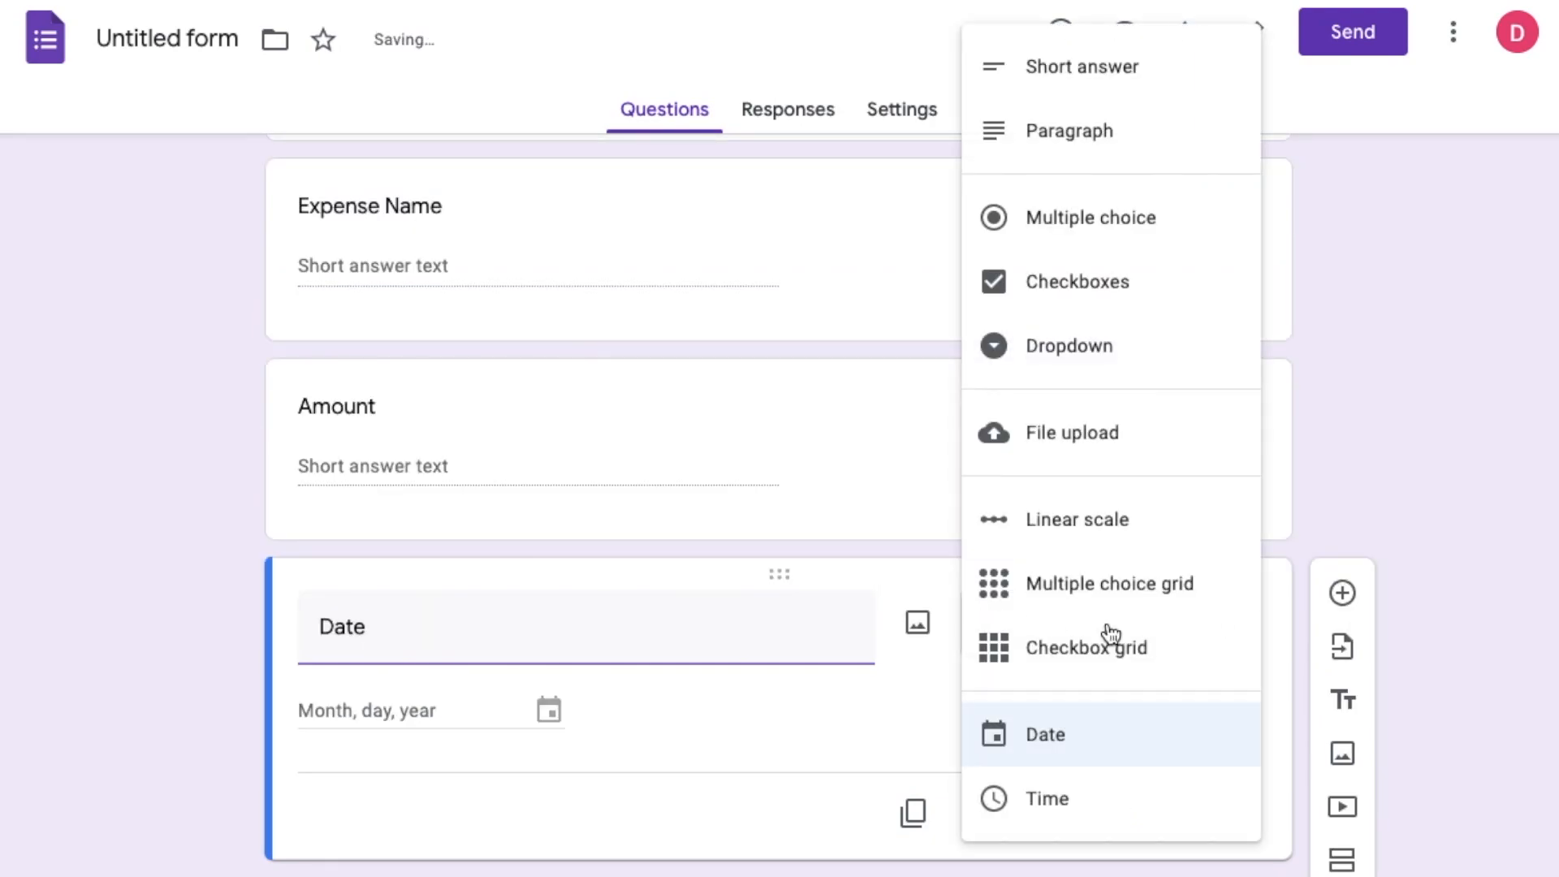
click(1062, 752)
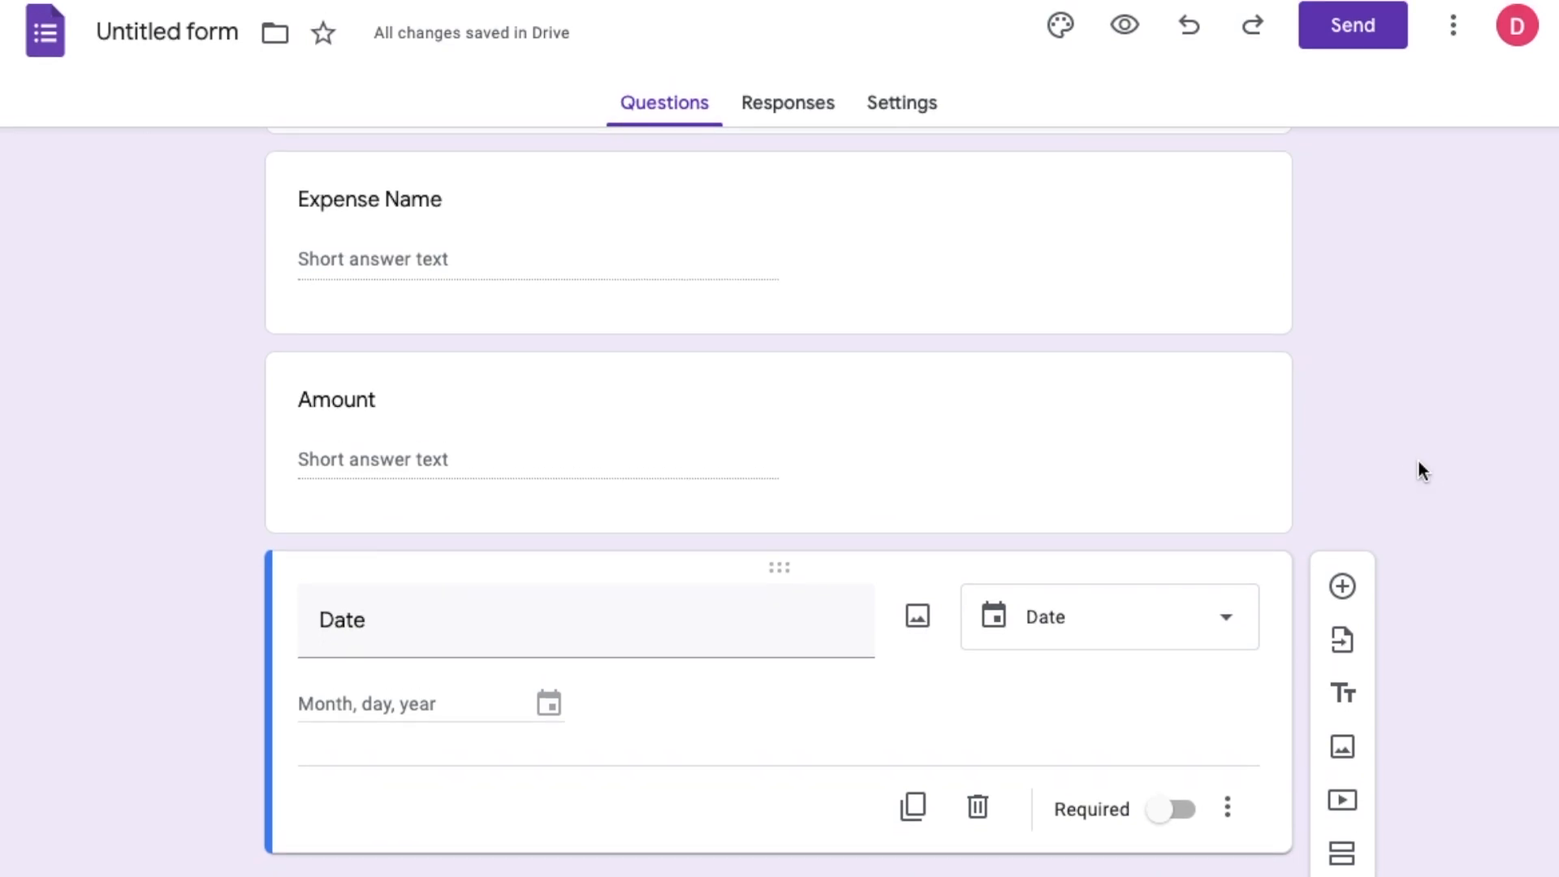
- Add a Dropdown question named "Category" with the options Mobile, Broadband and Subscriptions
click(1342, 586)
text(Category)
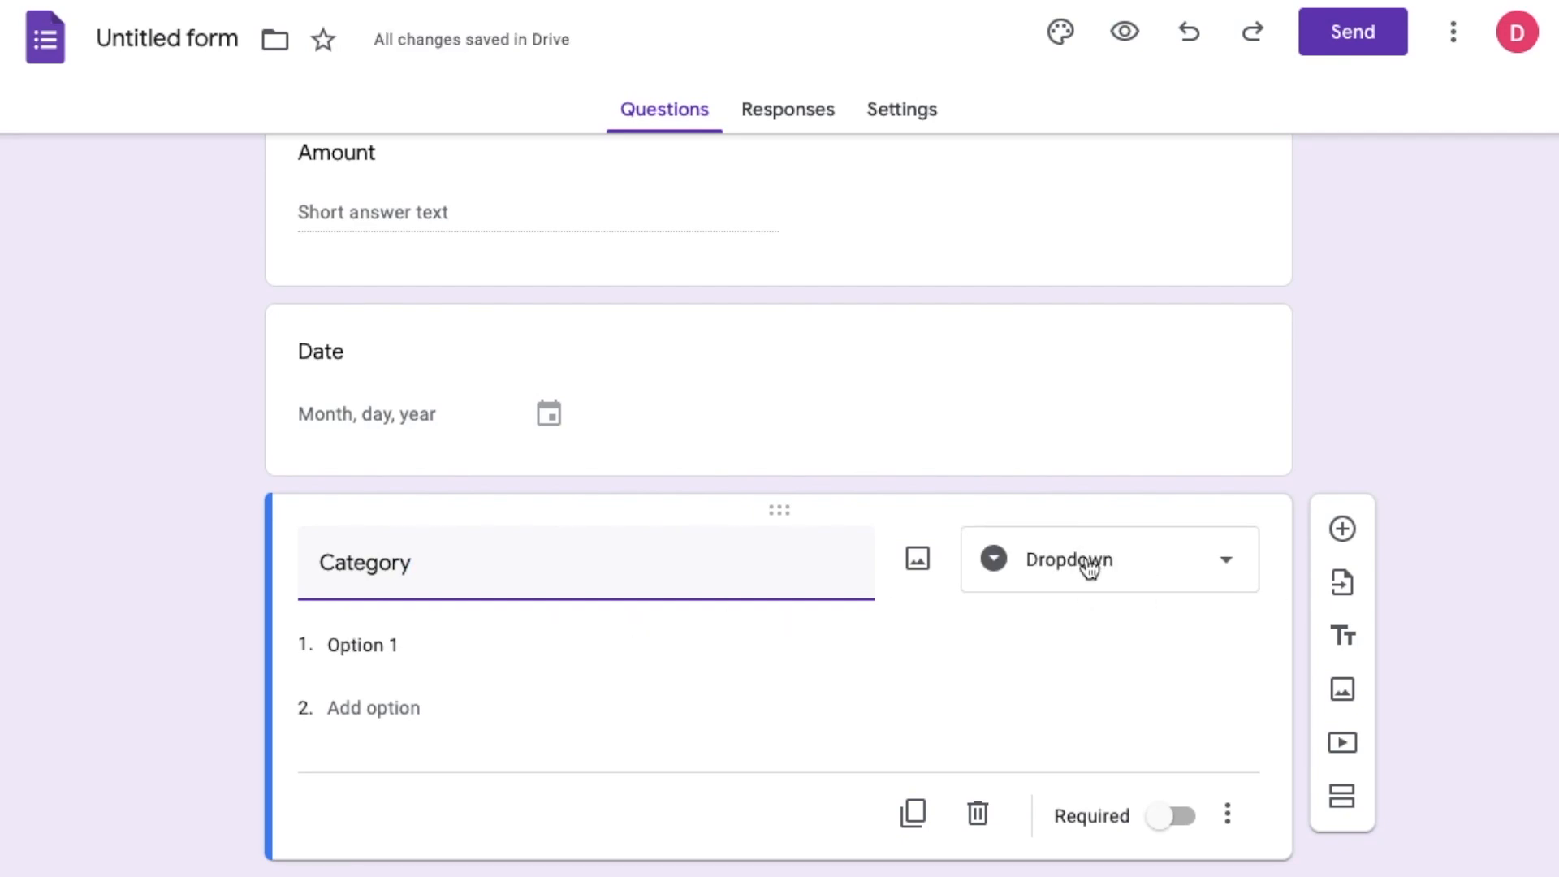
click(369, 645)
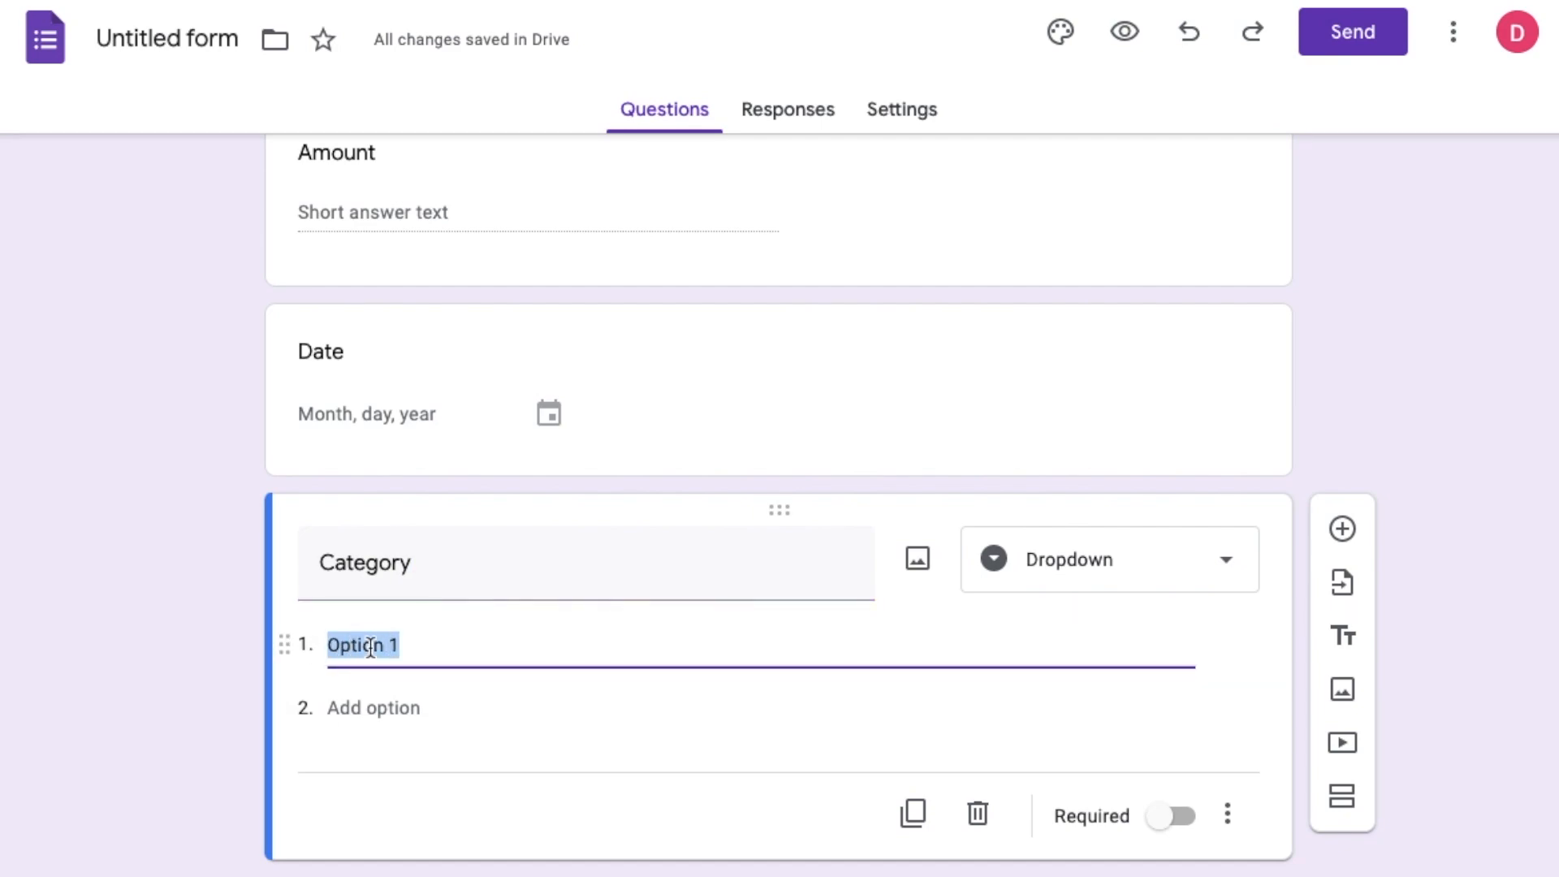
text(Mobile)
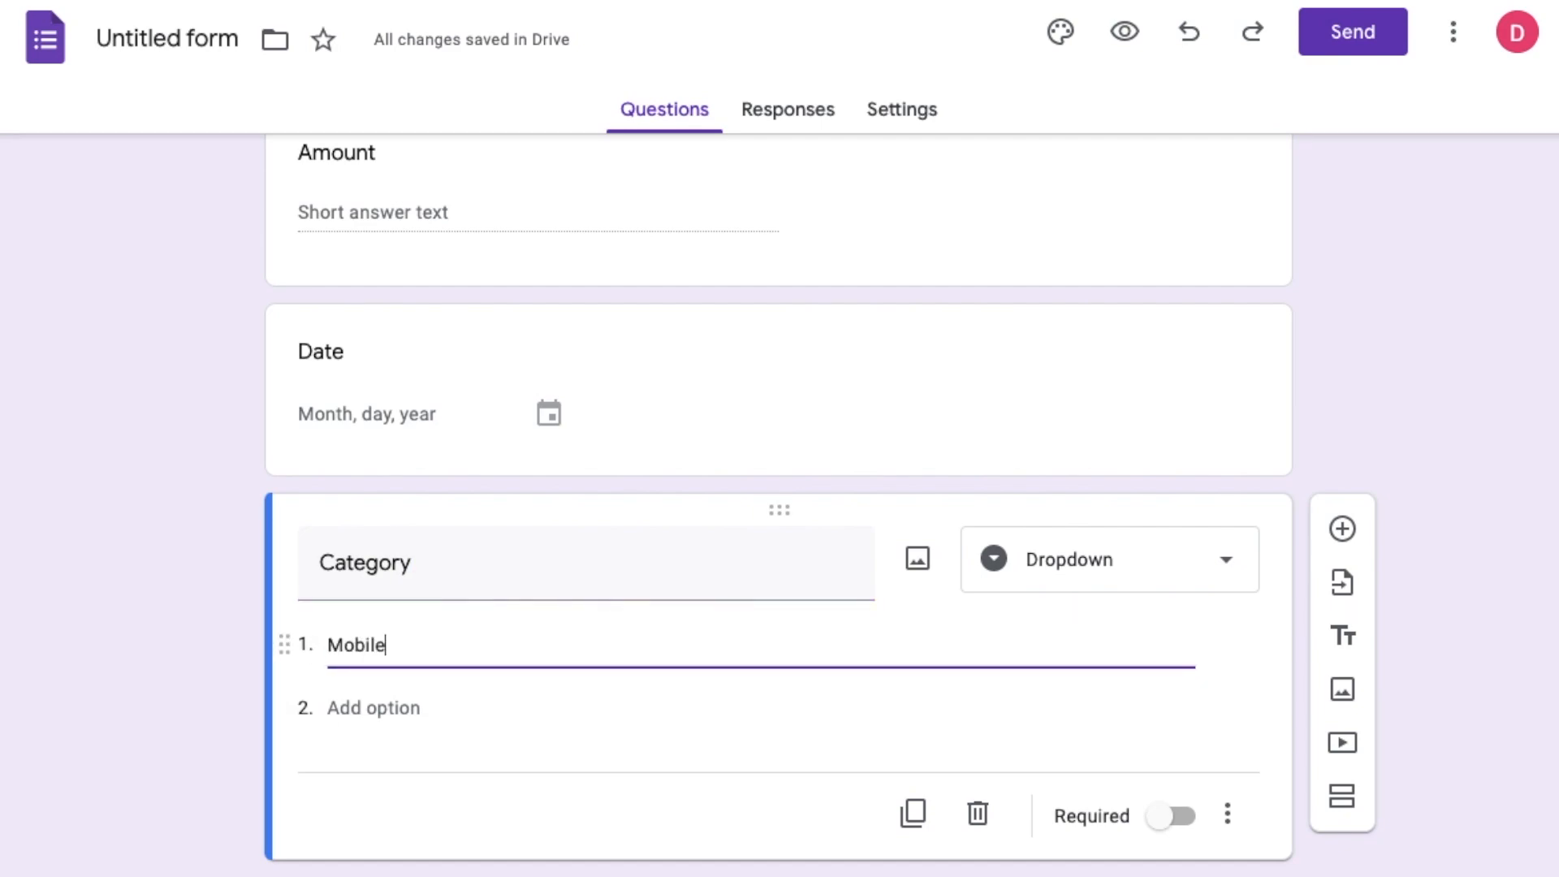
click(415, 706)
text(Broadband)
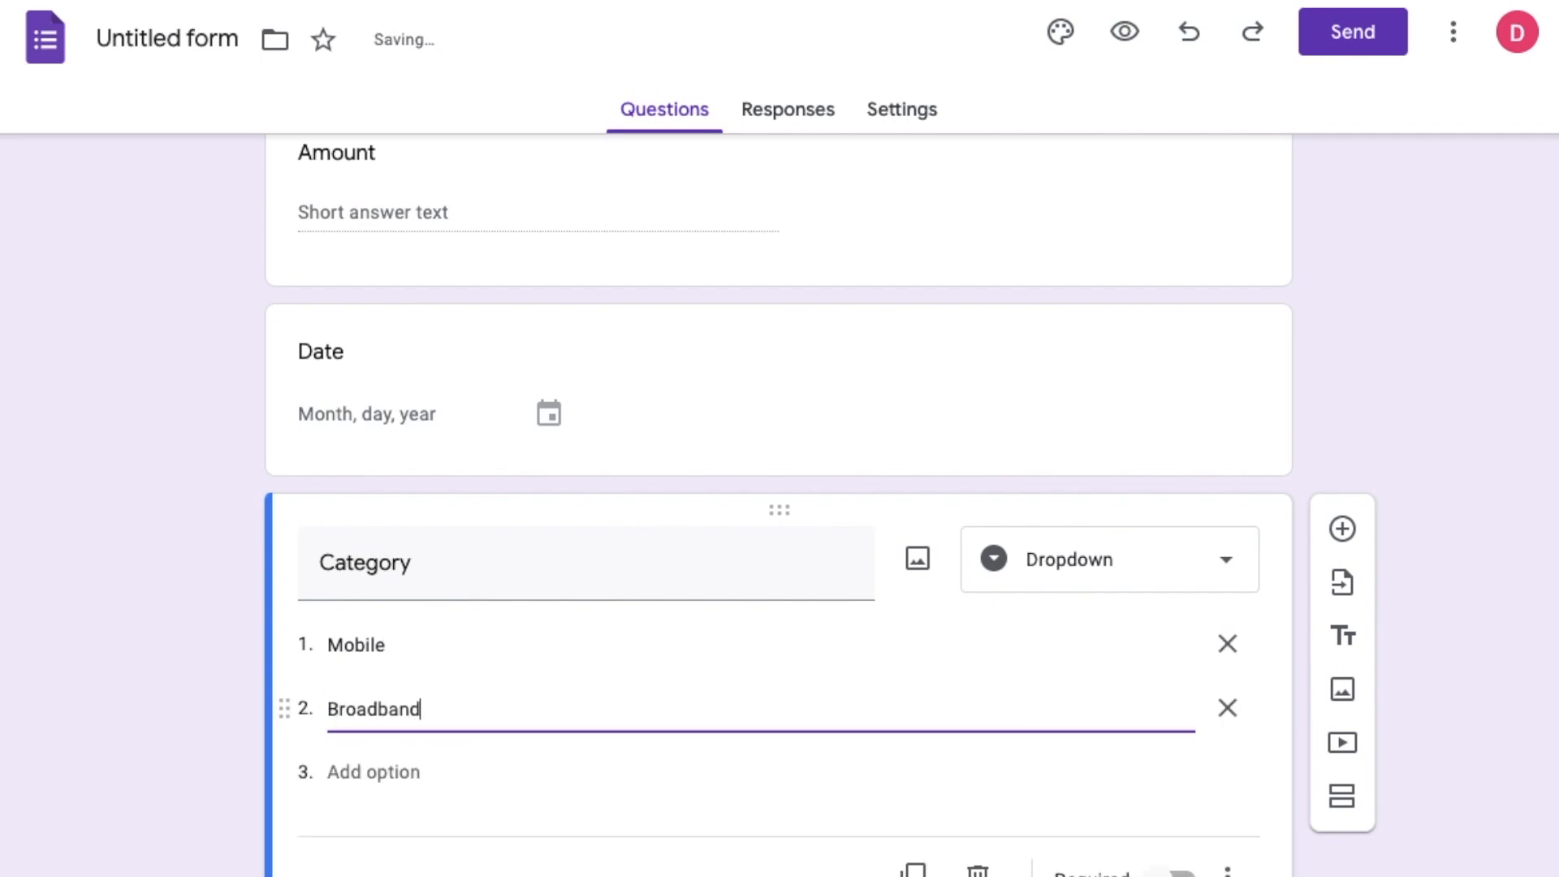
click(365, 775)
text(Subscriptions)
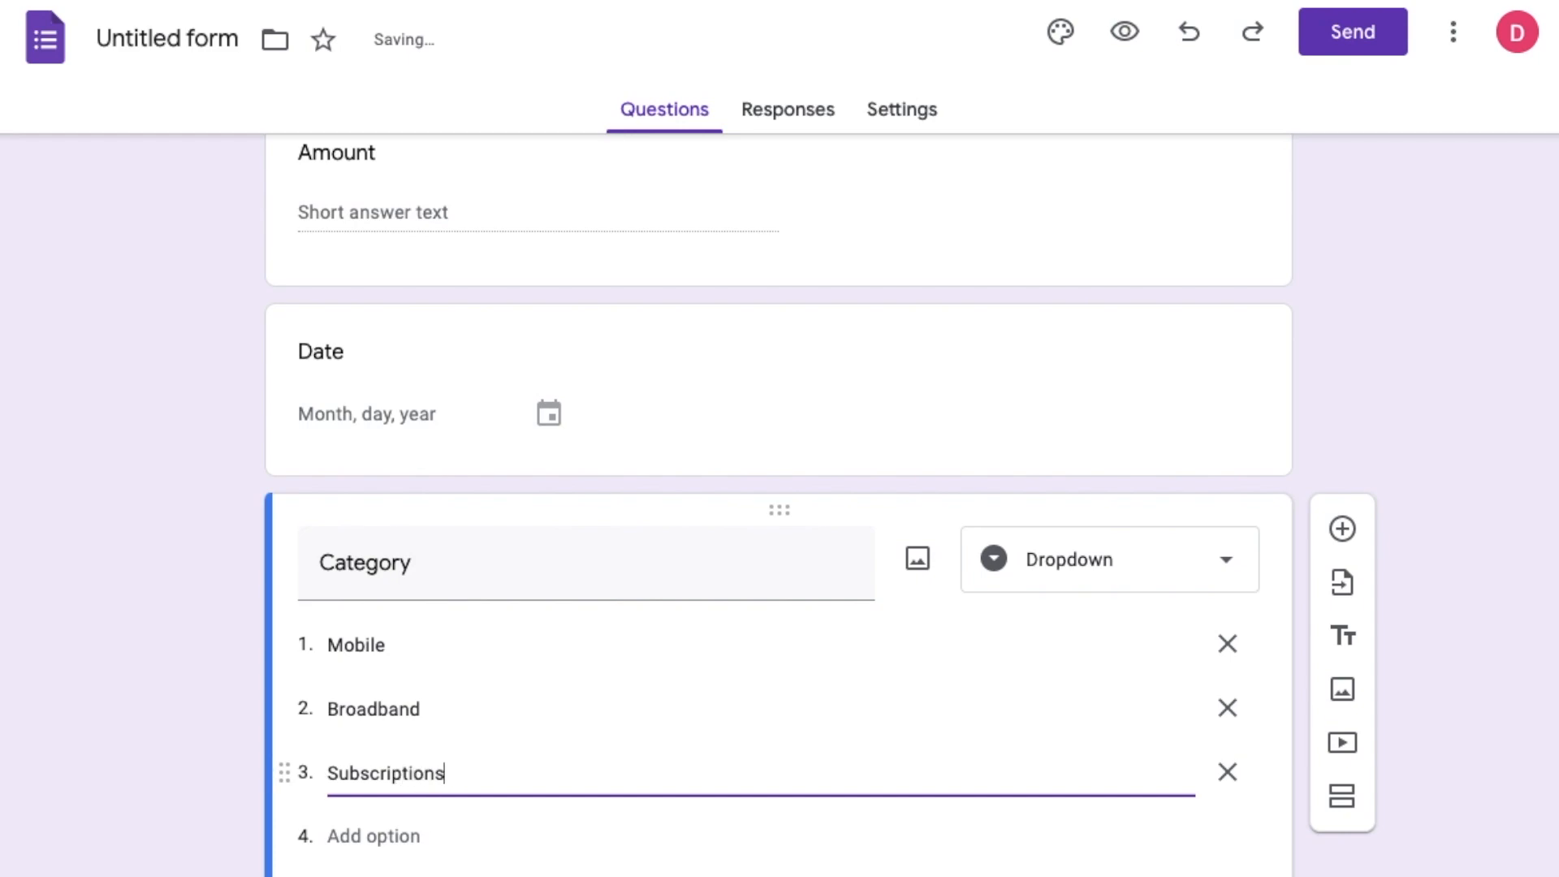
- Add the options Food Delivery, Eating Out, Rent, Shopping - Clothes and Shopping - Grocery to the Category question
key(Return)
text(Food)
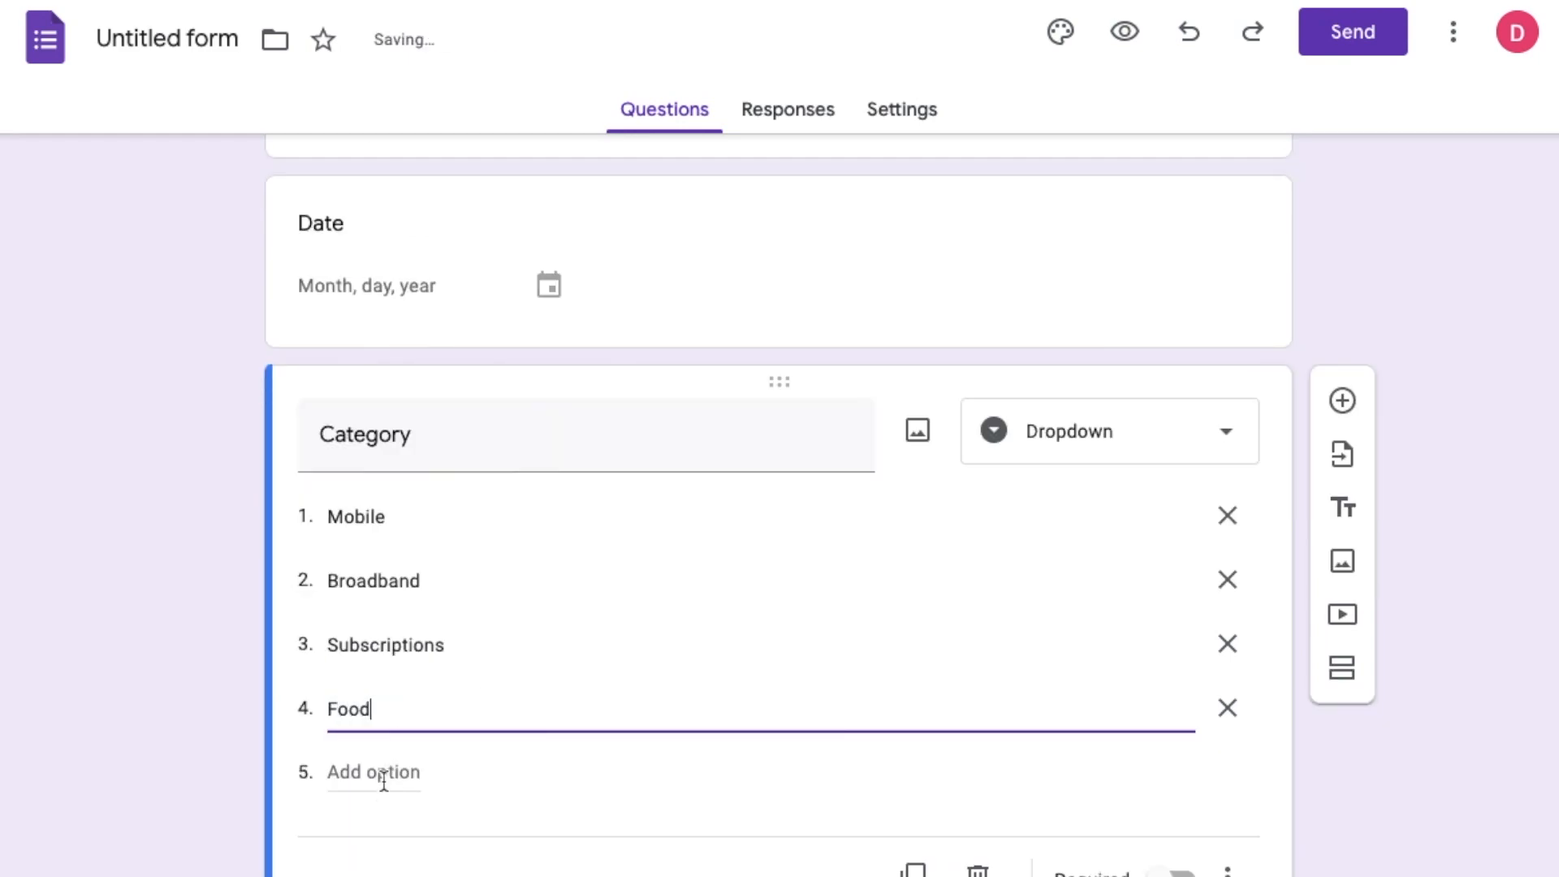
text( Delivery)
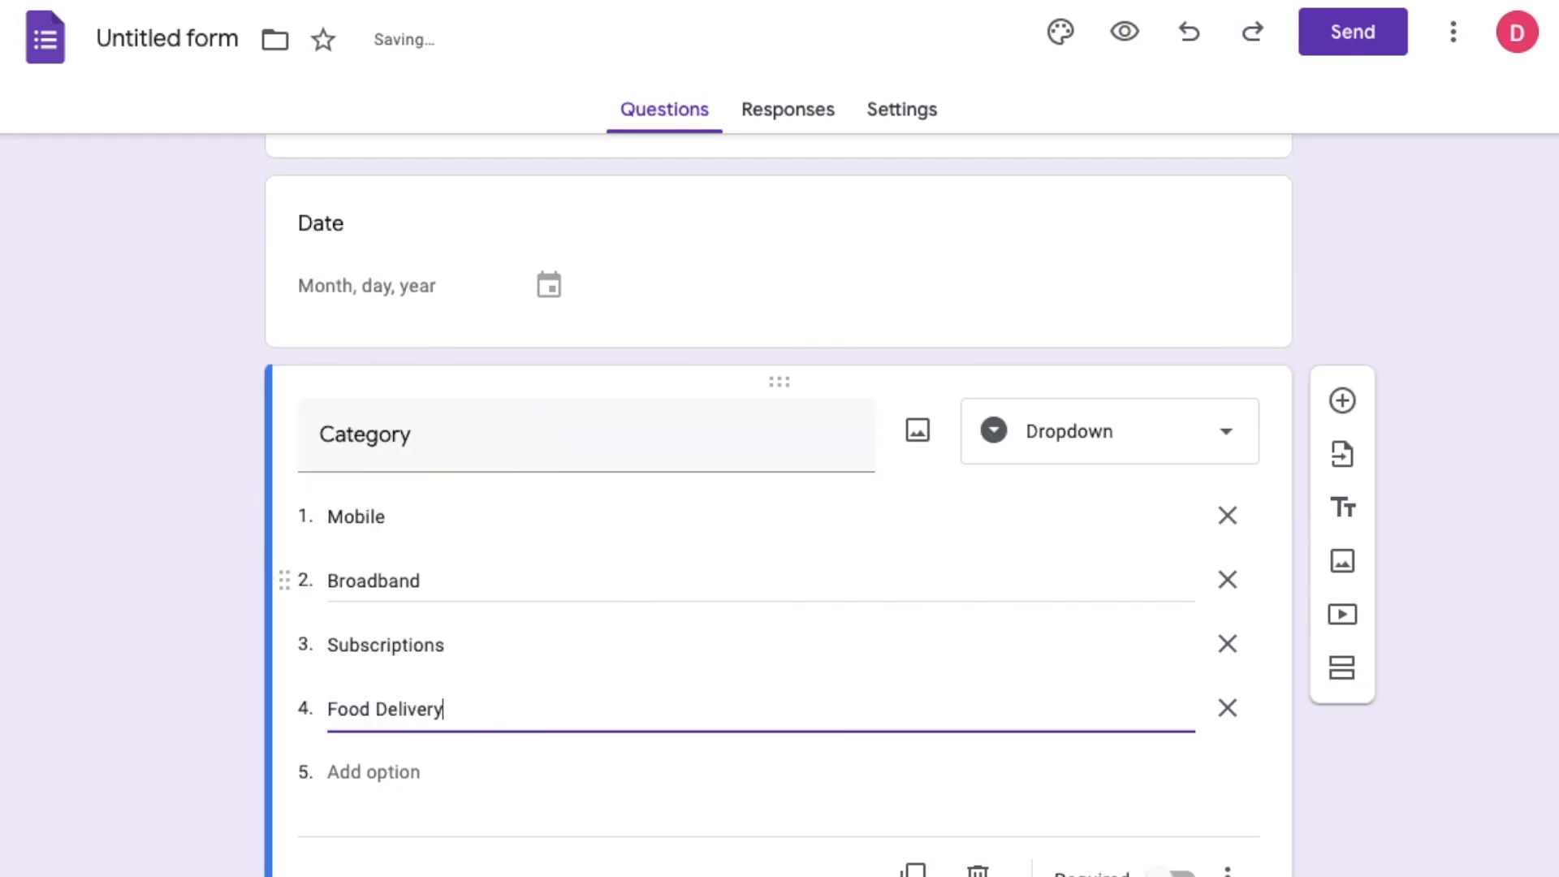
key(Return)
text(Eating Out)
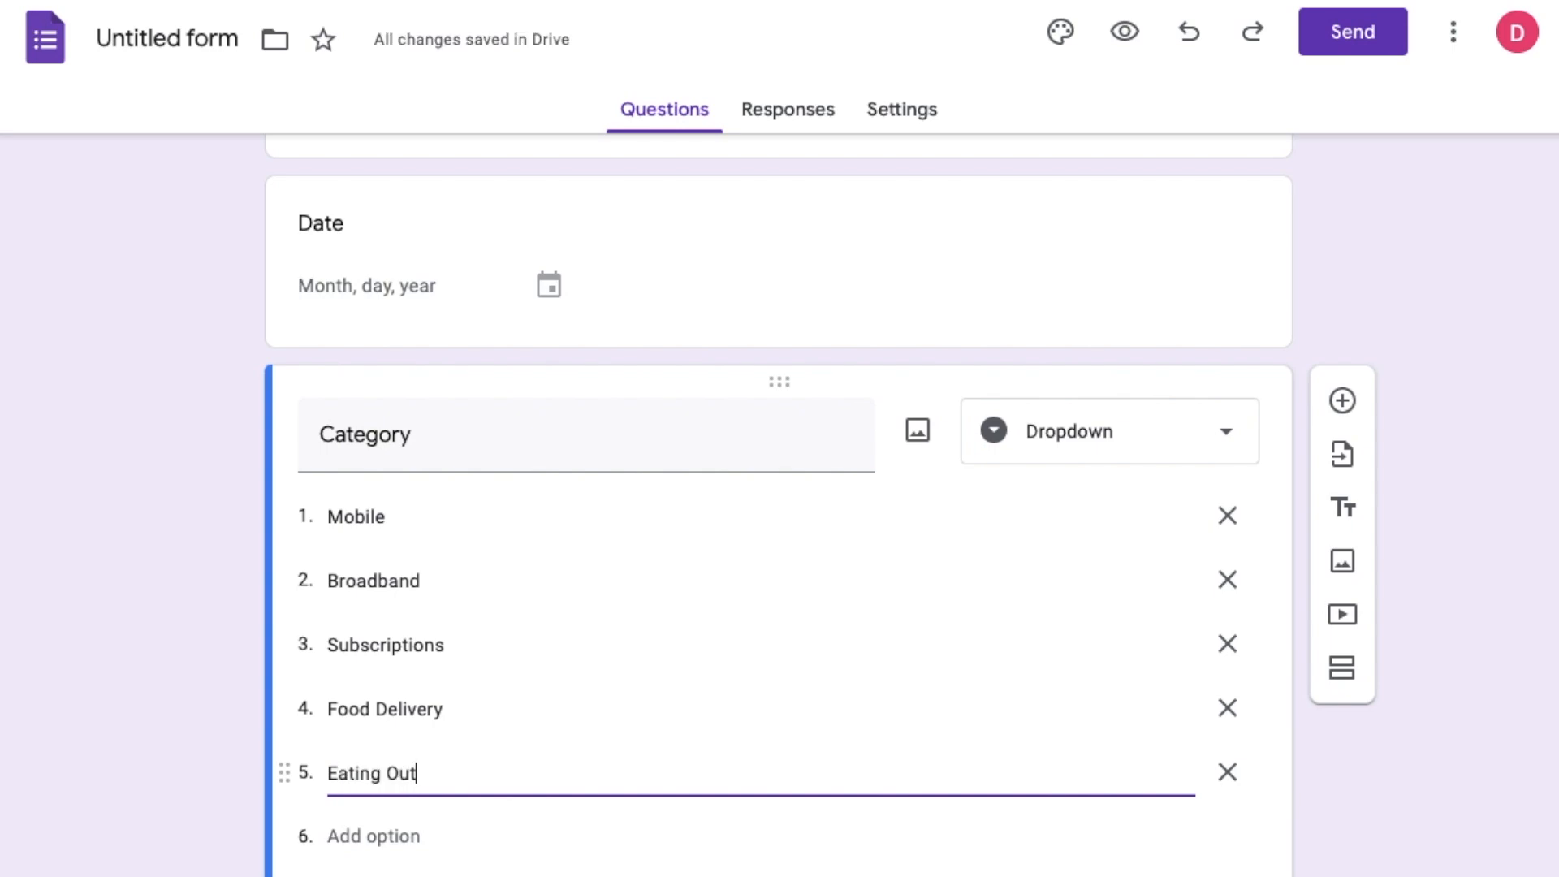
key(Return)
text(Rent)
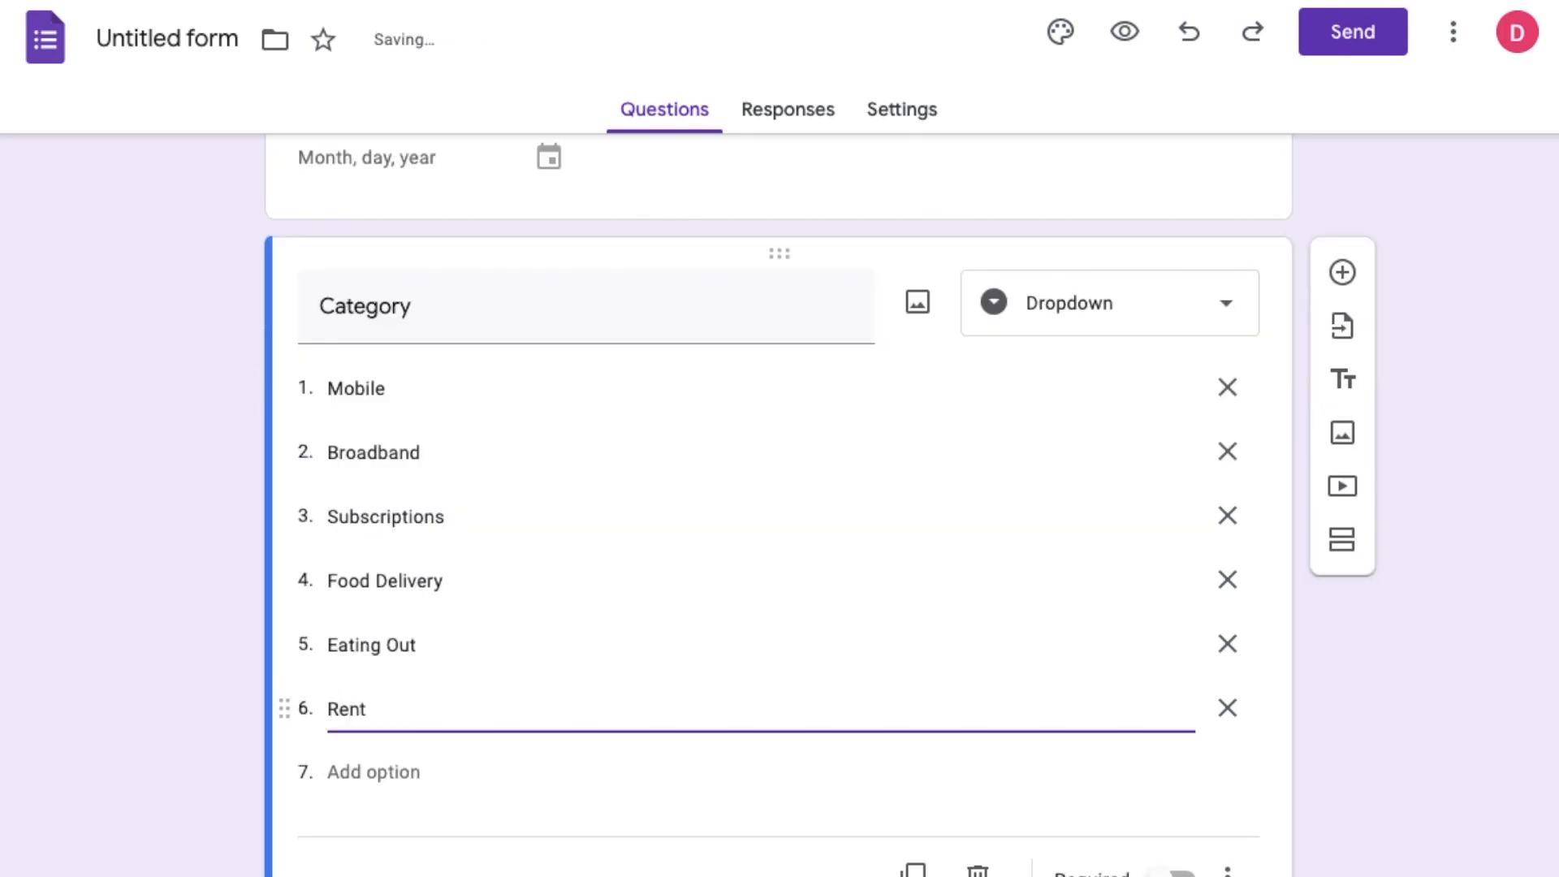
key(Return)
text(Shopping - Clothes)
click(372, 770)
text(Shopping - Grocery)
- Change the Category question to Multiple choice and add an "Other" option after the shopping entries
click(1078, 294)
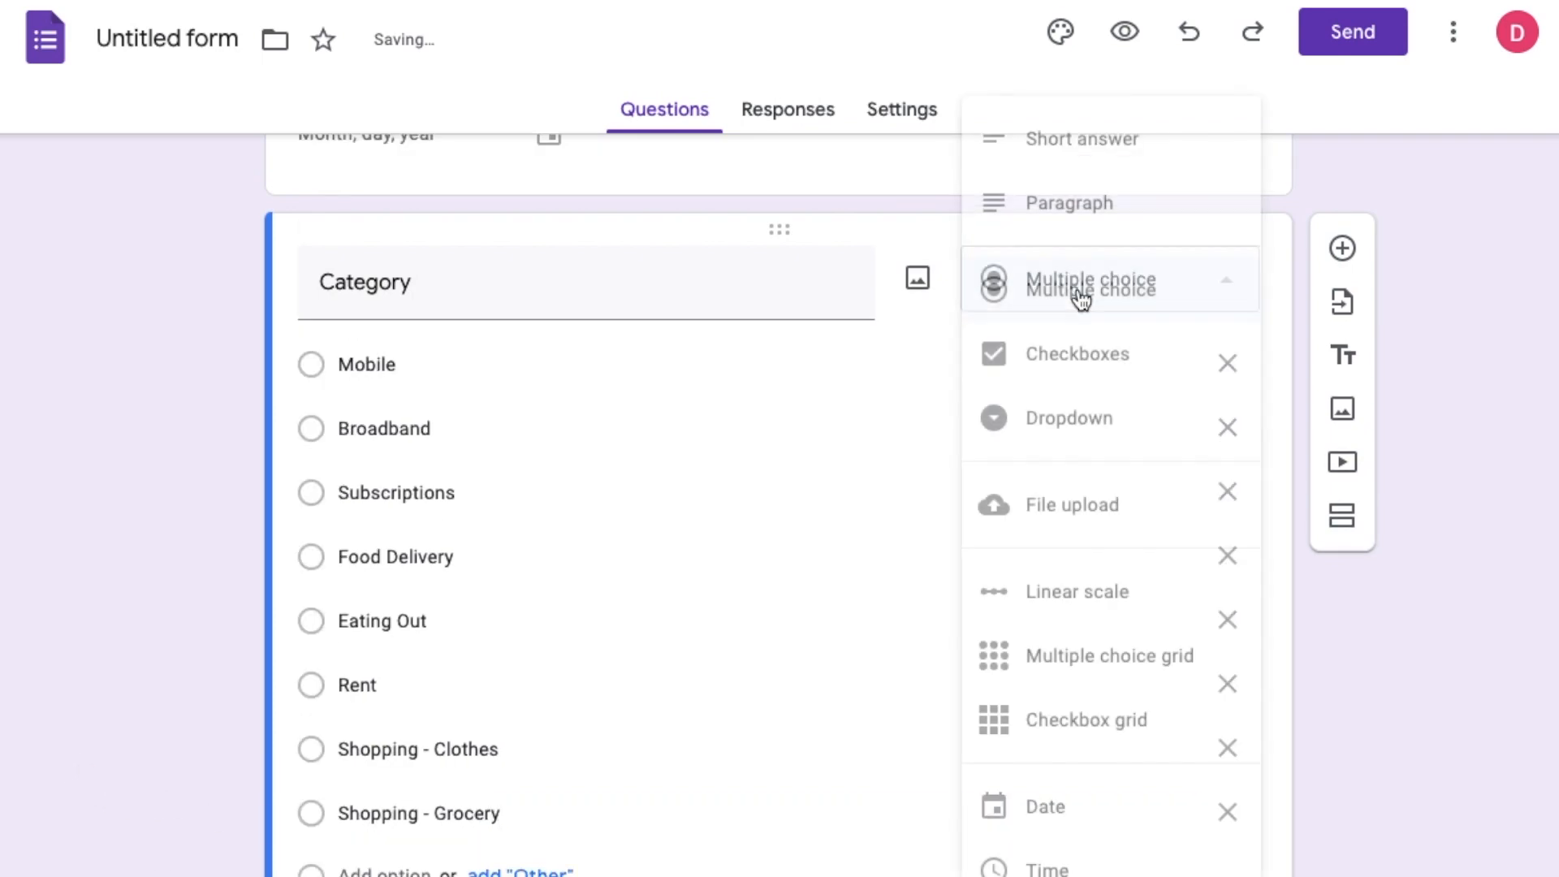
scroll(1110, 418, up, 1)
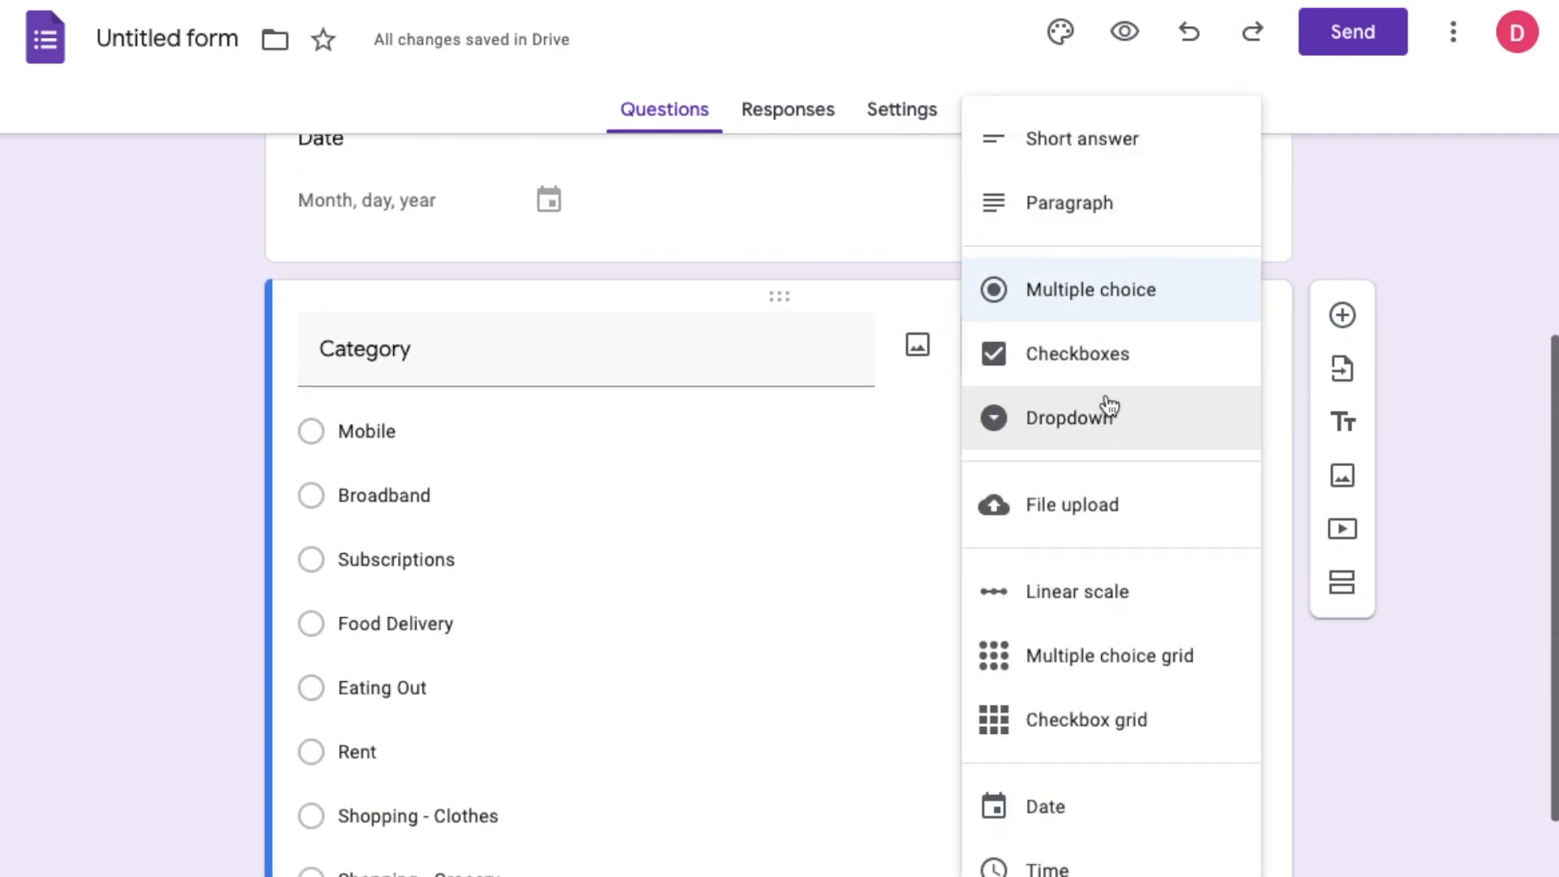
click(1109, 311)
scroll(470, 747, down, 3)
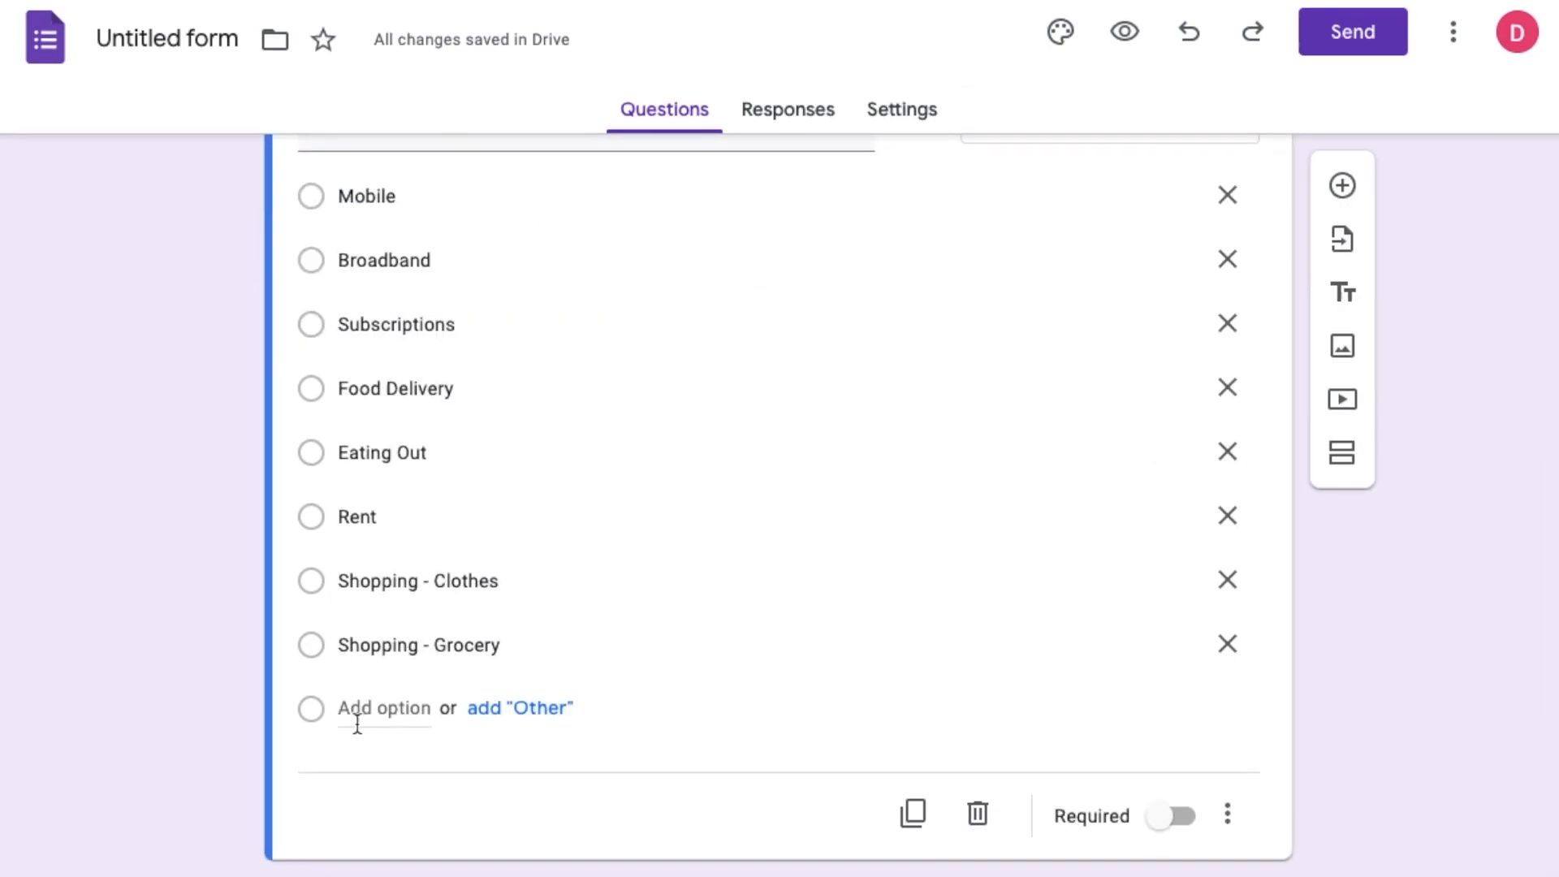
click(539, 713)
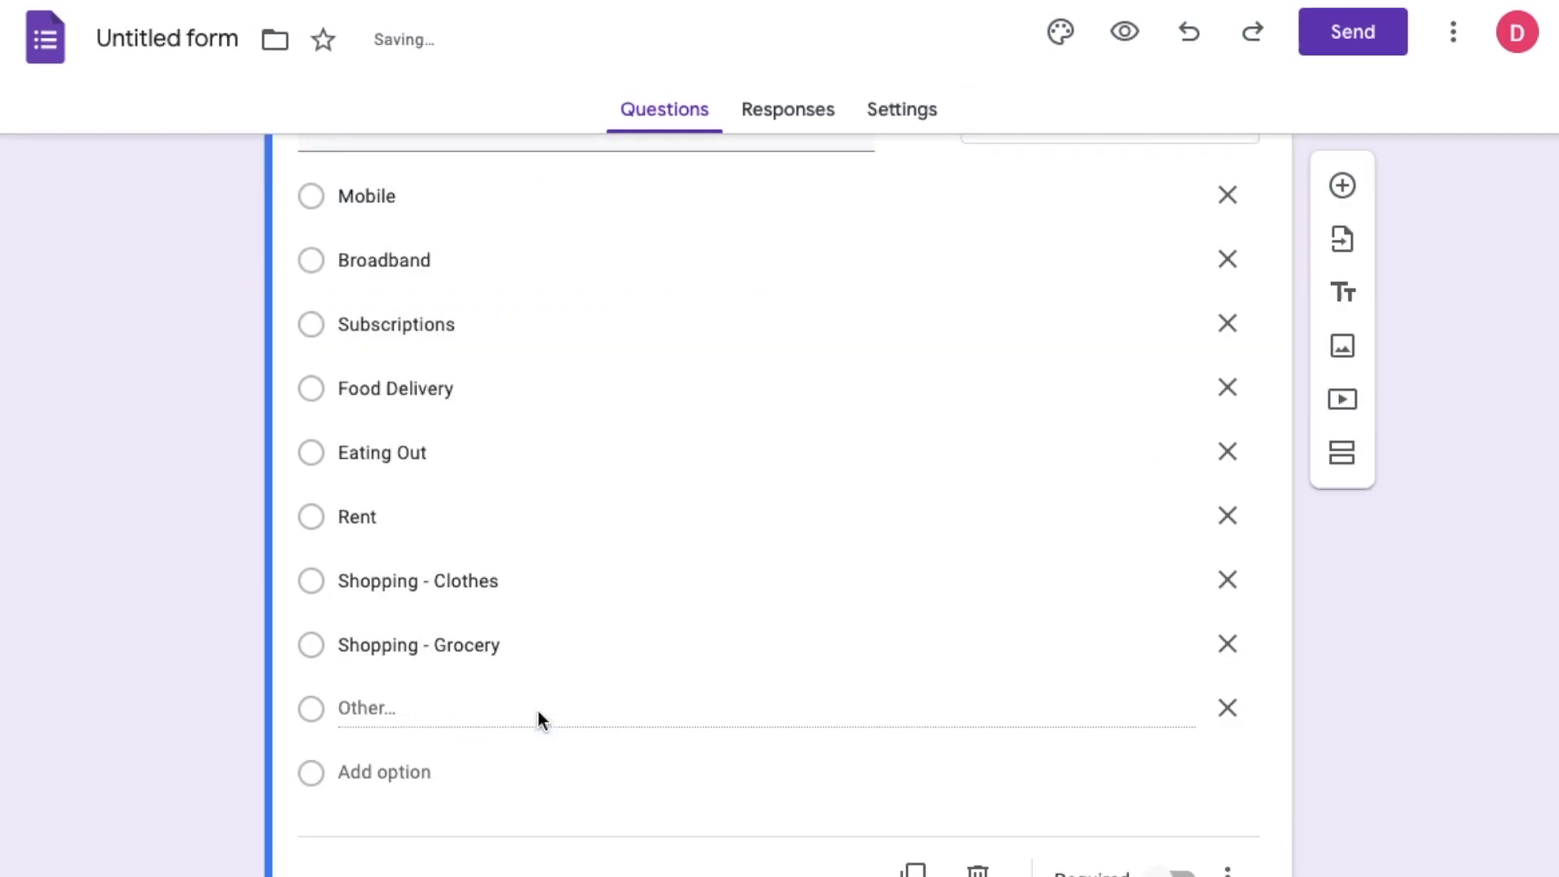
- Add a multiple-choice question named "Paid By" with the options Myself and Somebody Else, plus an "Other" option
scroll(802, 523, up, 8)
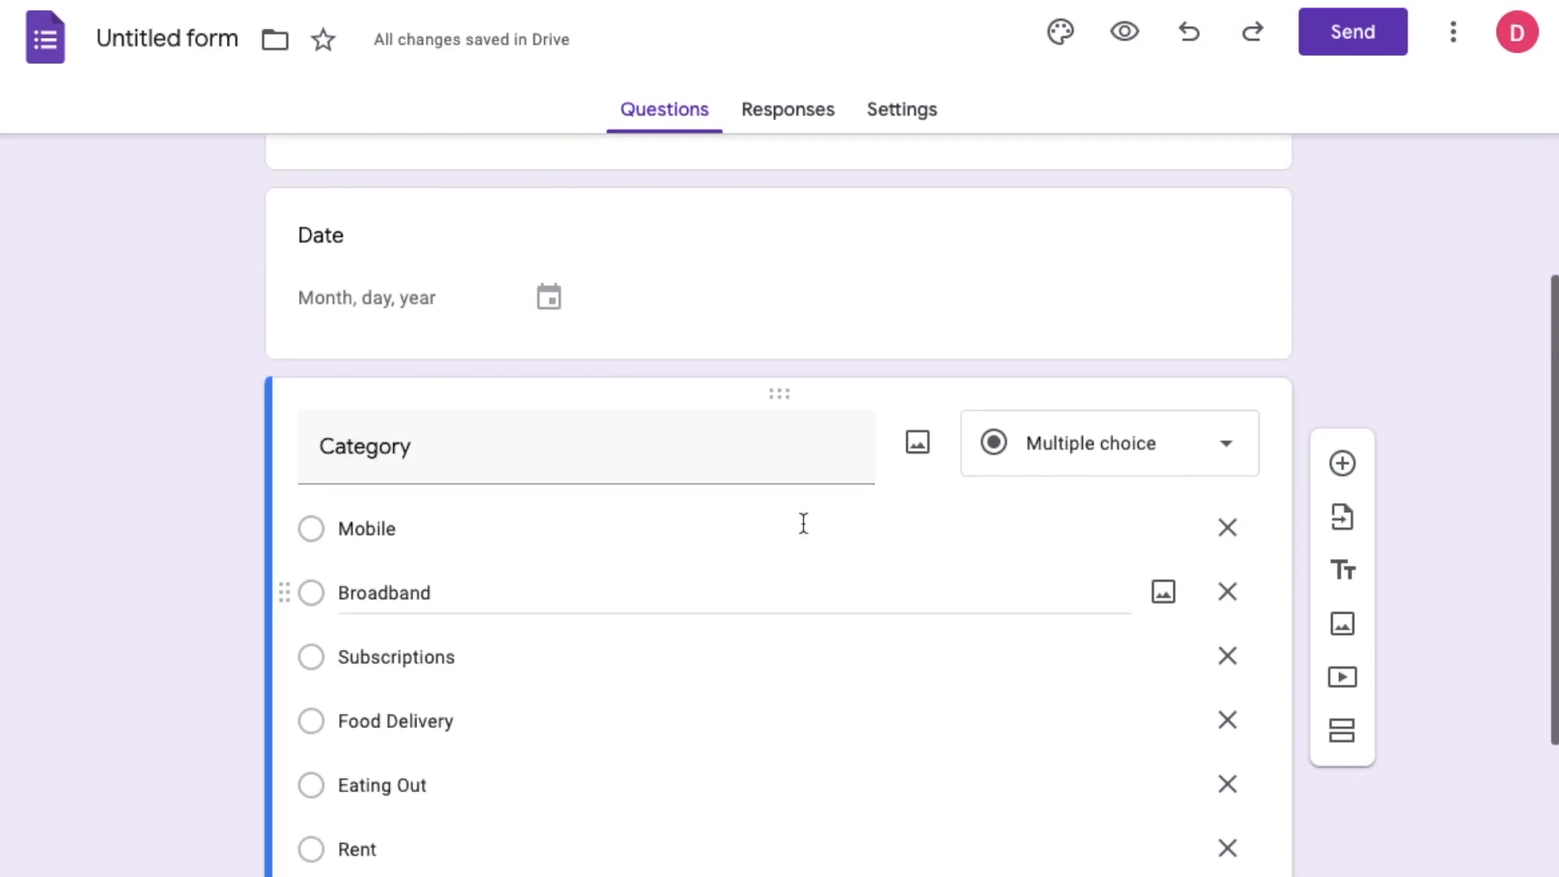
scroll(802, 532, down, 9)
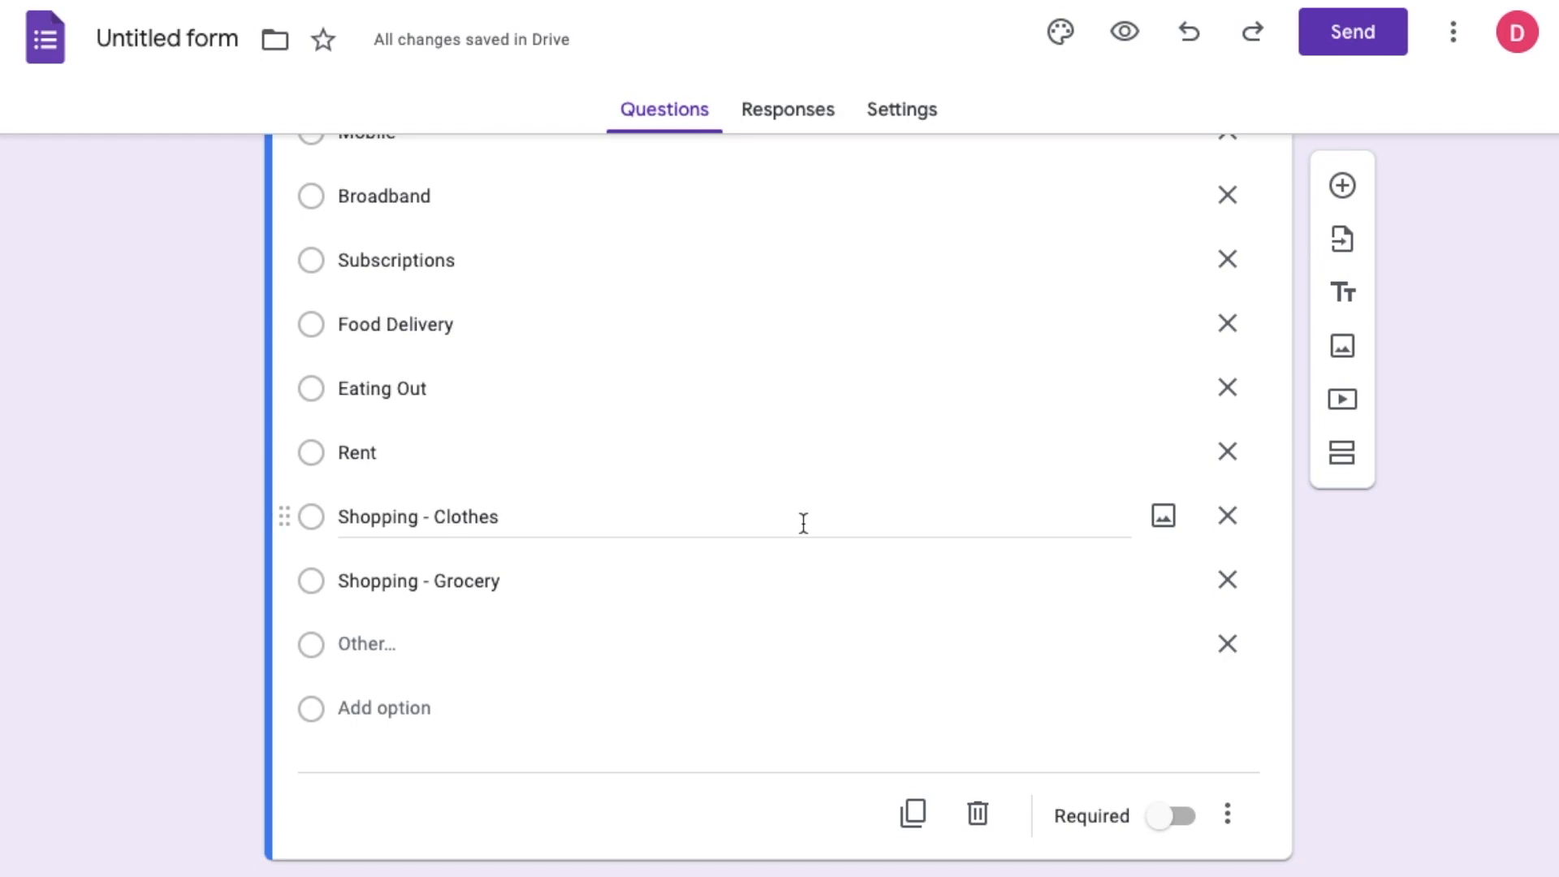
click(1364, 192)
text(P)
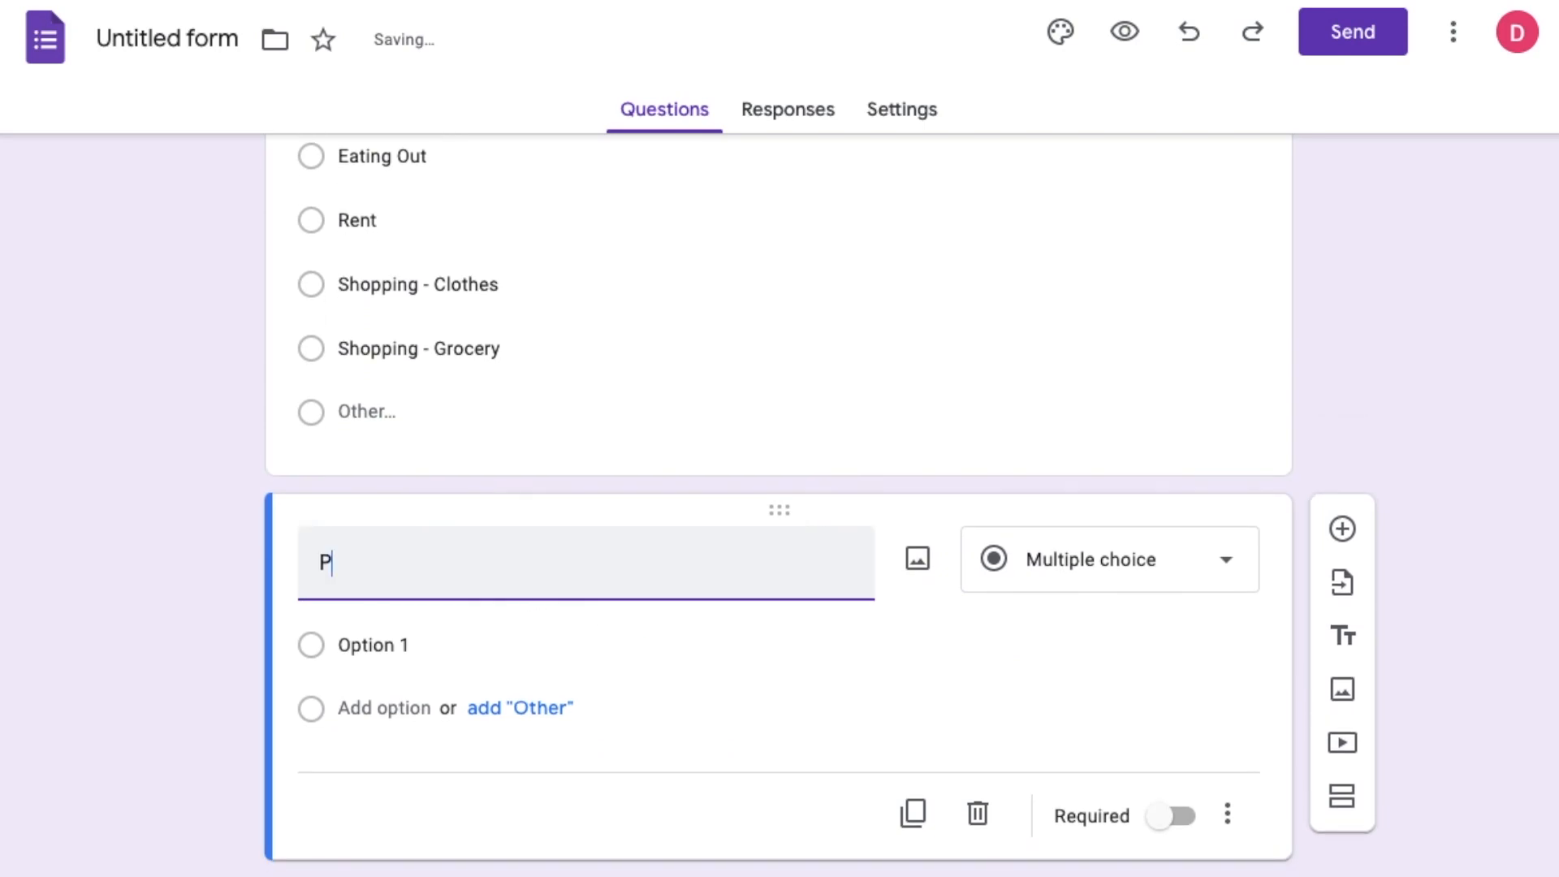
text(aid By)
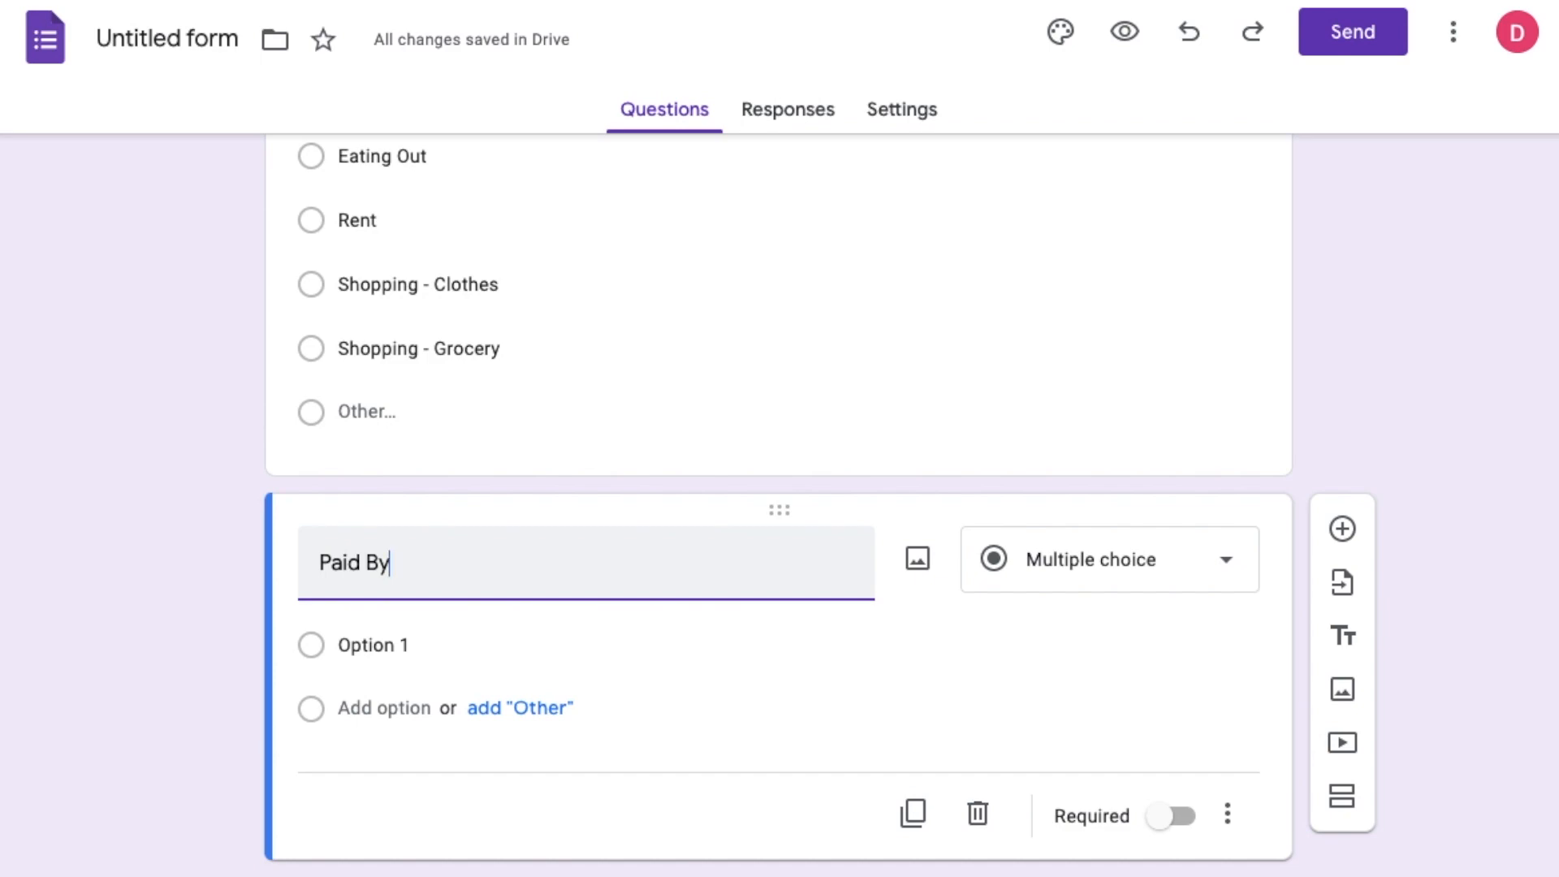
click(369, 647)
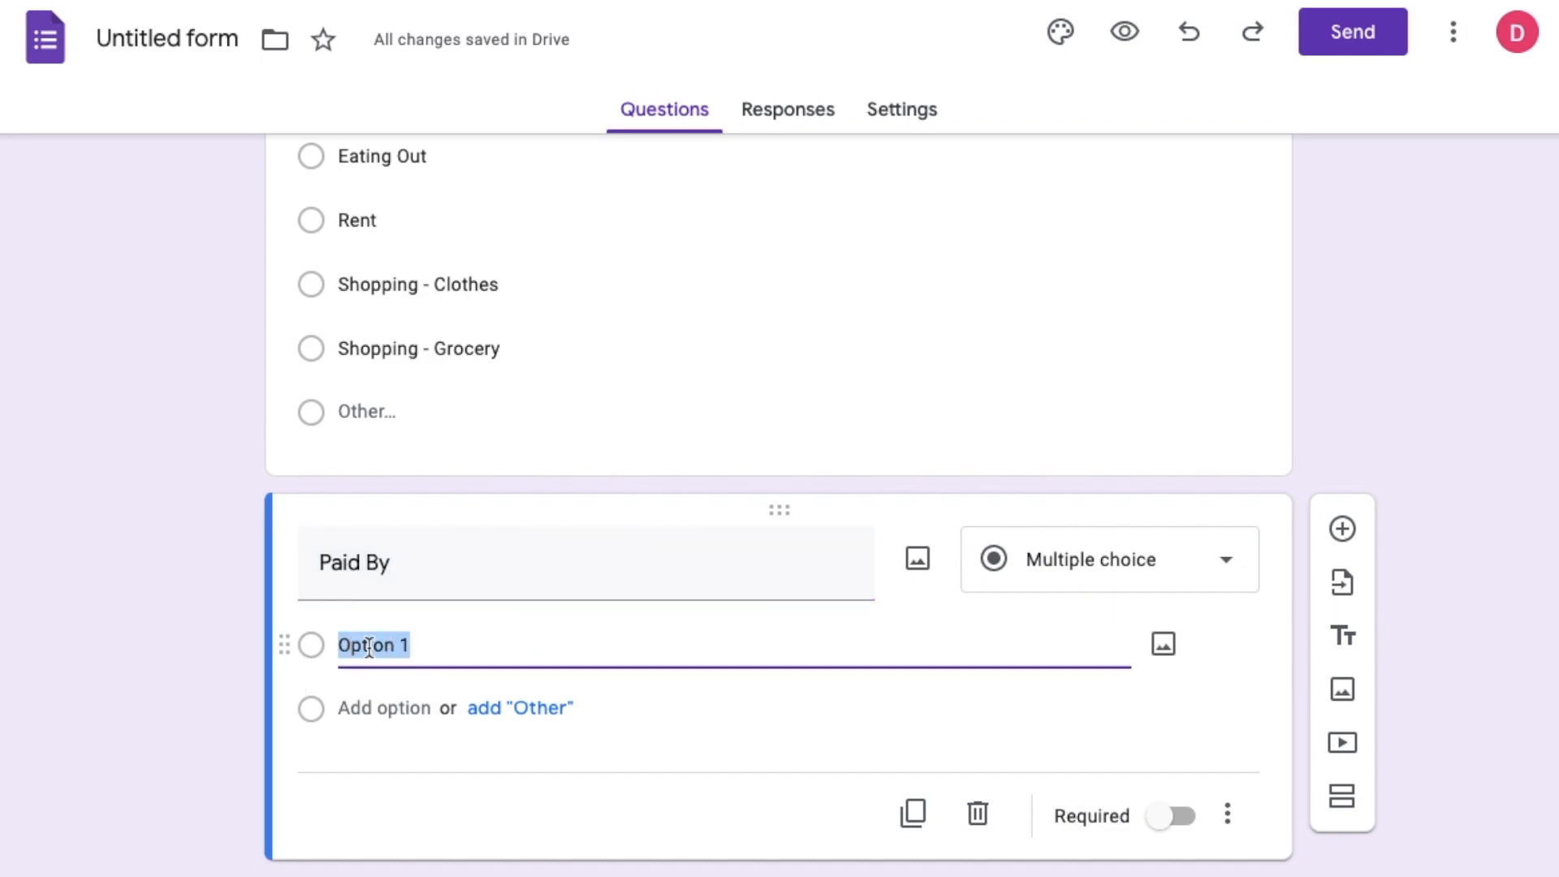
text(Myself)
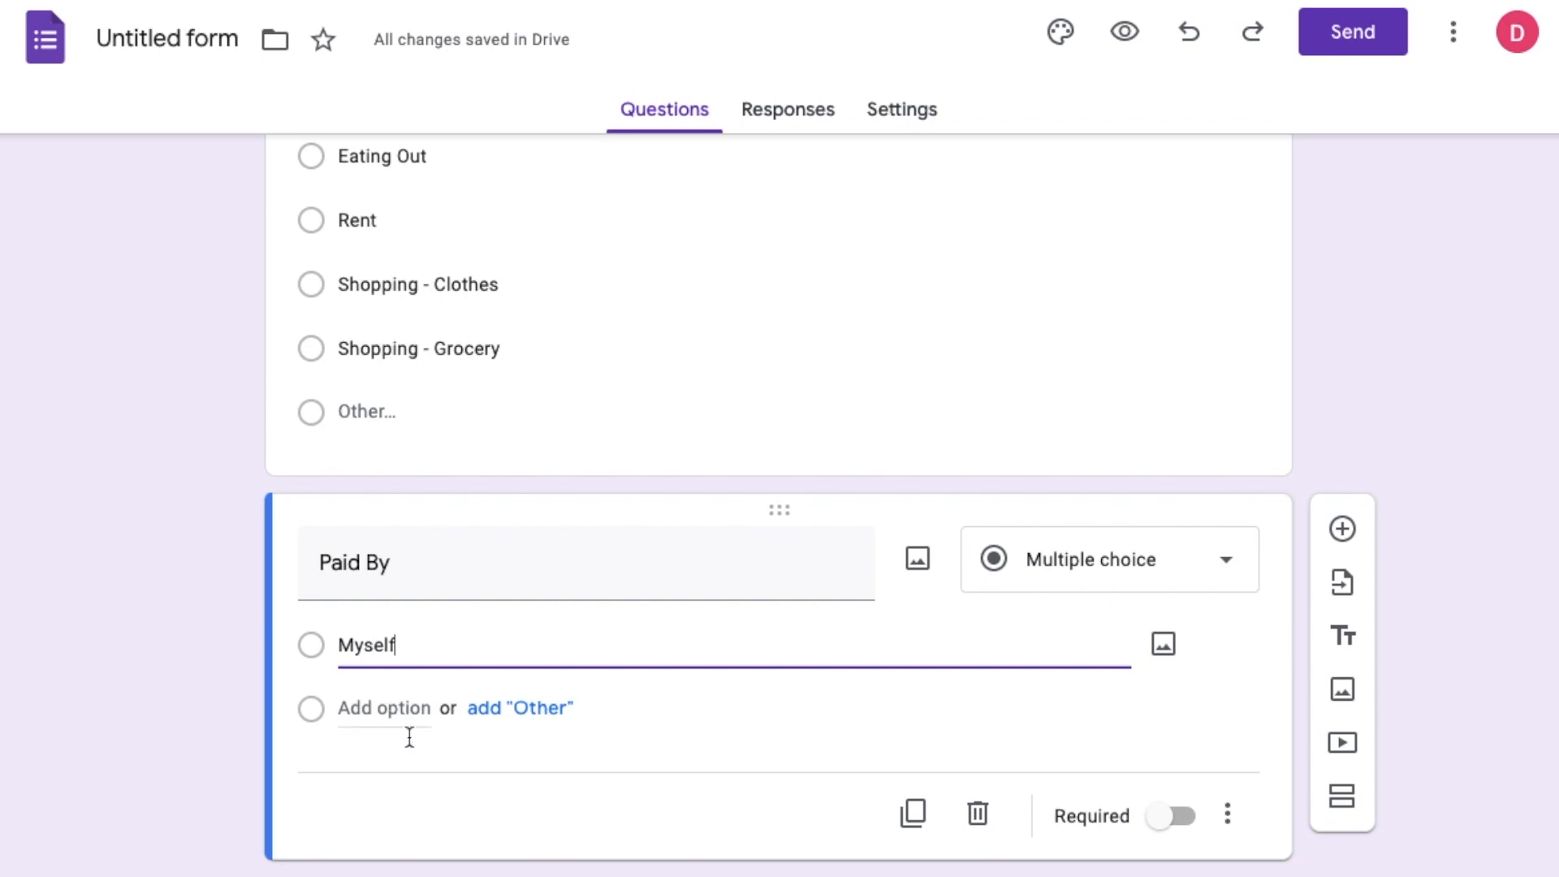
click(382, 708)
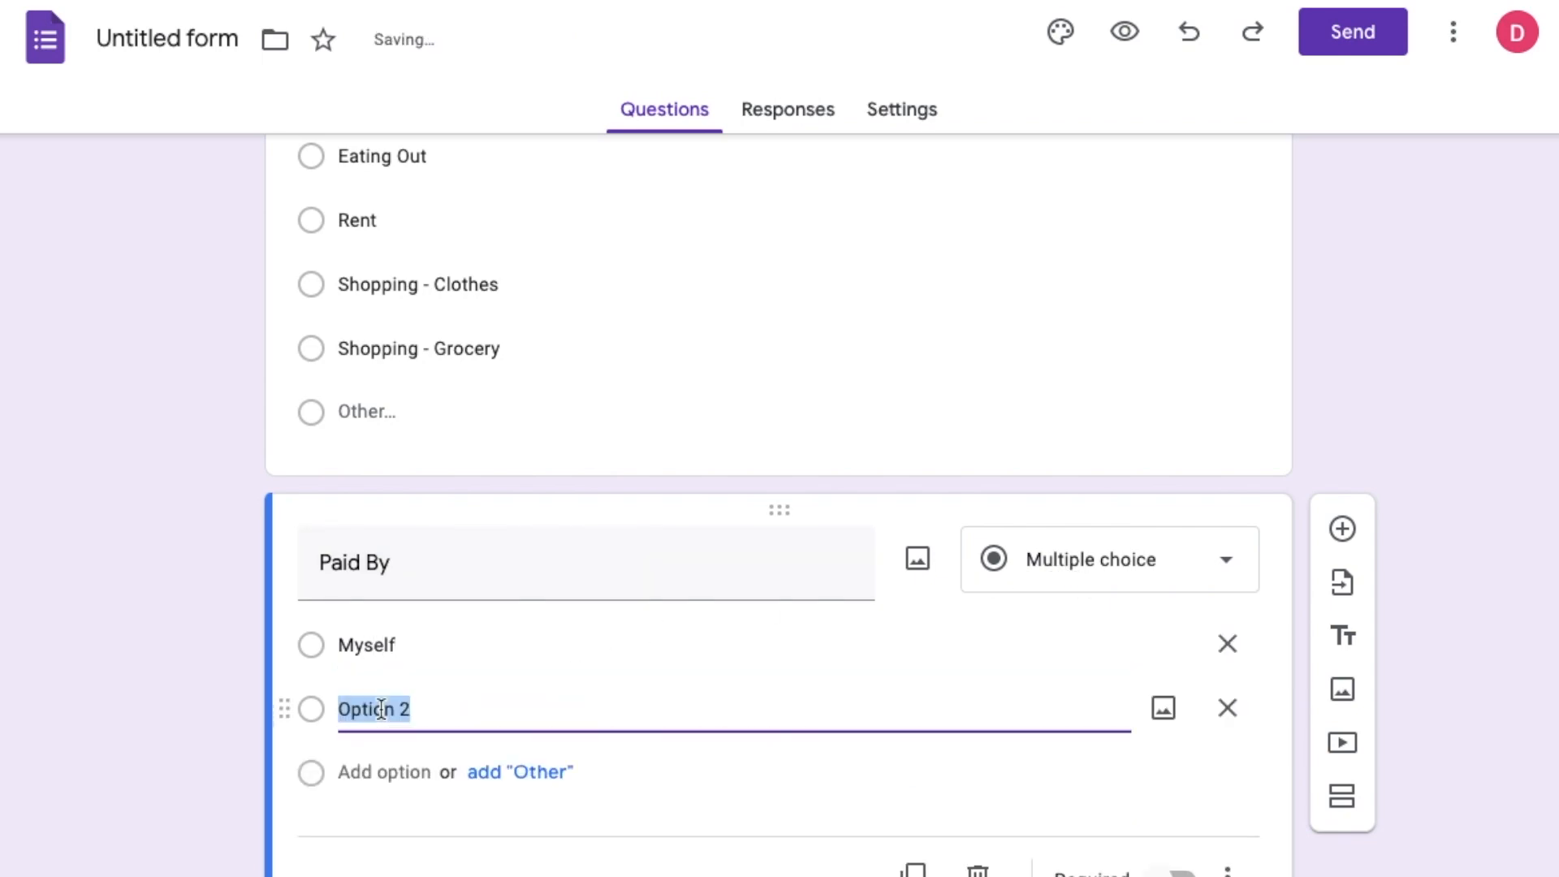
text(Somebody)
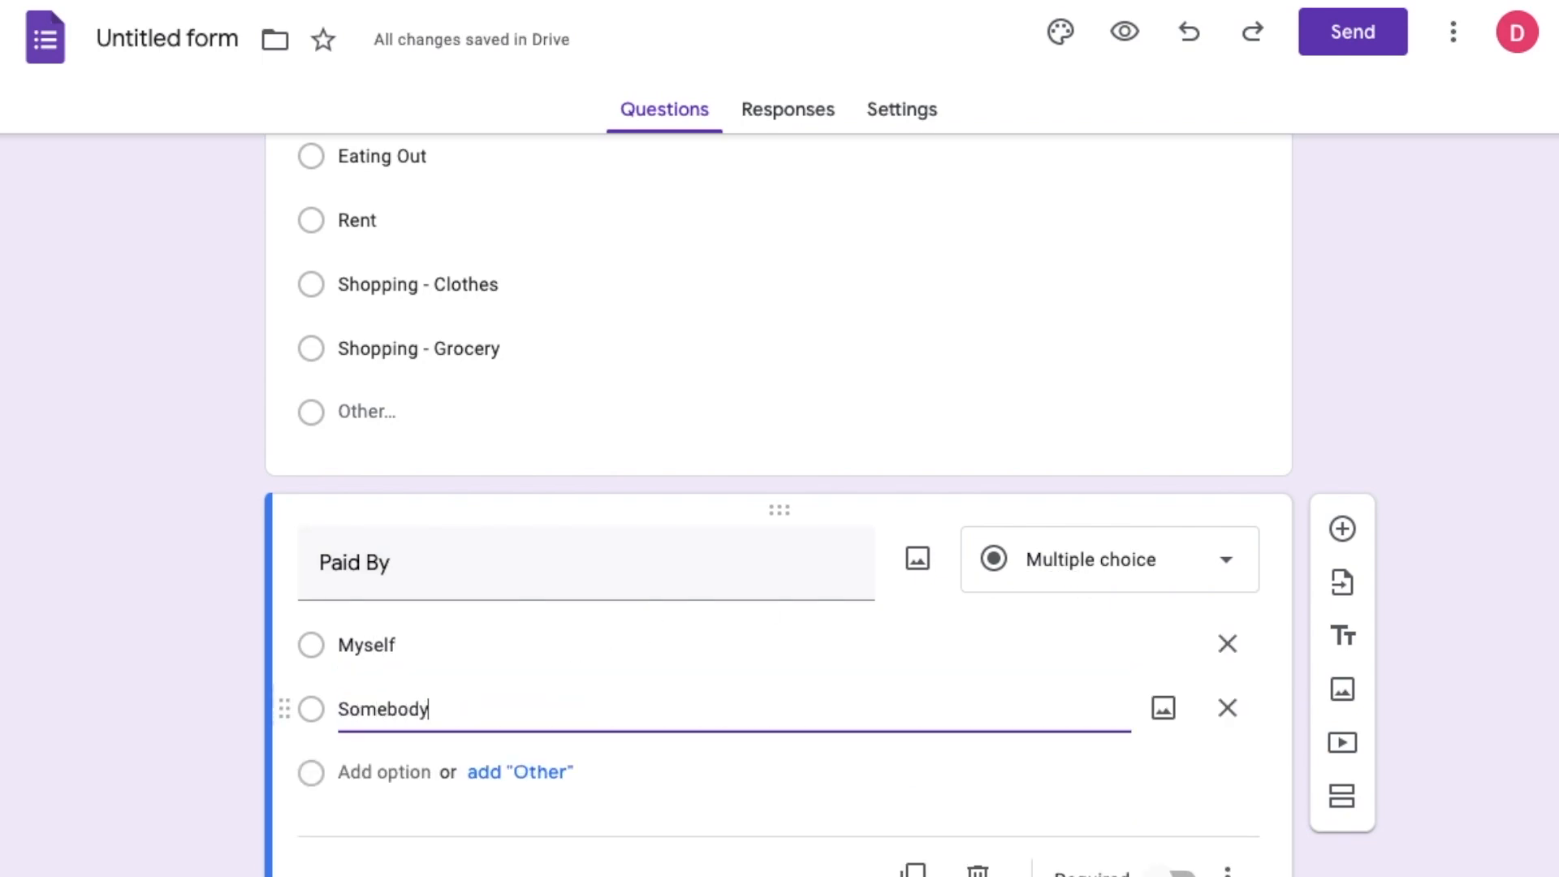
text( Else)
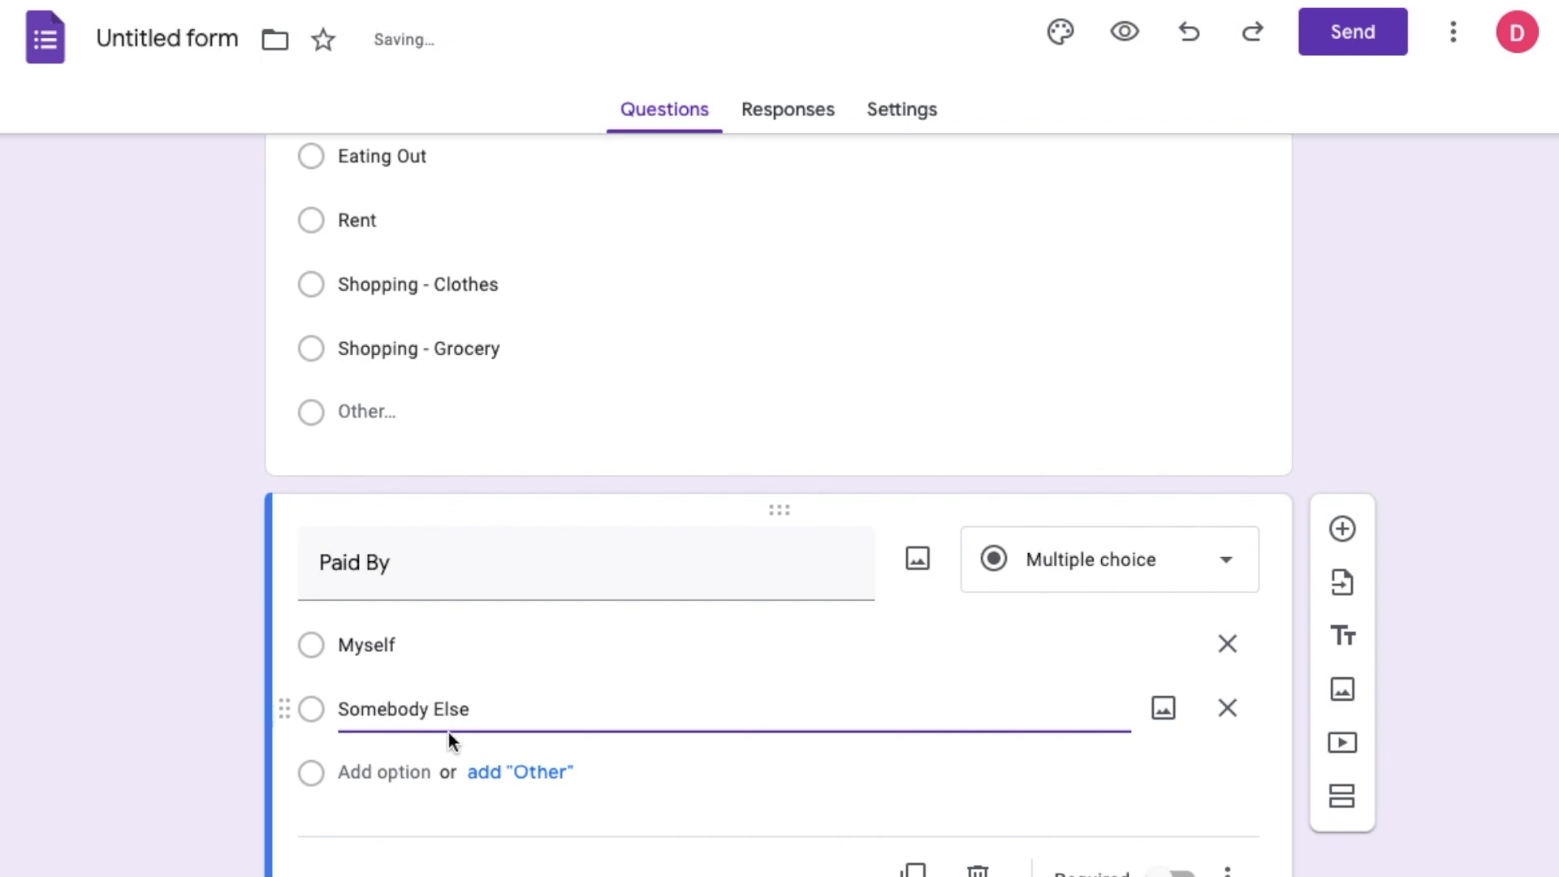
click(518, 772)
- Add a multiple-choice question named "Payment Method" with the options "Credit Card - HDFC" and "Debit Card - SBI"
scroll(198, 707, down, 2)
click(1342, 392)
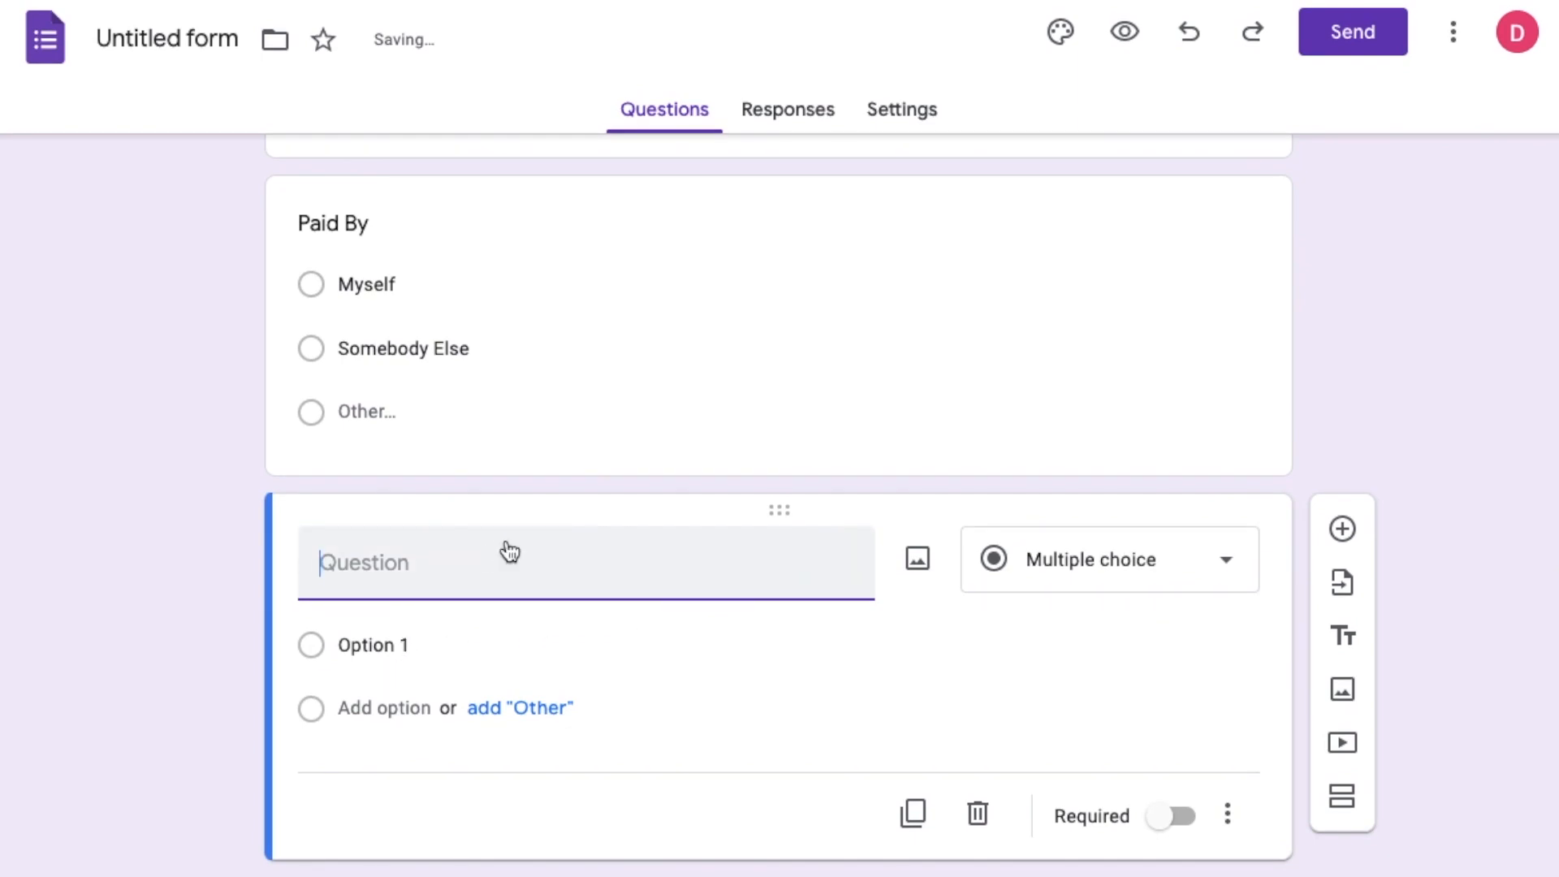
text(Payment Method)
click(390, 643)
text(Credit Card )
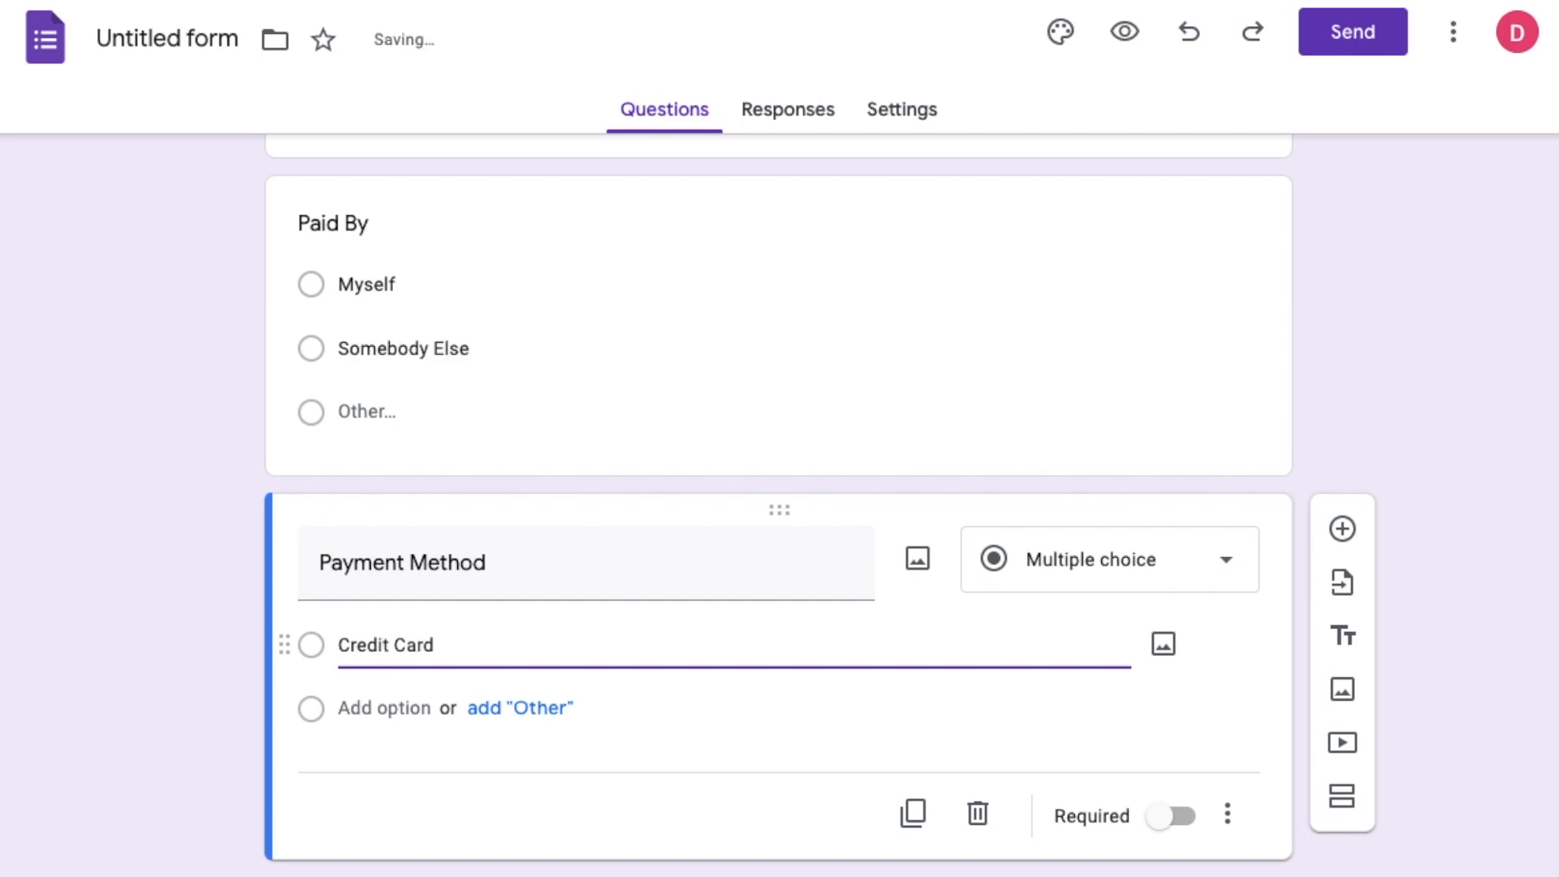
text(- HDFC)
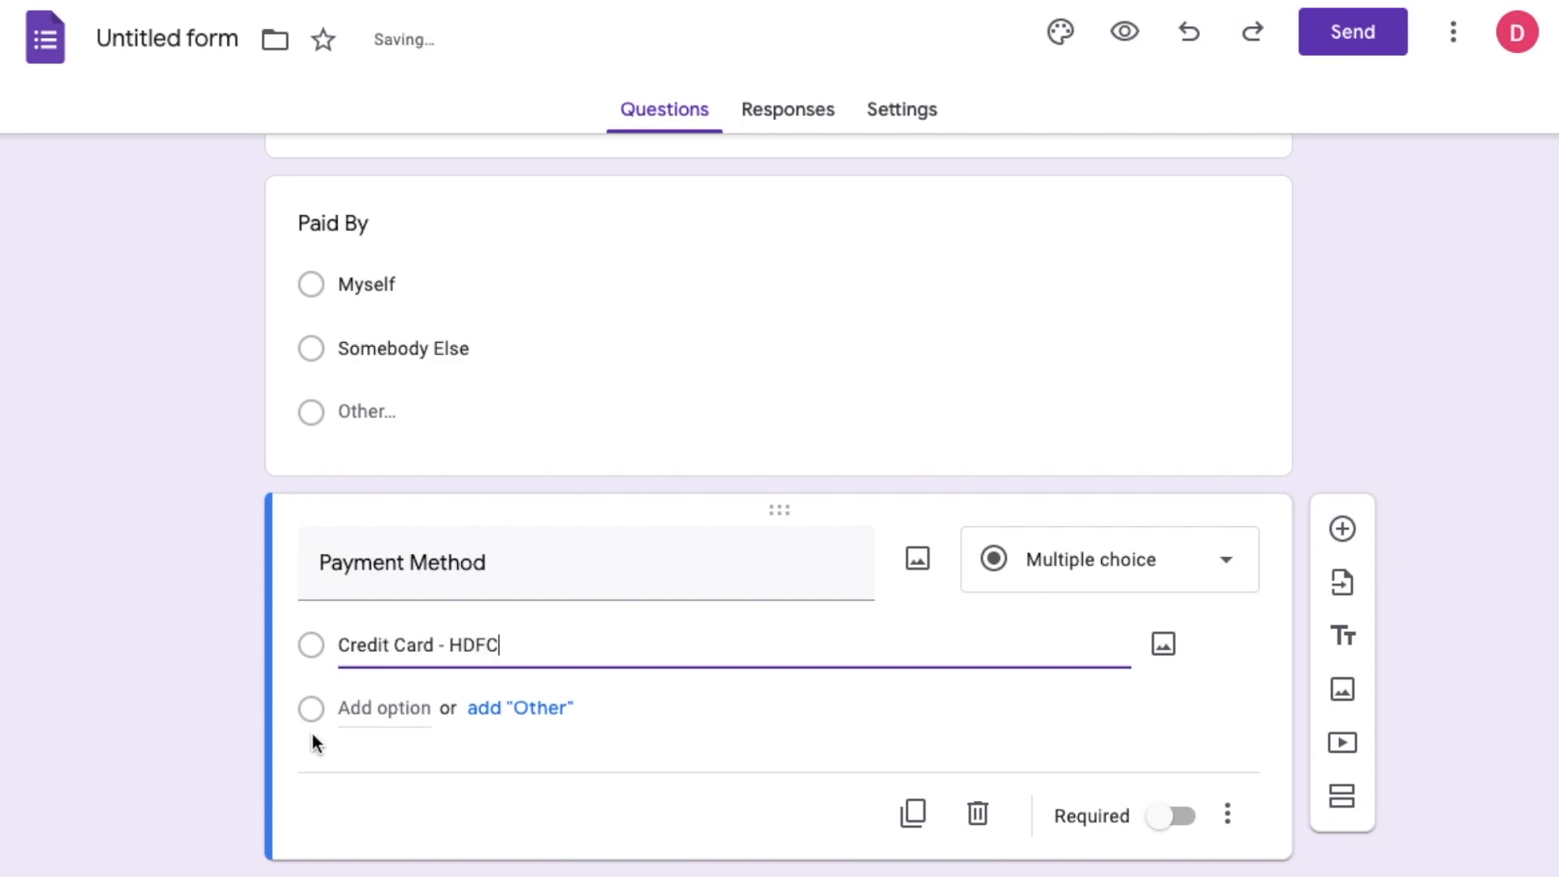
click(376, 707)
text(Debi)
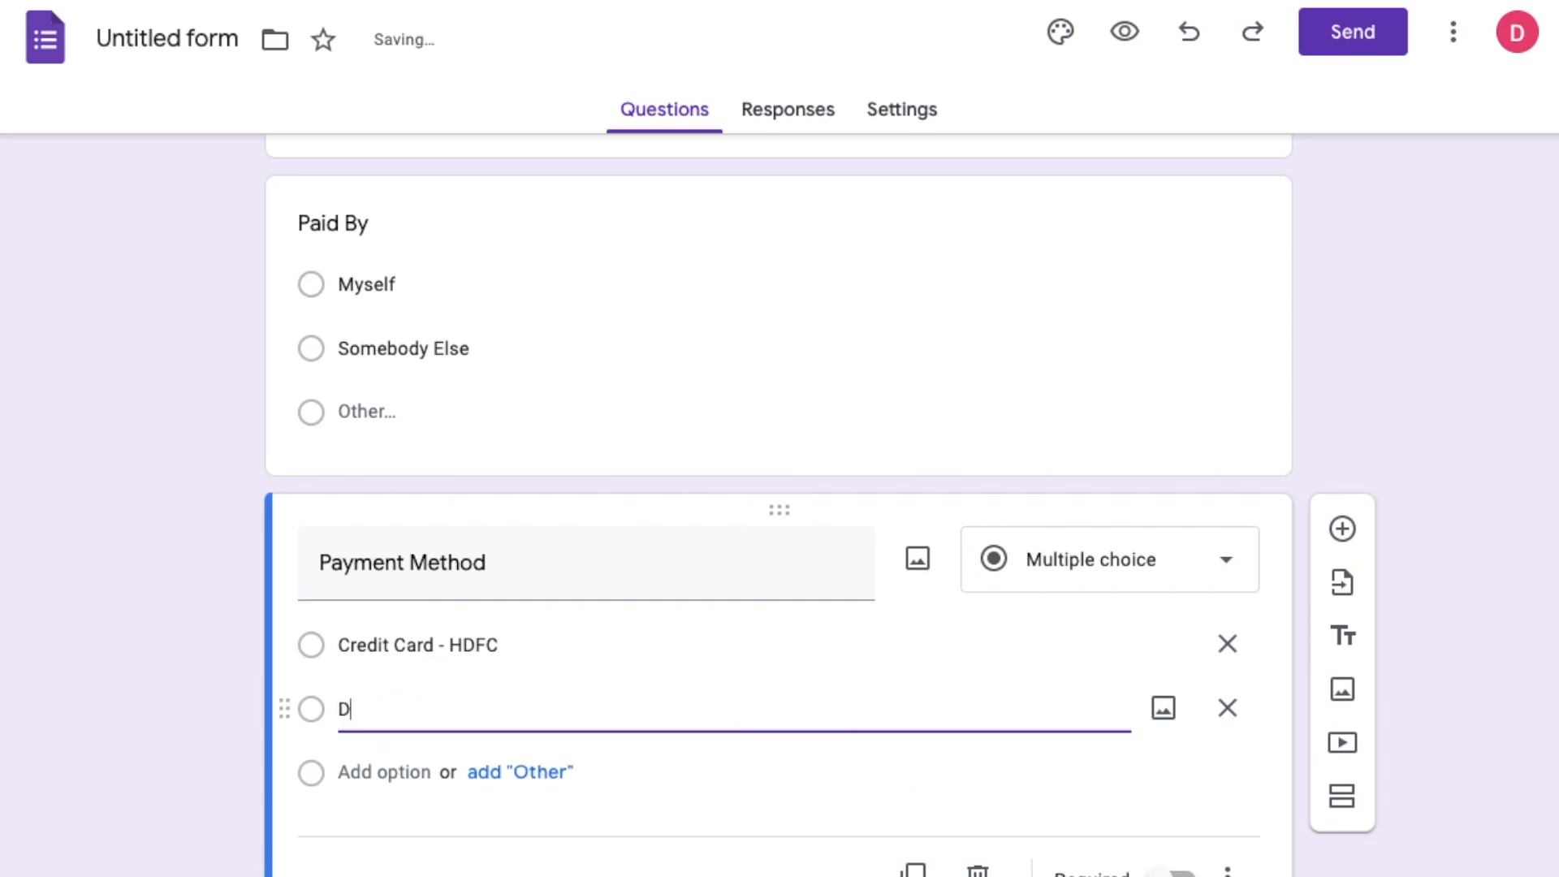
text(d - SBi)
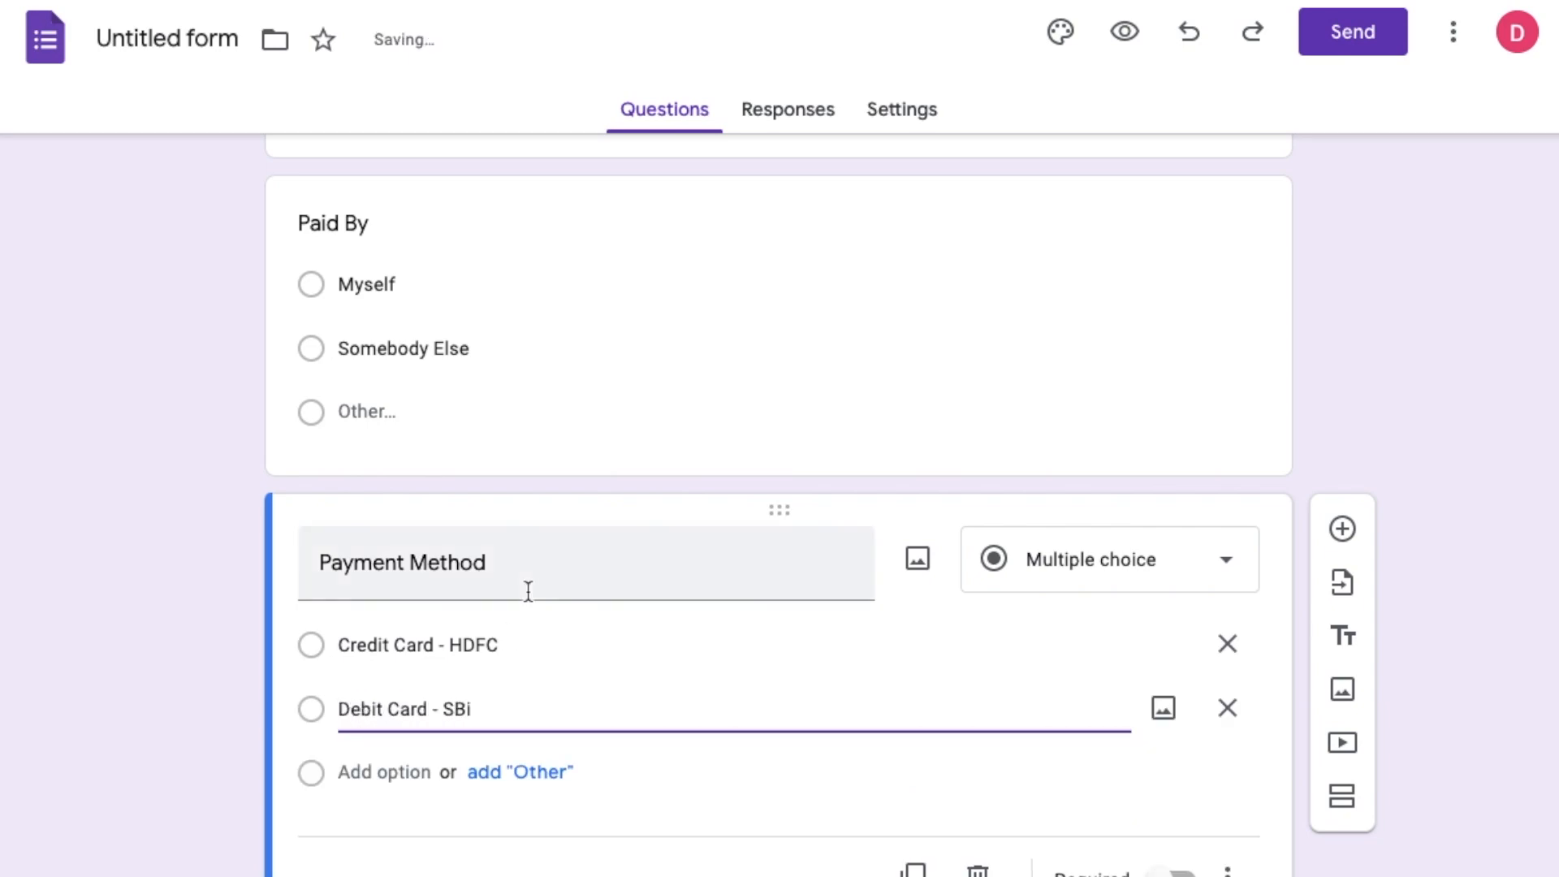
key(BackSpace)
text(I)
- Add the options Cash and UPI plus an "Other" option to the Payment Method question
click(386, 772)
text(Cash)
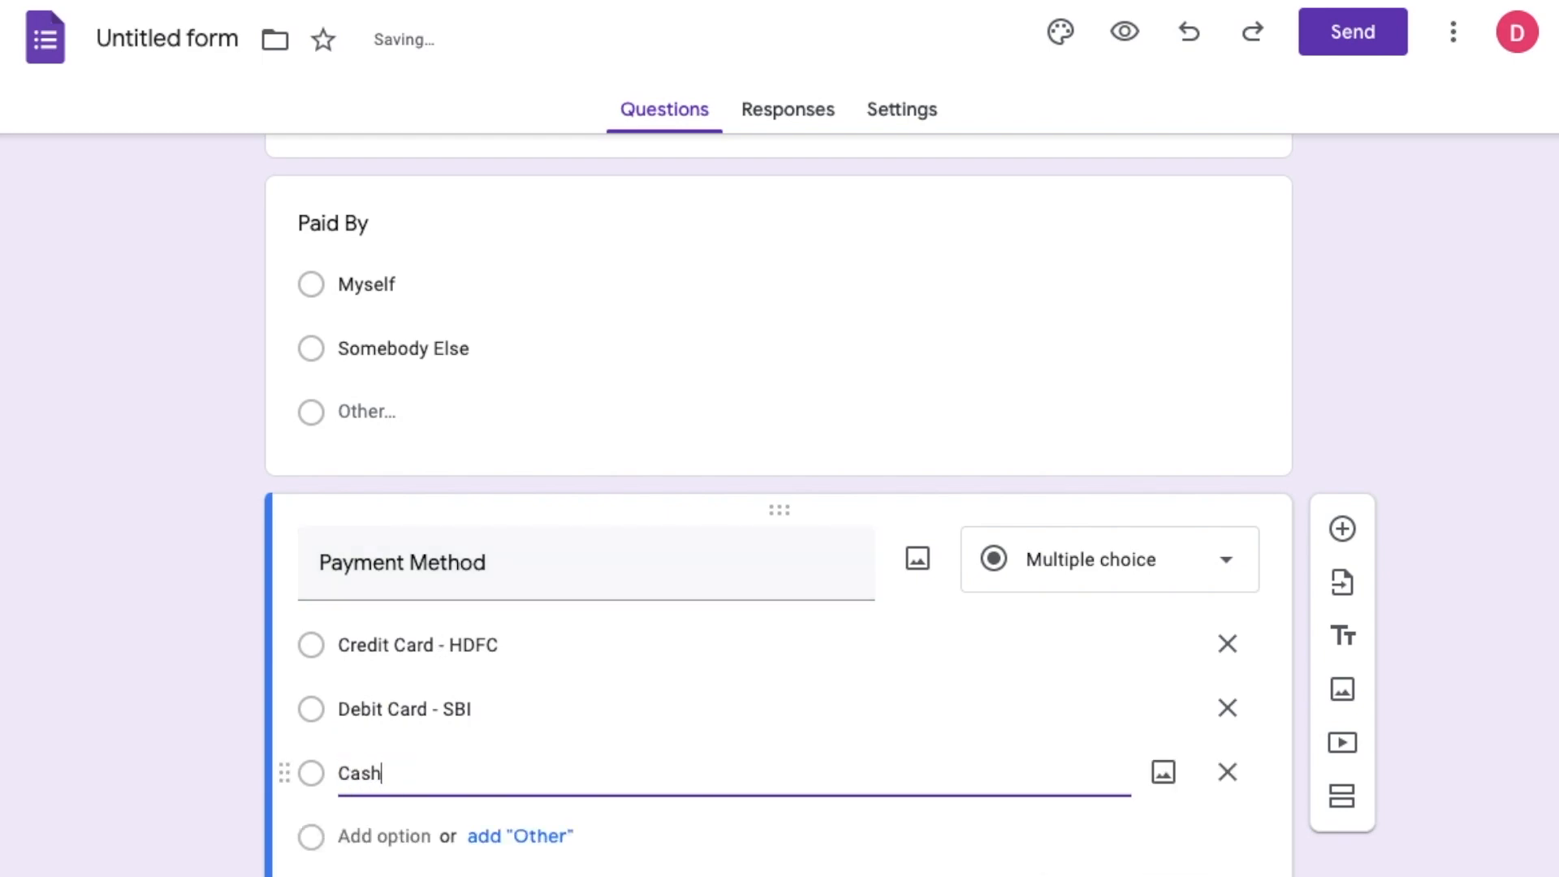
click(409, 834)
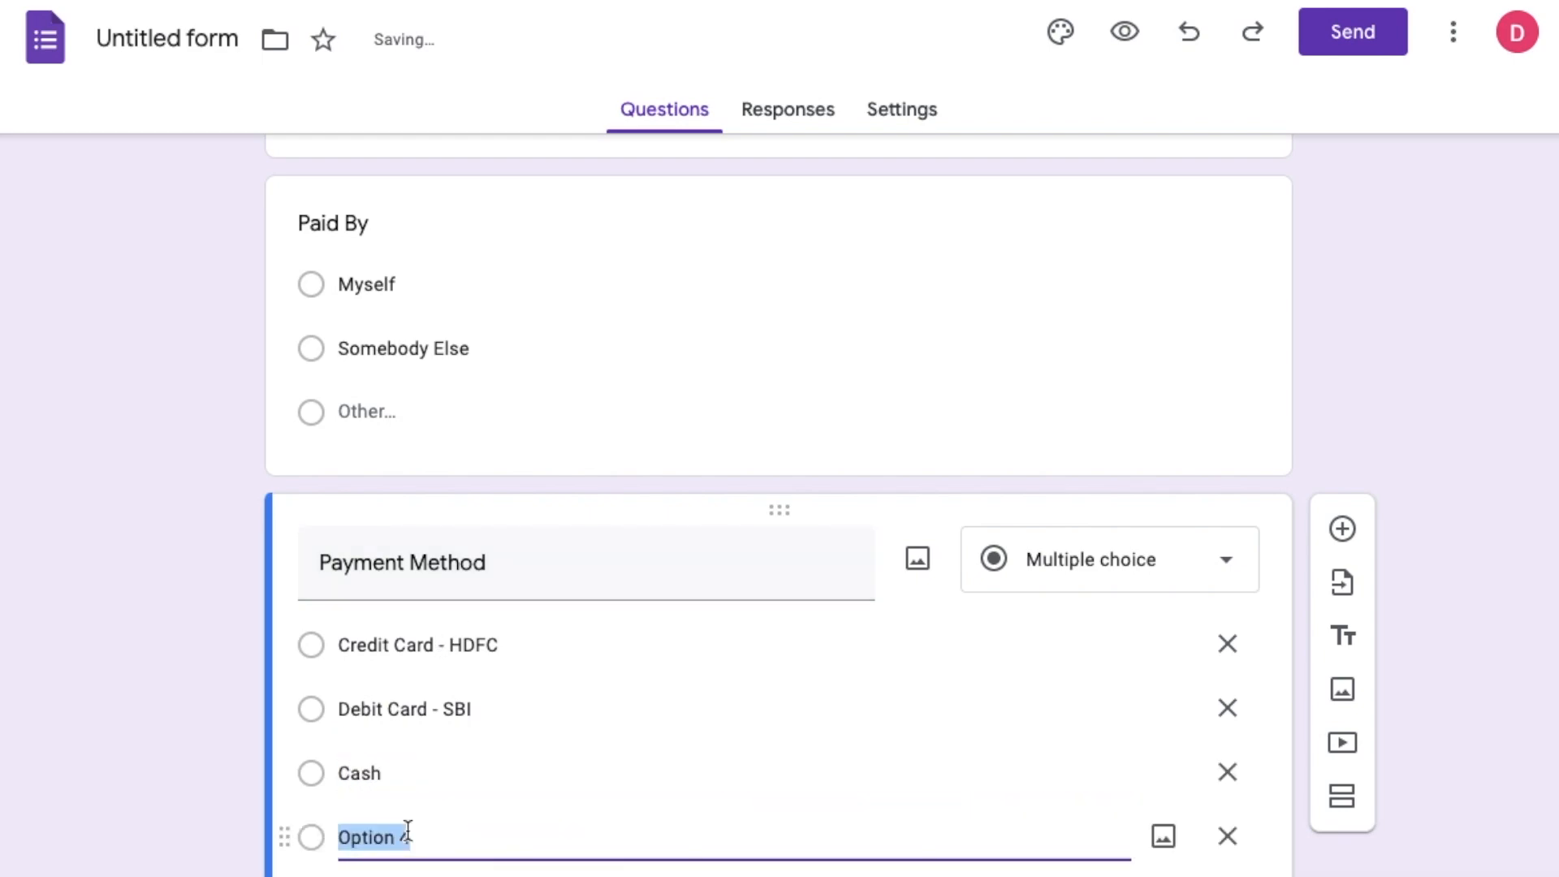
text(UPI)
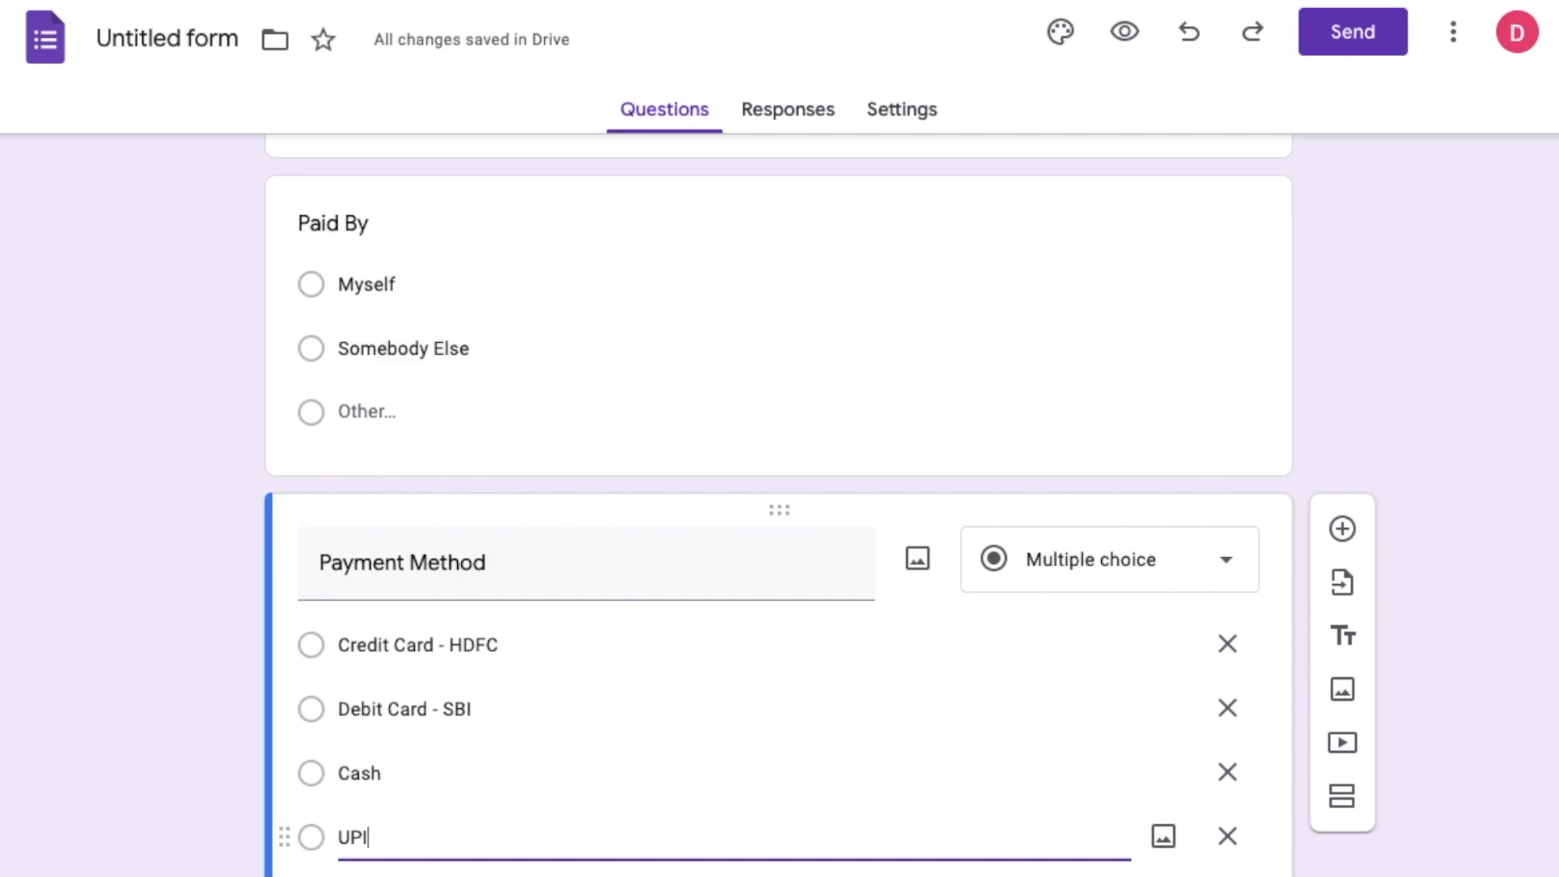
scroll(406, 806, down, 3)
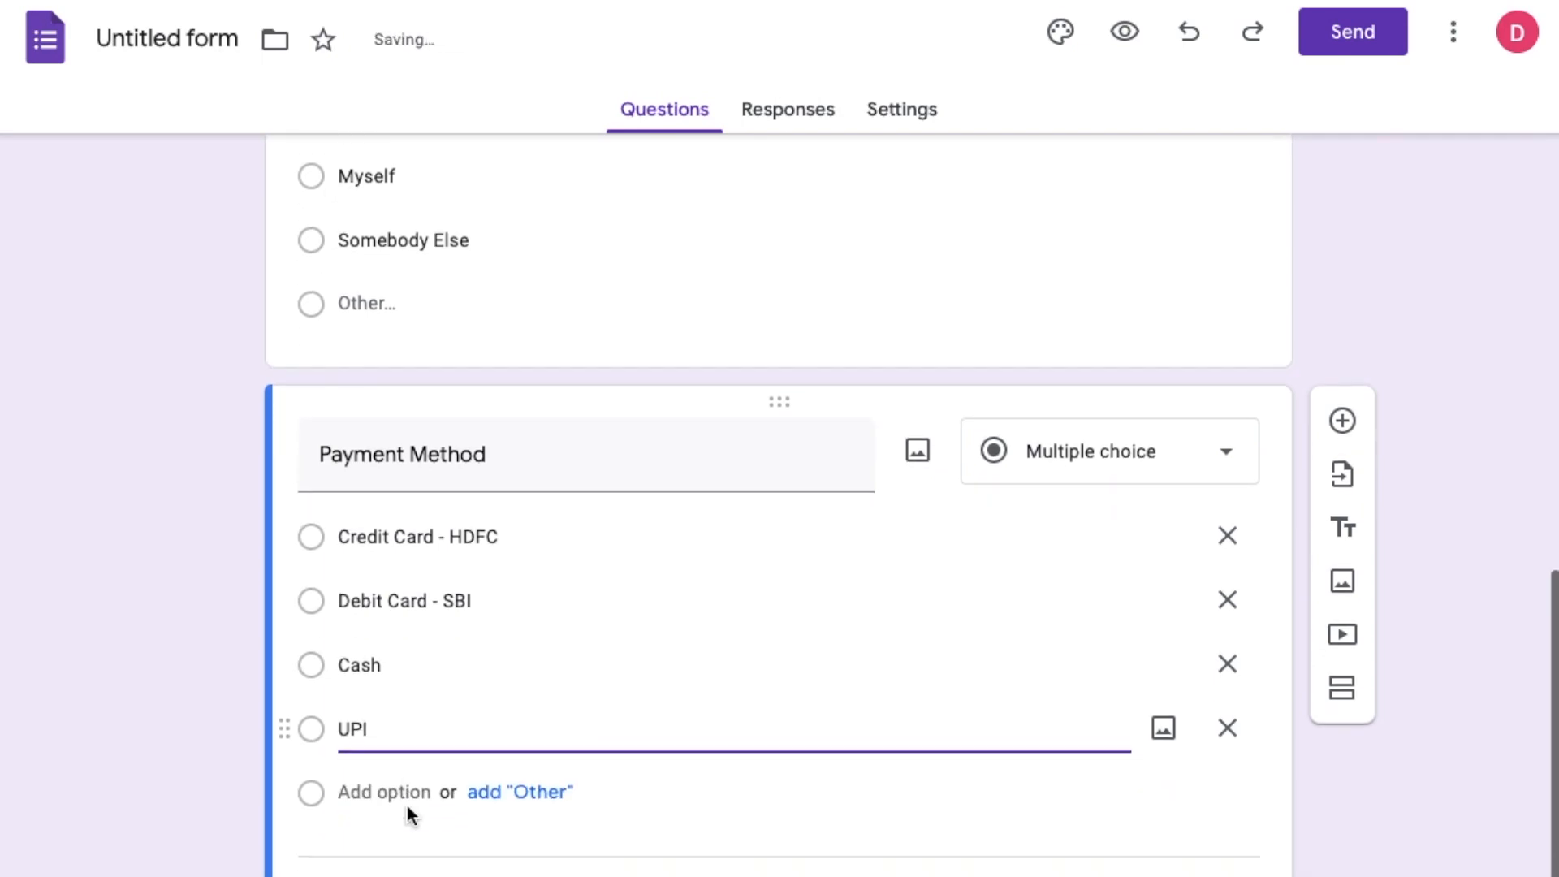
click(542, 721)
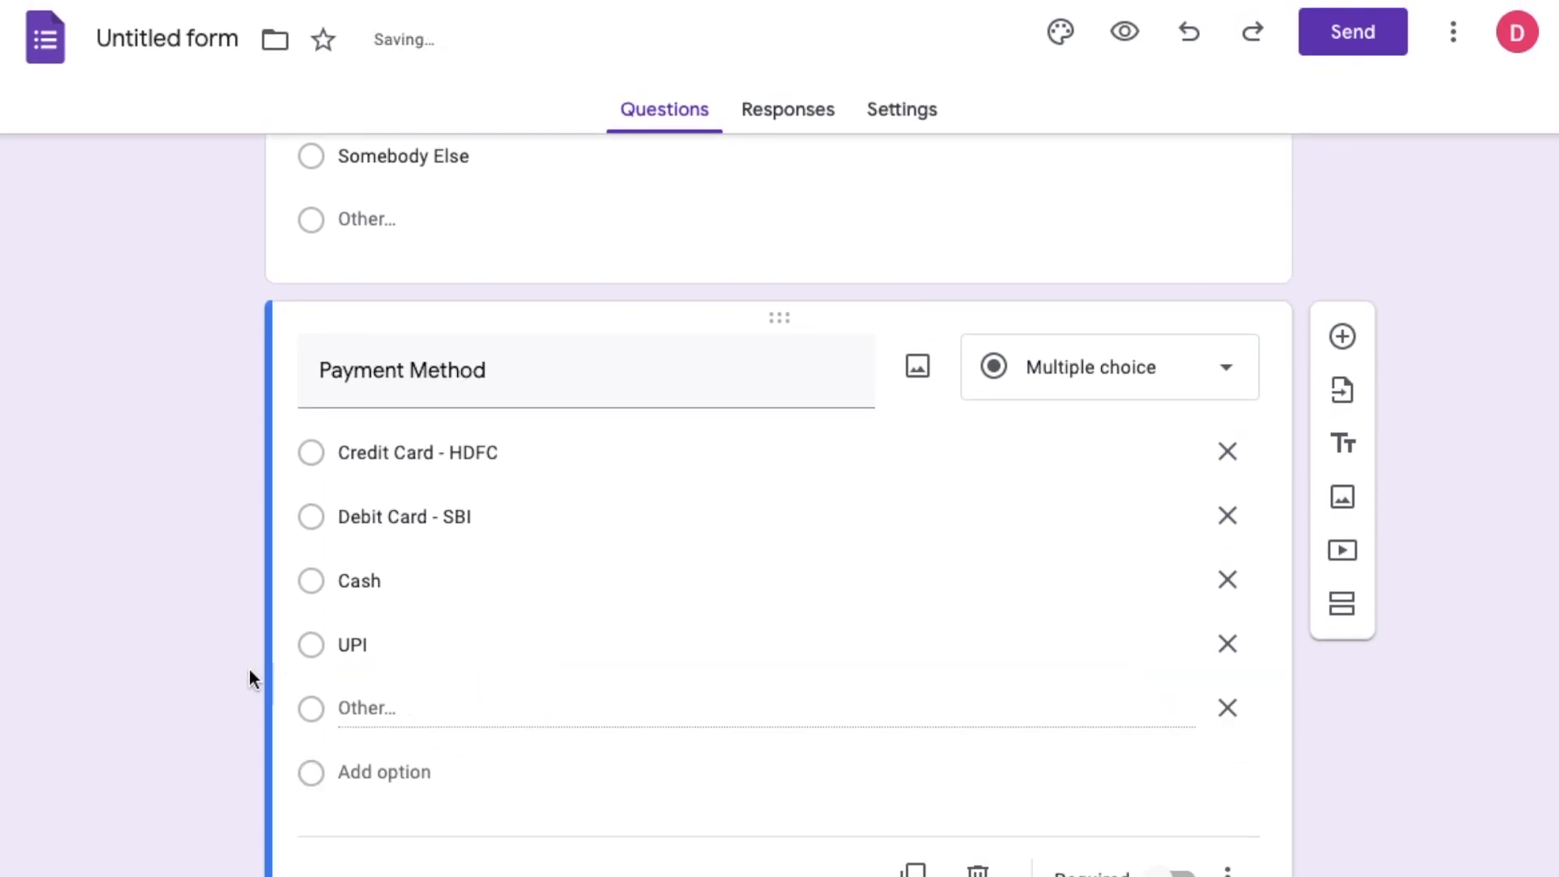
- Add a Dropdown question named "Expense Type" with the options Monthly and "Annual / One-Time"
scroll(250, 676, down, 1)
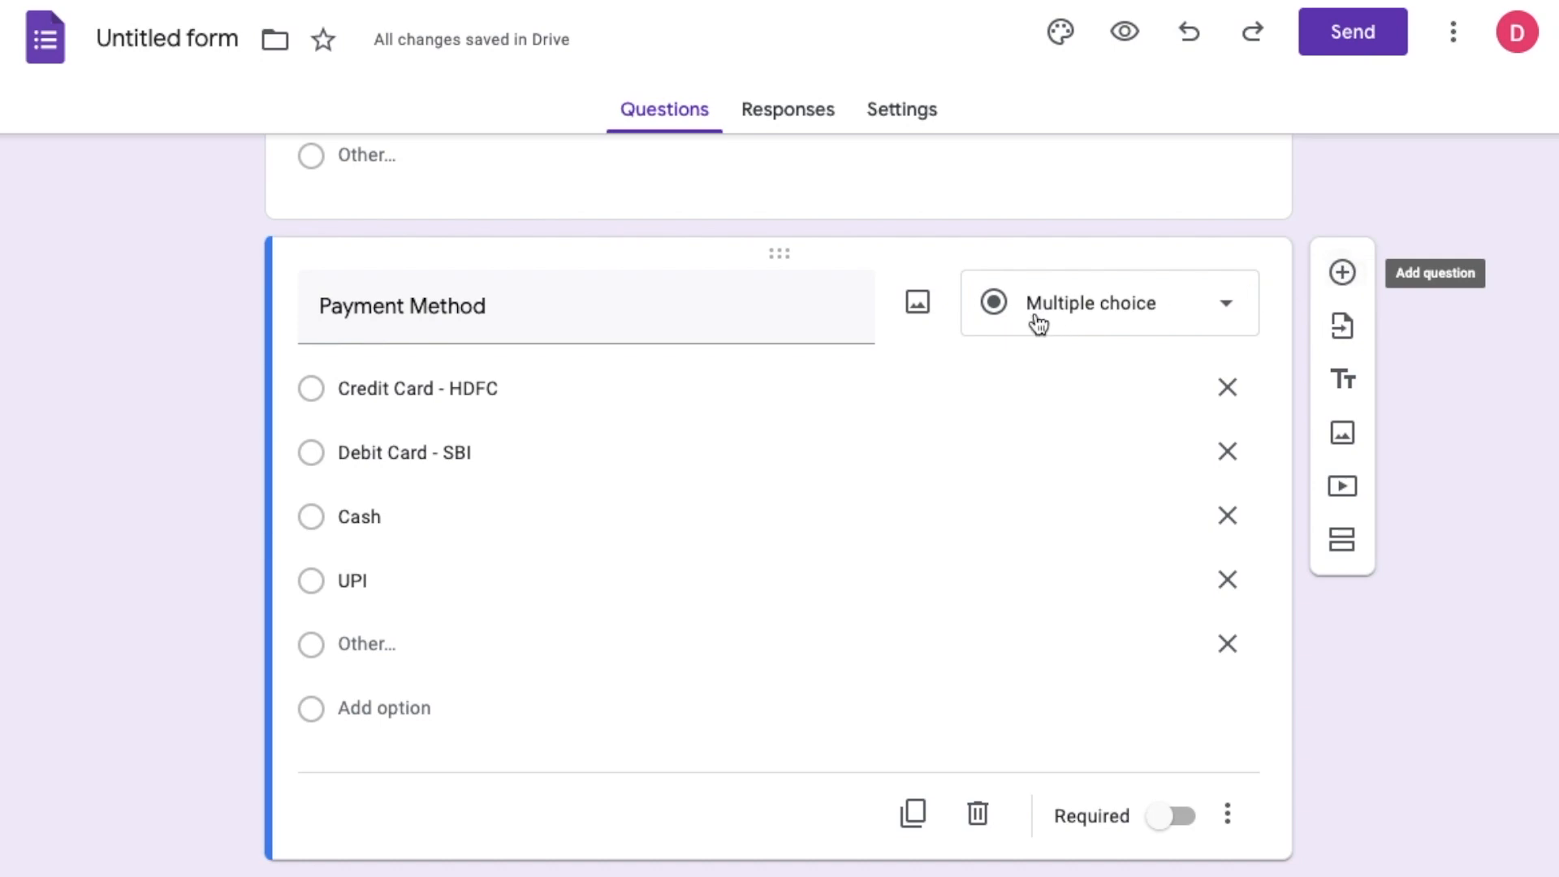
click(1120, 303)
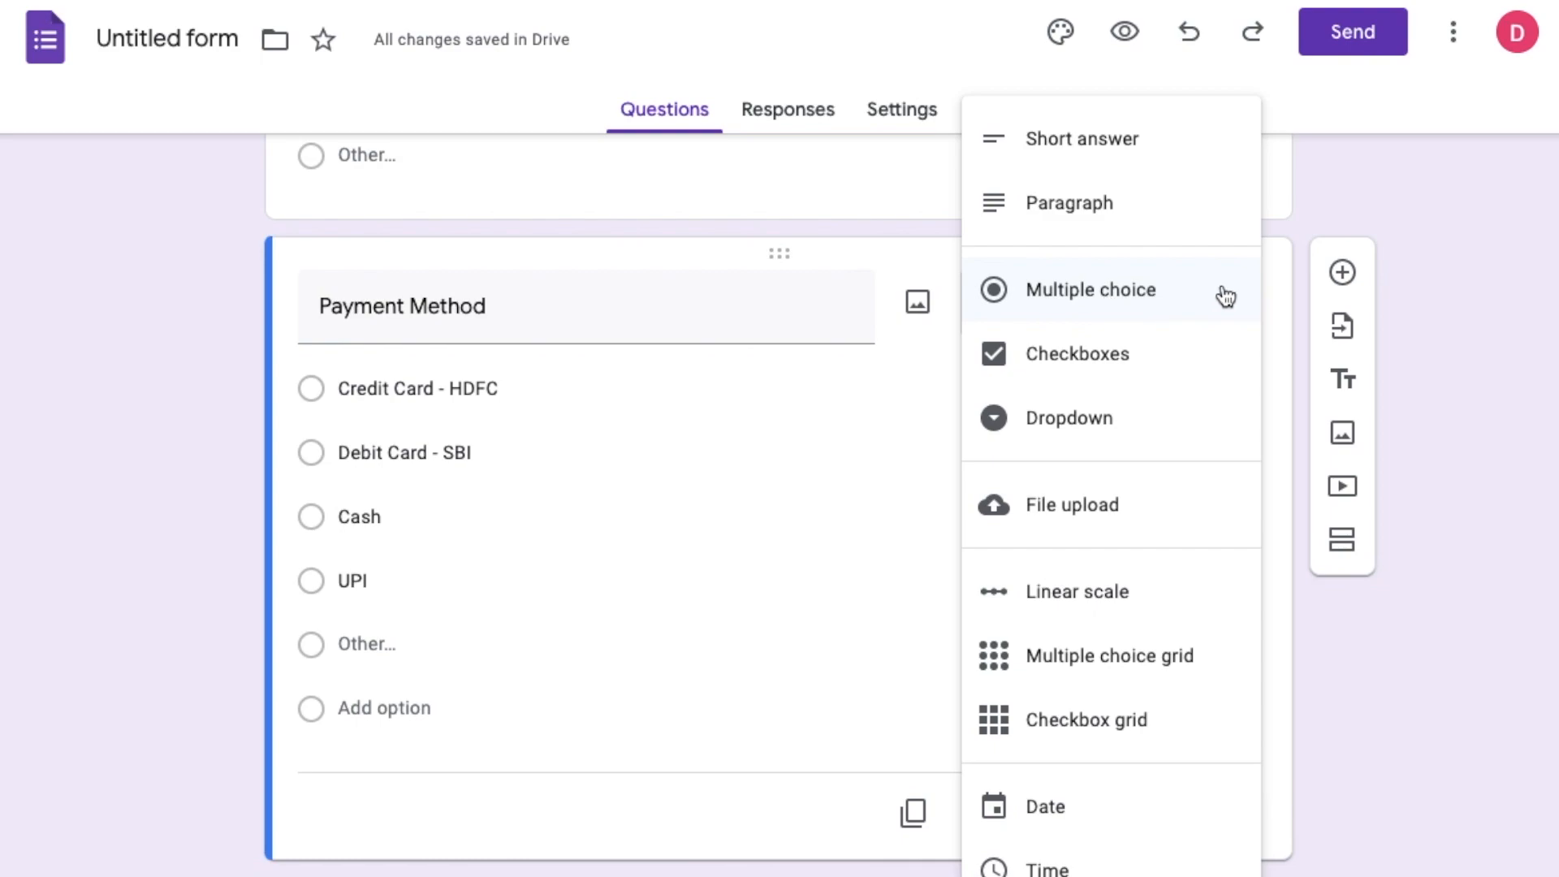
click(1504, 307)
text(Expense )
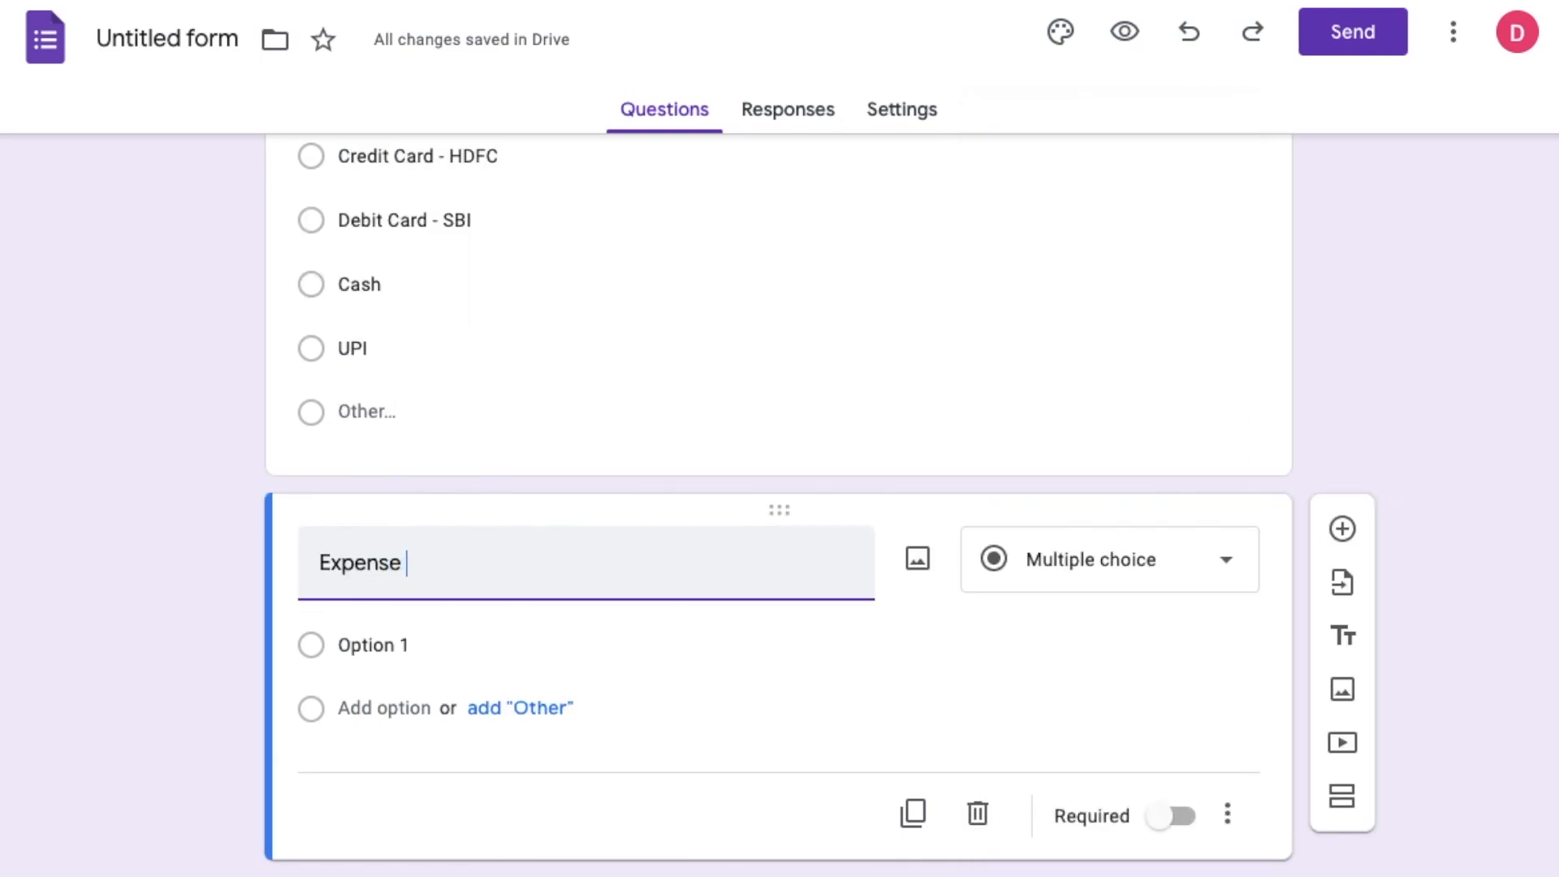
text(Type)
click(388, 644)
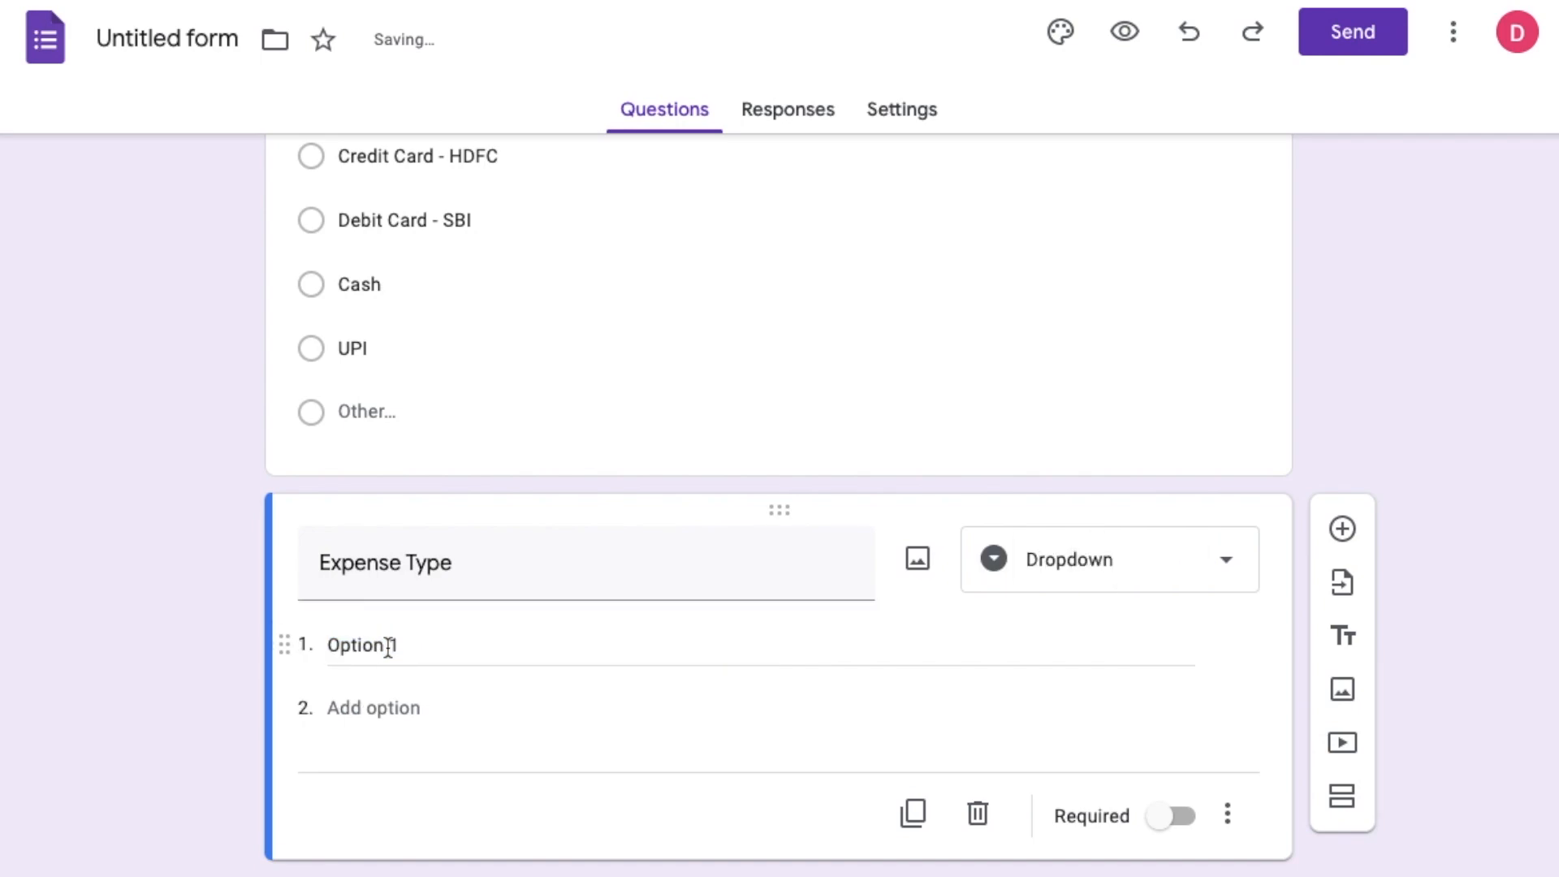
text(Monthly)
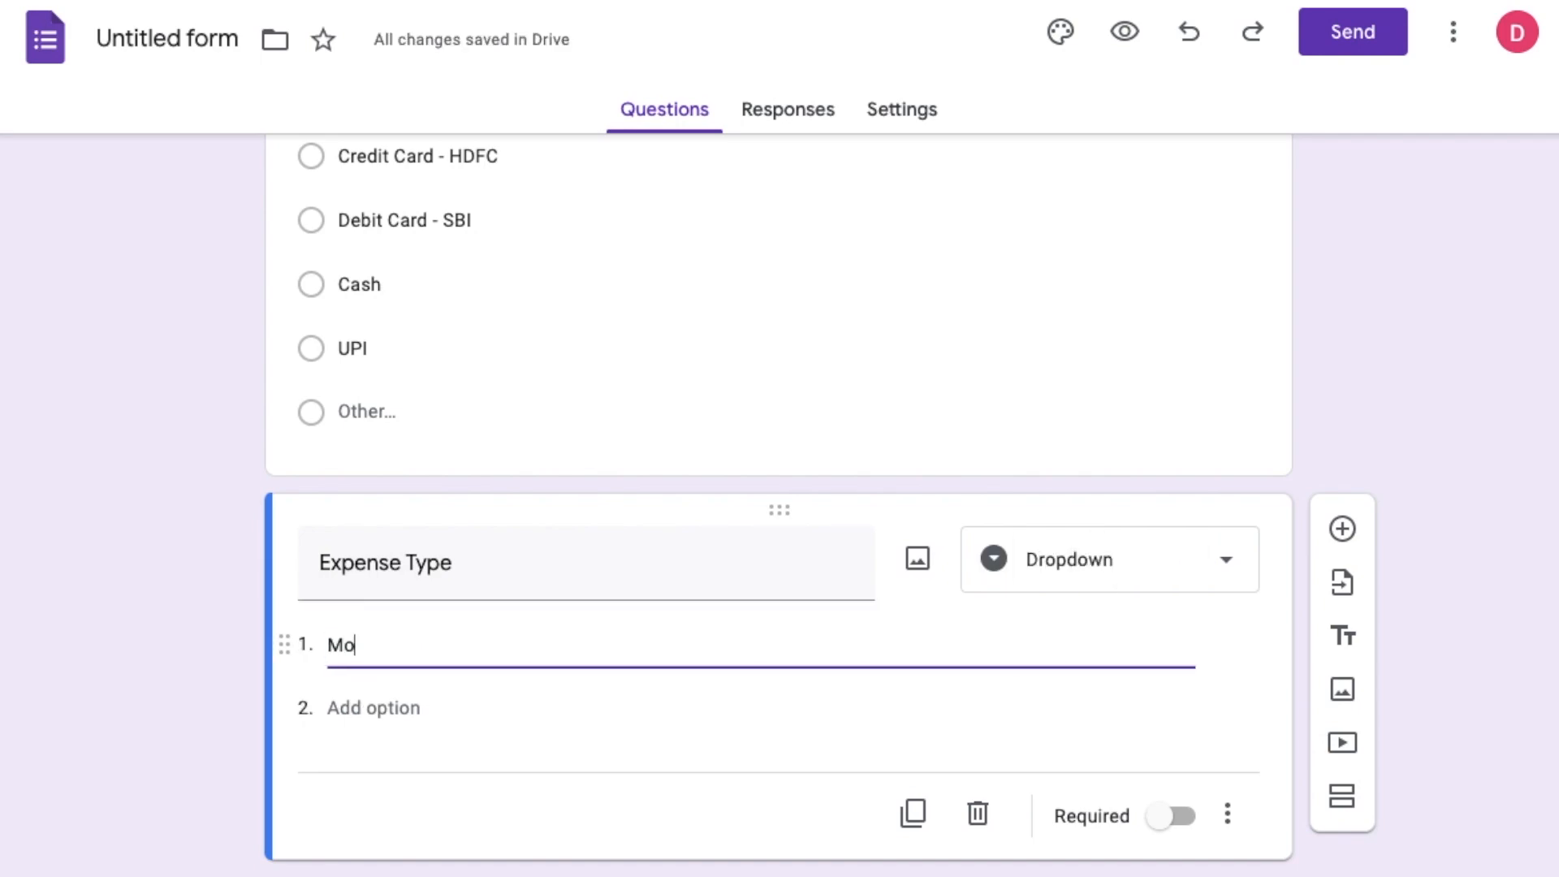
click(368, 706)
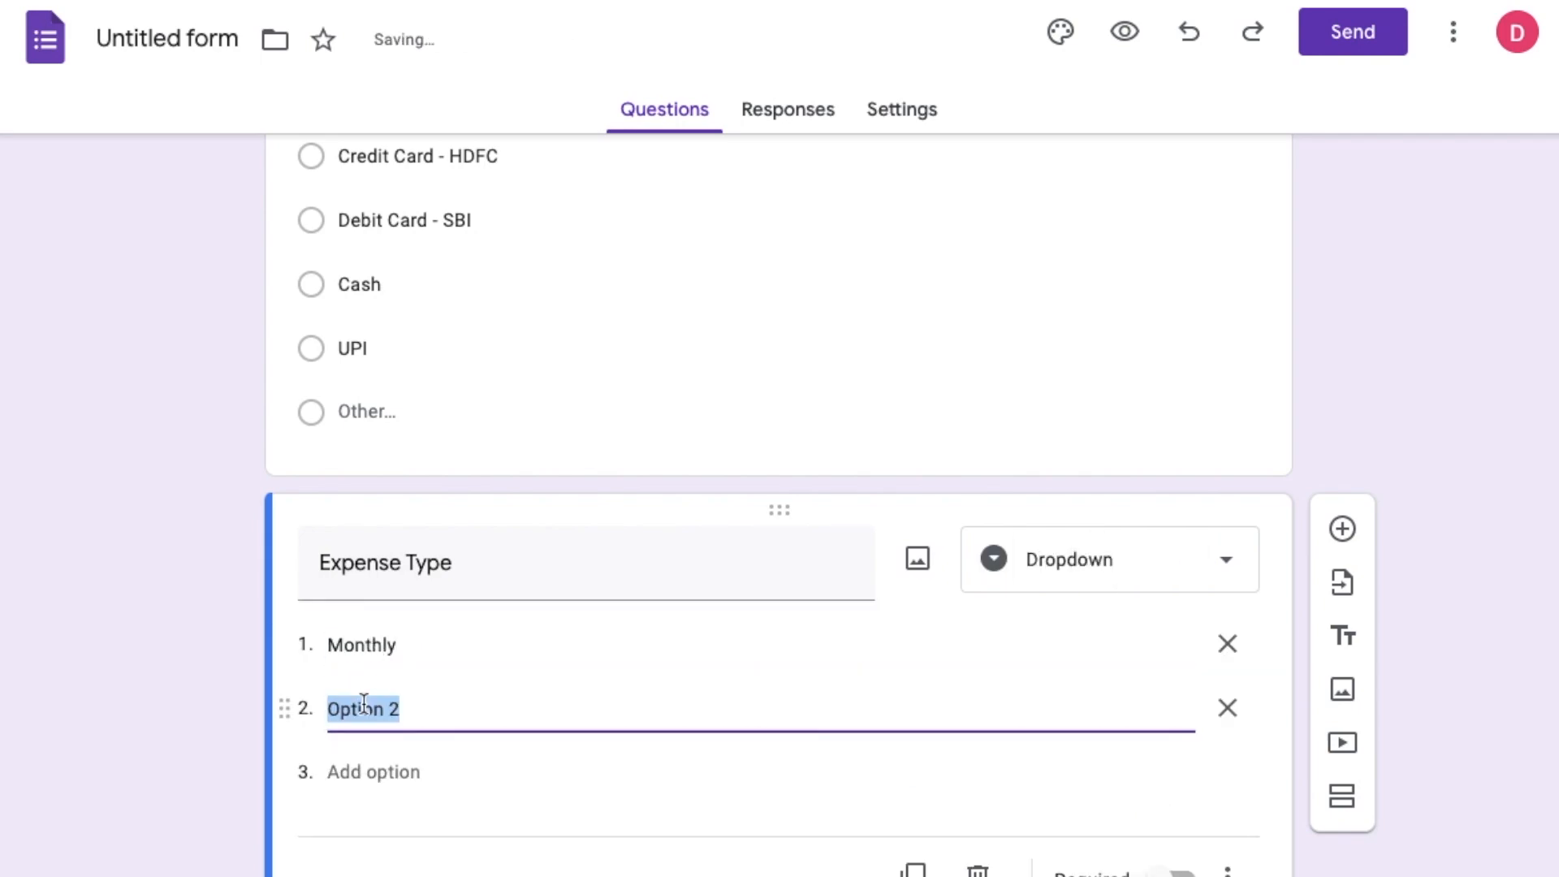
text(Annual / One-Time)
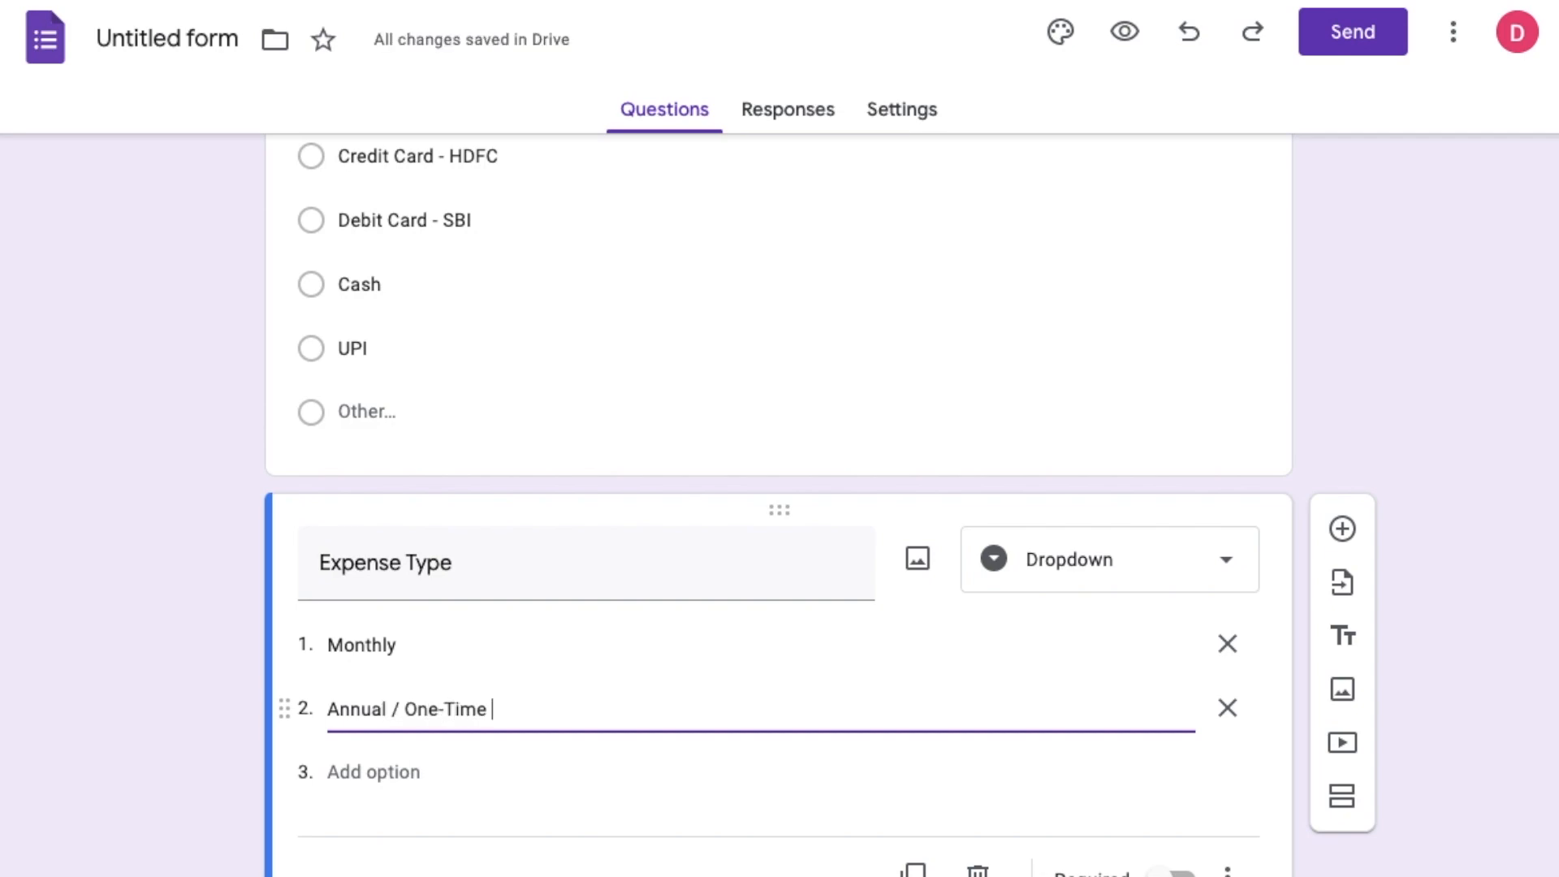
- Create a new spreadsheet named "Expense Tracker (Responses)" as the destination for the form's responses
scroll(797, 429, up, 10)
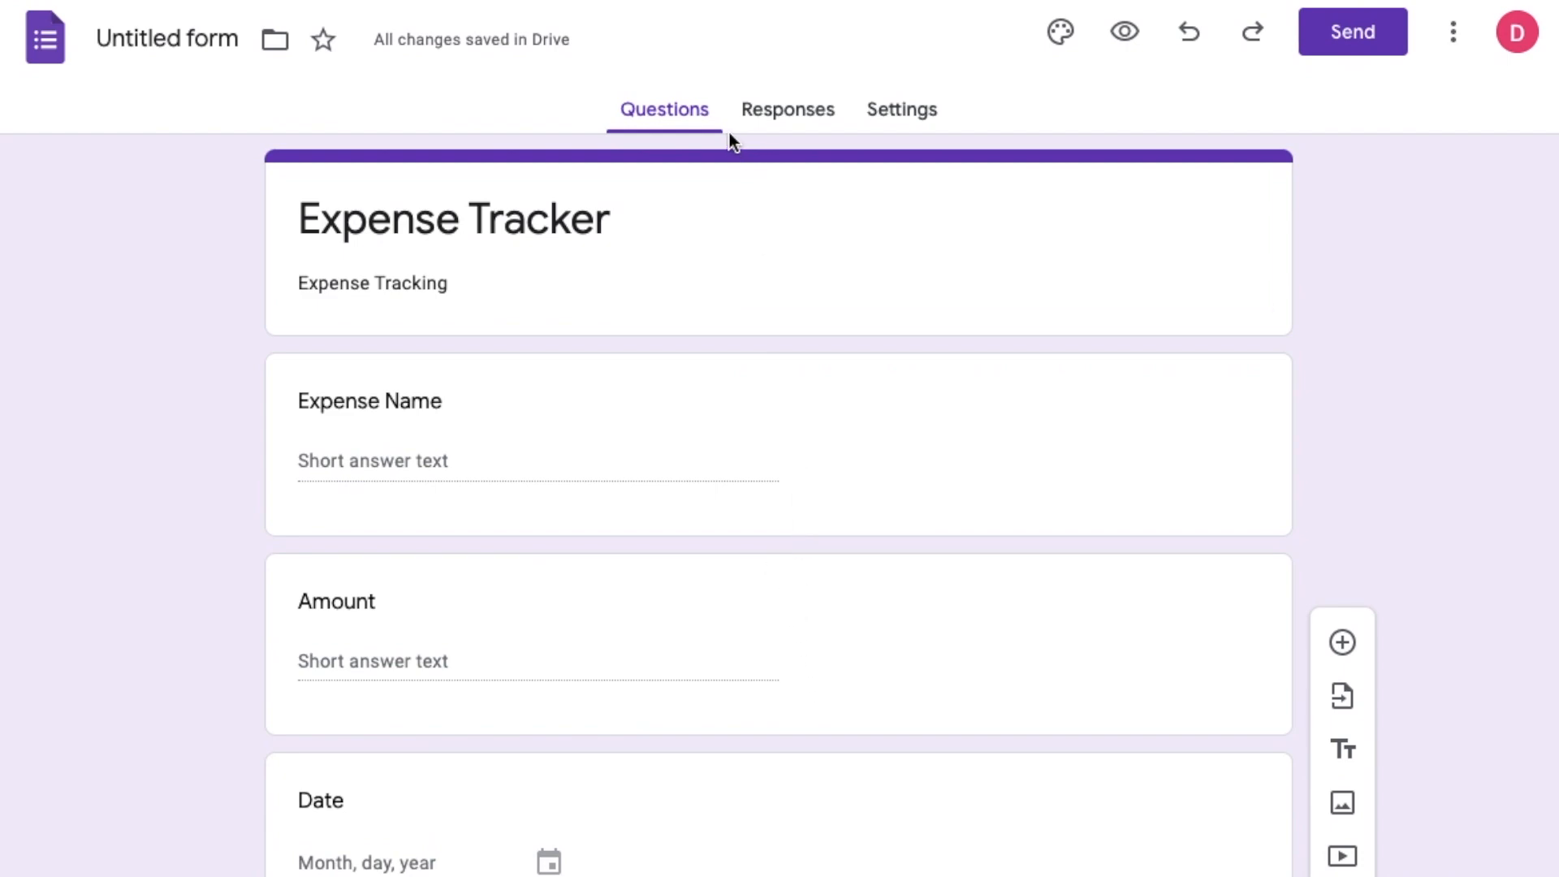
click(791, 130)
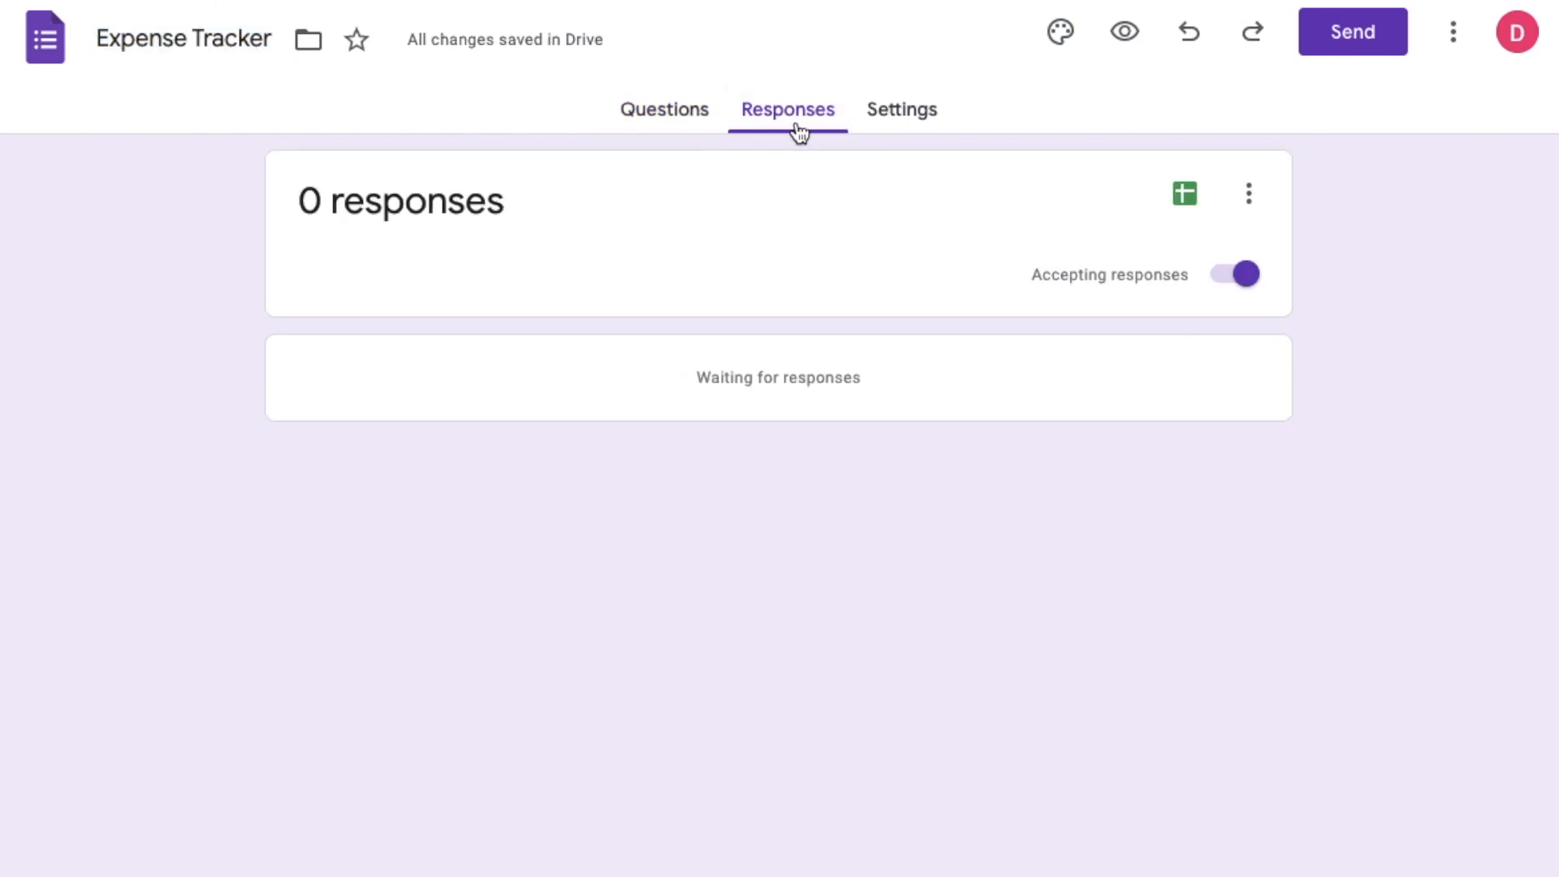
click(1186, 199)
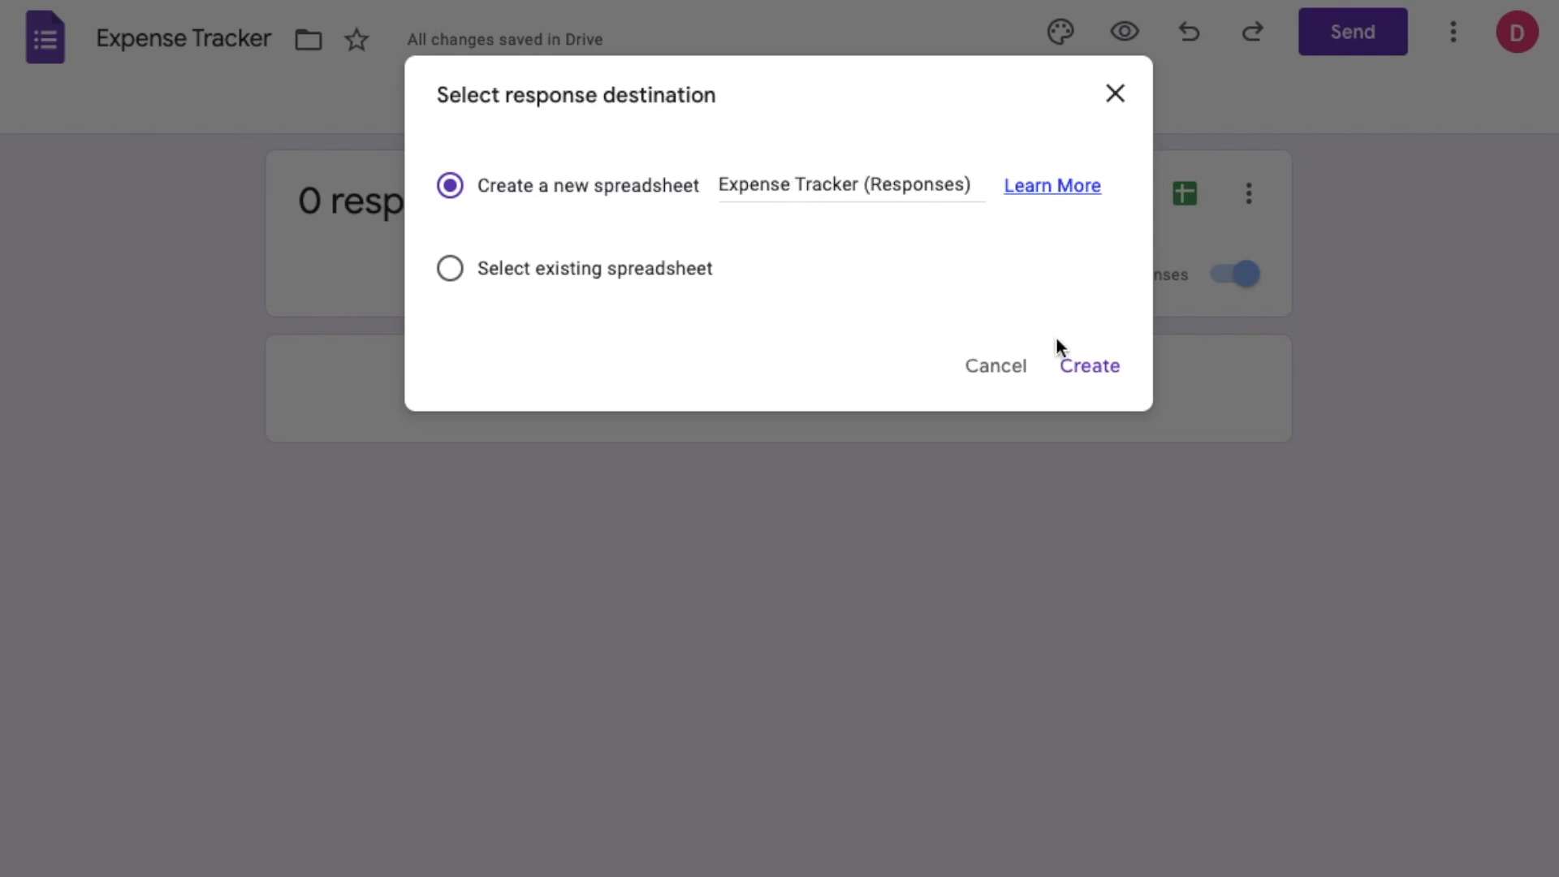
click(1112, 383)
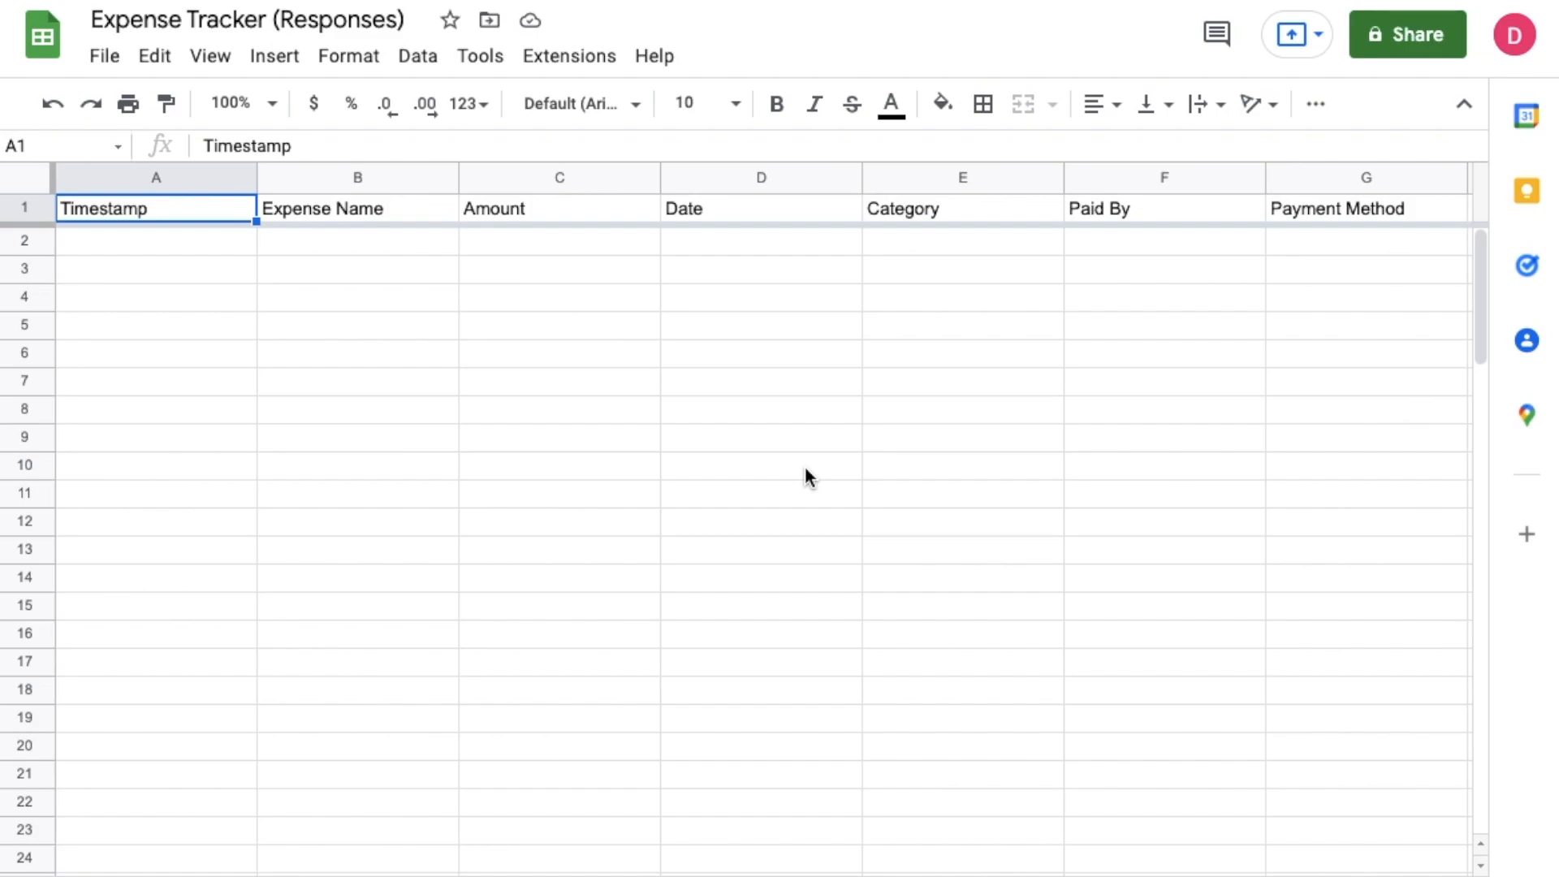
- Return to the form and examine its response settings for email collection, response editing and response limits
click(800, 0)
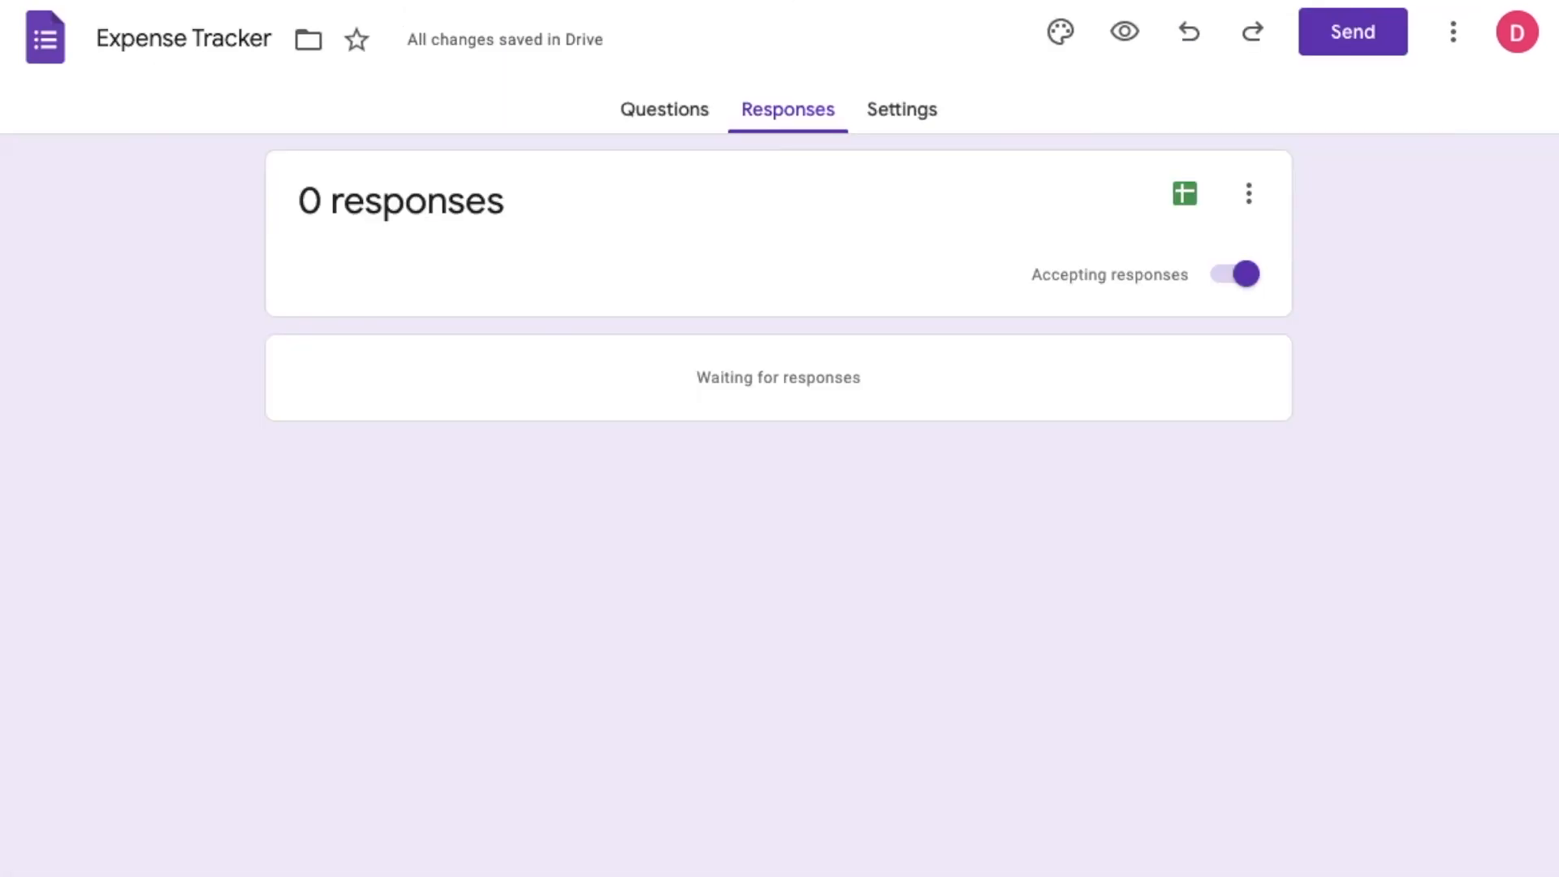
click(900, 111)
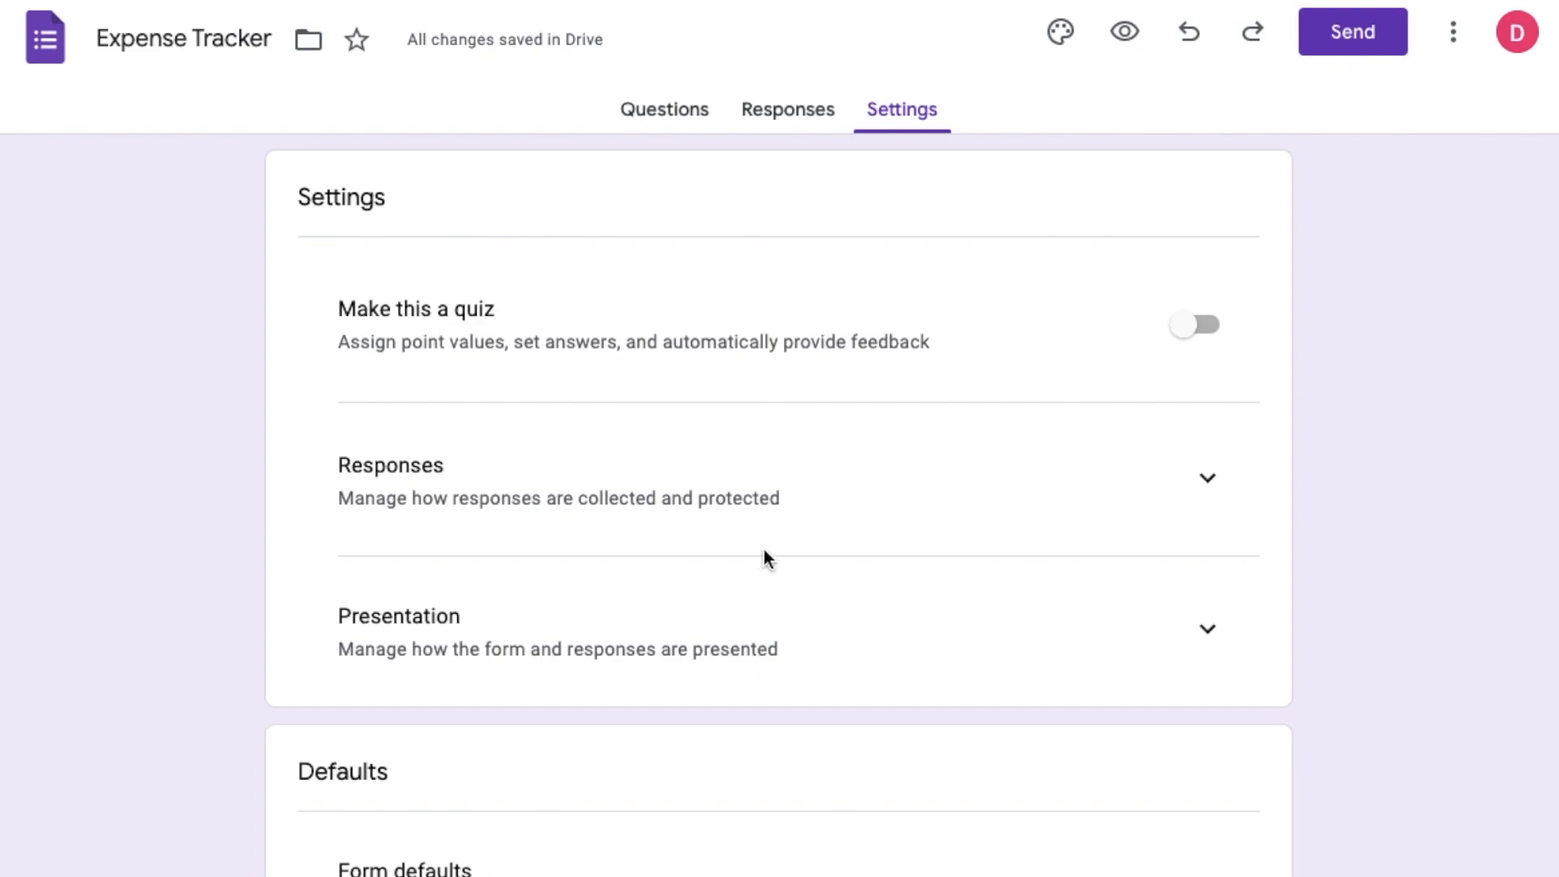
scroll(764, 552, down, 1)
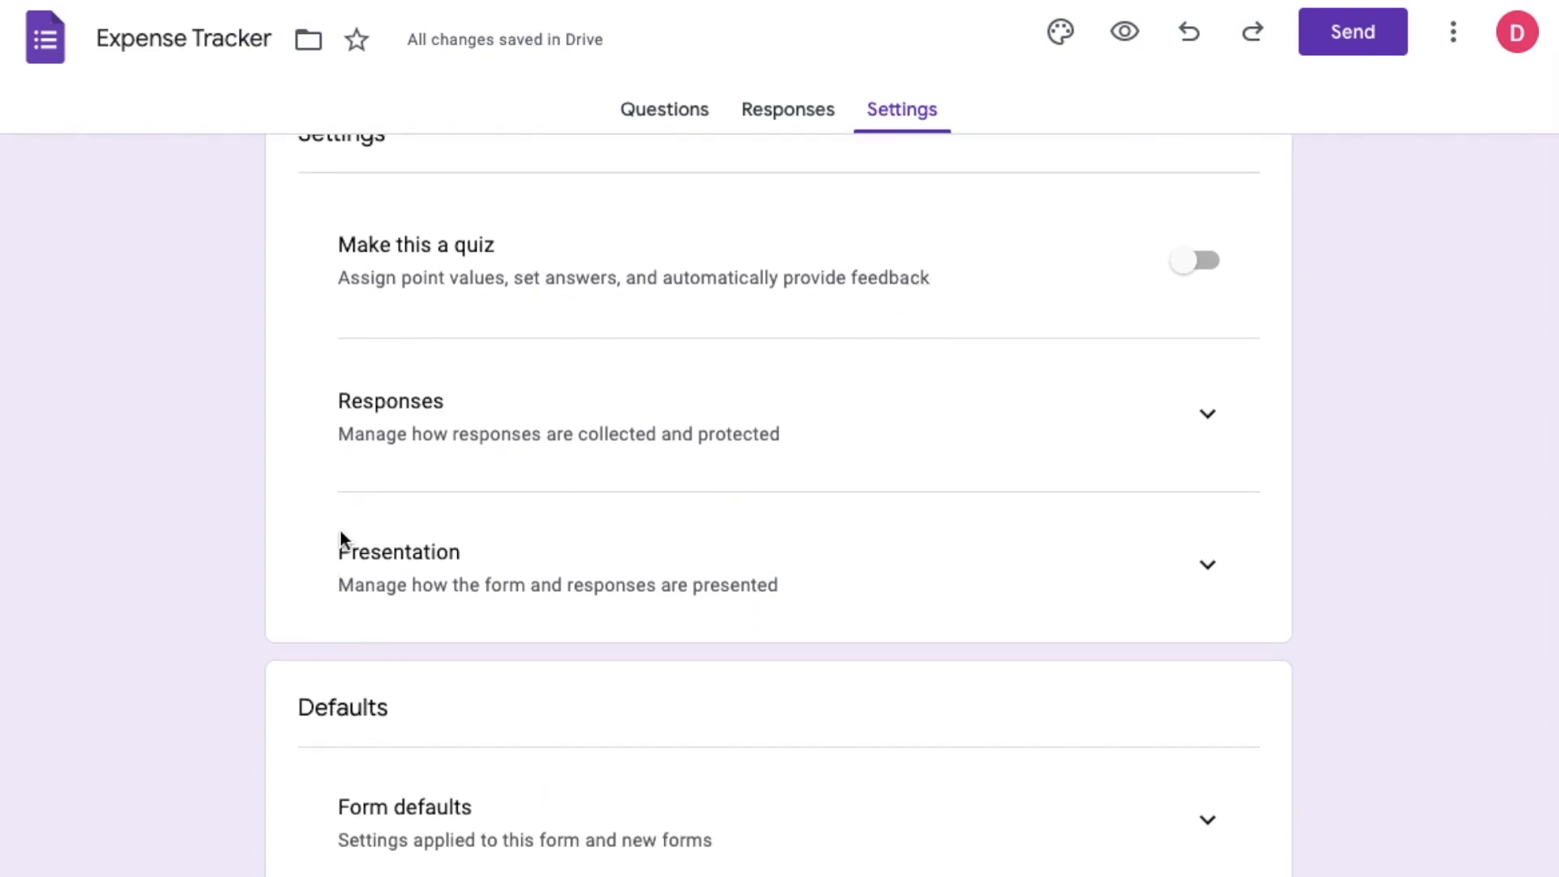
click(1207, 409)
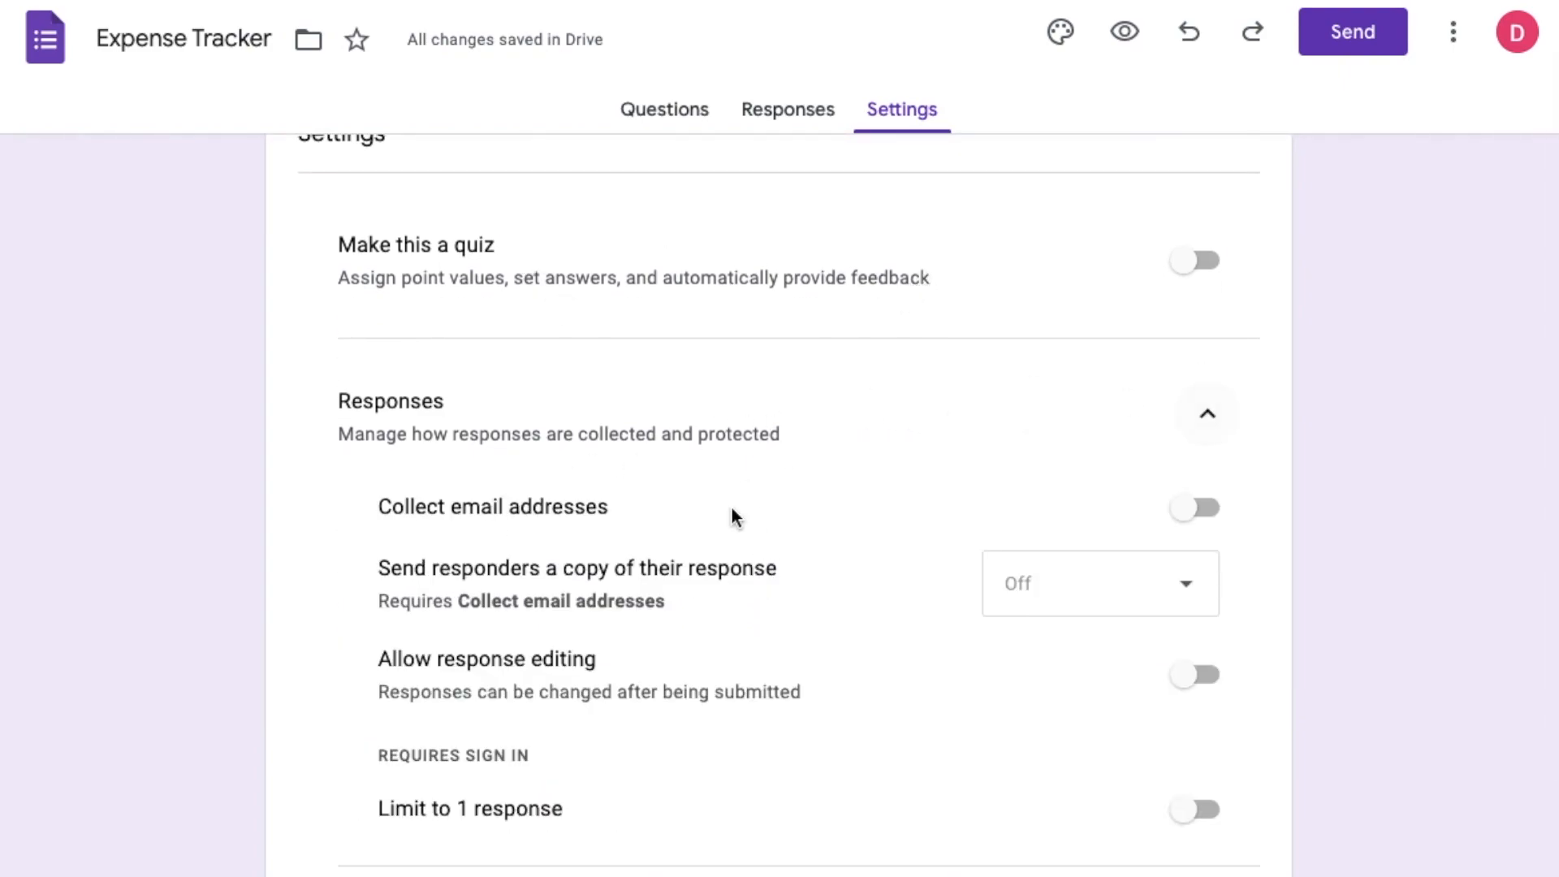
scroll(718, 568, down, 3)
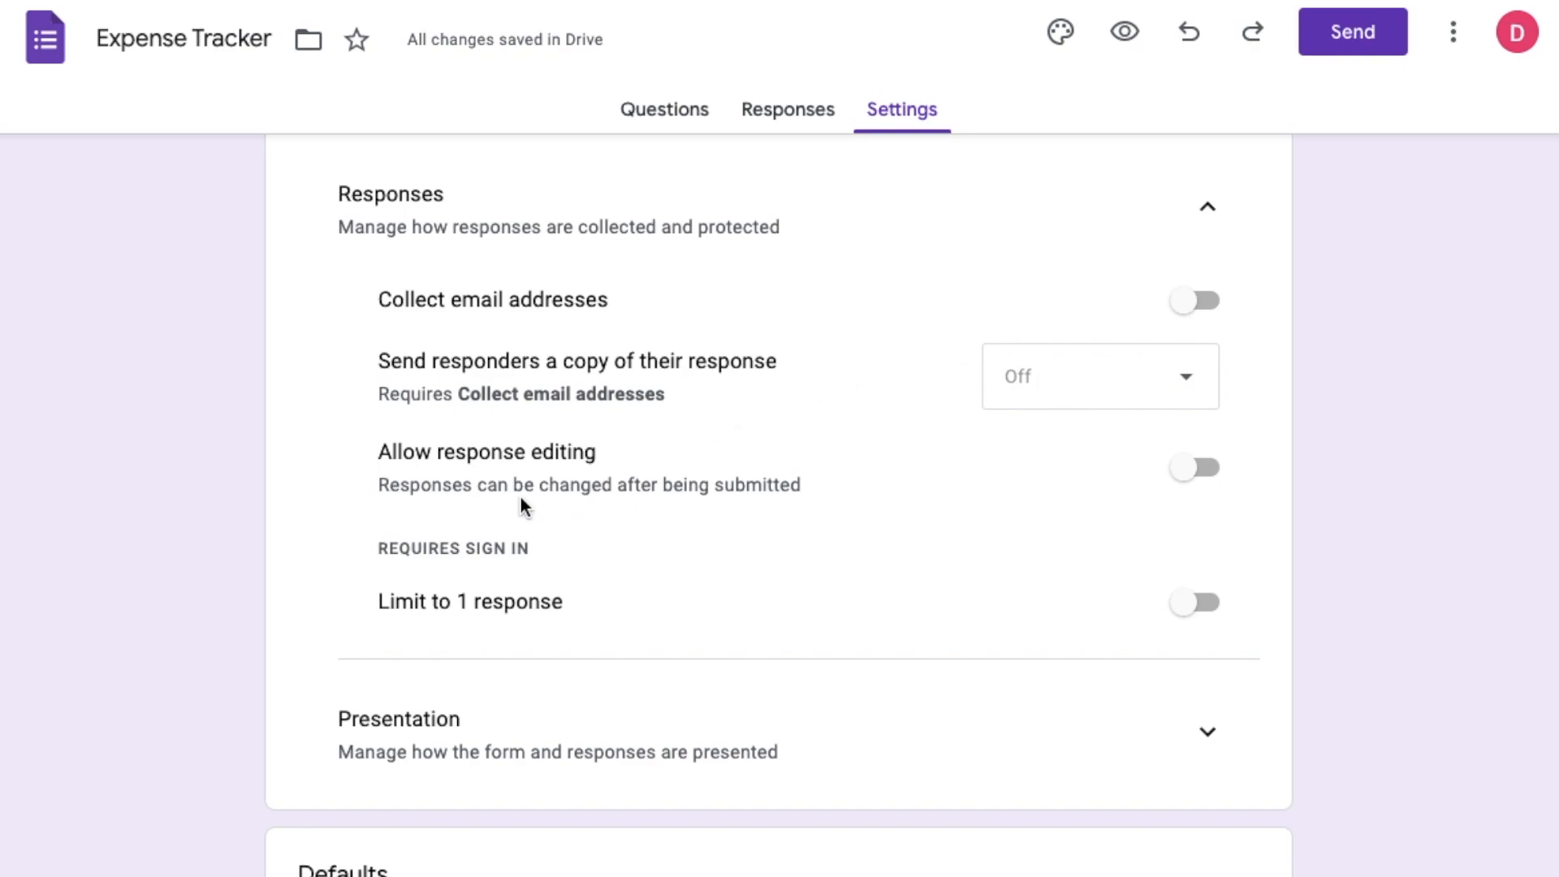
- Turn on making questions required by default in the form's question defaults
scroll(747, 653, down, 6)
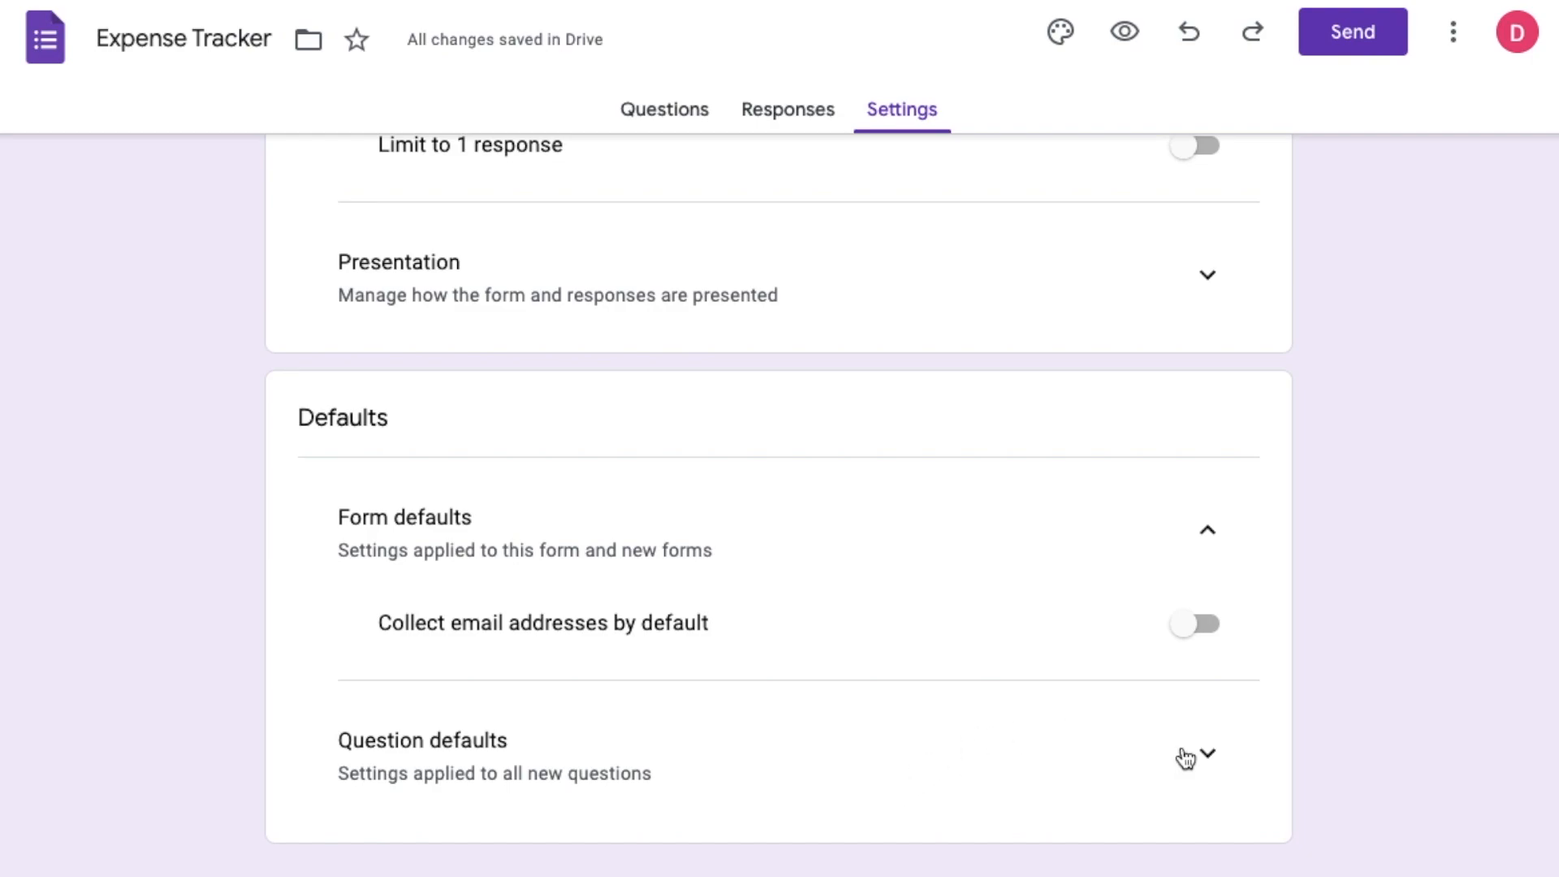
click(1208, 753)
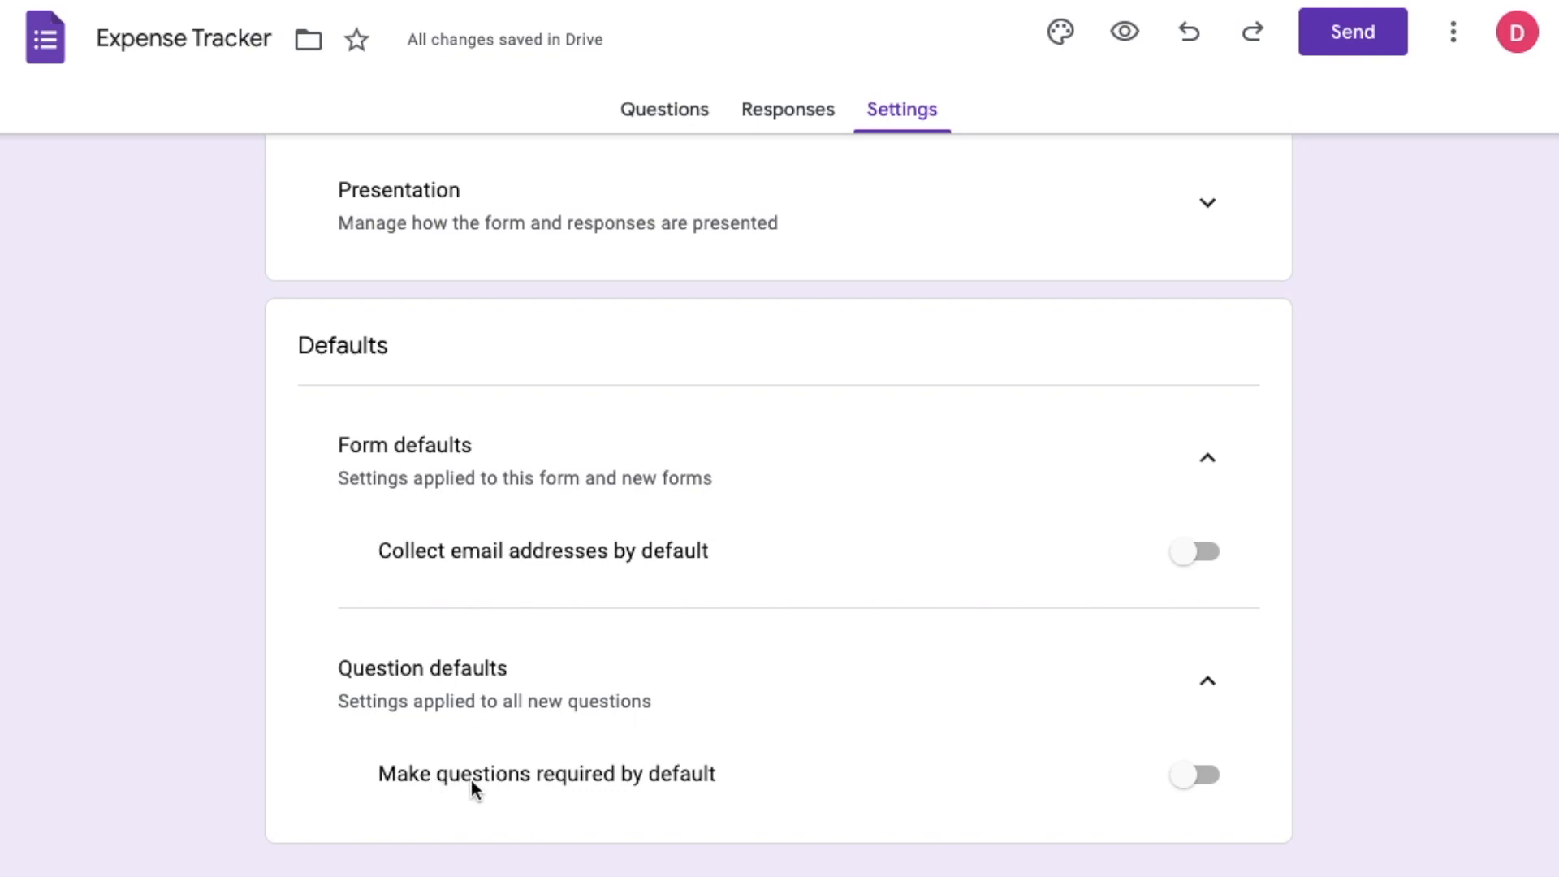
click(1197, 777)
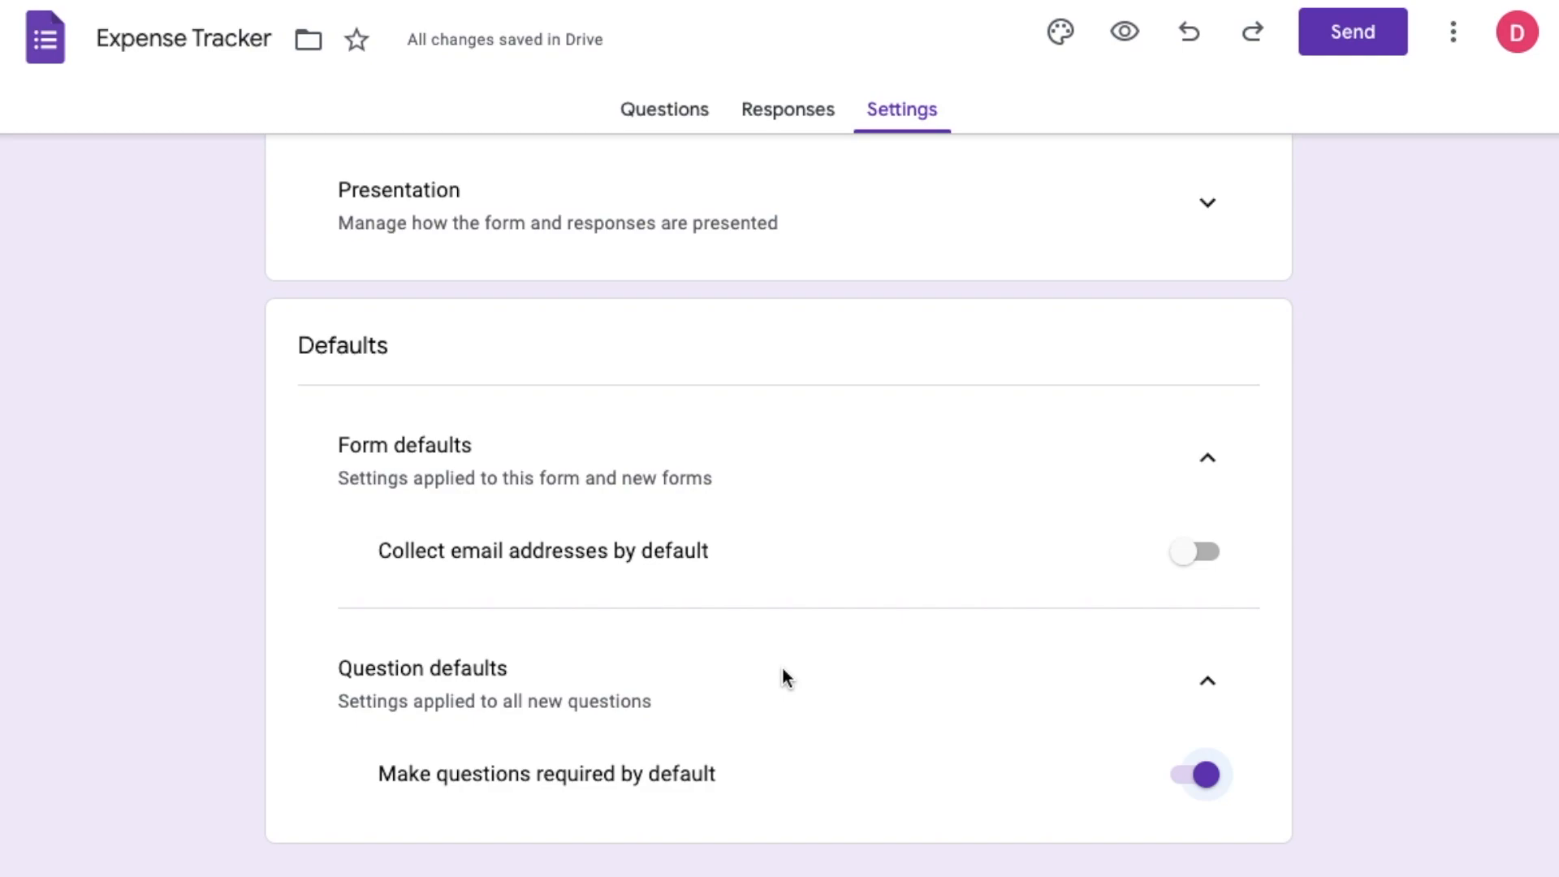
scroll(784, 678, up, 10)
- Preview the form and look through all its questions from Expense Name to Expense Type
click(669, 115)
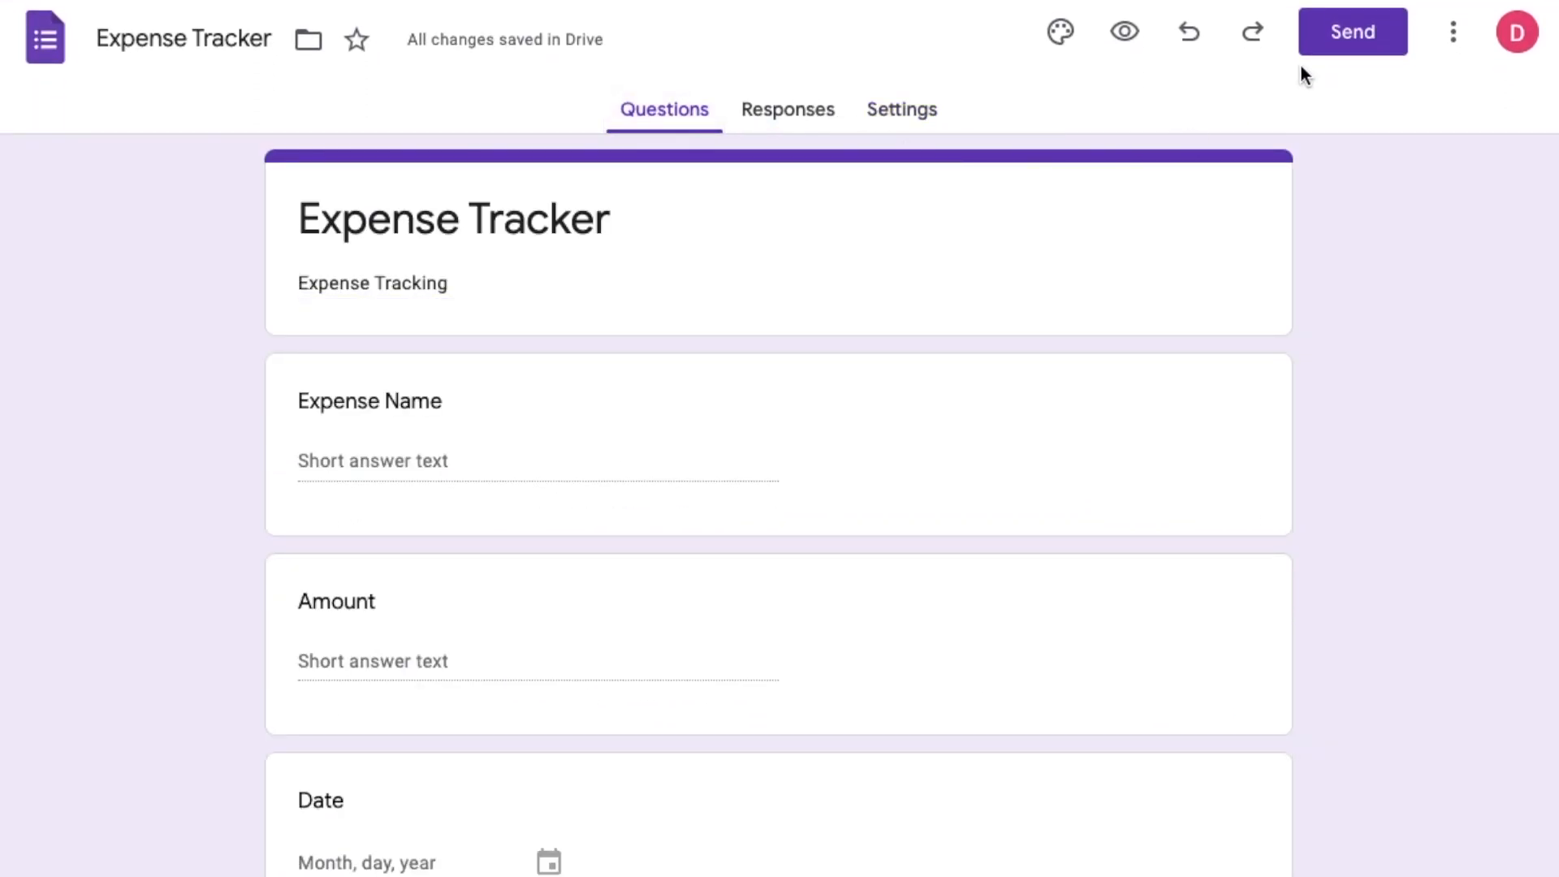
click(1127, 36)
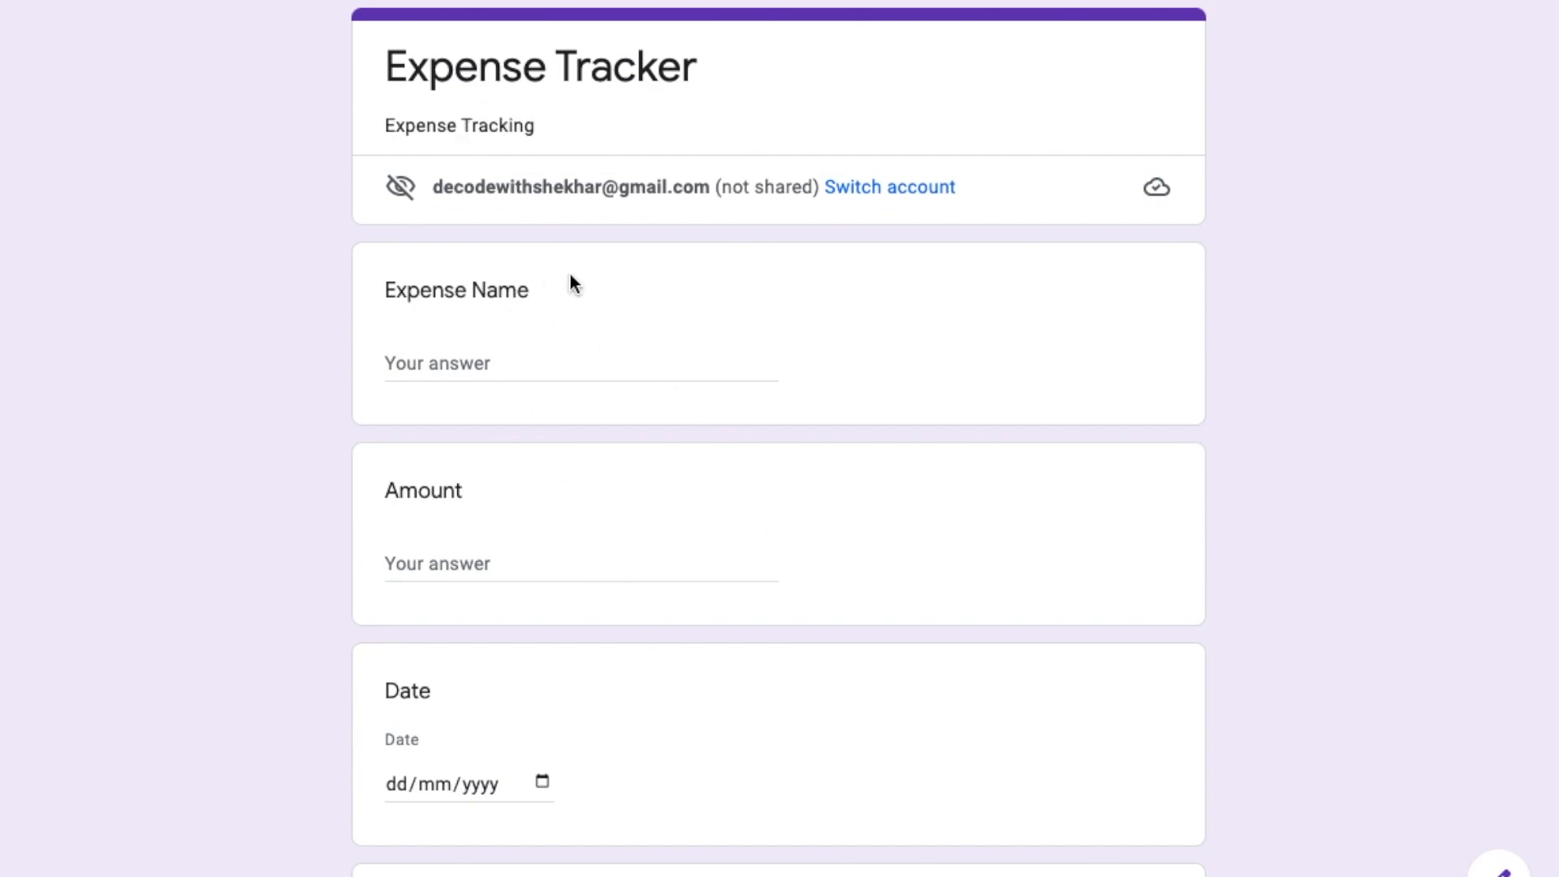
scroll(444, 546, down, 4)
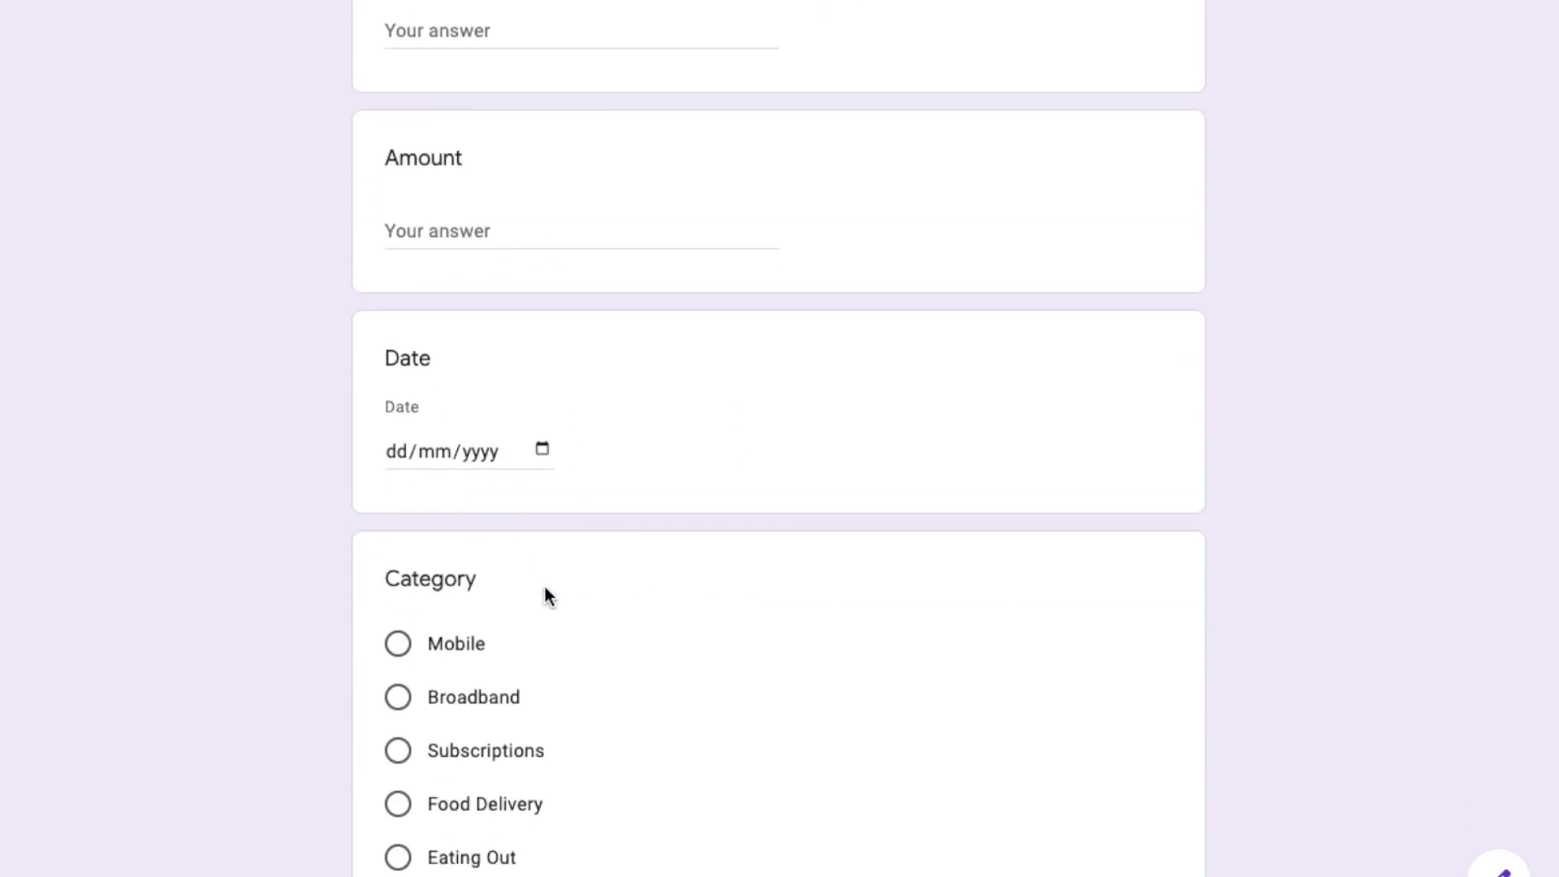
scroll(560, 678, down, 12)
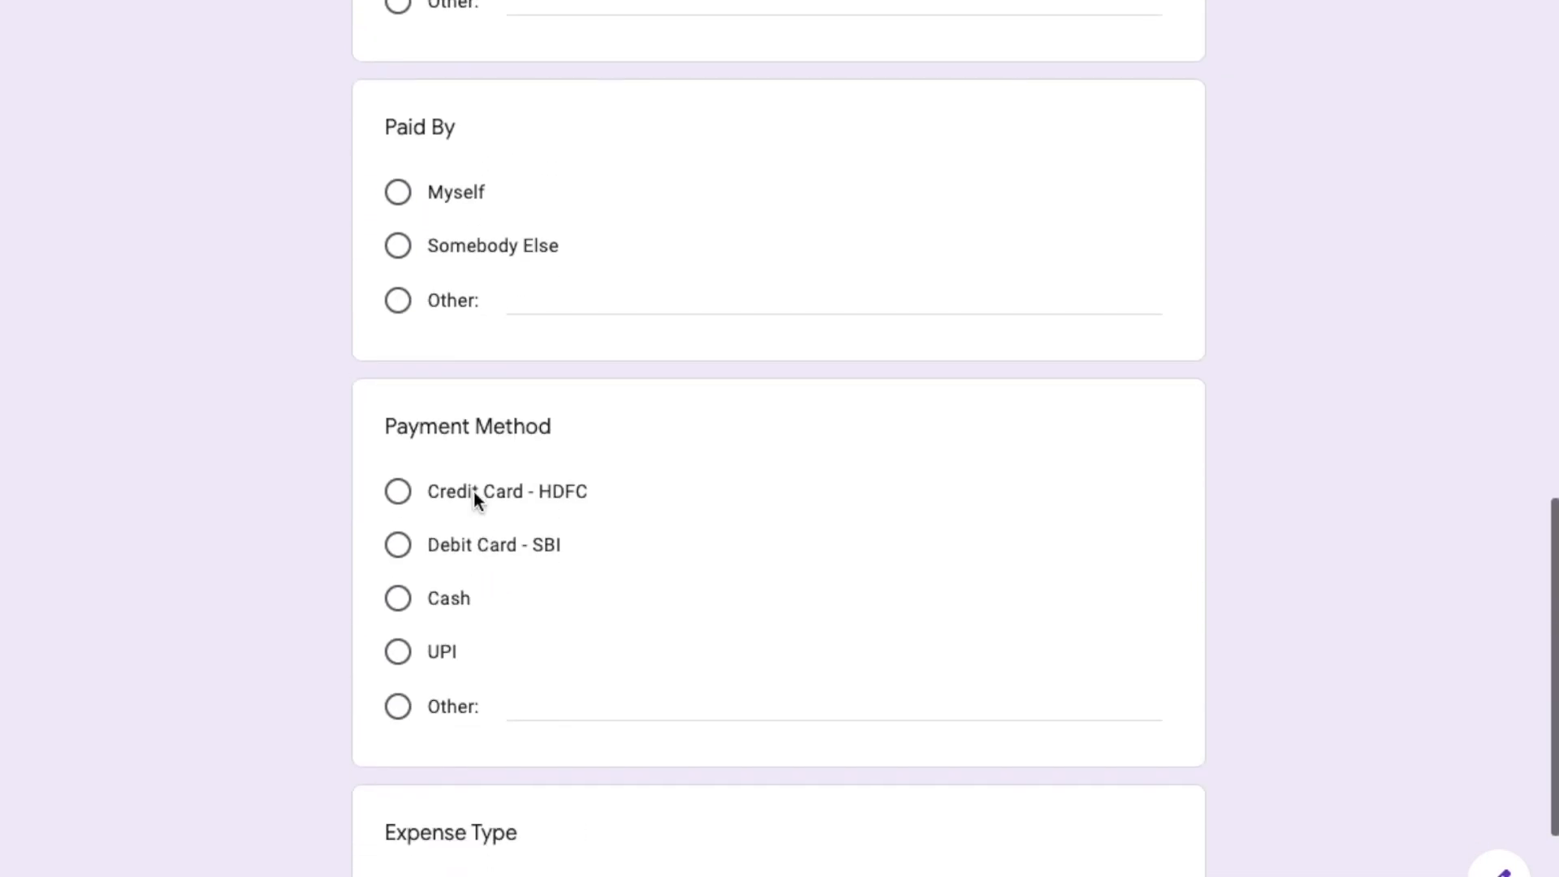
scroll(549, 629, down, 4)
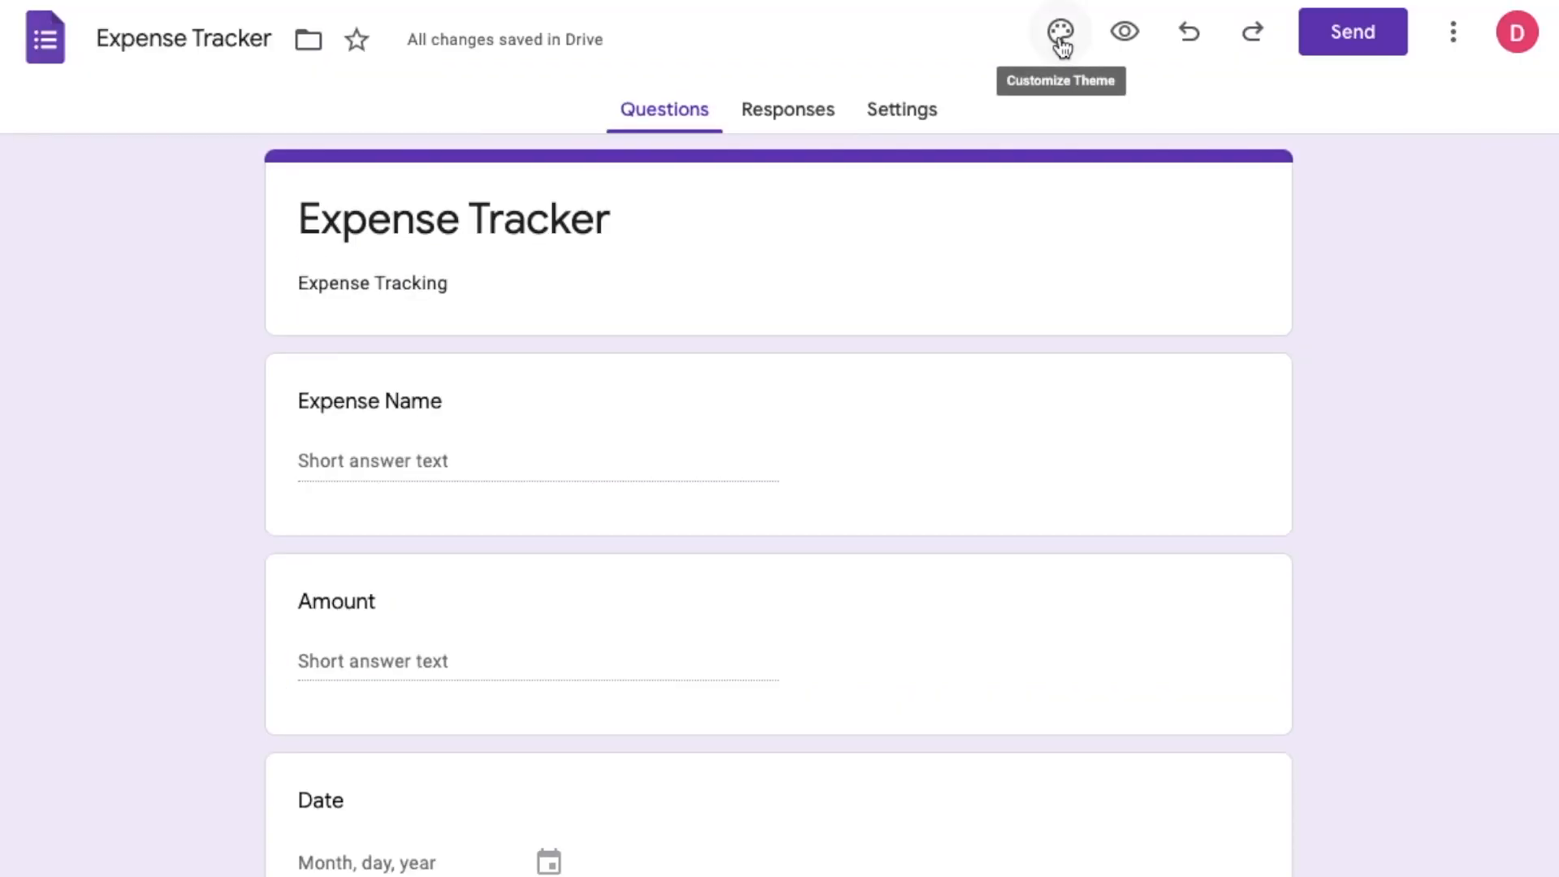
- Set the form's theme color to blue with the darkest blue background shade
click(1059, 37)
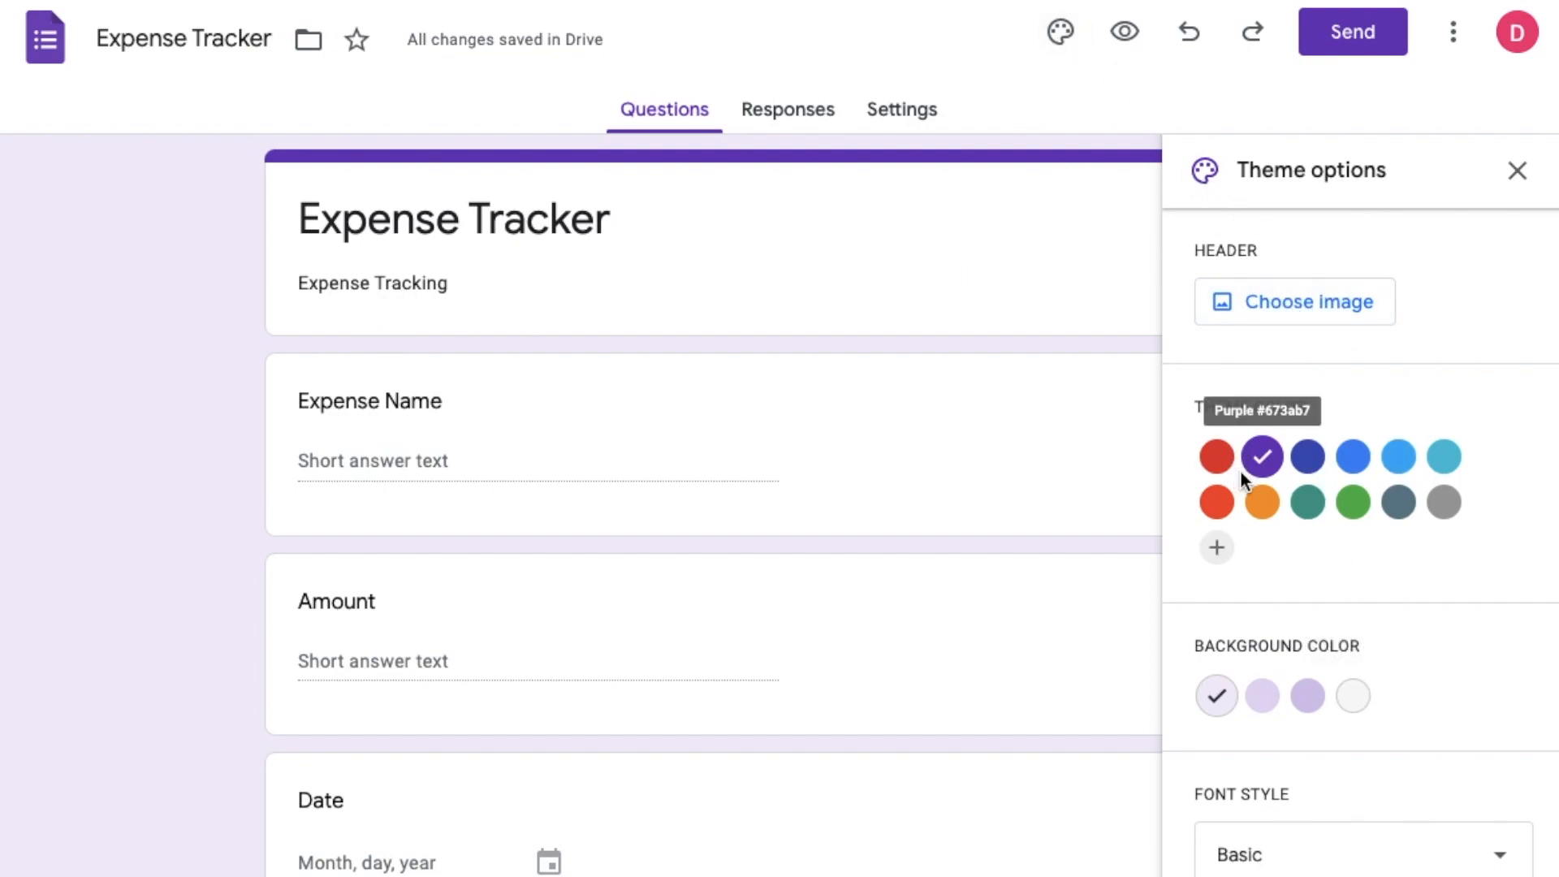
click(1342, 466)
click(1299, 703)
scroll(1458, 698, down, 10)
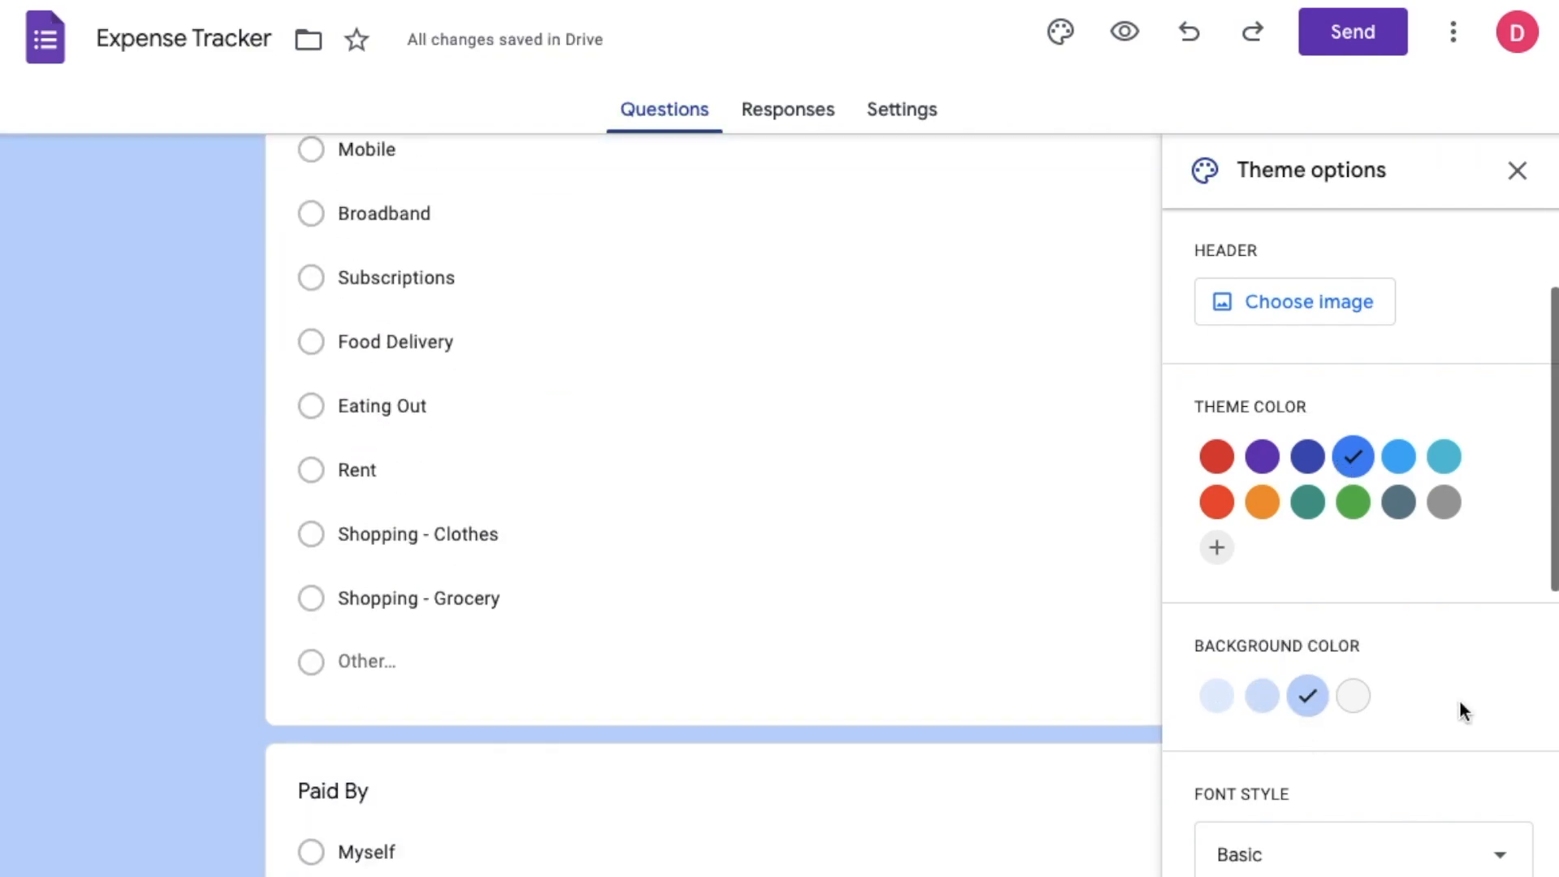
- Insert the multicolored yarn image from the Work and School themes as the header and set the theme color to purple
click(1309, 301)
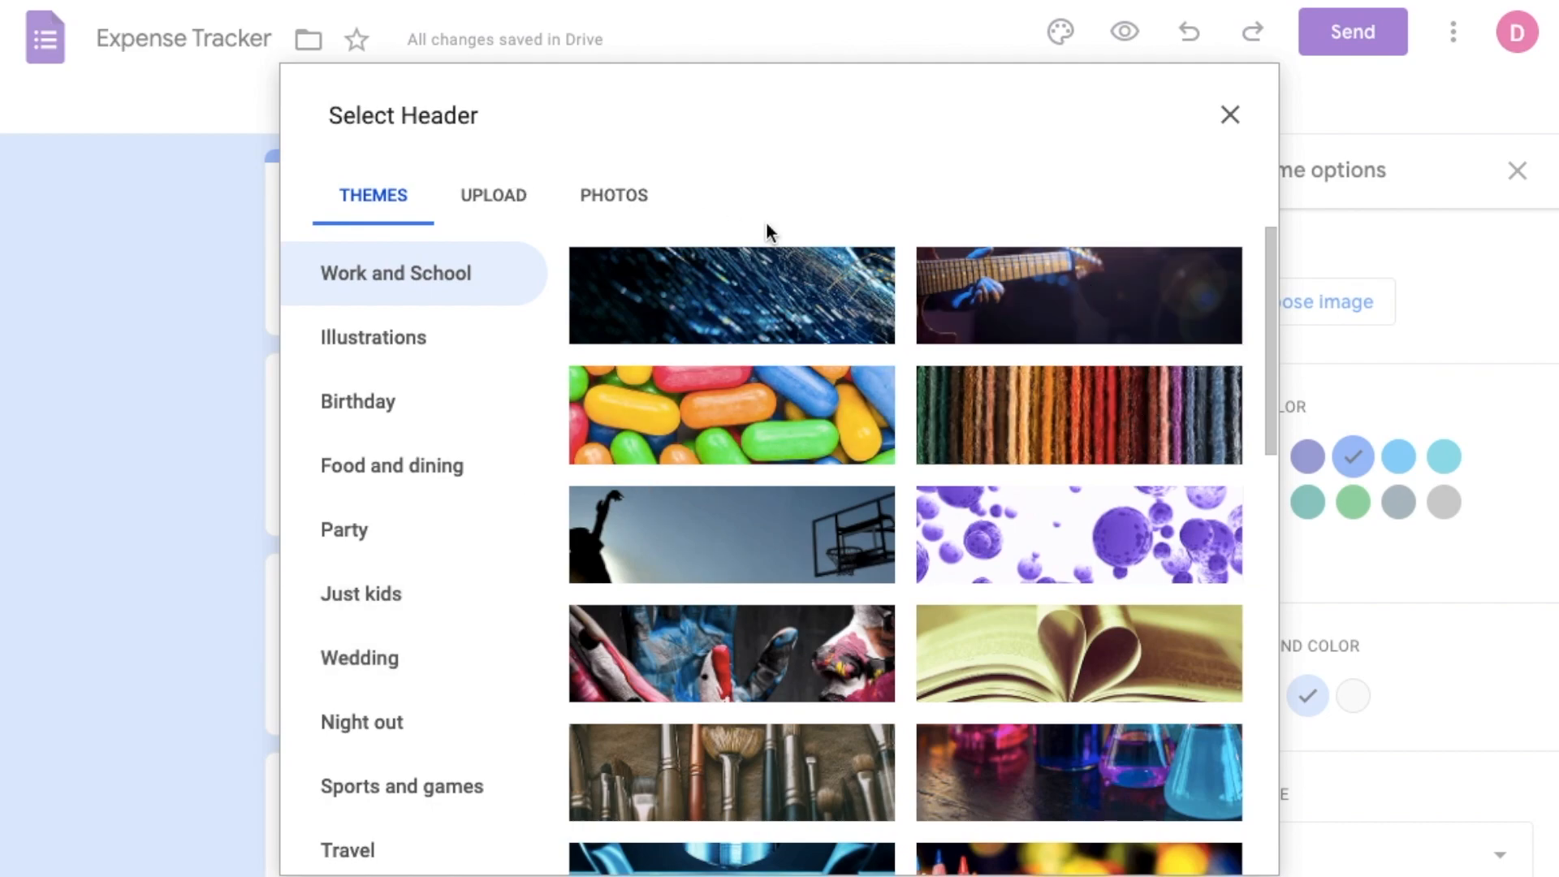
click(1091, 438)
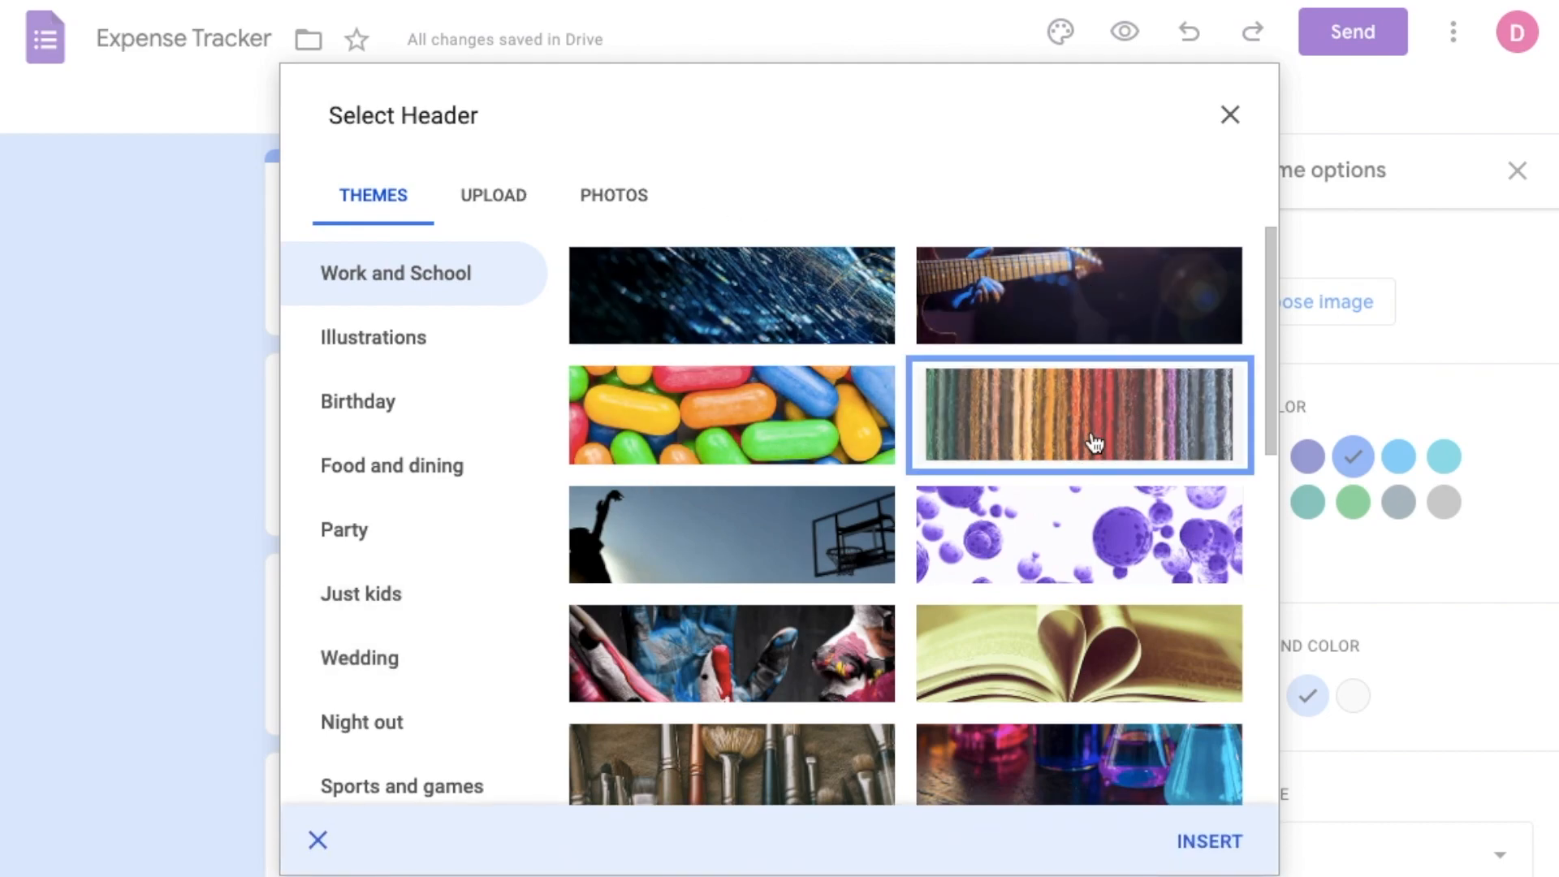
click(1209, 841)
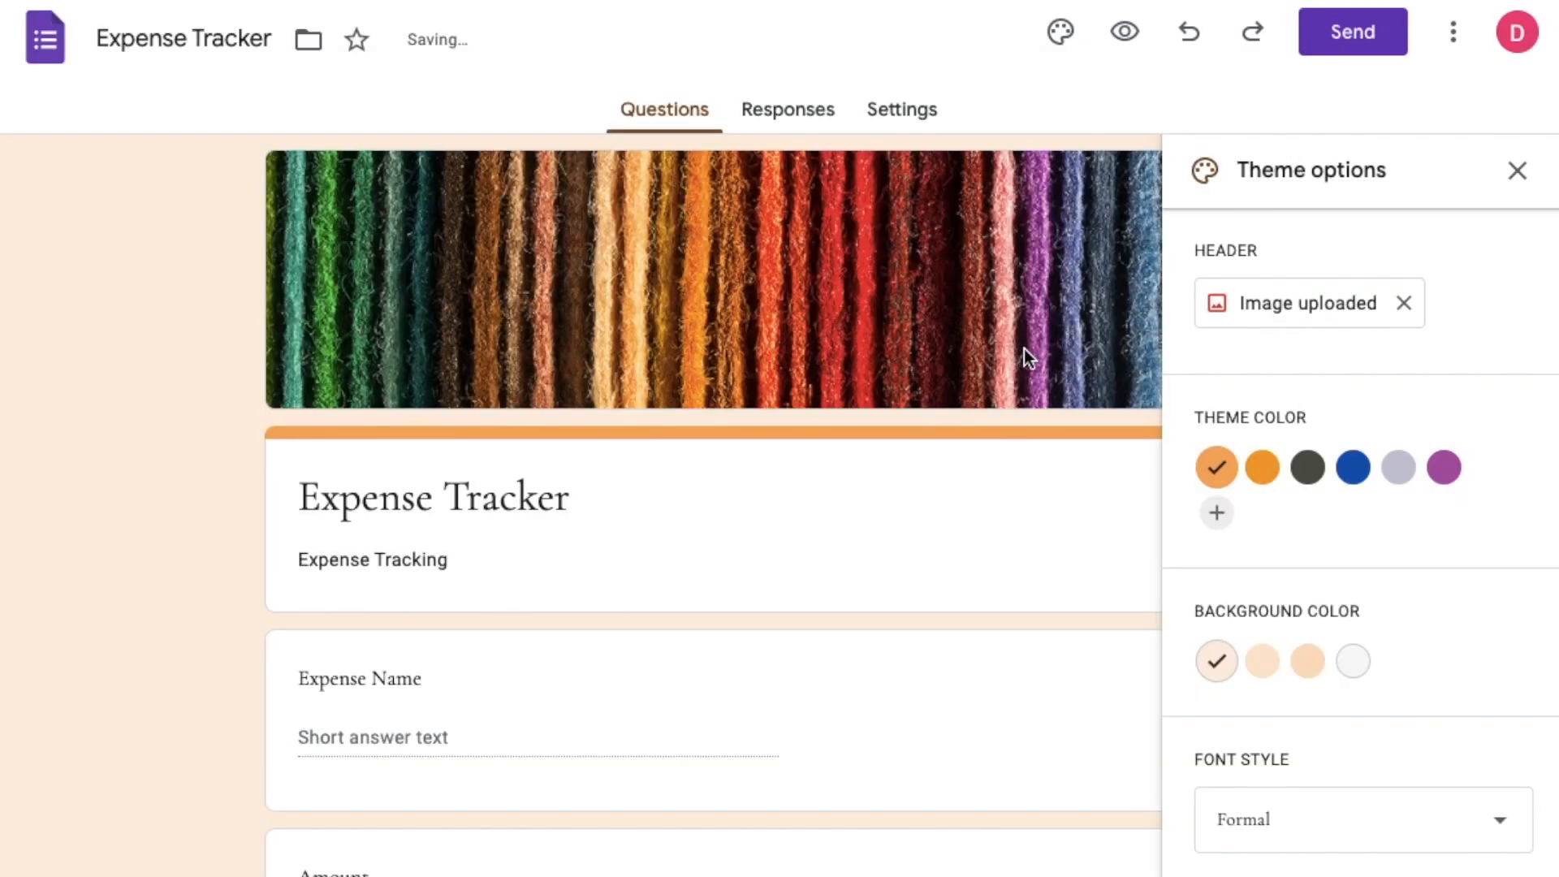
- Preview the form and fill in Expense Name "Zomato", Amount 125 and Date 18/02/2022
click(1123, 33)
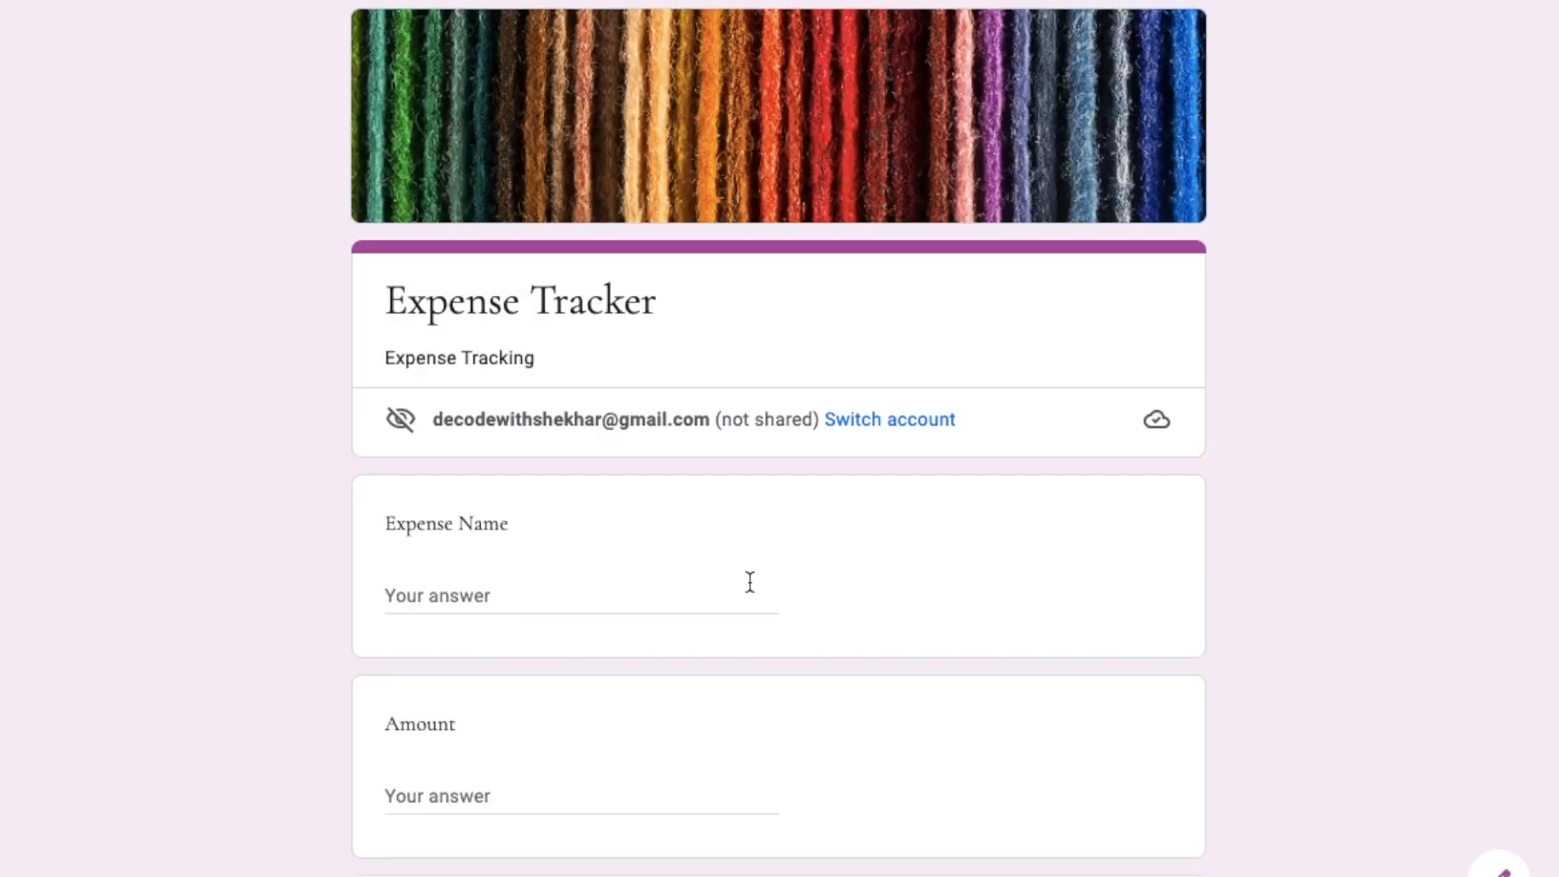
click(537, 585)
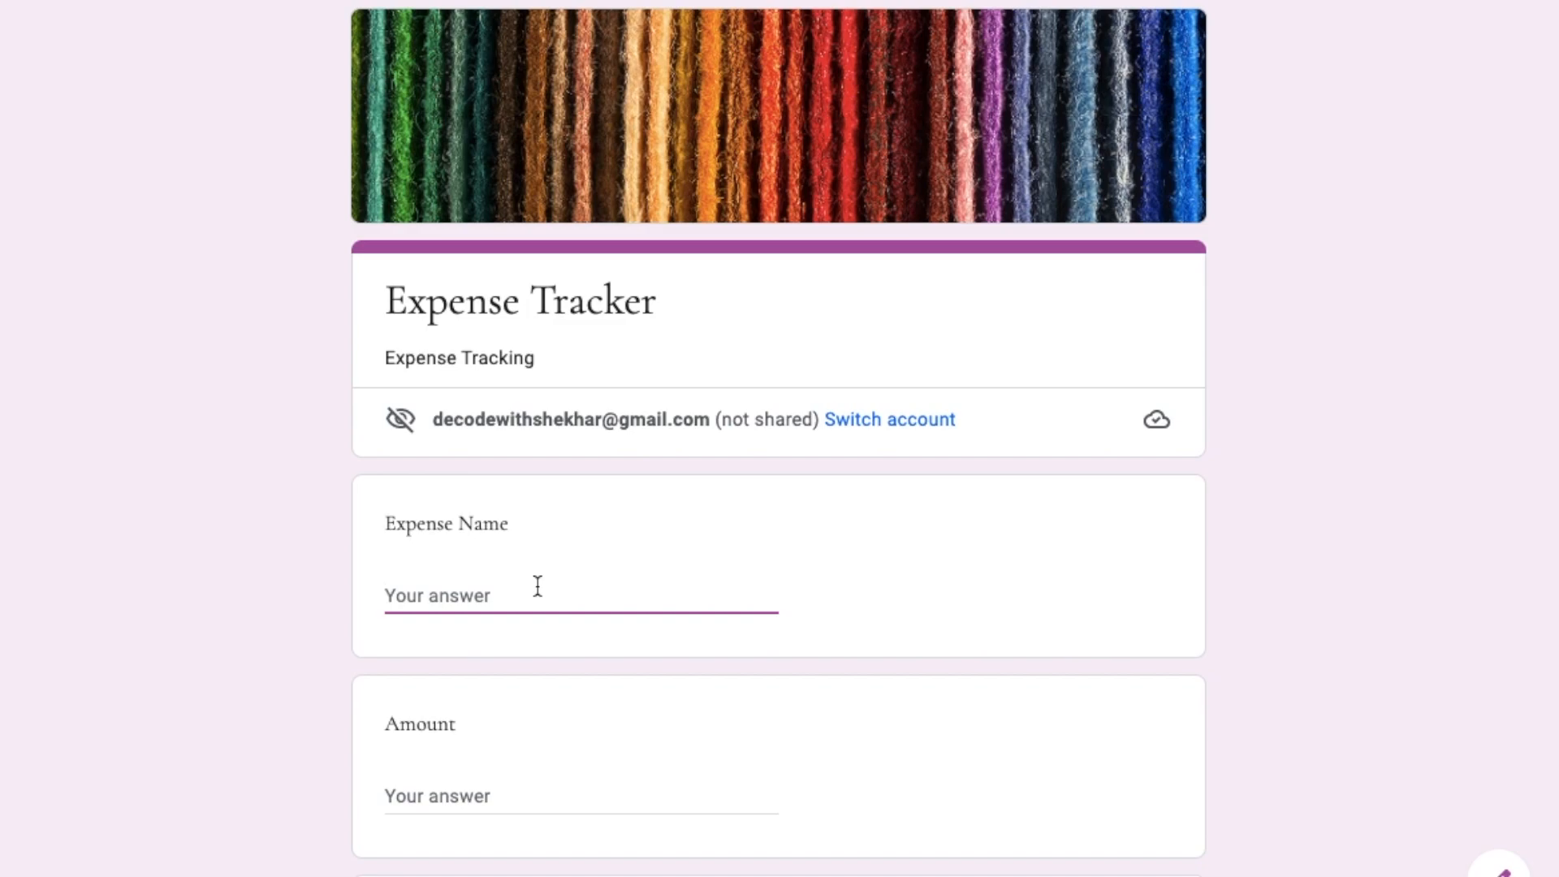
text(Zo)
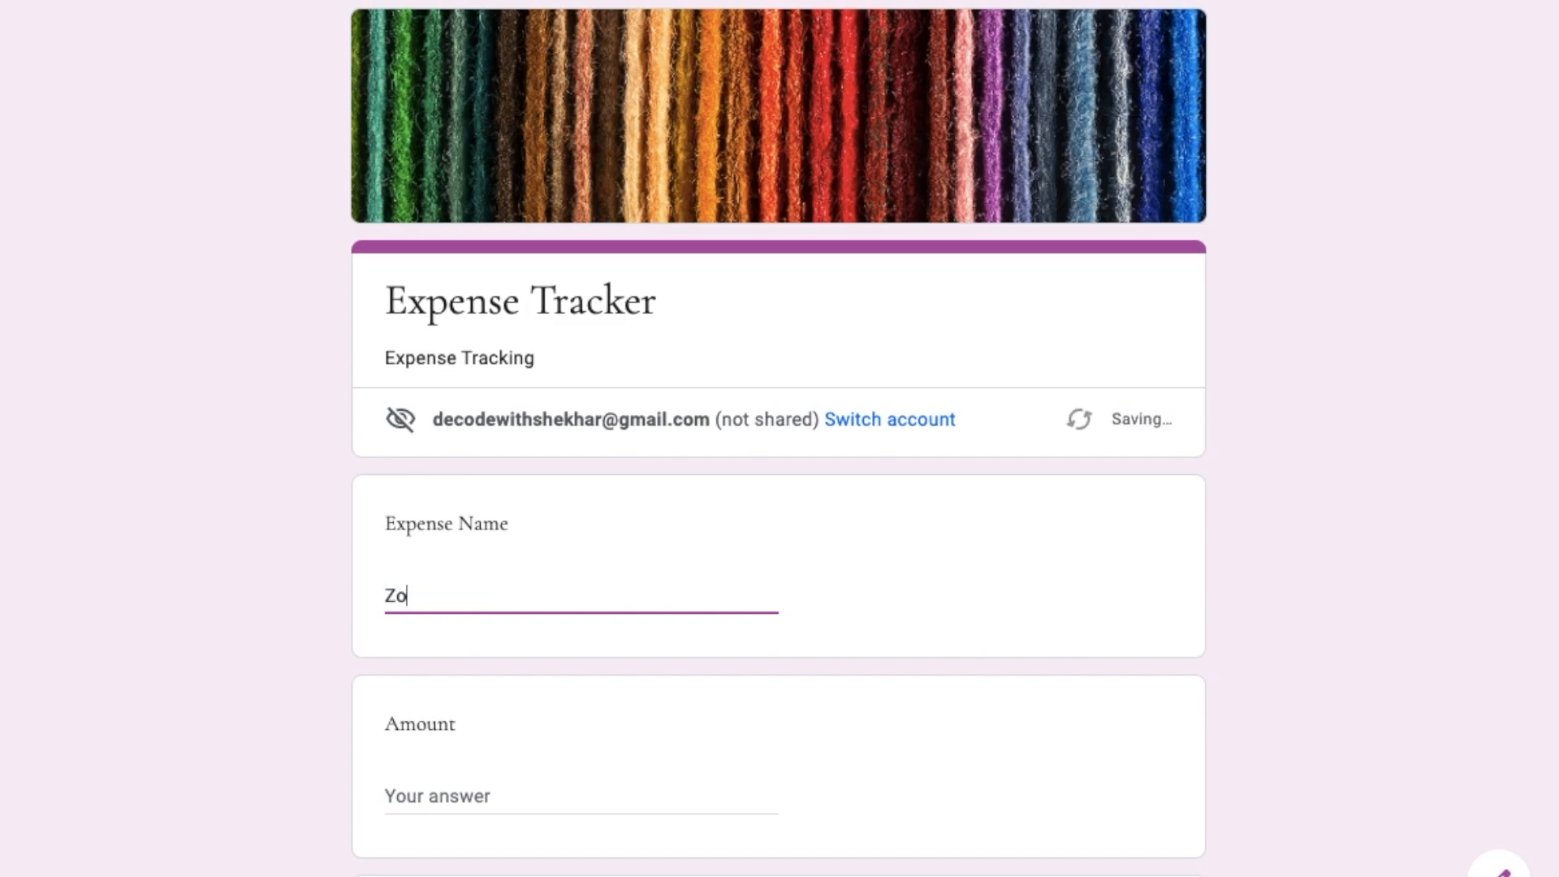
text(mato)
key(Tab)
text(125)
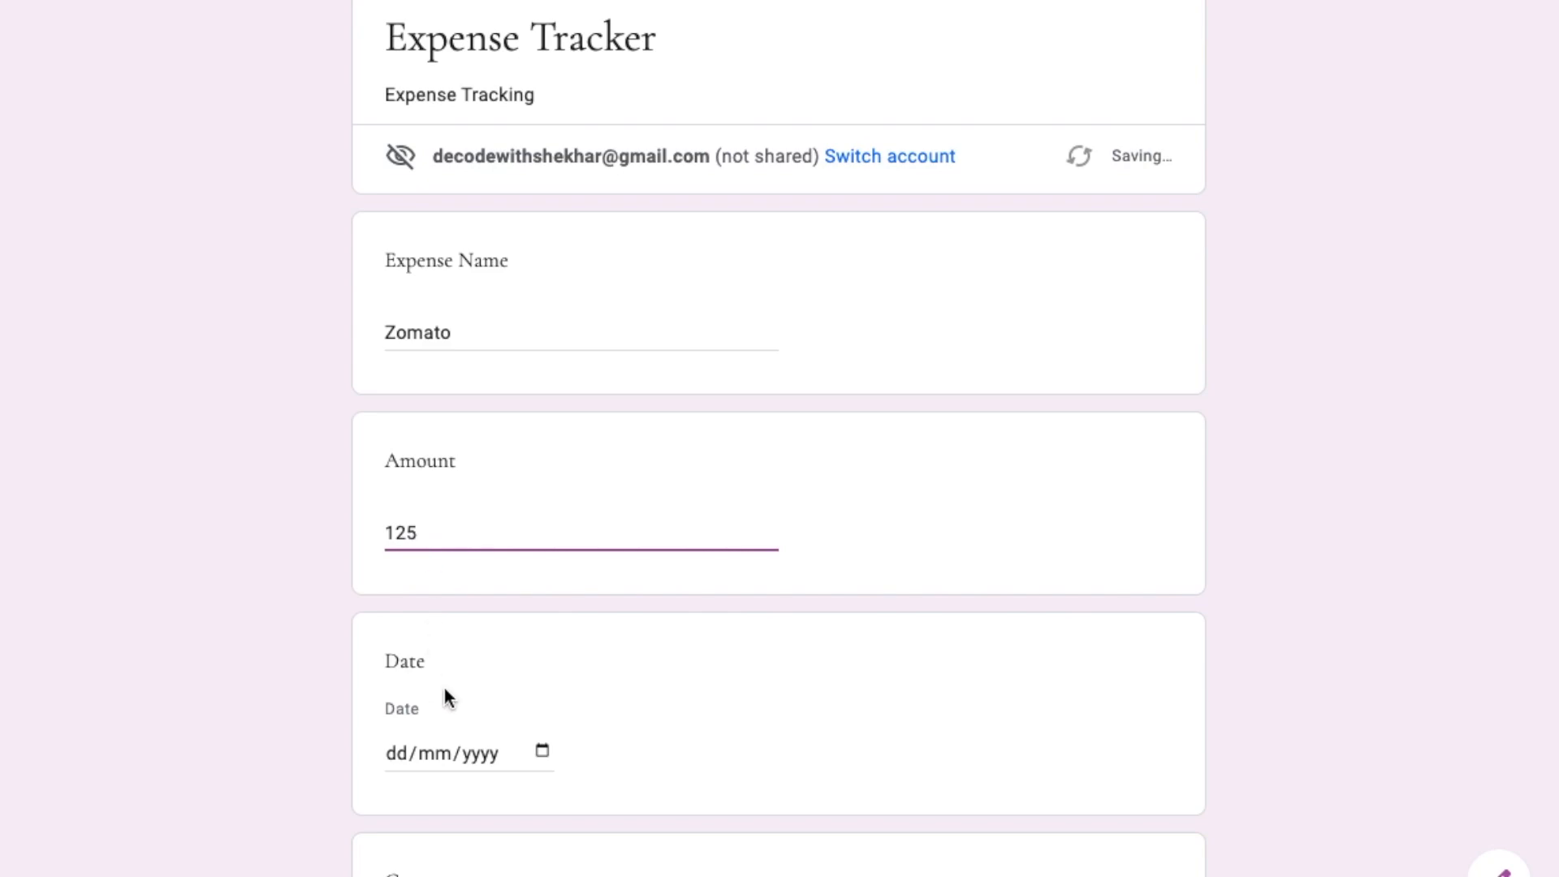
click(543, 751)
click(625, 715)
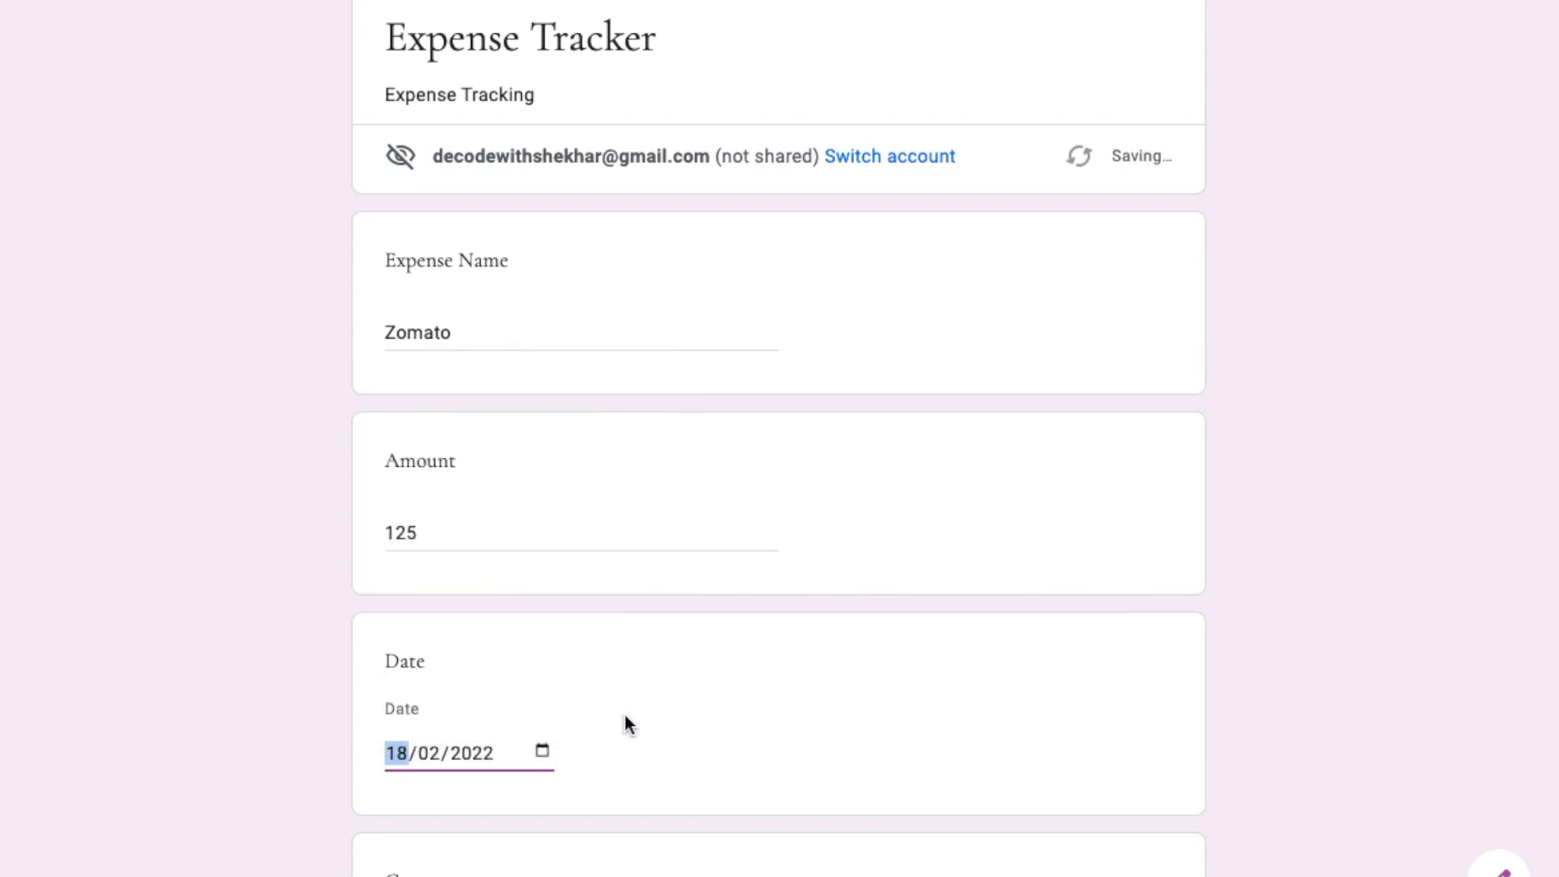
- Choose Food Delivery as the Category and UPI as the Payment Method for the Zomato expense
scroll(626, 719, down, 10)
click(397, 333)
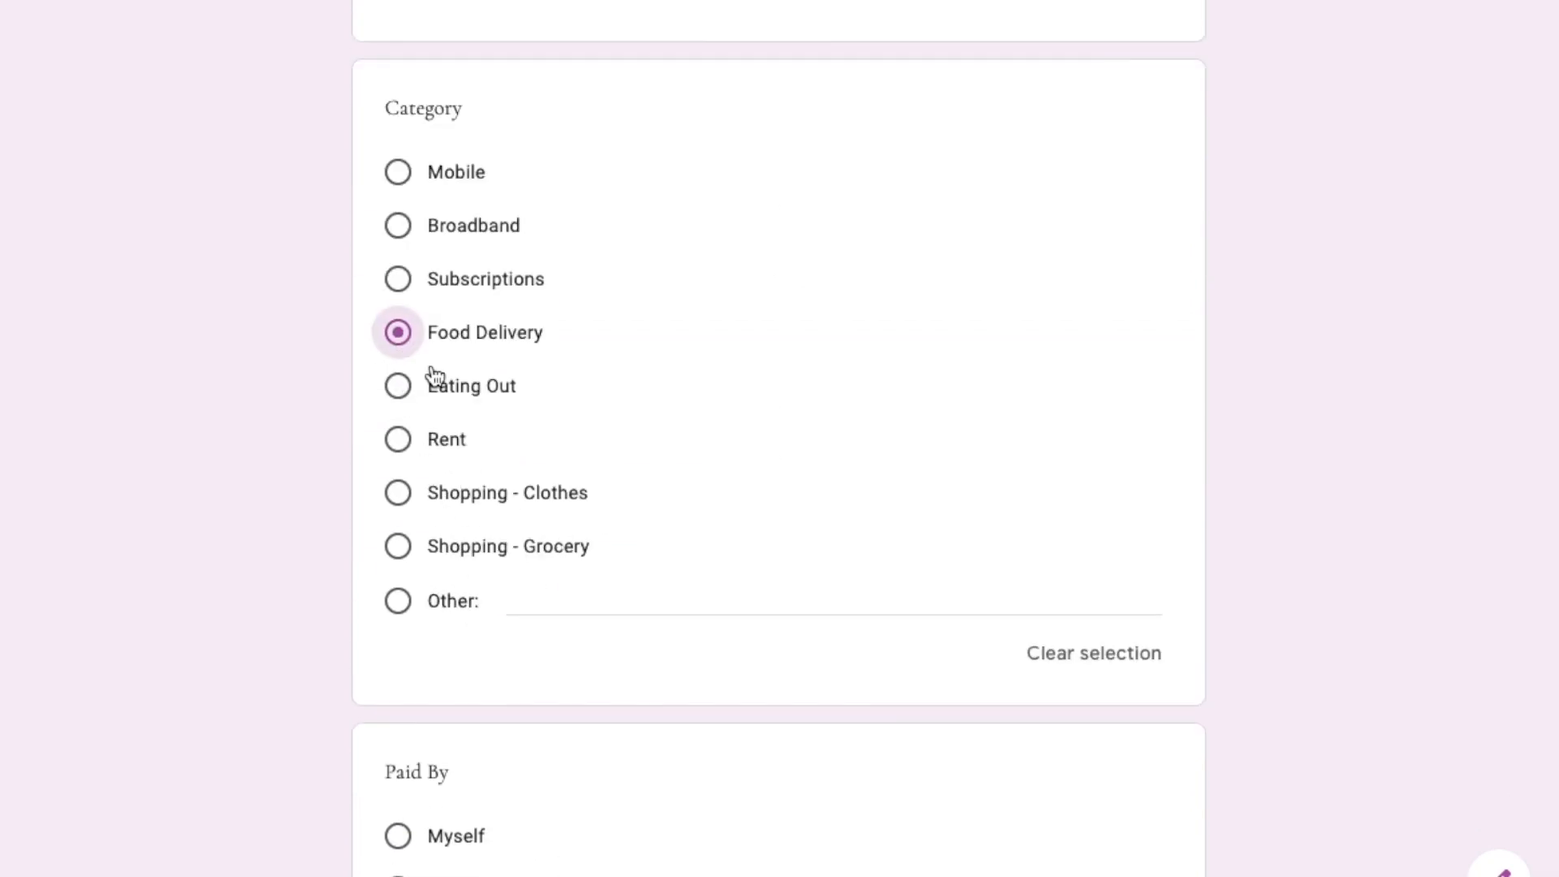
scroll(397, 337, down, 6)
click(398, 336)
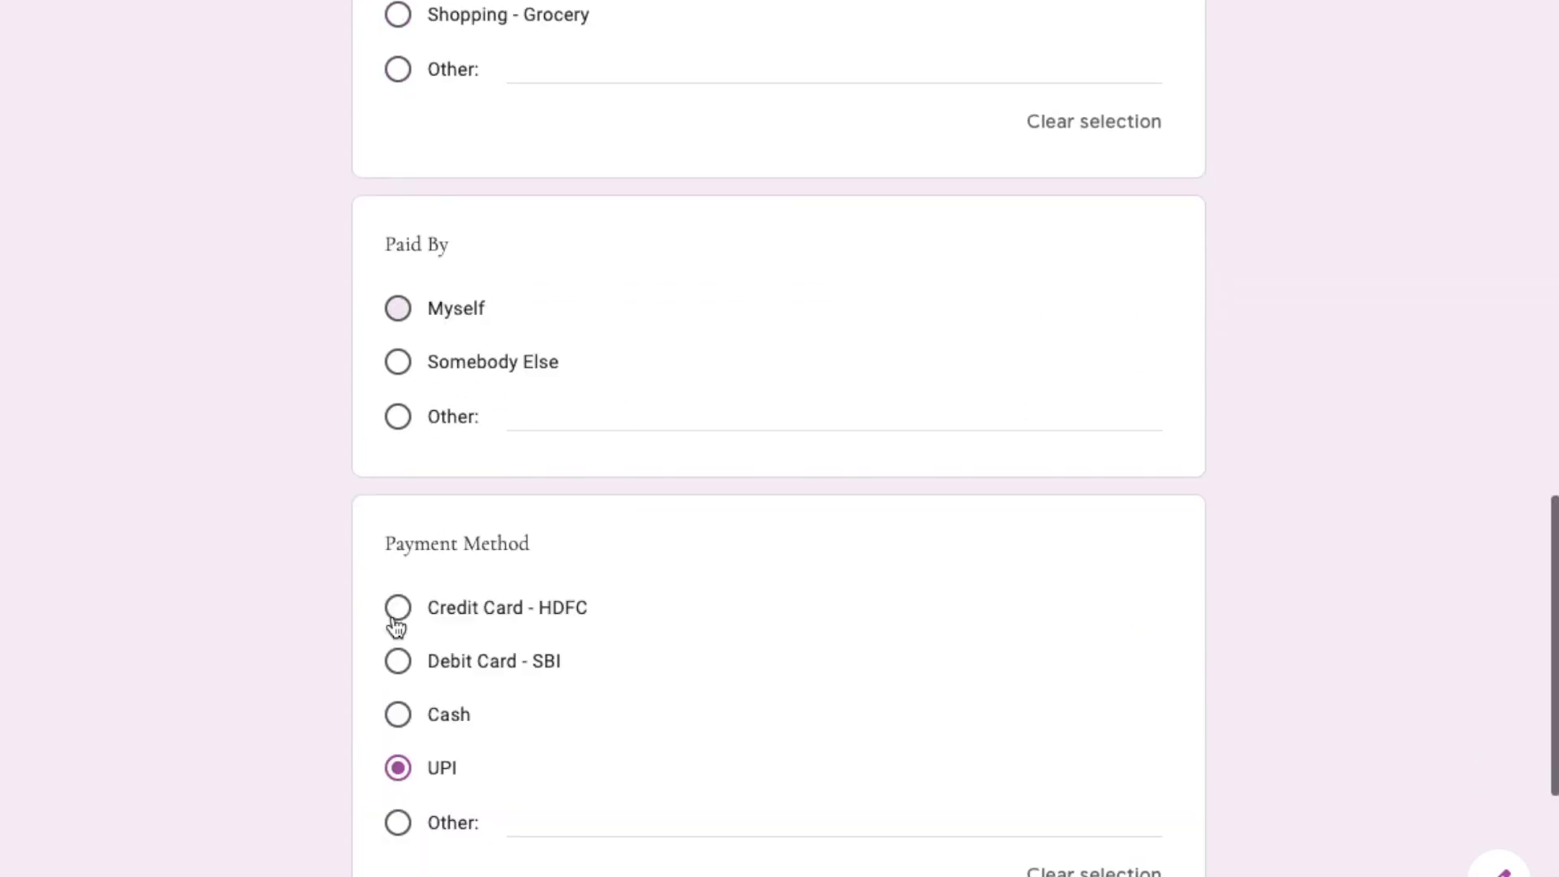
scroll(393, 626, down, 4)
click(404, 497)
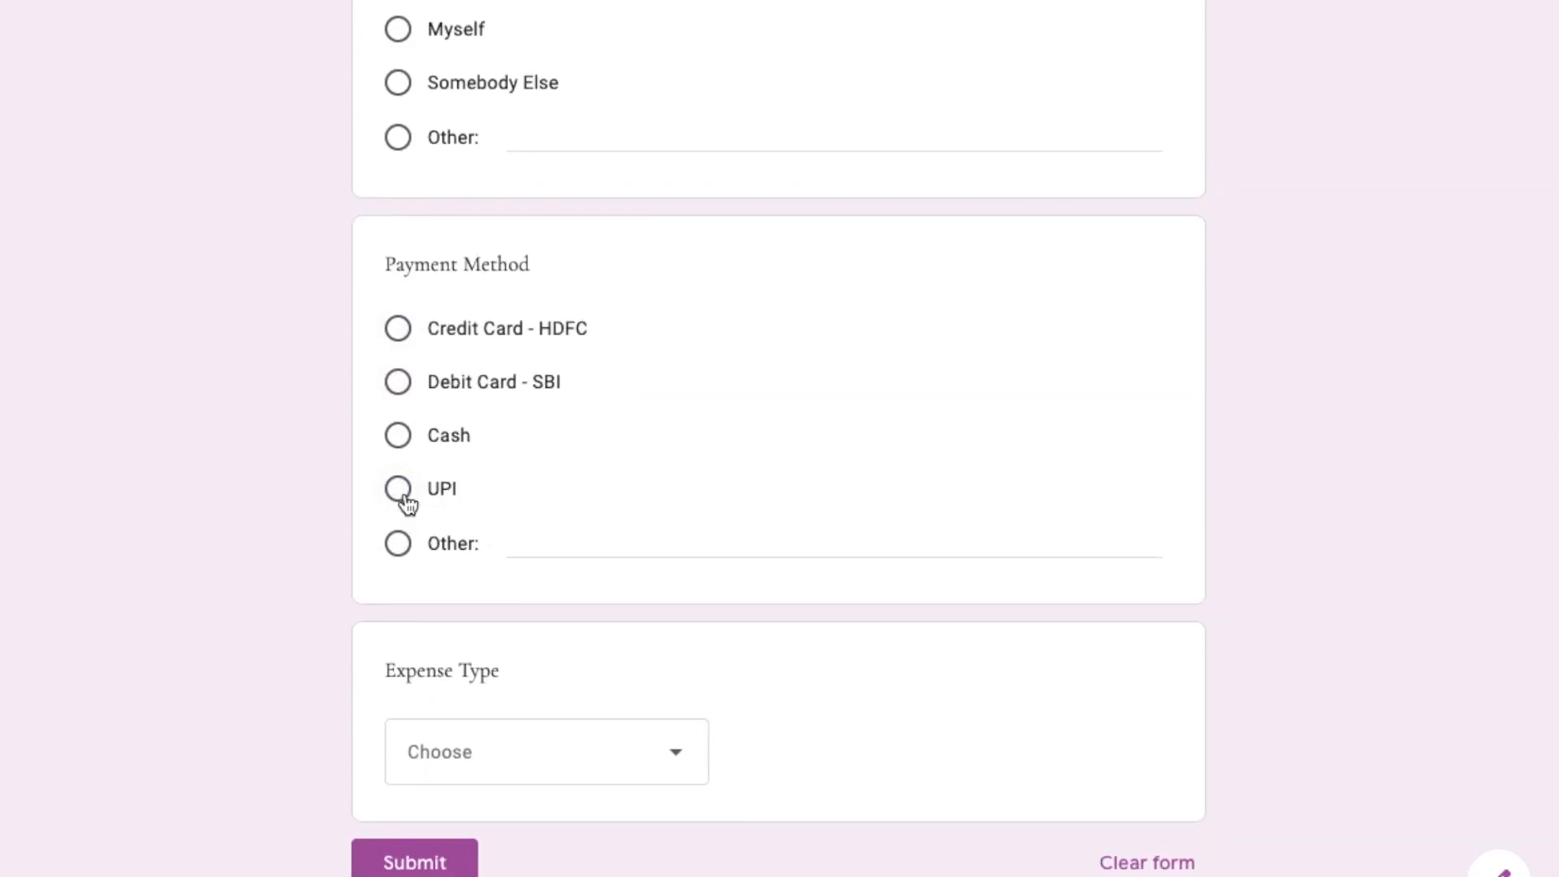
click(408, 502)
- Set the Expense Type to Monthly and submit the Zomato response
scroll(471, 568, down, 2)
click(532, 588)
click(484, 716)
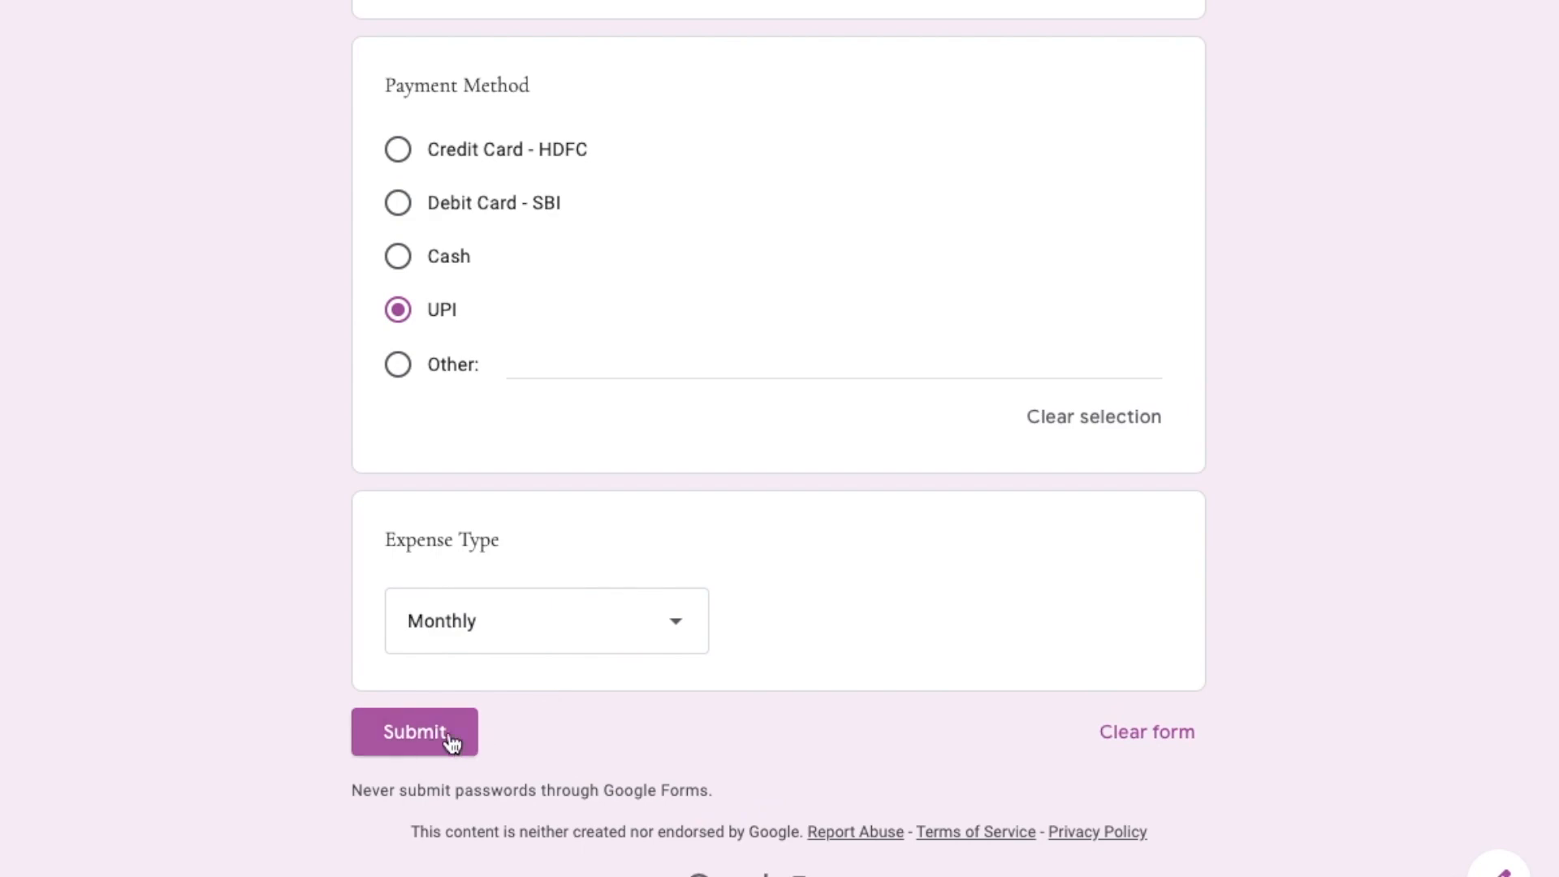
click(417, 734)
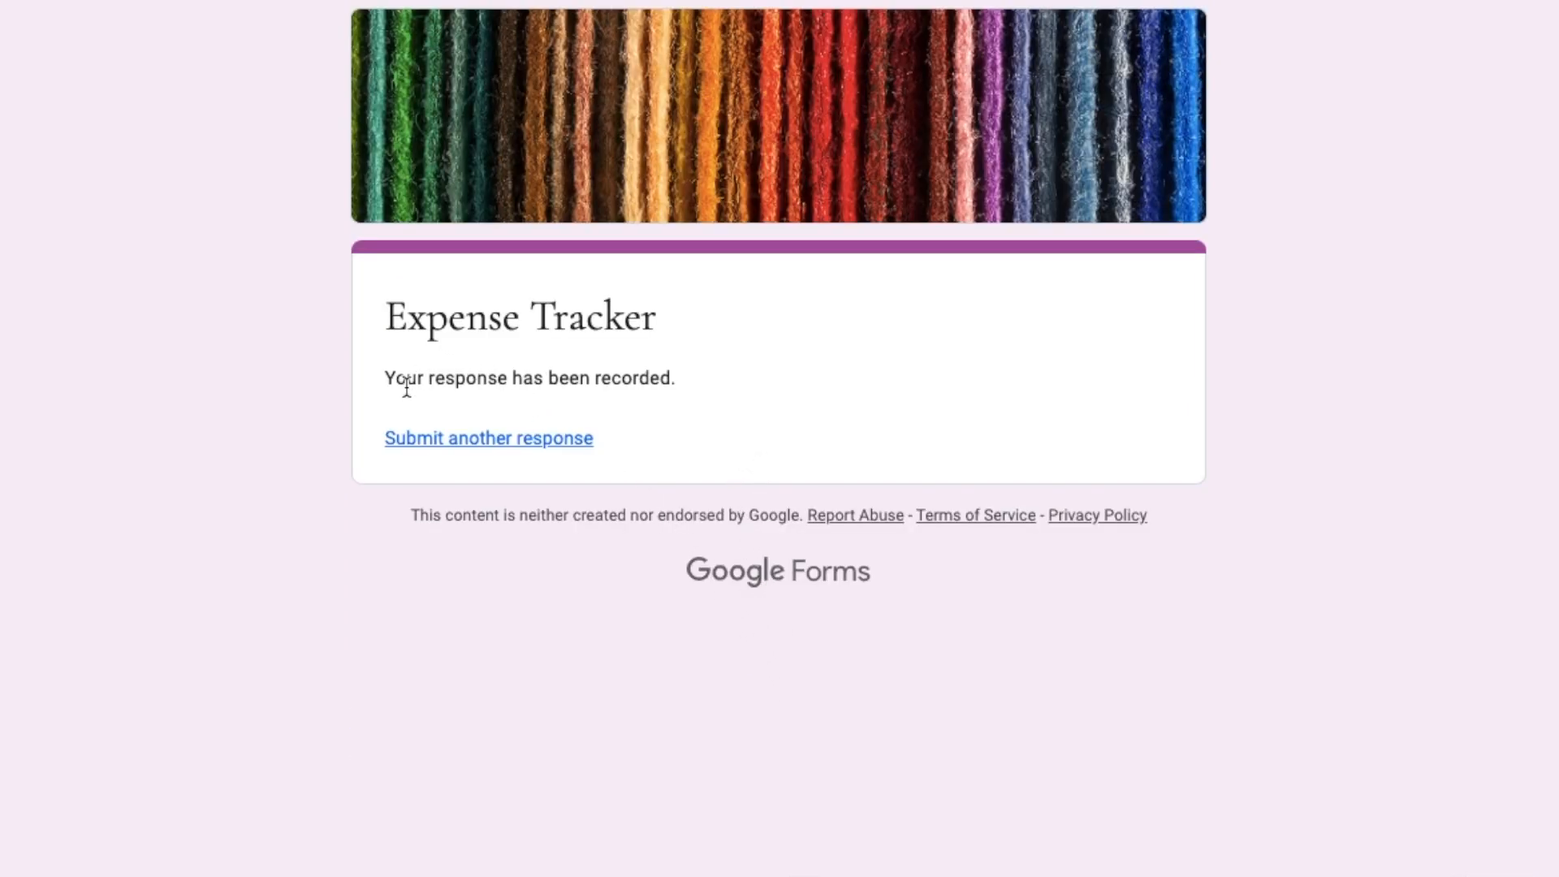
- Start another response for "Uber" with Amount 300, Date 18/02/2022 and "Cab" as the Other category
click(466, 441)
click(533, 323)
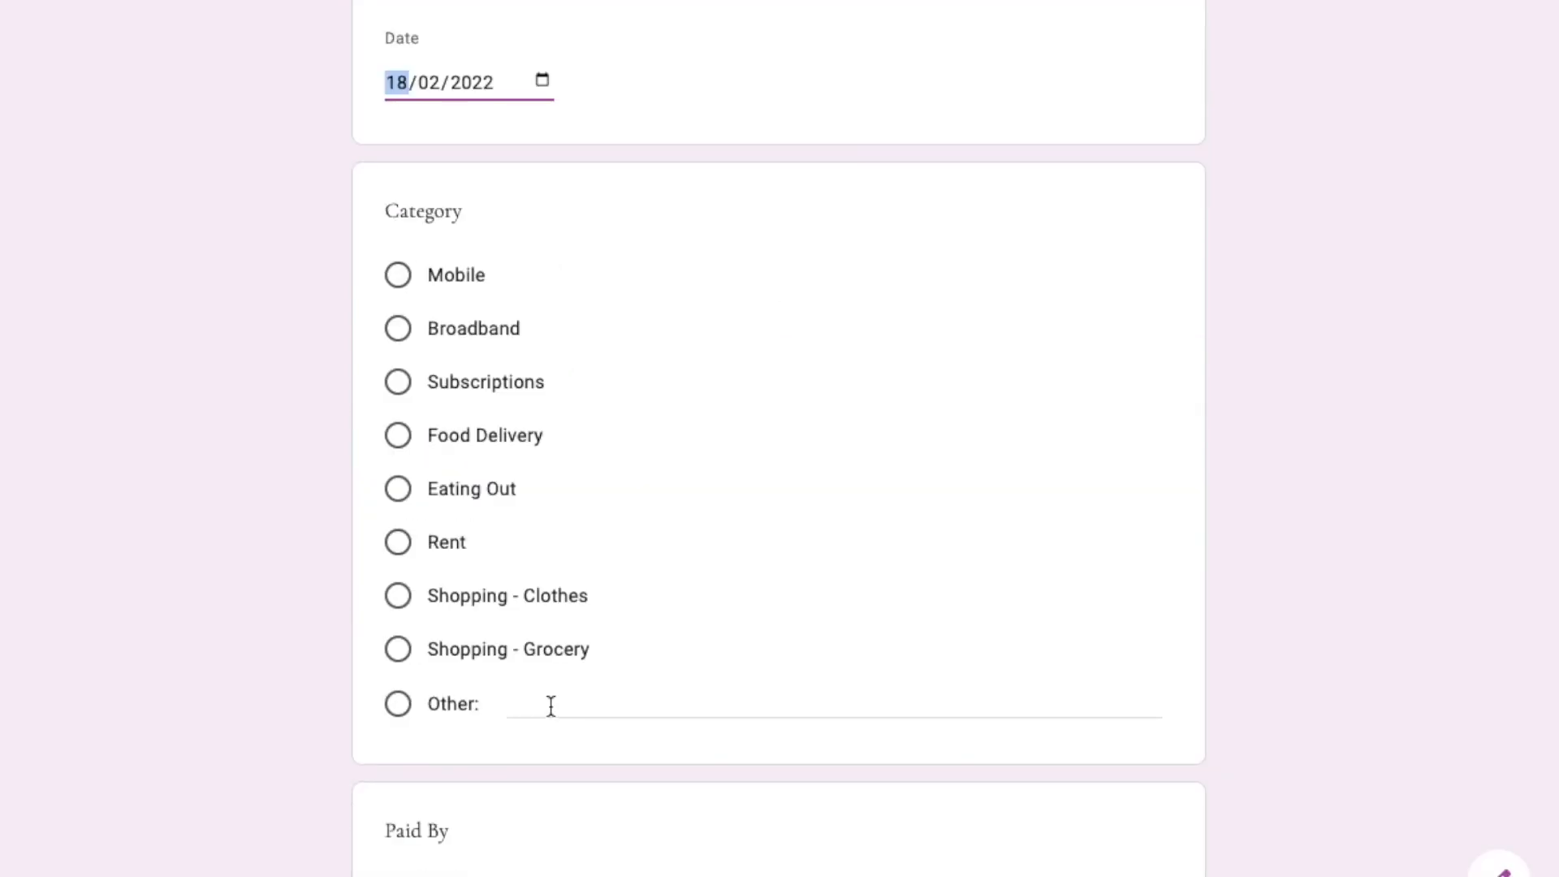
click(551, 704)
text(Cab)
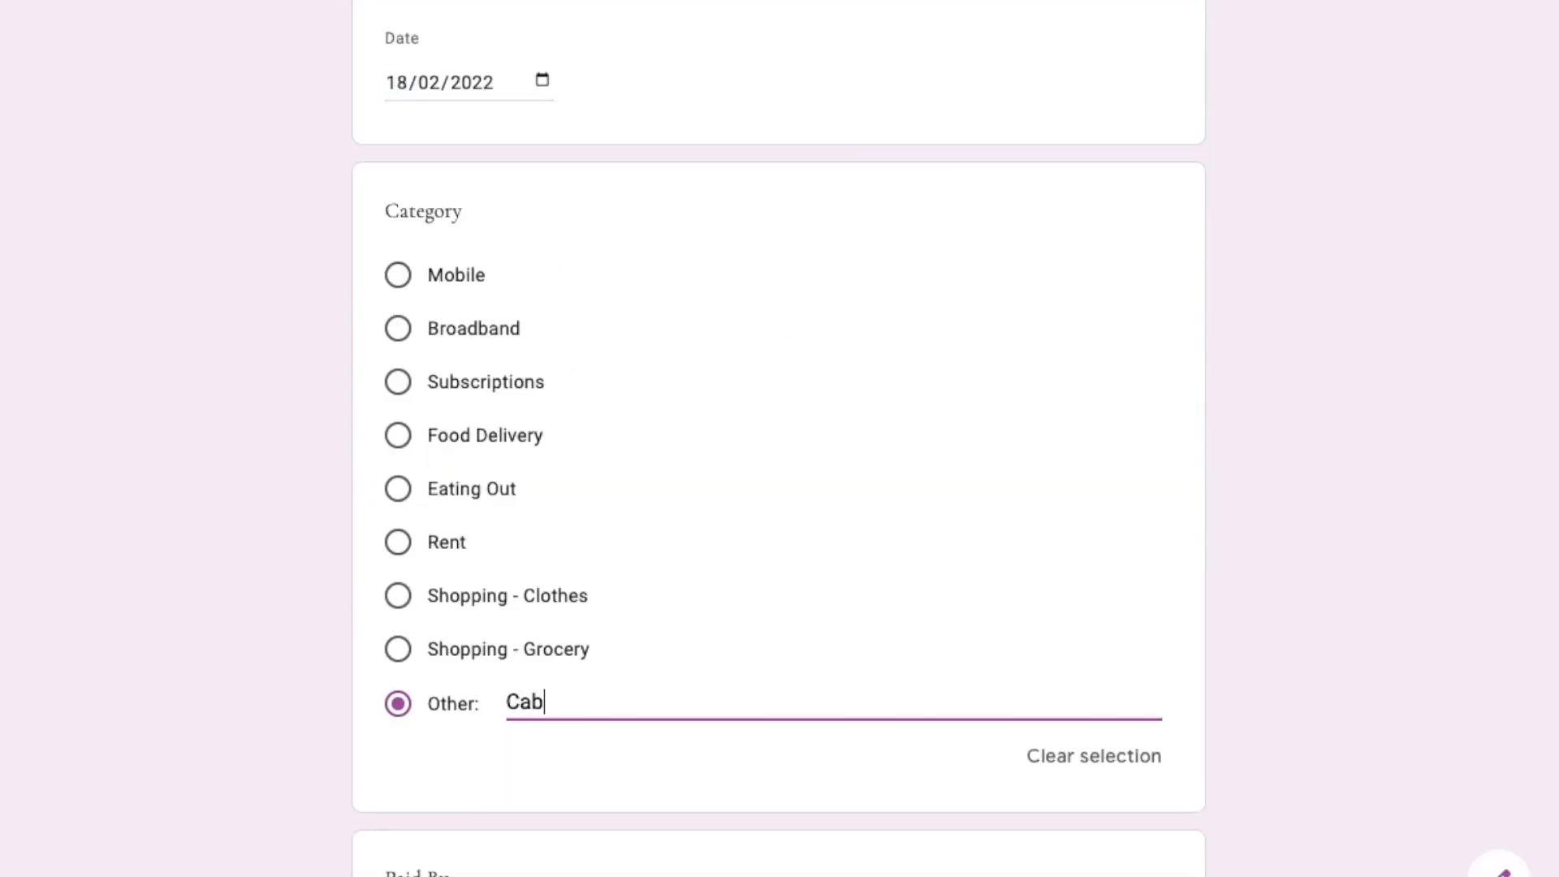
- Set Paid By to Myself, Payment Method to Cash and Expense Type to Monthly, and submit the Uber response
scroll(1272, 573, down, 5)
click(397, 577)
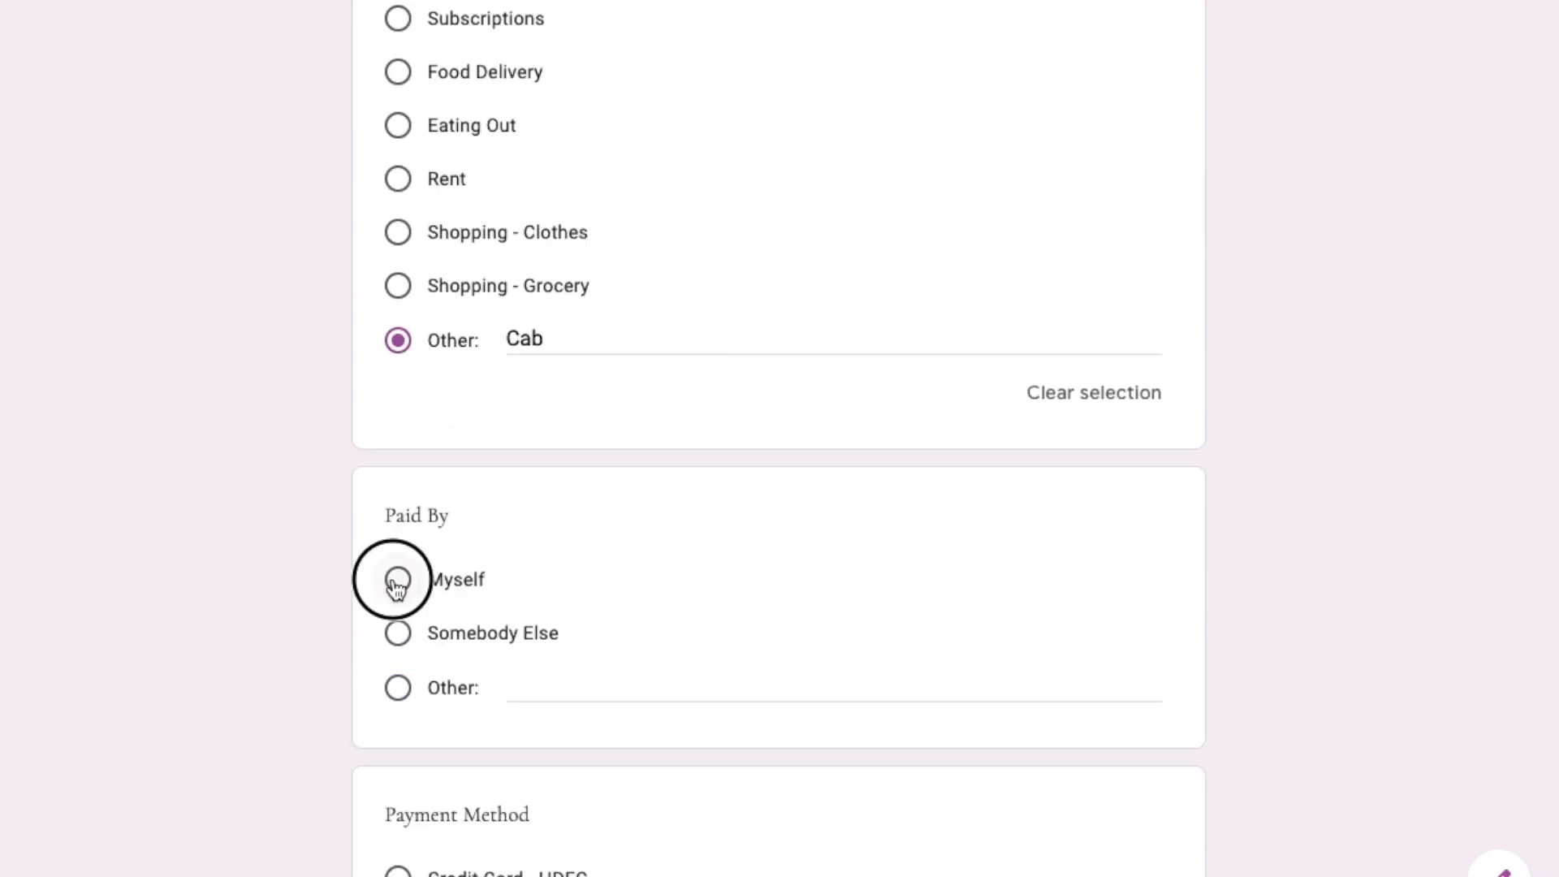
scroll(393, 581, down, 2)
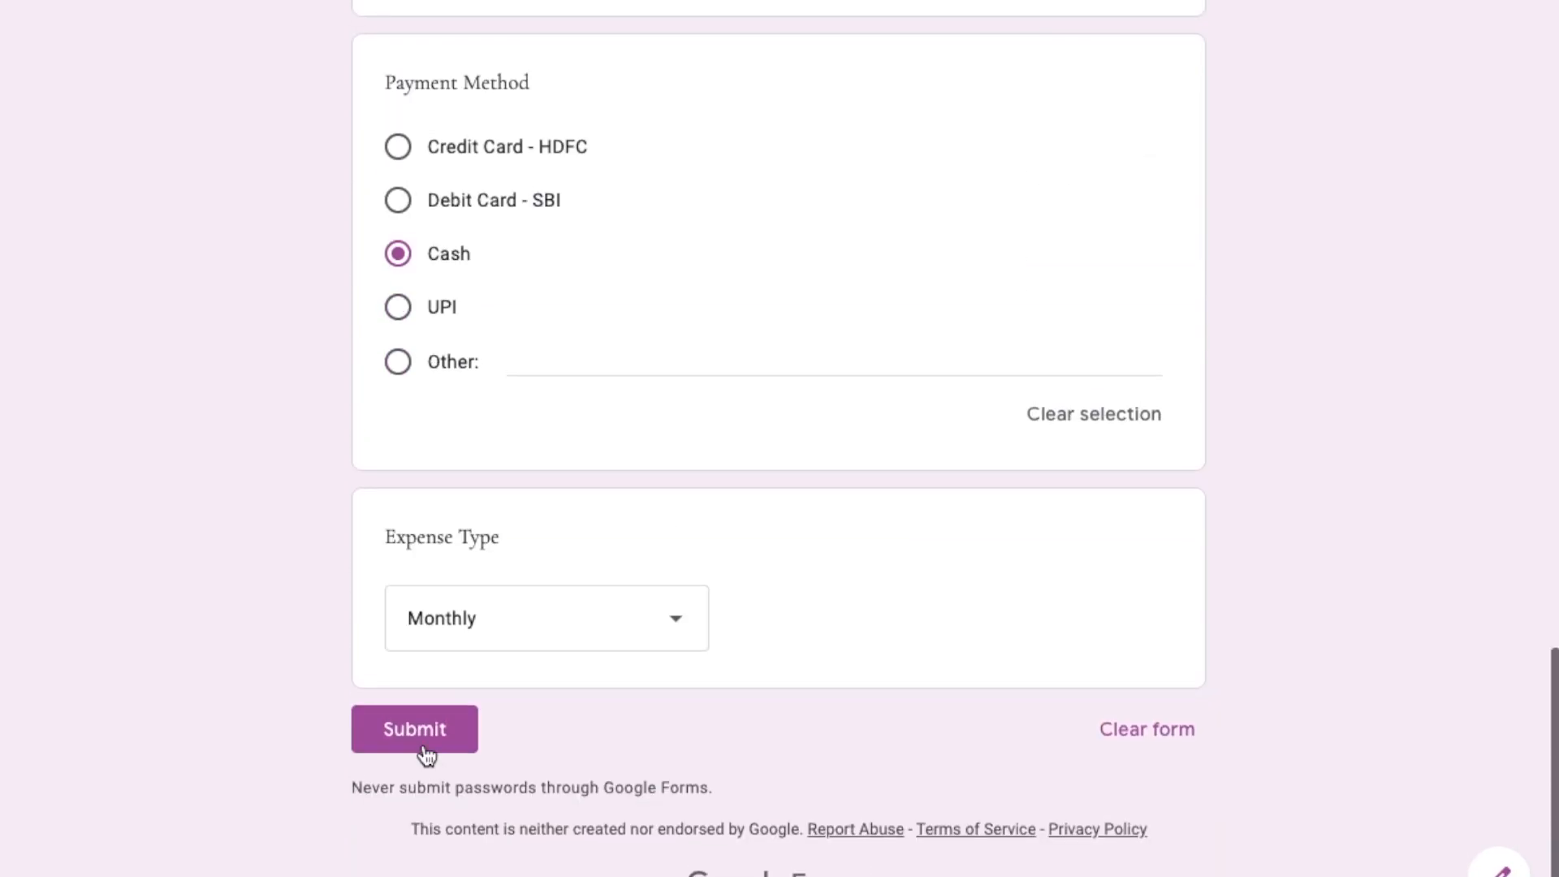
click(422, 735)
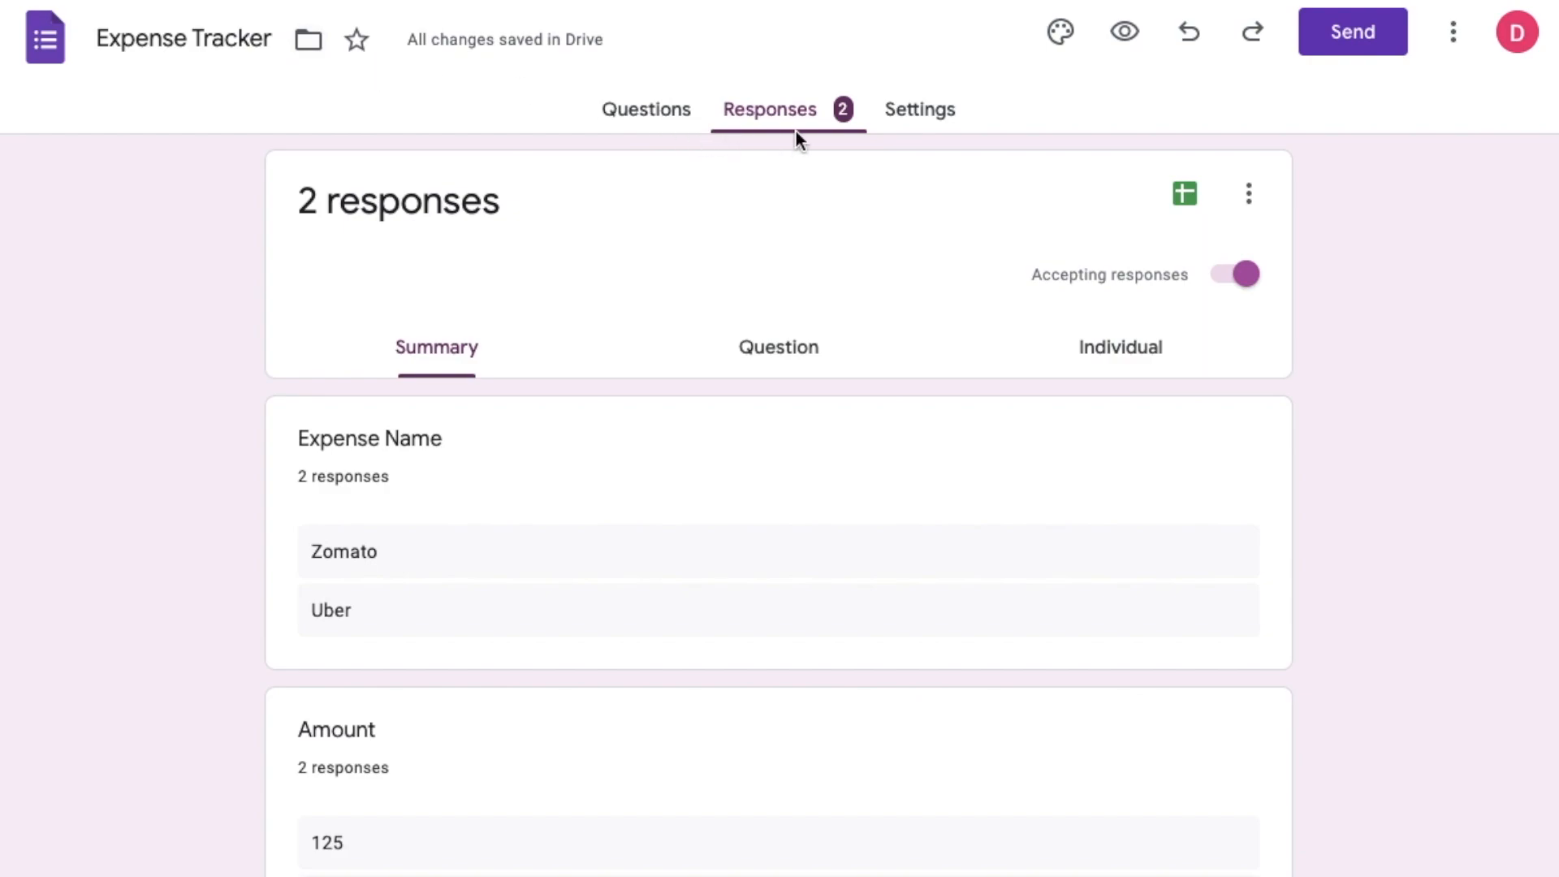
- Examine the form's response summary, from the expense names and amounts through the Category, Paid By, Payment Method and Expense Type charts
scroll(740, 559, down, 10)
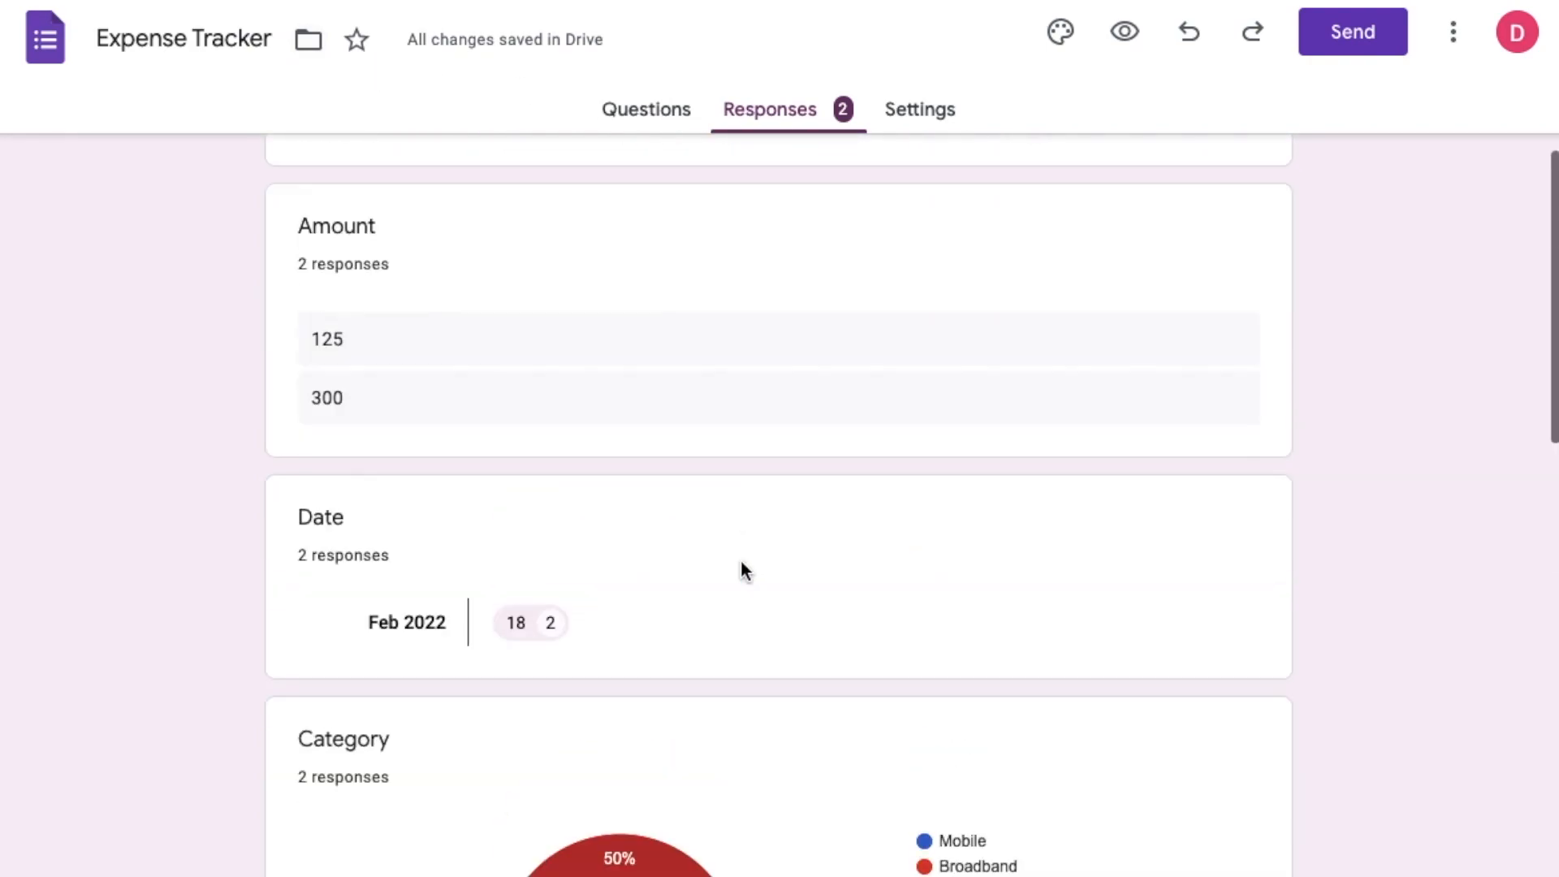
scroll(740, 561, up, 15)
scroll(741, 568, down, 3)
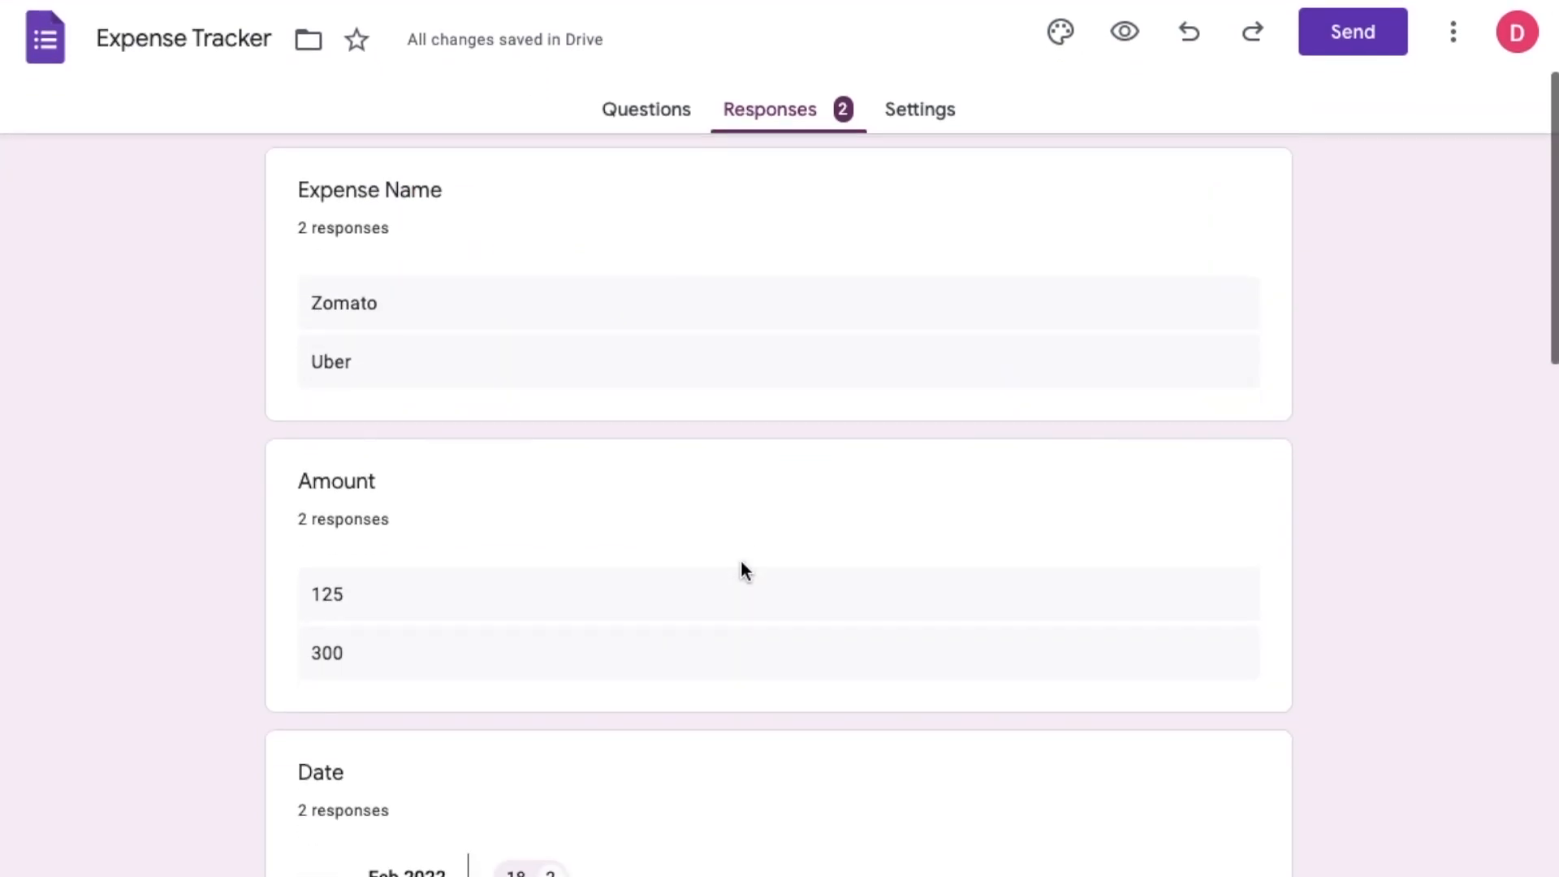
scroll(659, 602, down, 1)
scroll(659, 603, down, 2)
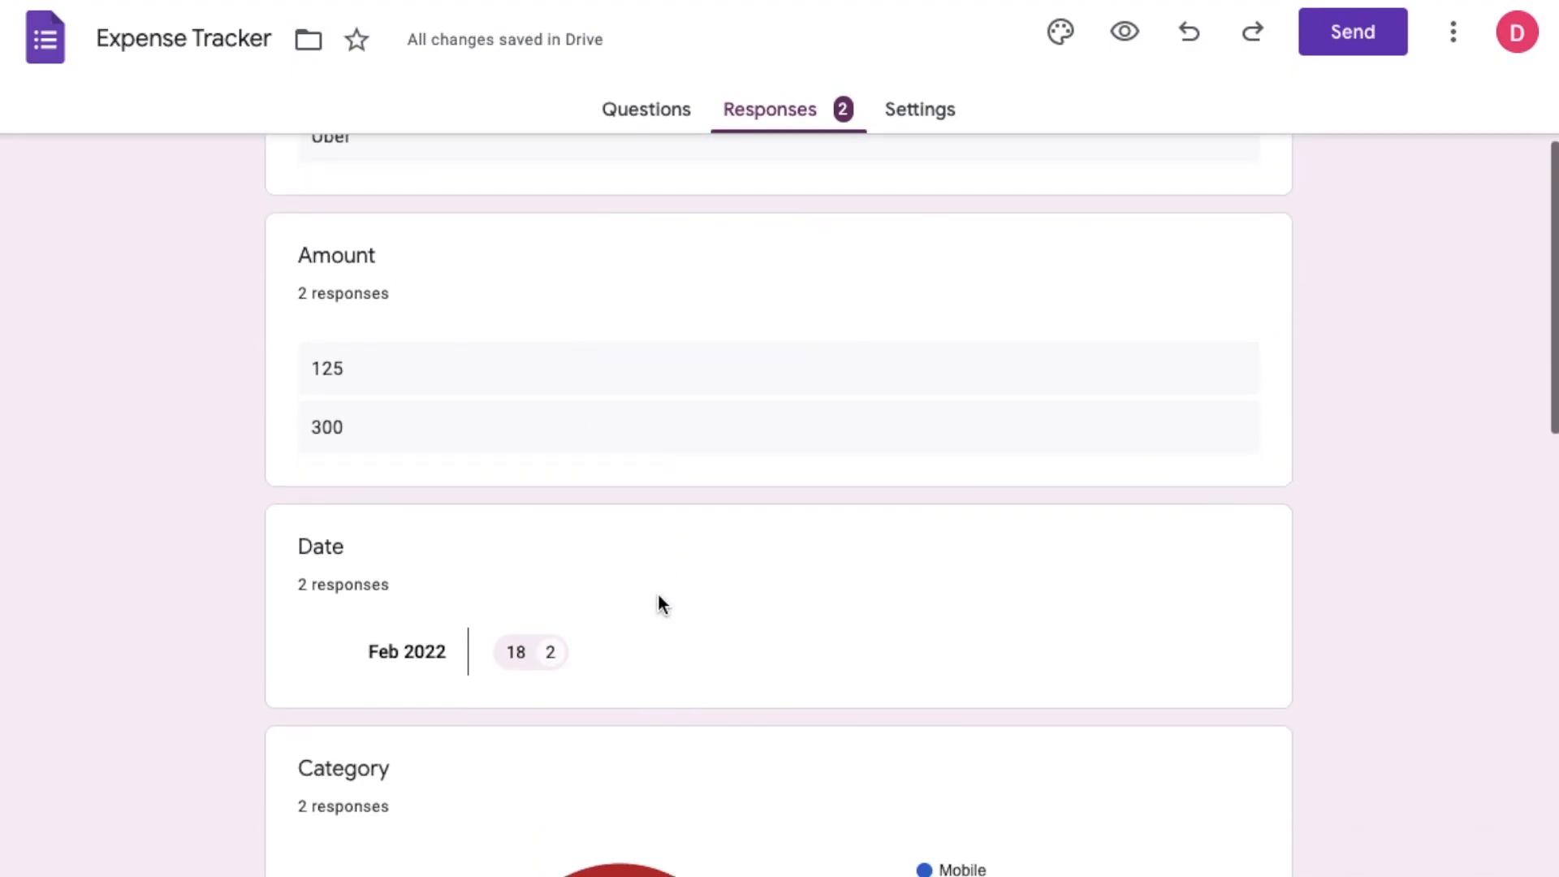
scroll(762, 597, down, 6)
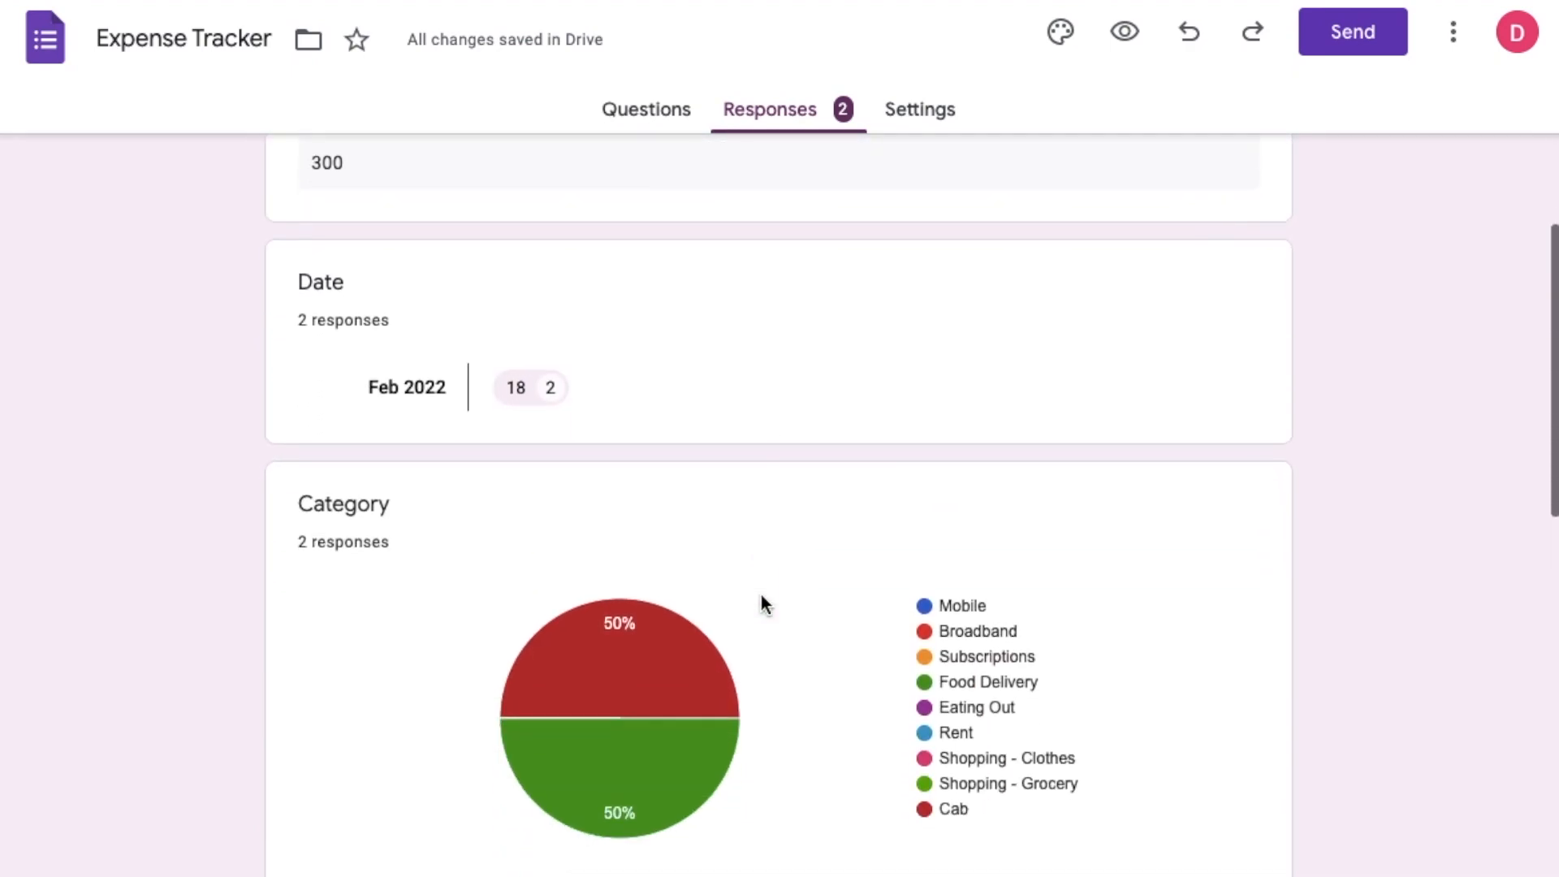
scroll(761, 600, down, 2)
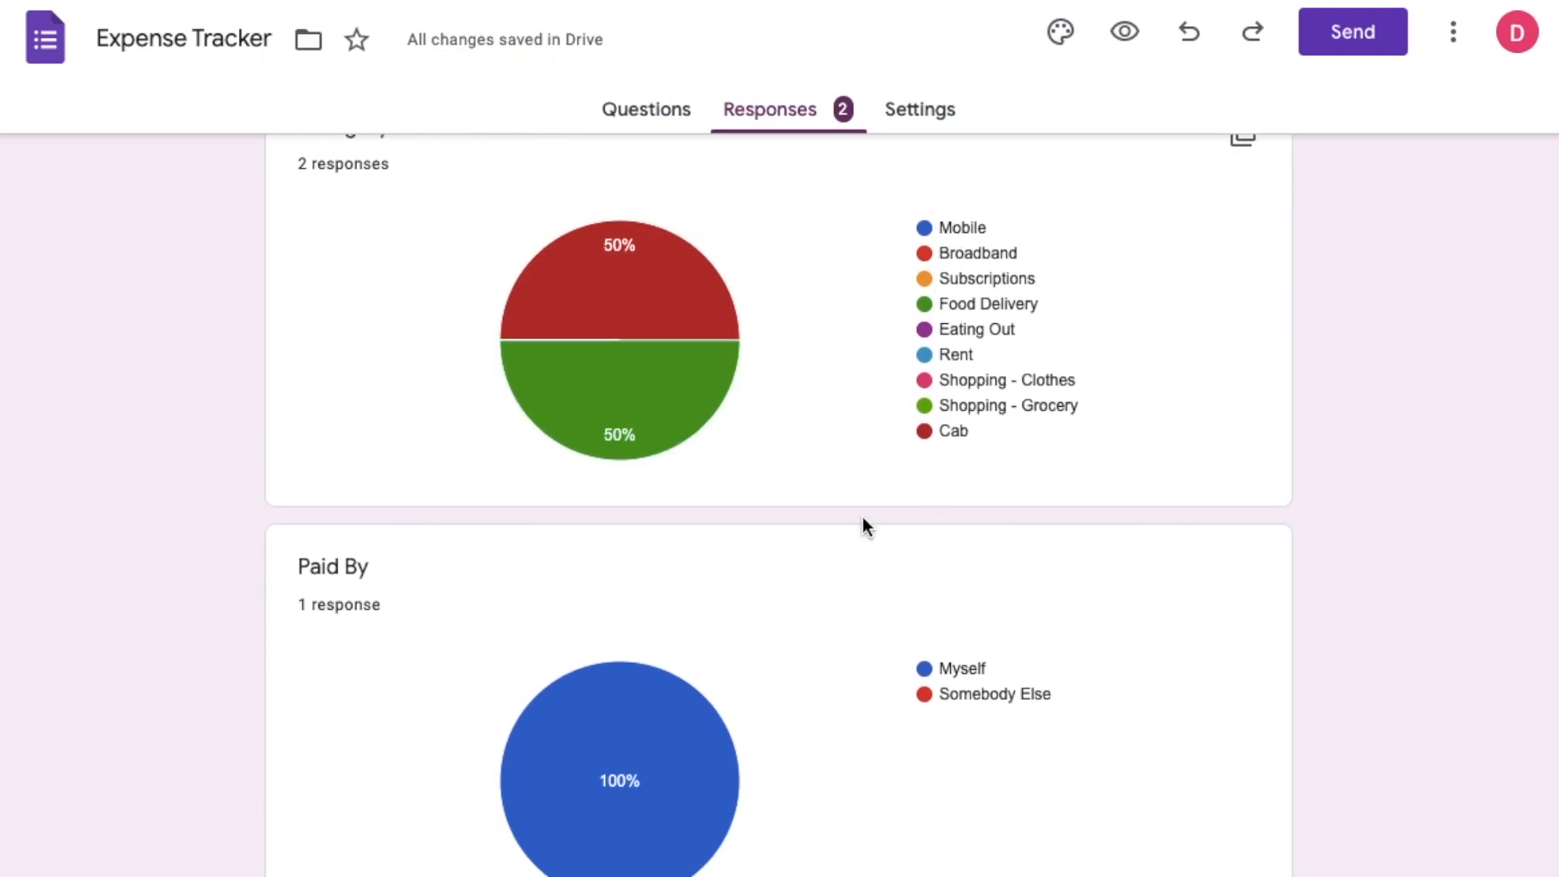
scroll(852, 625, down, 1)
scroll(853, 621, down, 4)
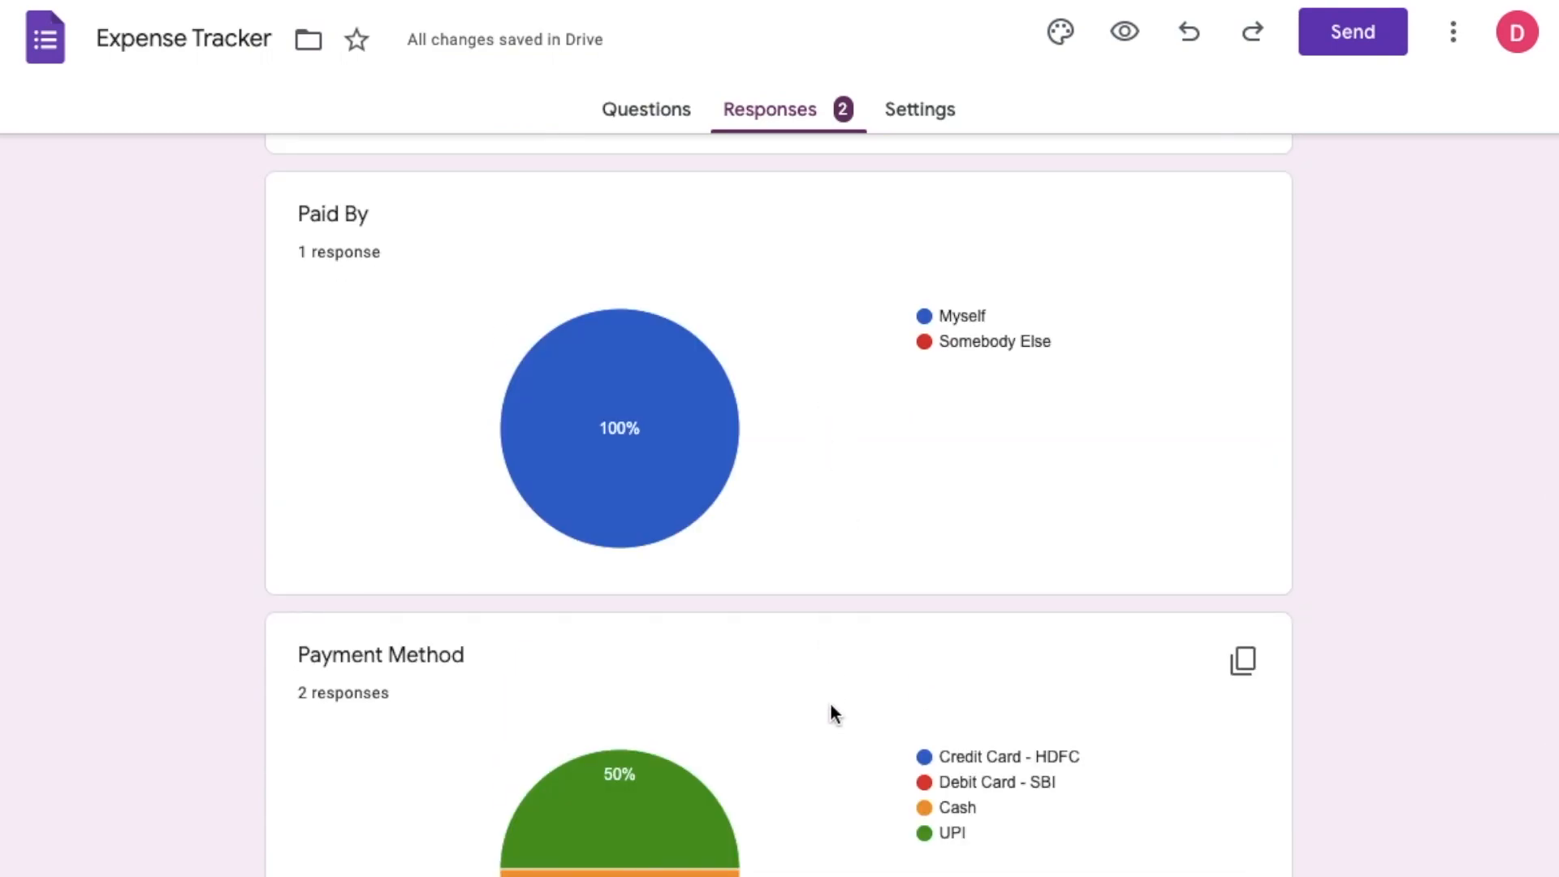
scroll(830, 703, down, 3)
scroll(829, 703, down, 5)
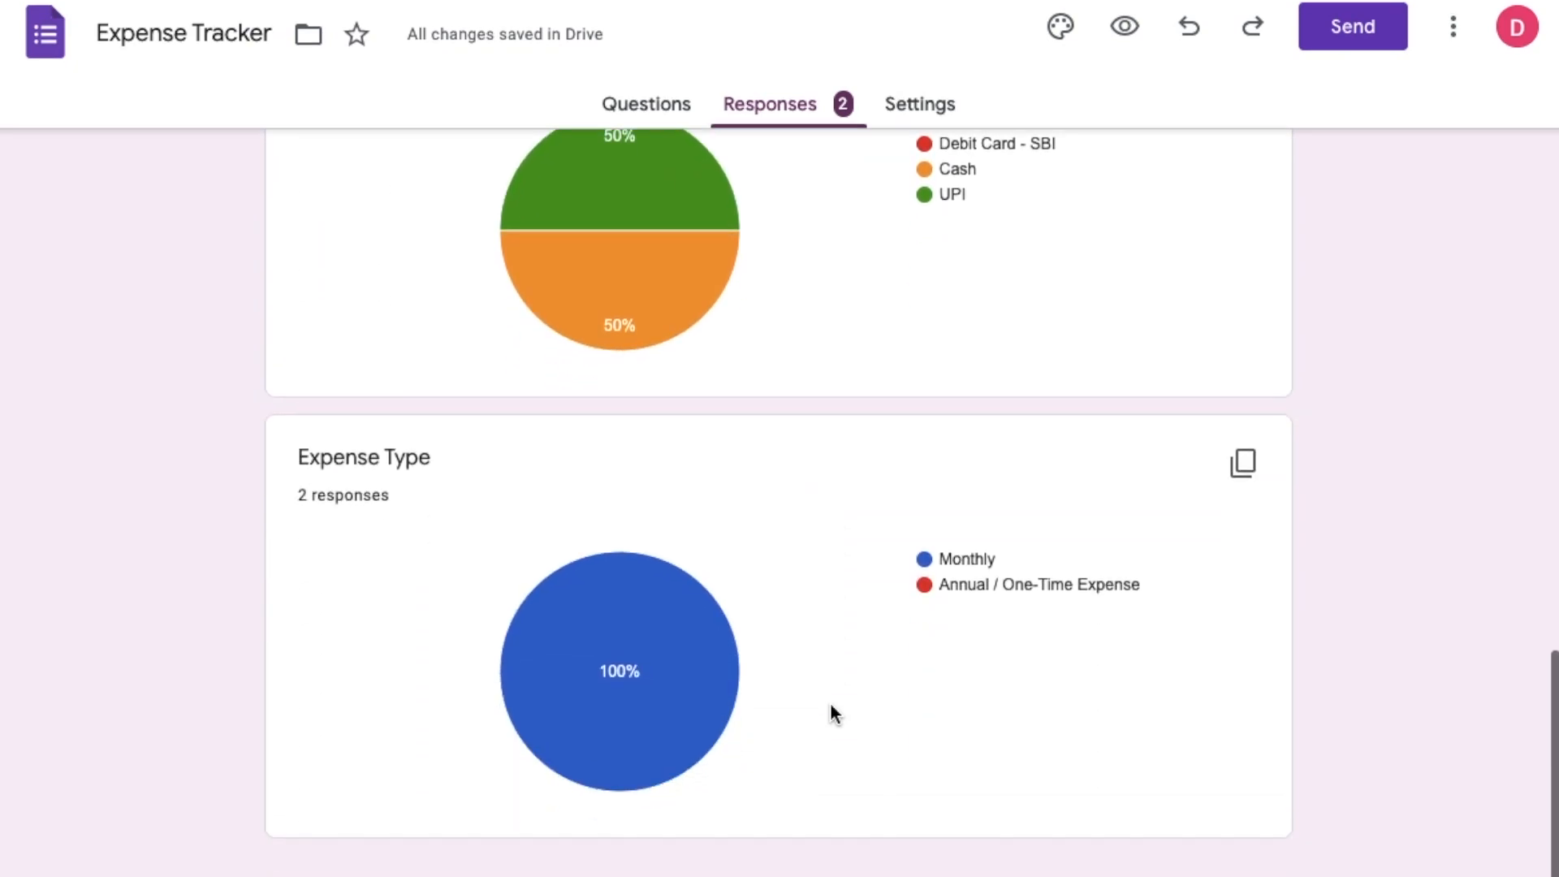
- Review the response summary again, from the Expense Type chart back up through the Date and Amount answers
scroll(830, 703, up, 11)
scroll(830, 703, up, 9)
scroll(807, 671, down, 20)
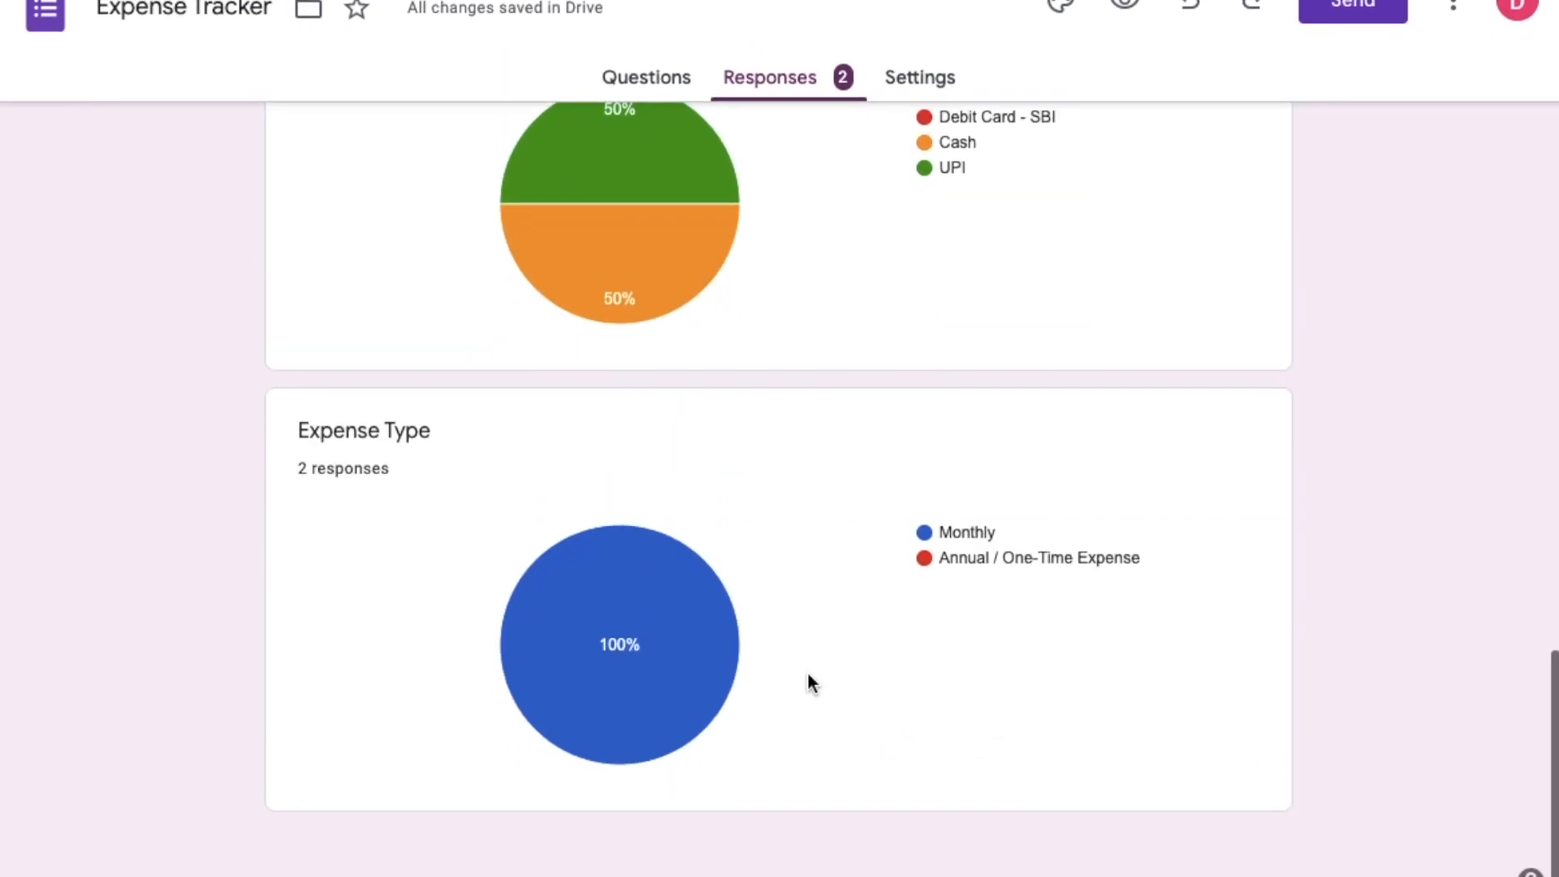
scroll(807, 671, up, 8)
scroll(807, 676, up, 10)
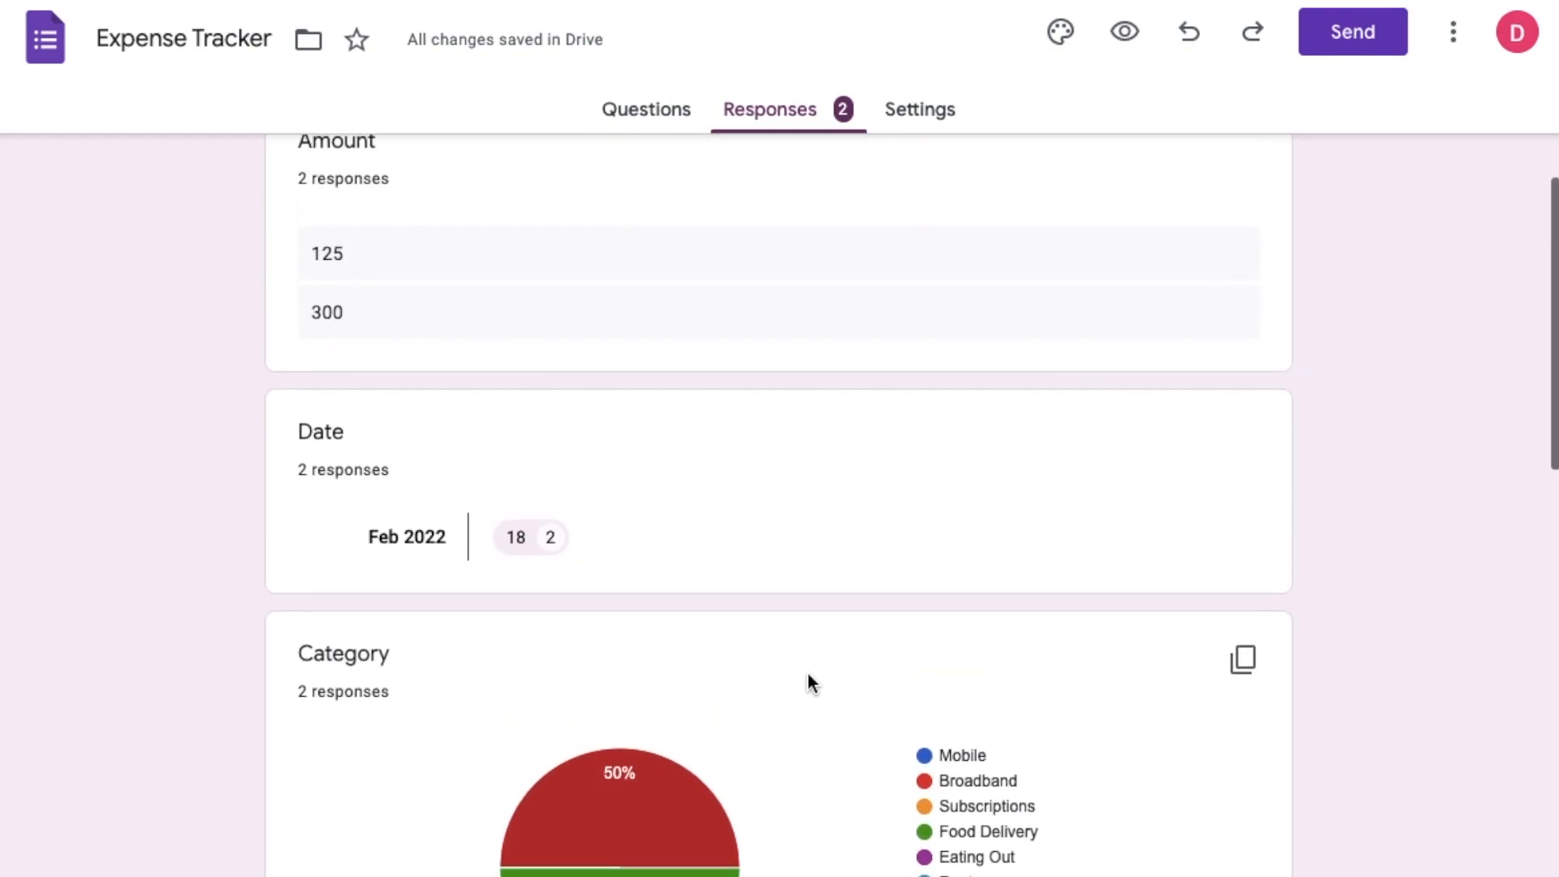
scroll(807, 670, up, 8)
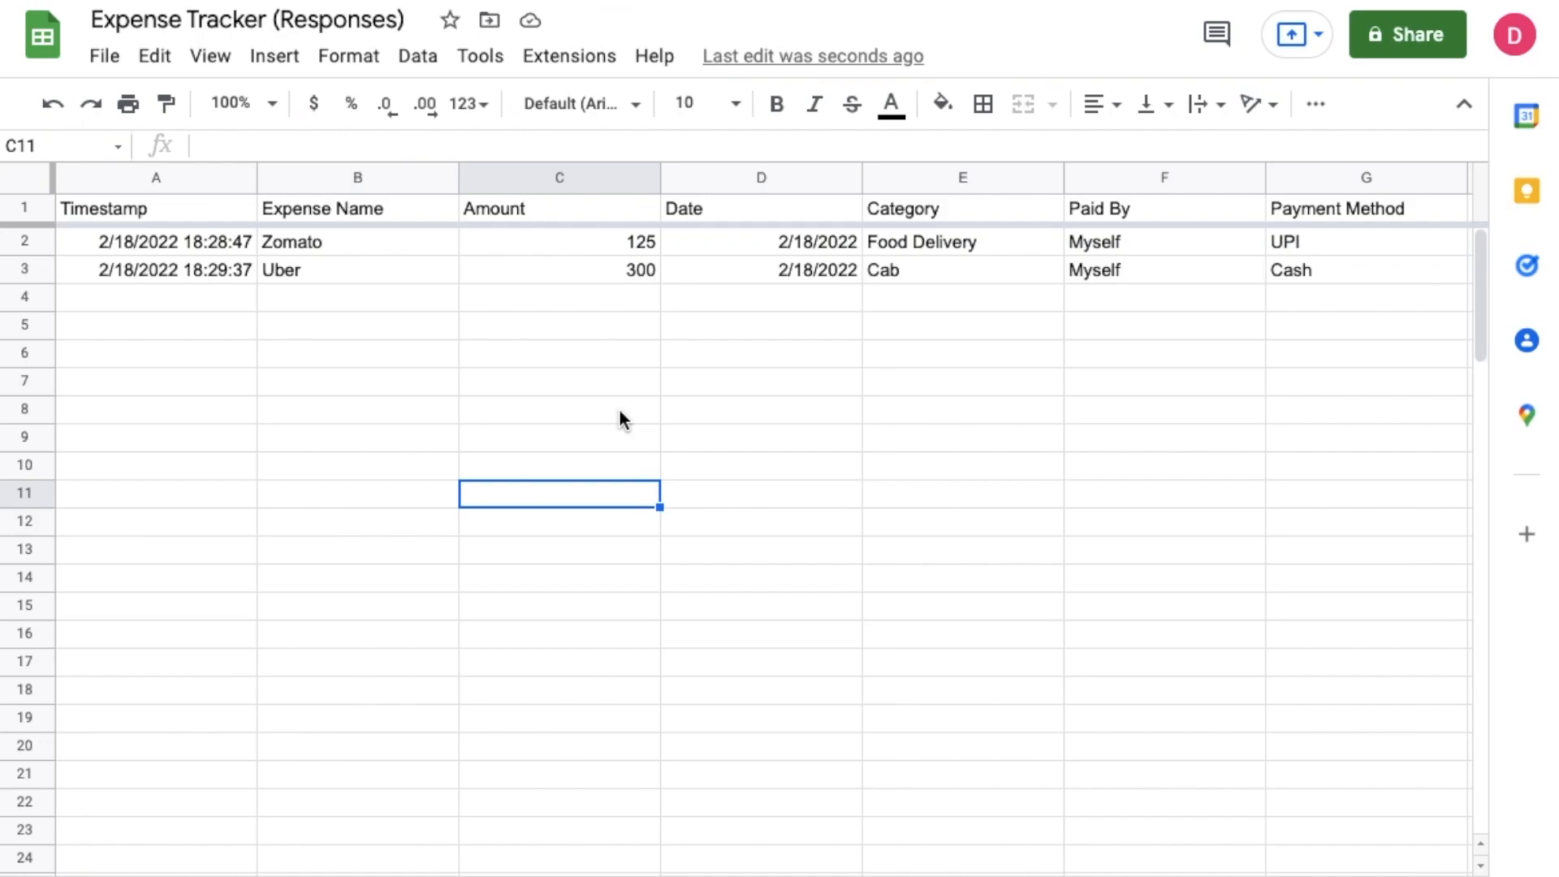
- Switch to the Expense Tracker (Responses) spreadsheet and select all response columns from Timestamp to Expense Type (A:H)
click(202, 212)
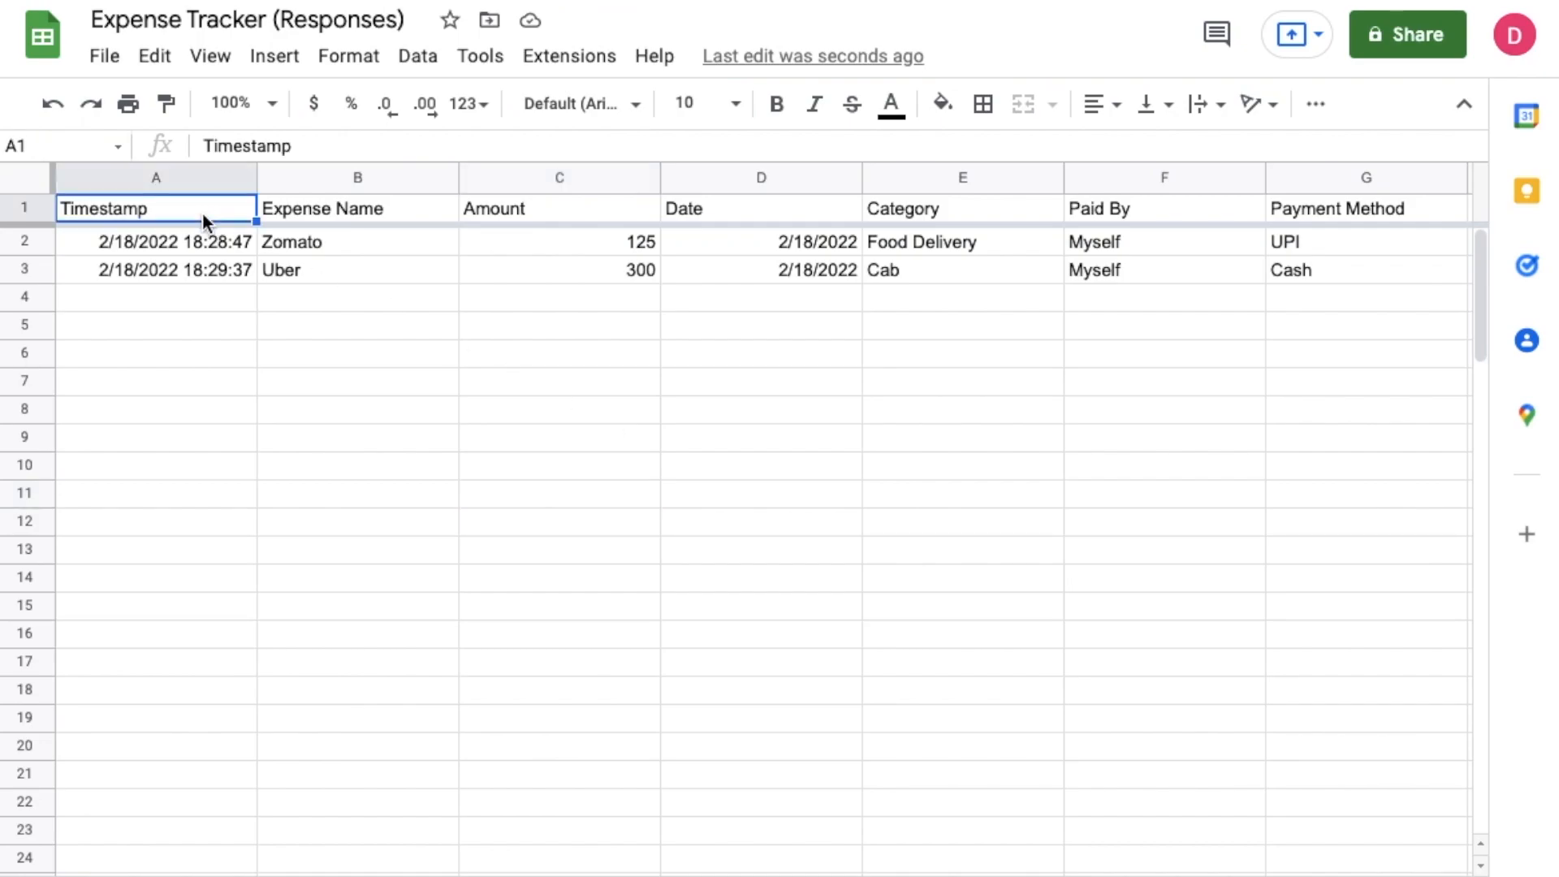
click(167, 177)
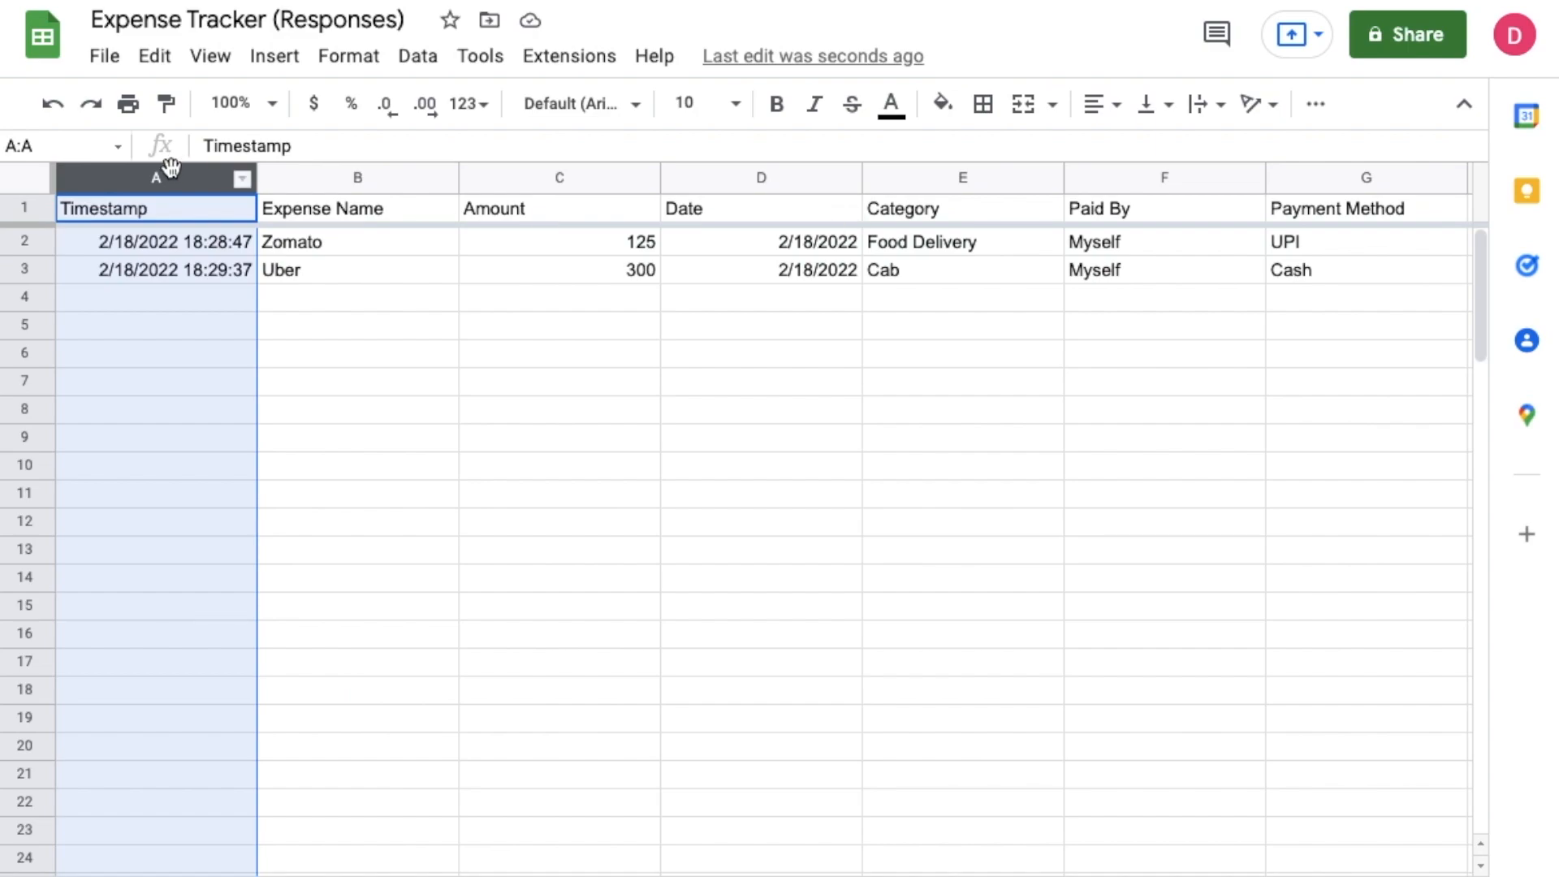
click(431, 270)
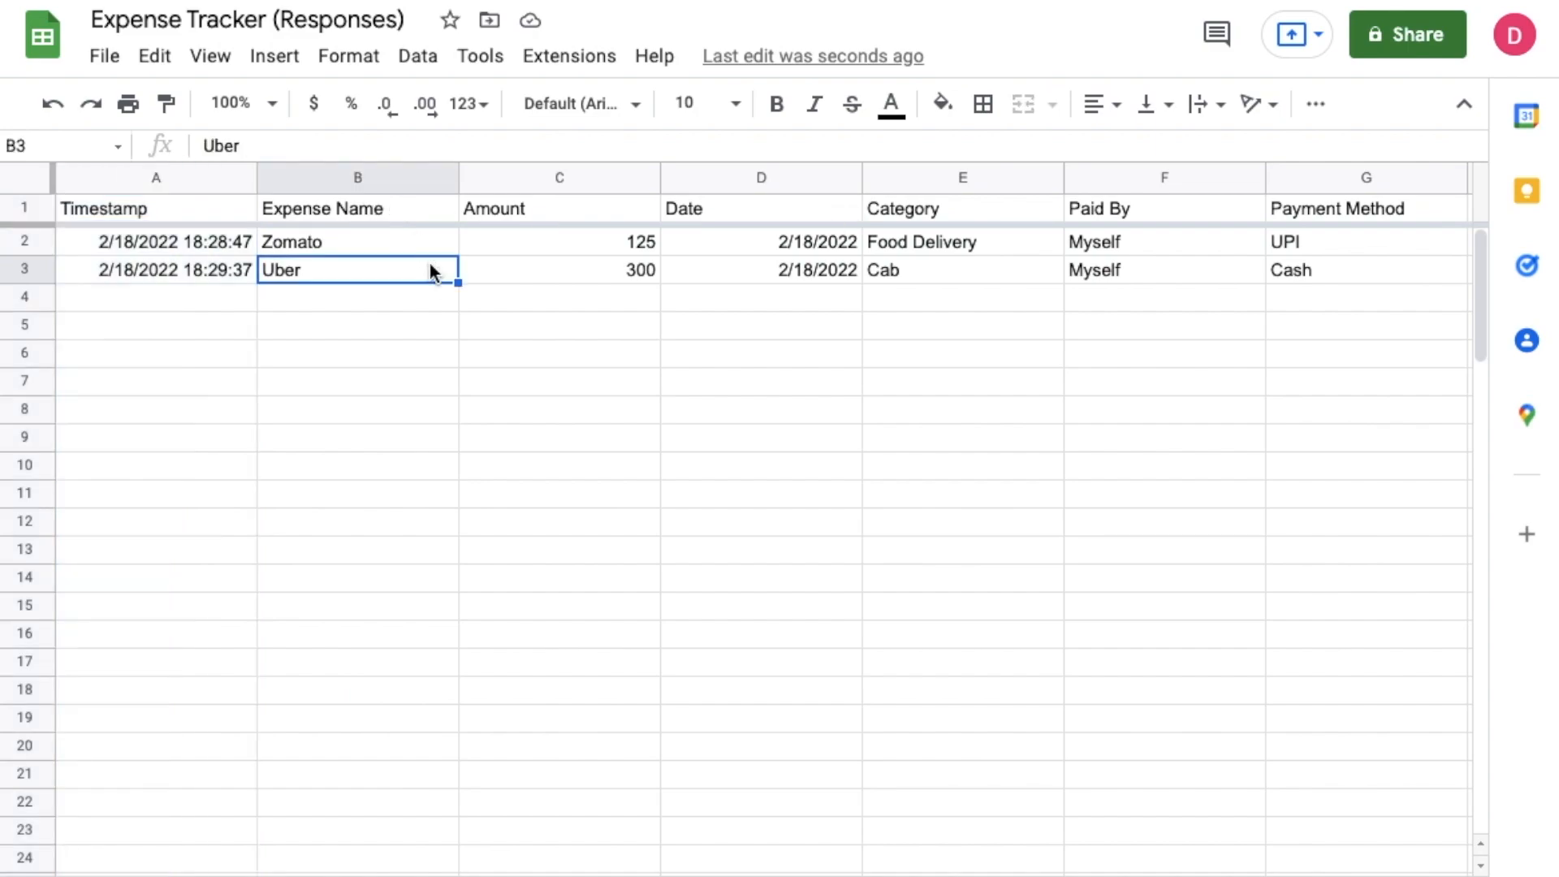
click(197, 179)
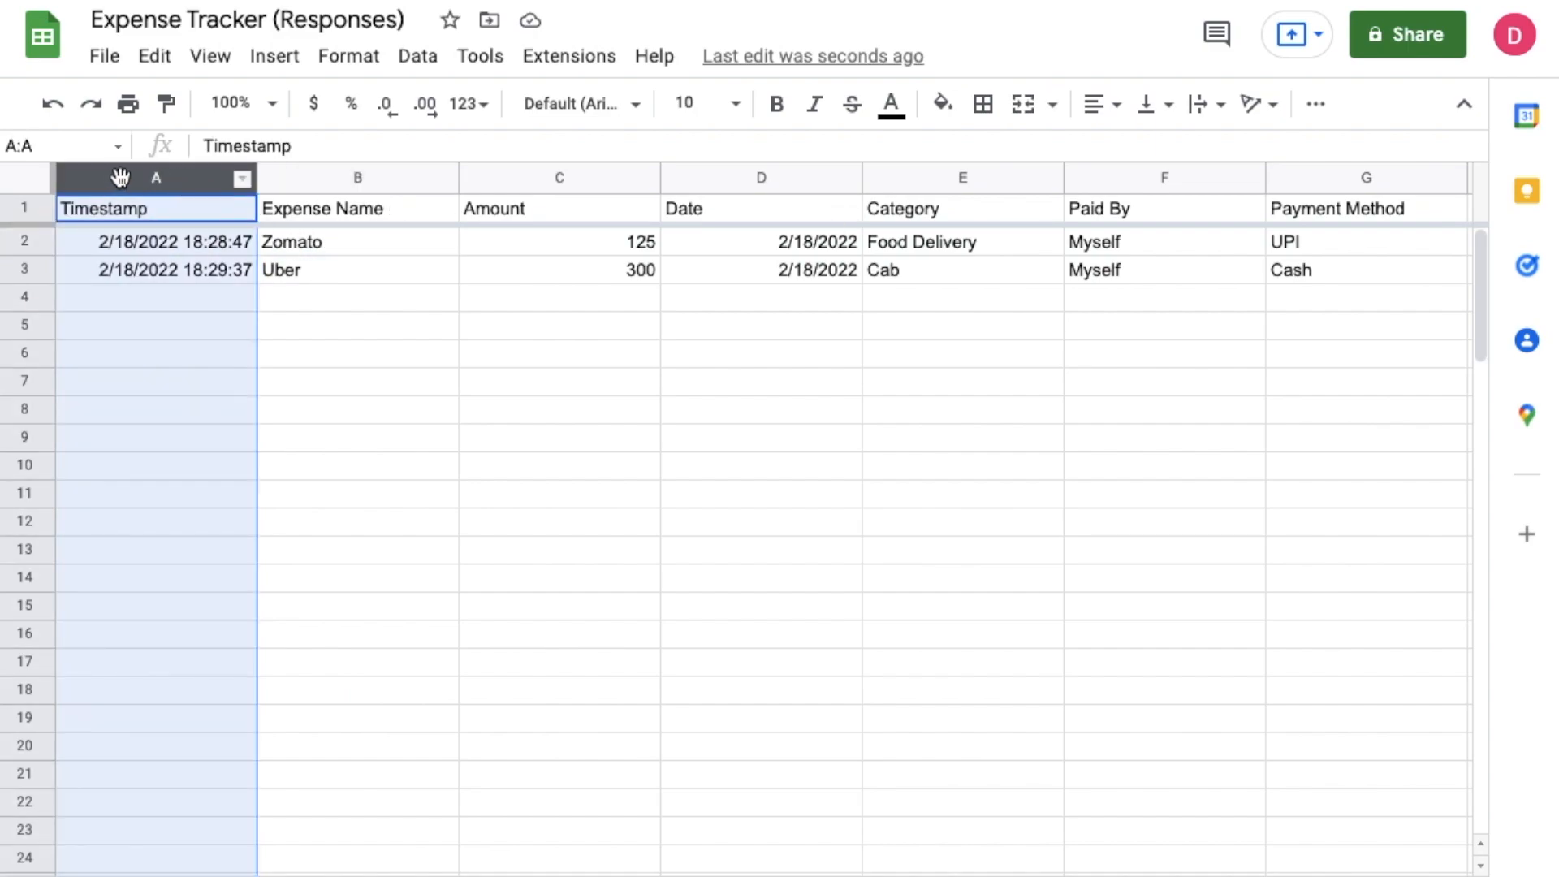
scroll(1050, 254, right, 3)
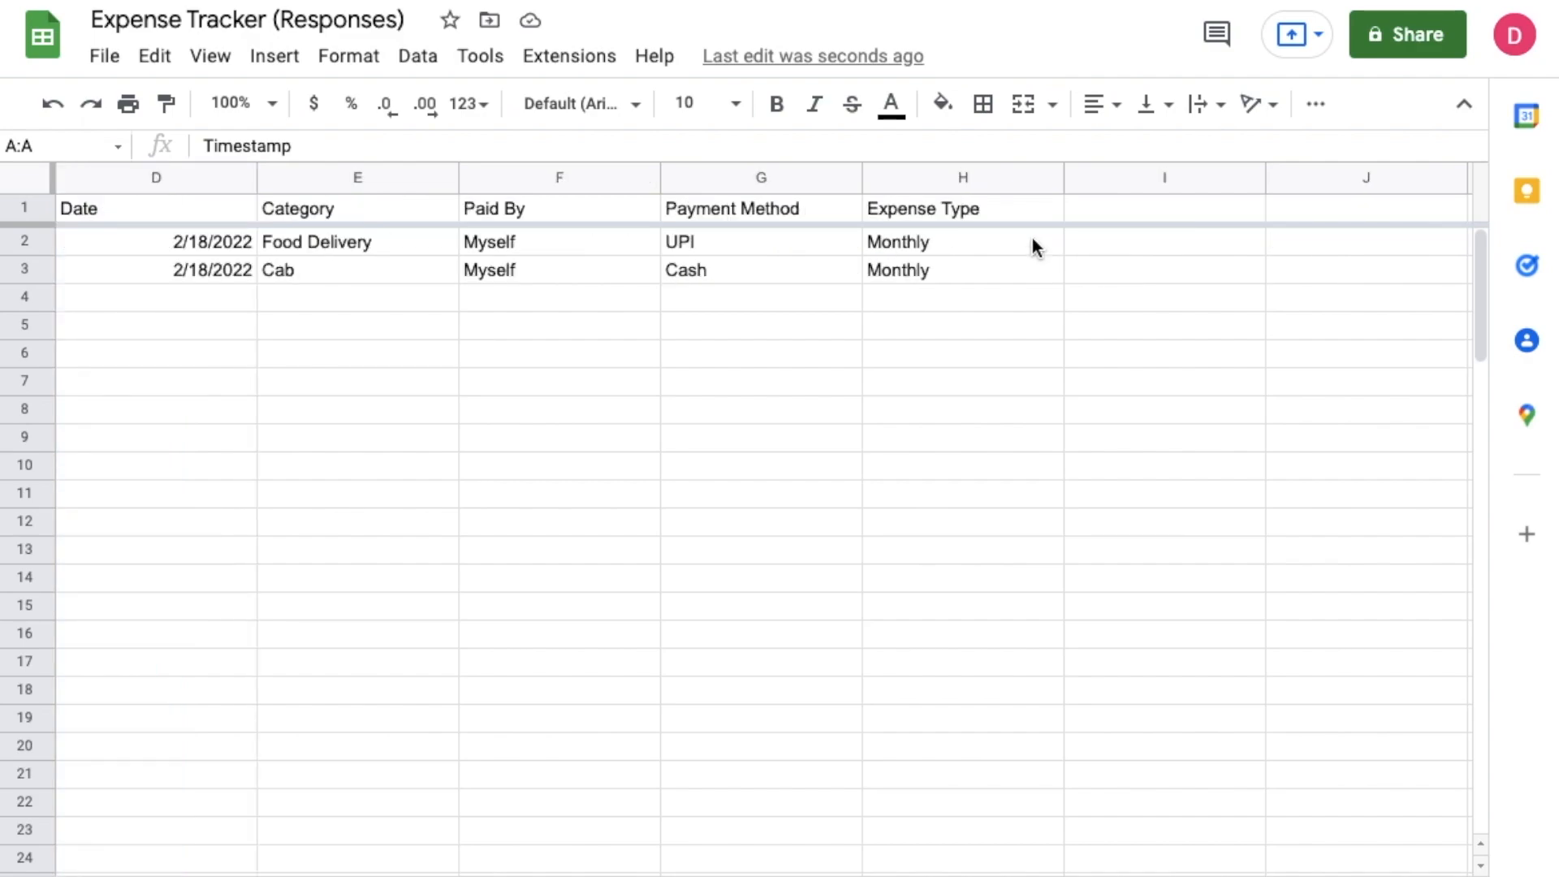
shift+click(976, 179)
scroll(708, 402, left, 3)
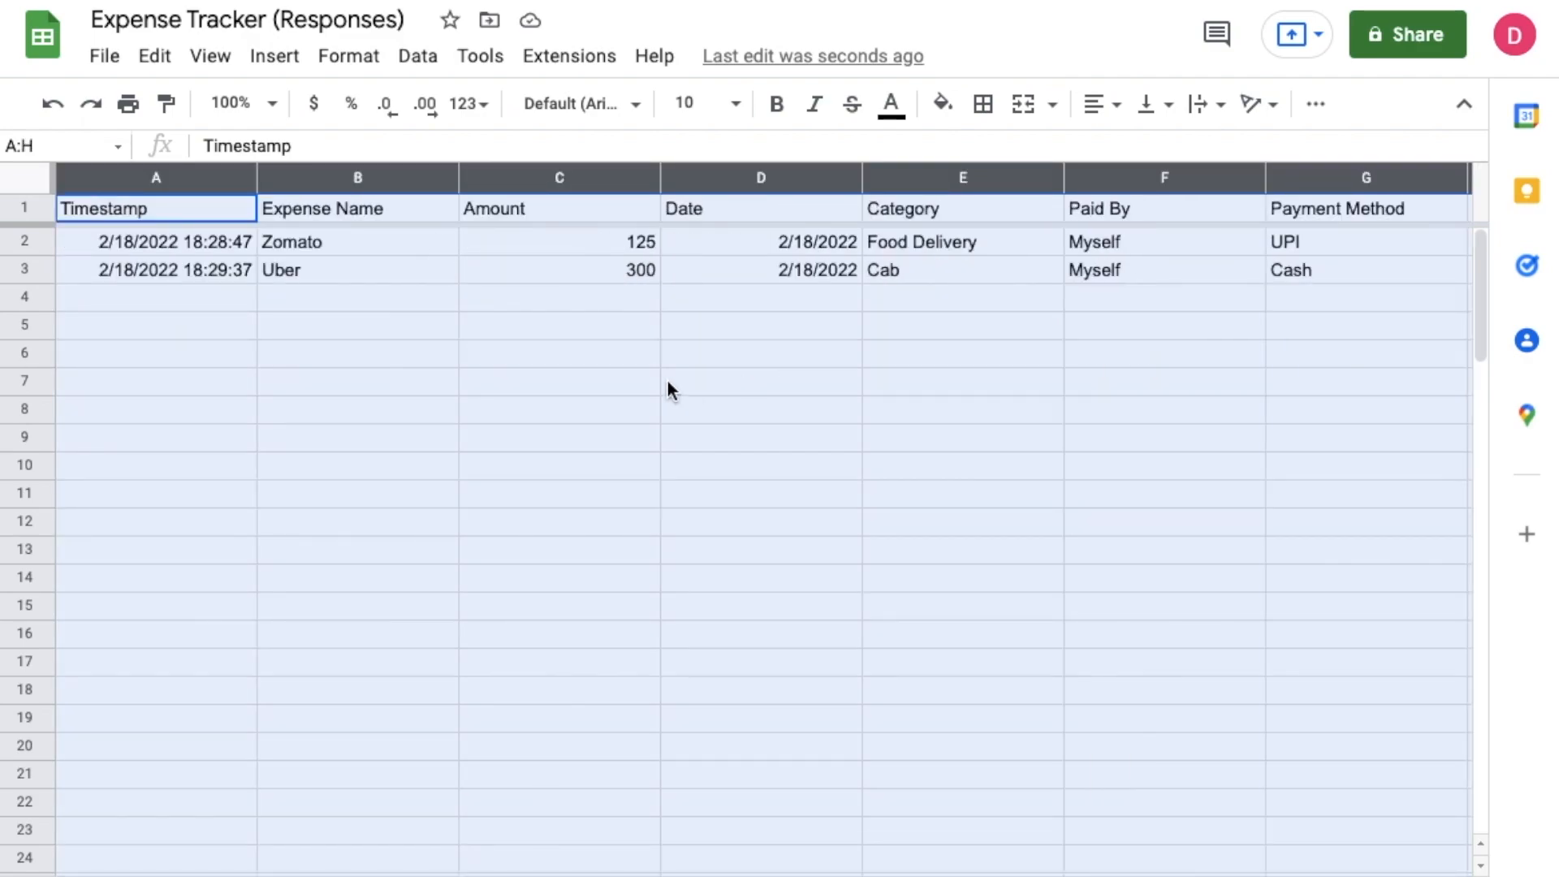
- Create a pivot table from the selected response columns in the existing sheet at Sheet2!A1
click(275, 65)
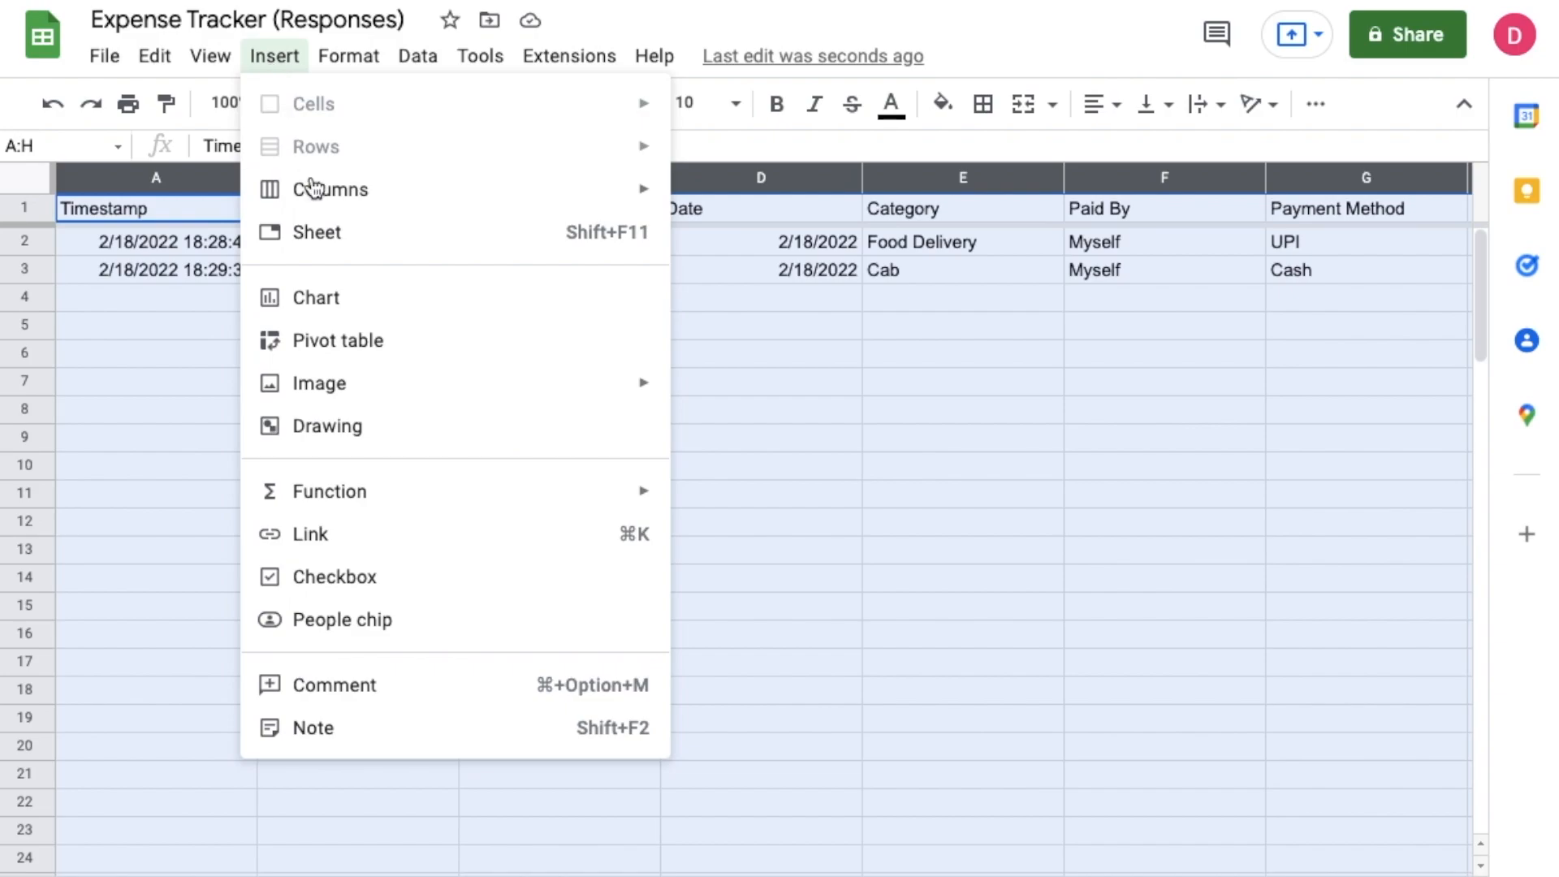
click(395, 355)
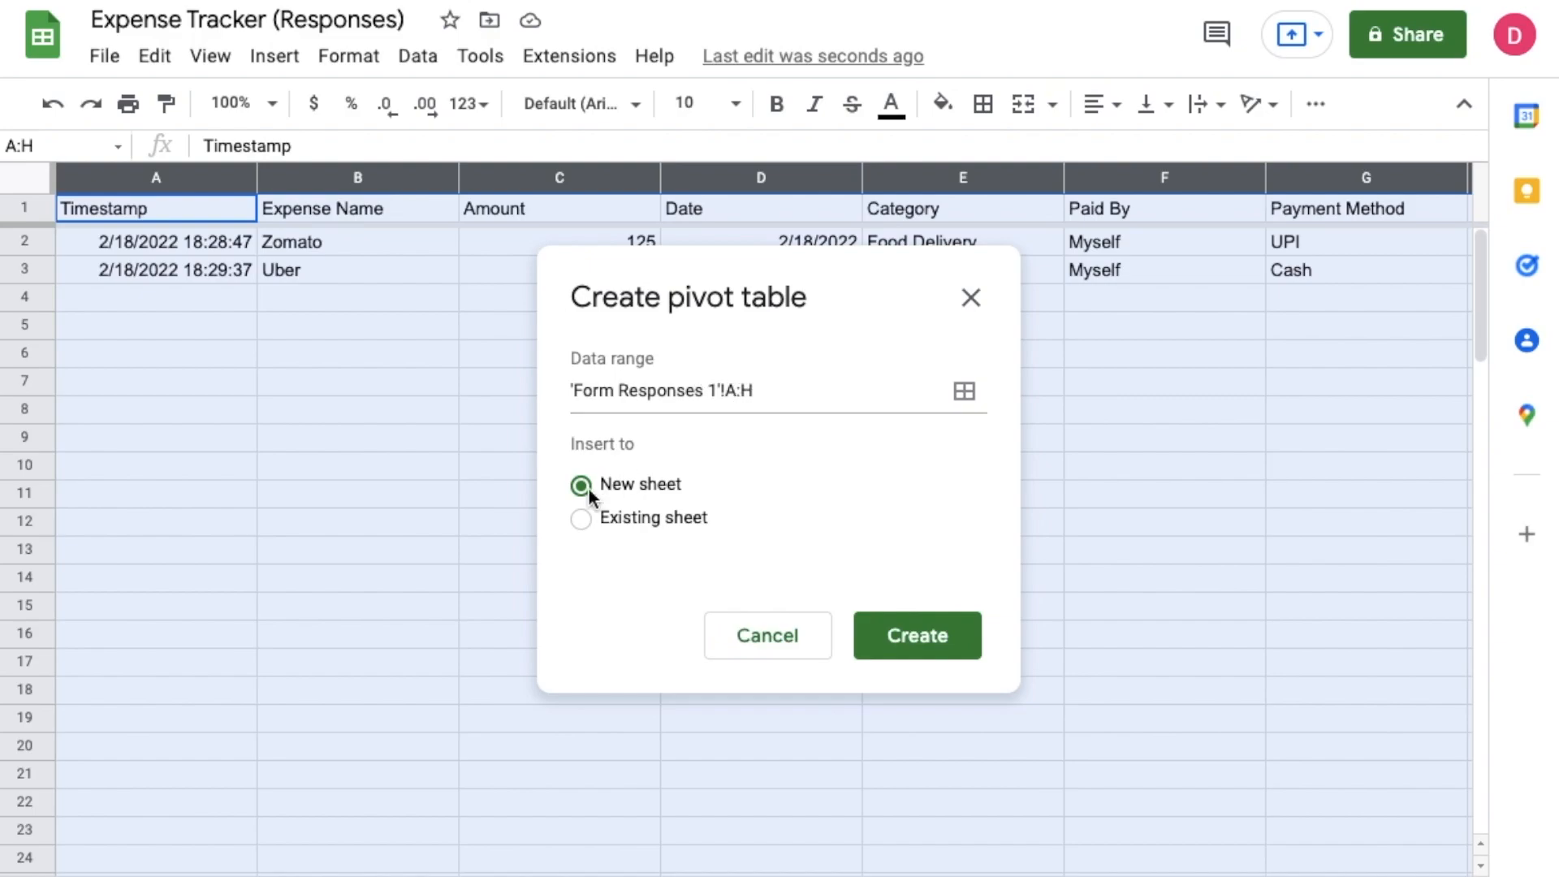
click(583, 523)
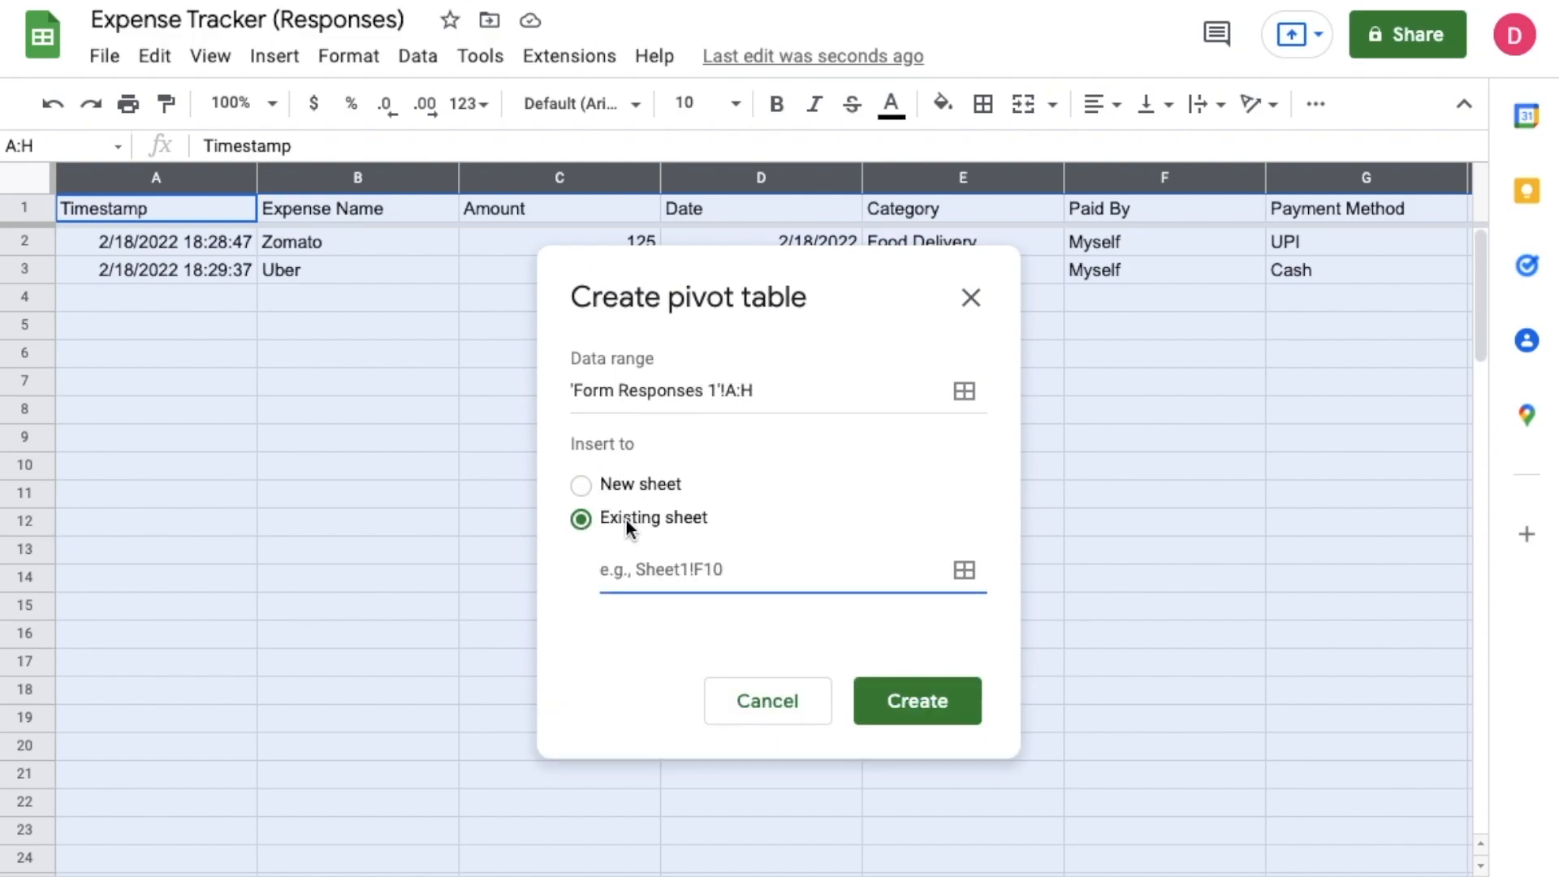
click(965, 578)
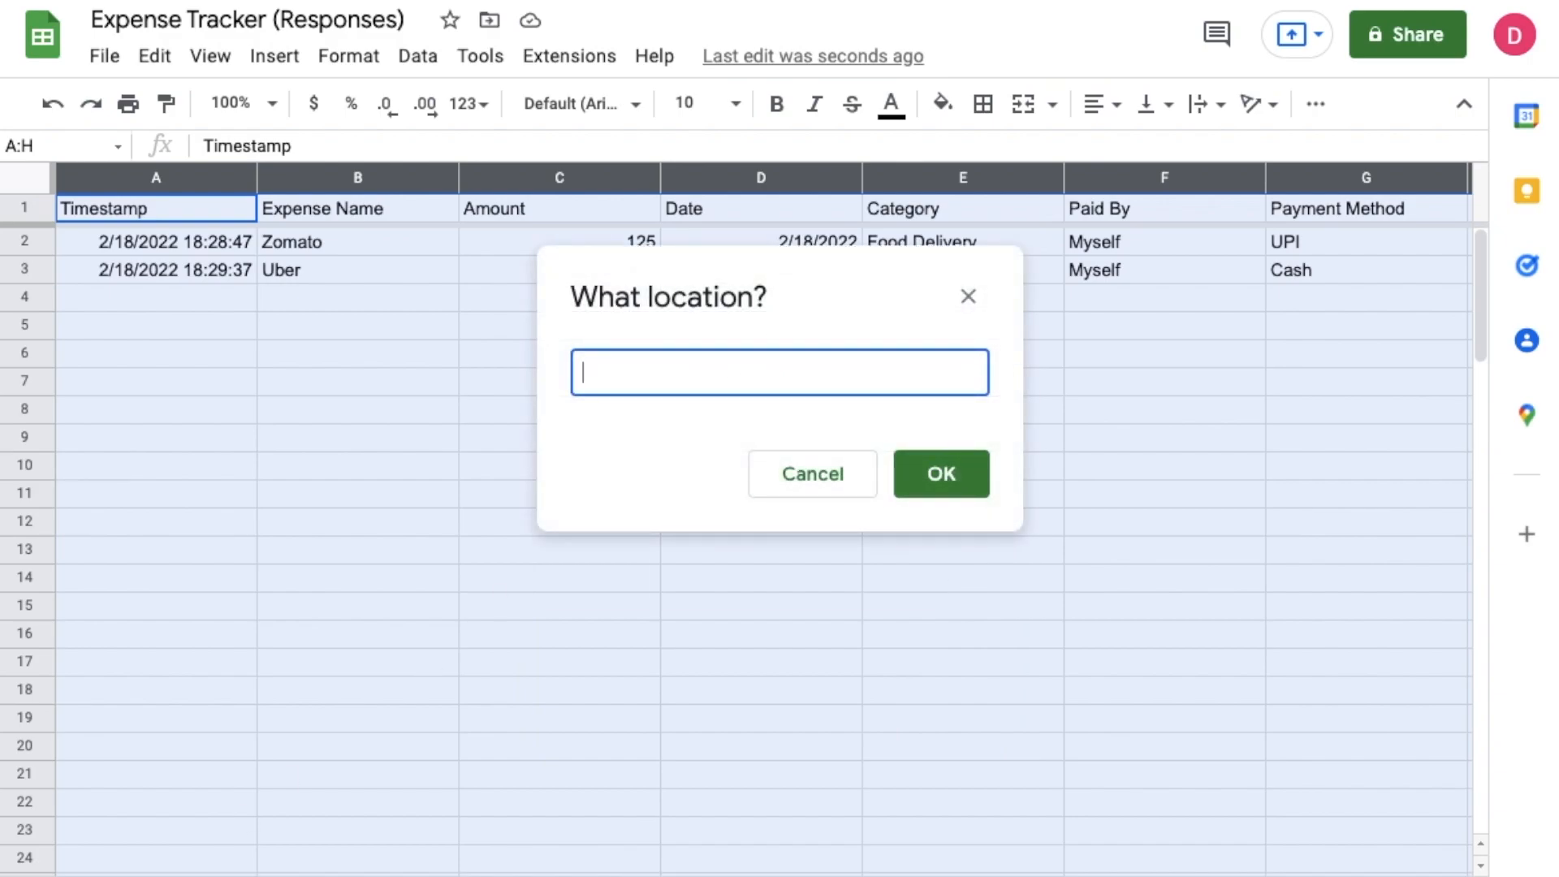
click(69, 876)
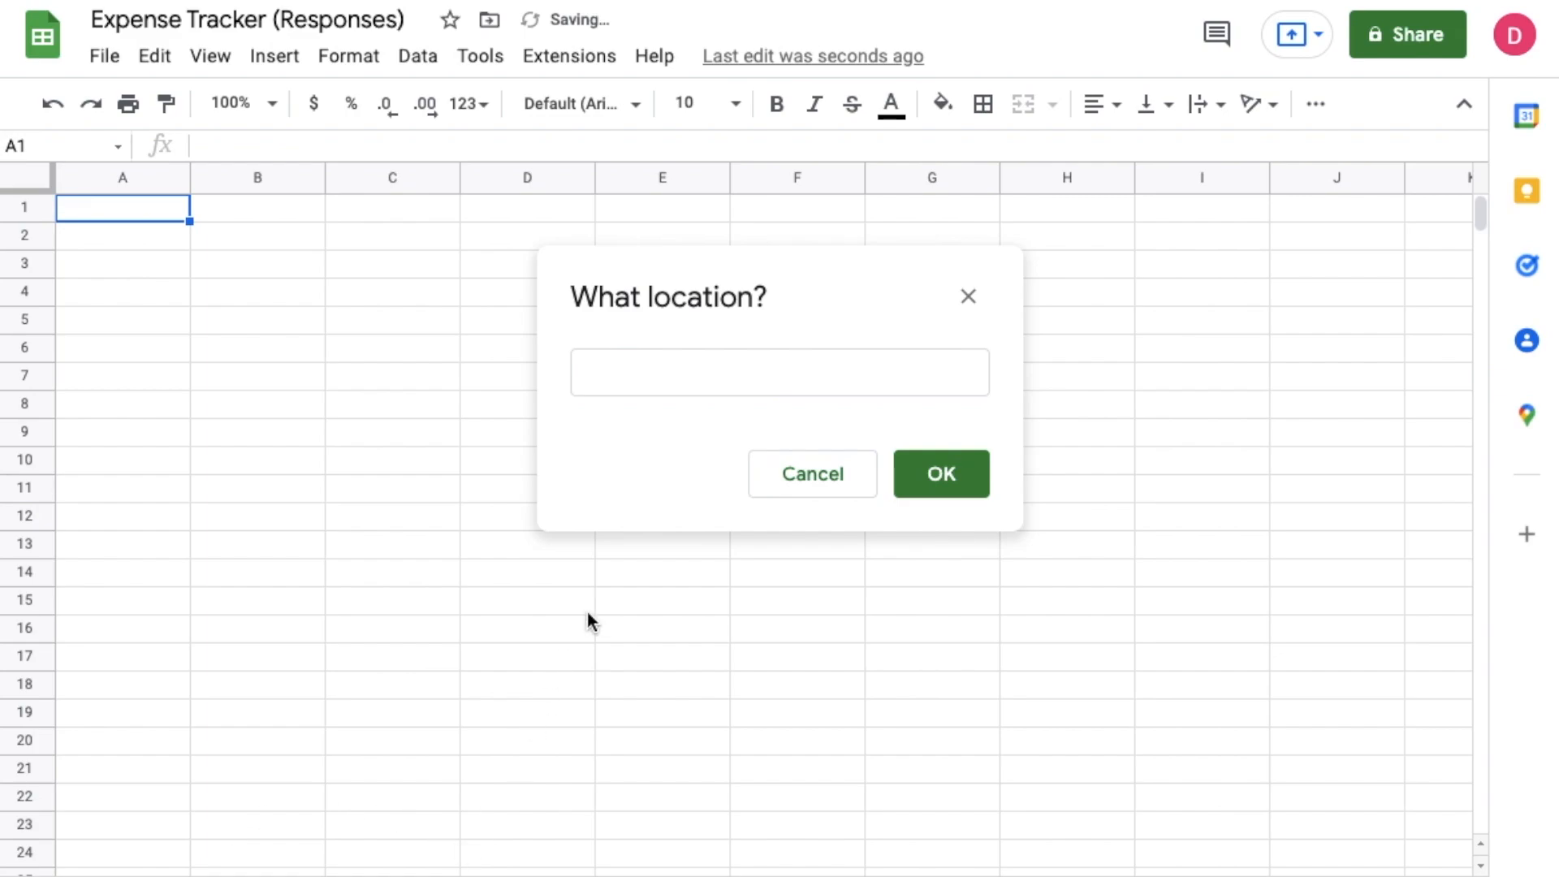
click(130, 212)
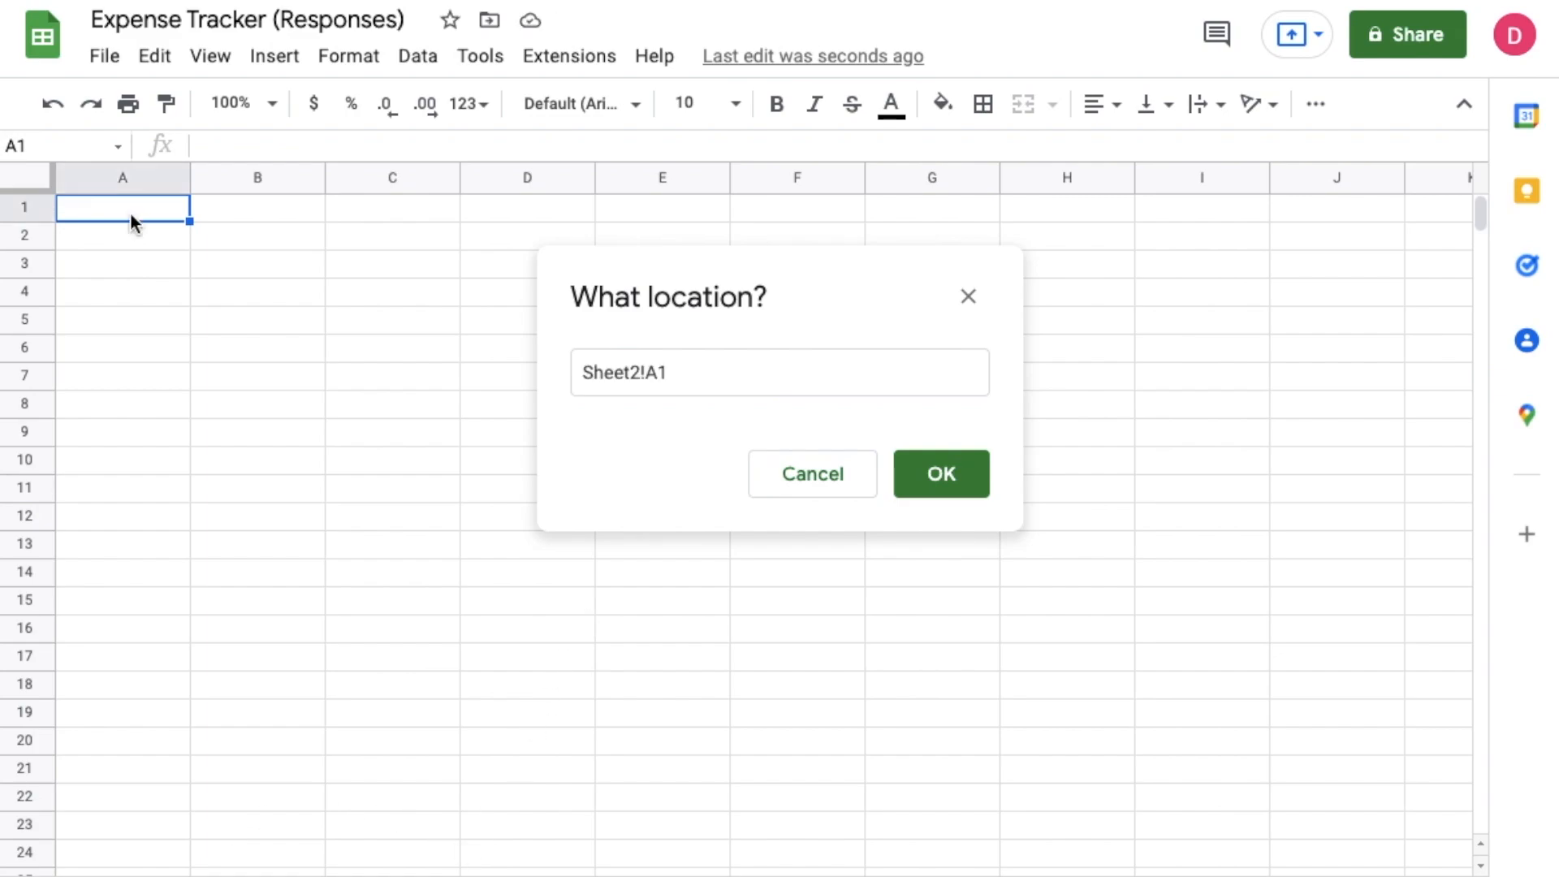
click(942, 464)
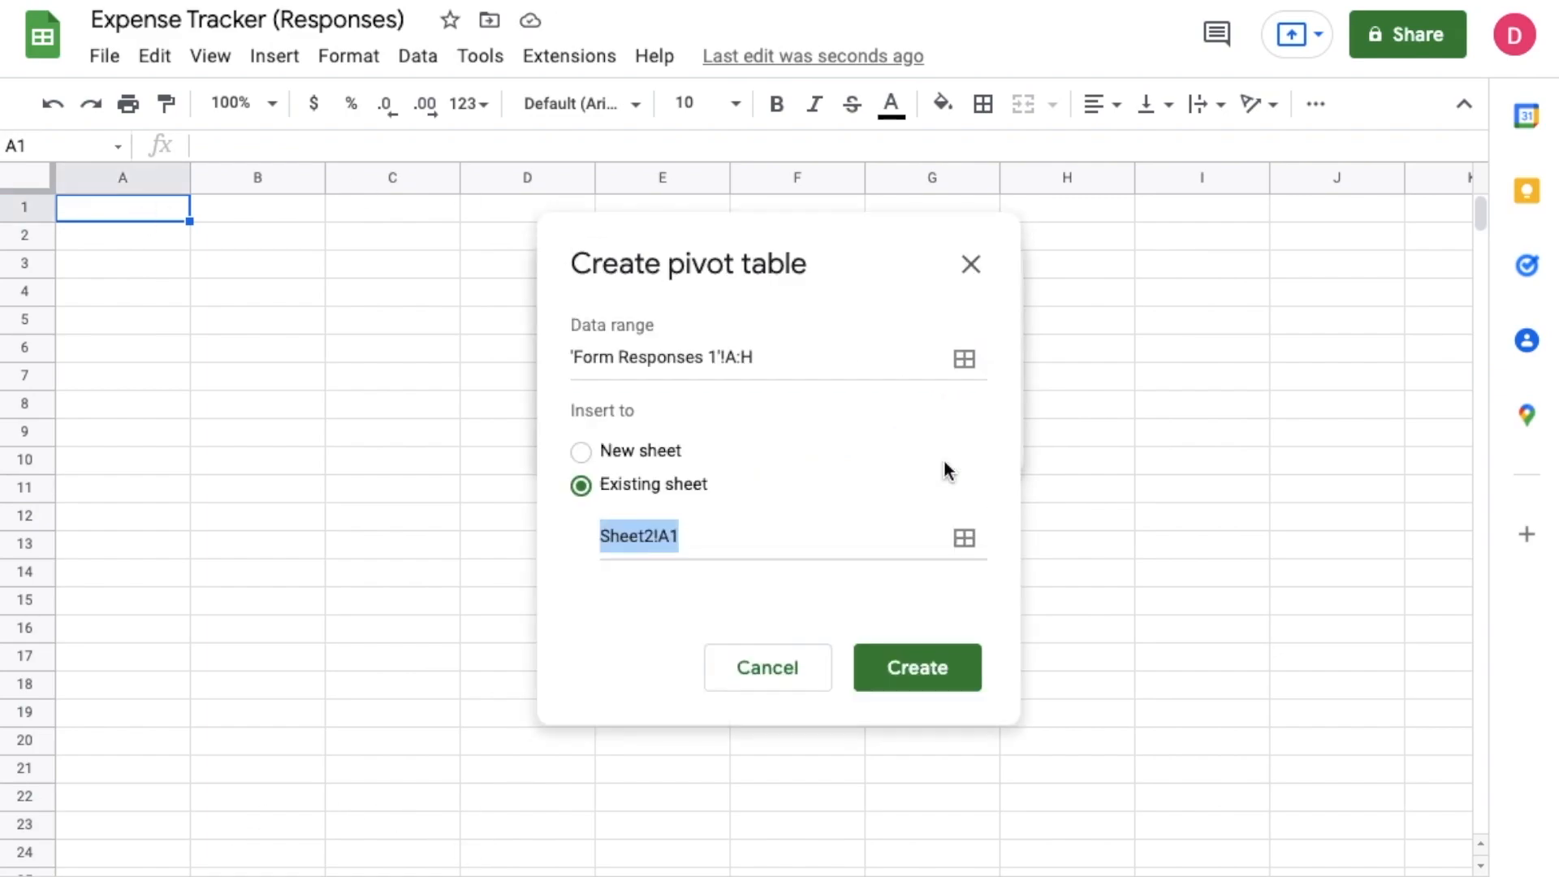
click(950, 659)
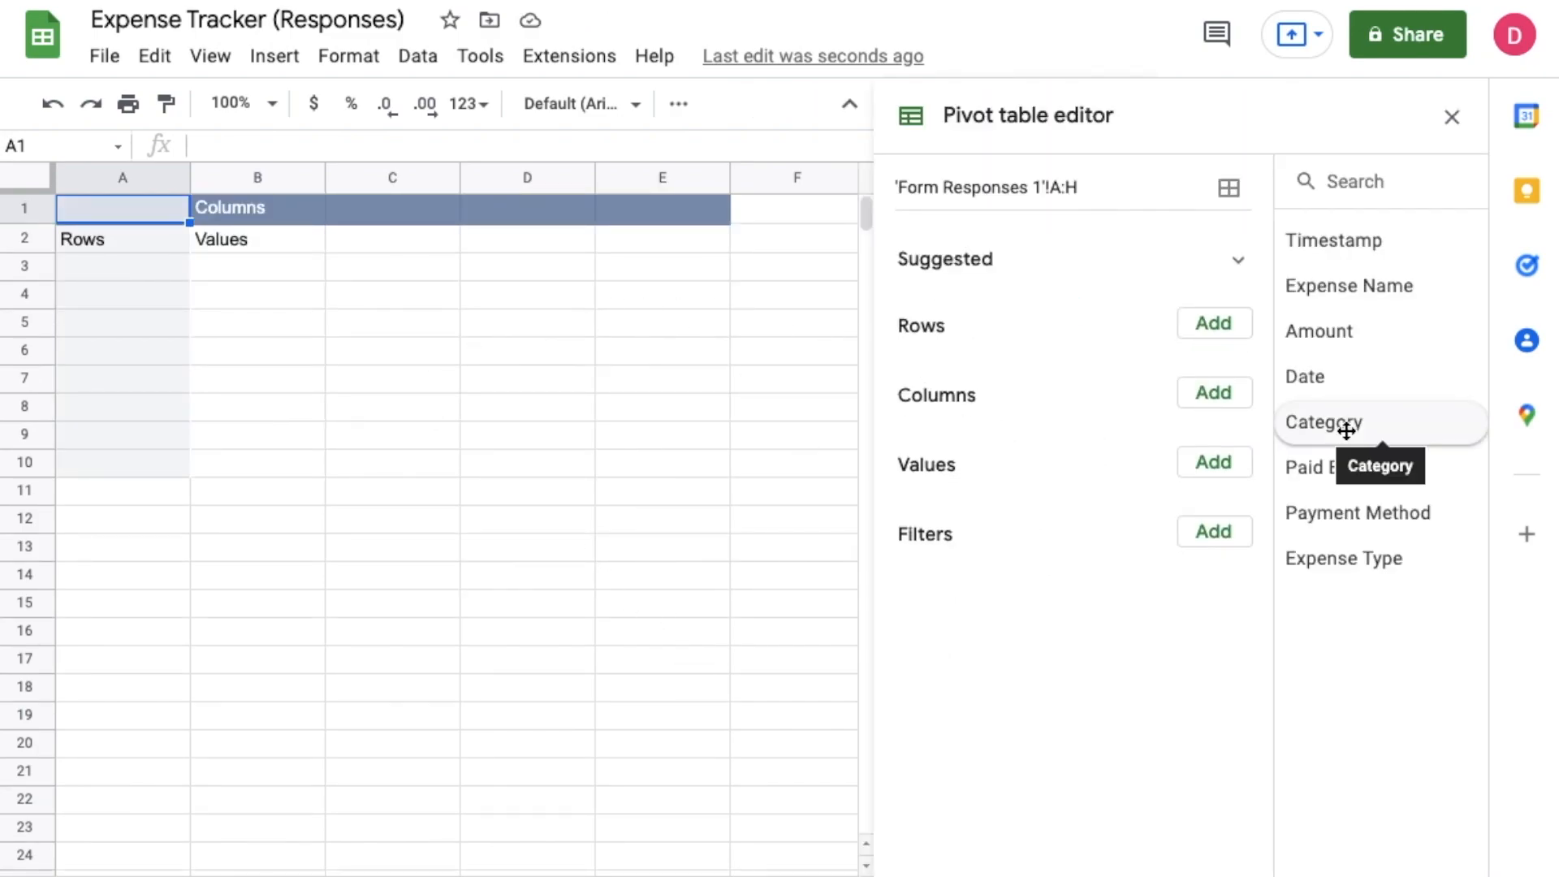
- Add Category and Date as pivot table rows, with Date placed above Category
drag(1346, 430, 1371, 479)
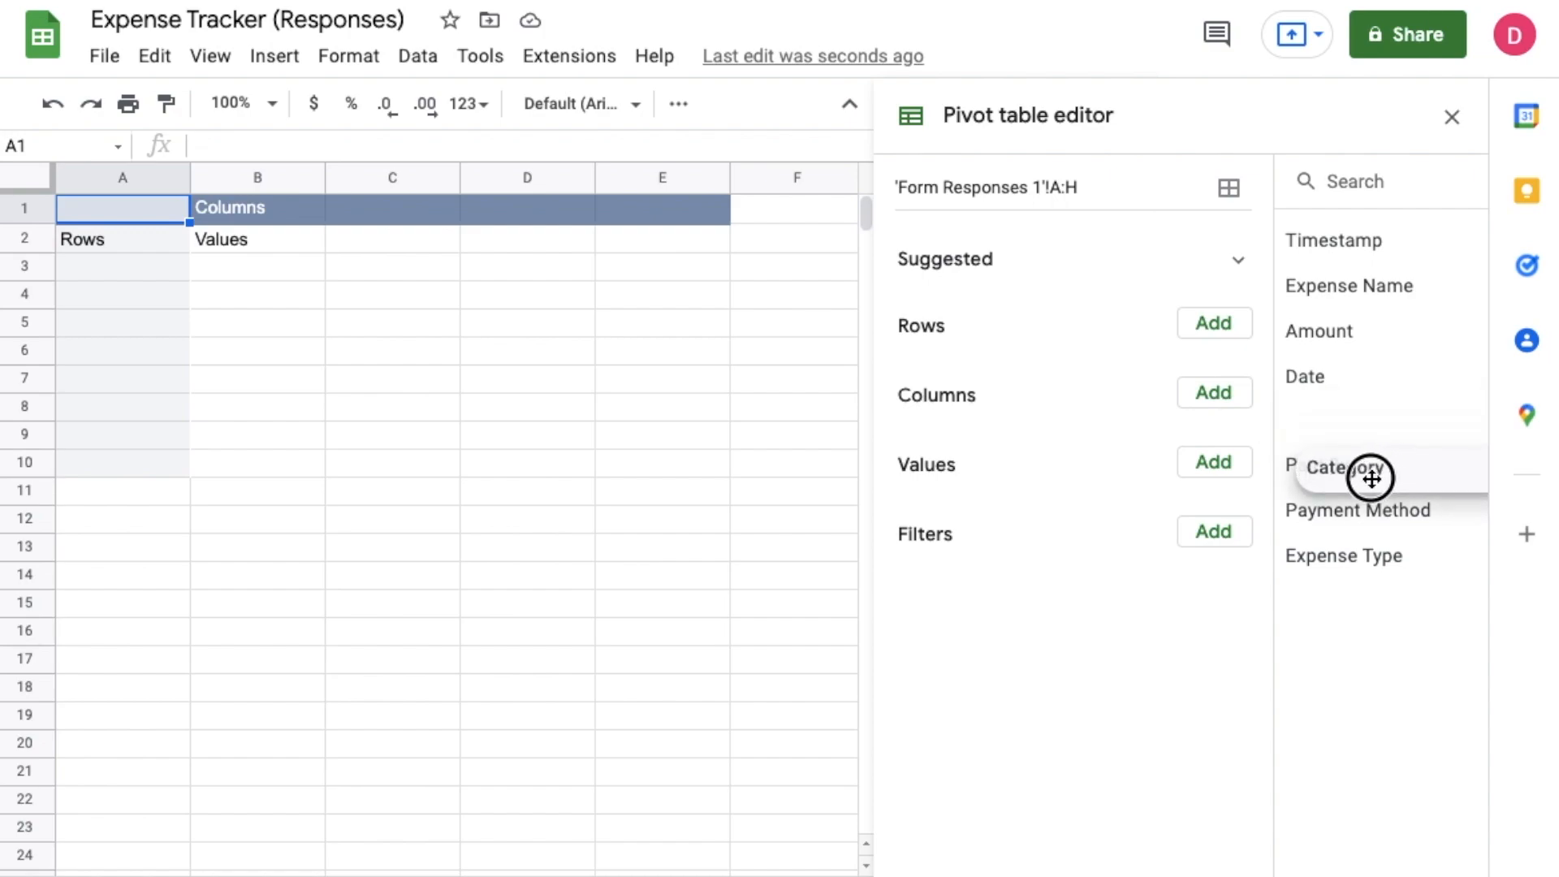
drag(1371, 479, 1009, 365)
drag(1305, 375, 1019, 379)
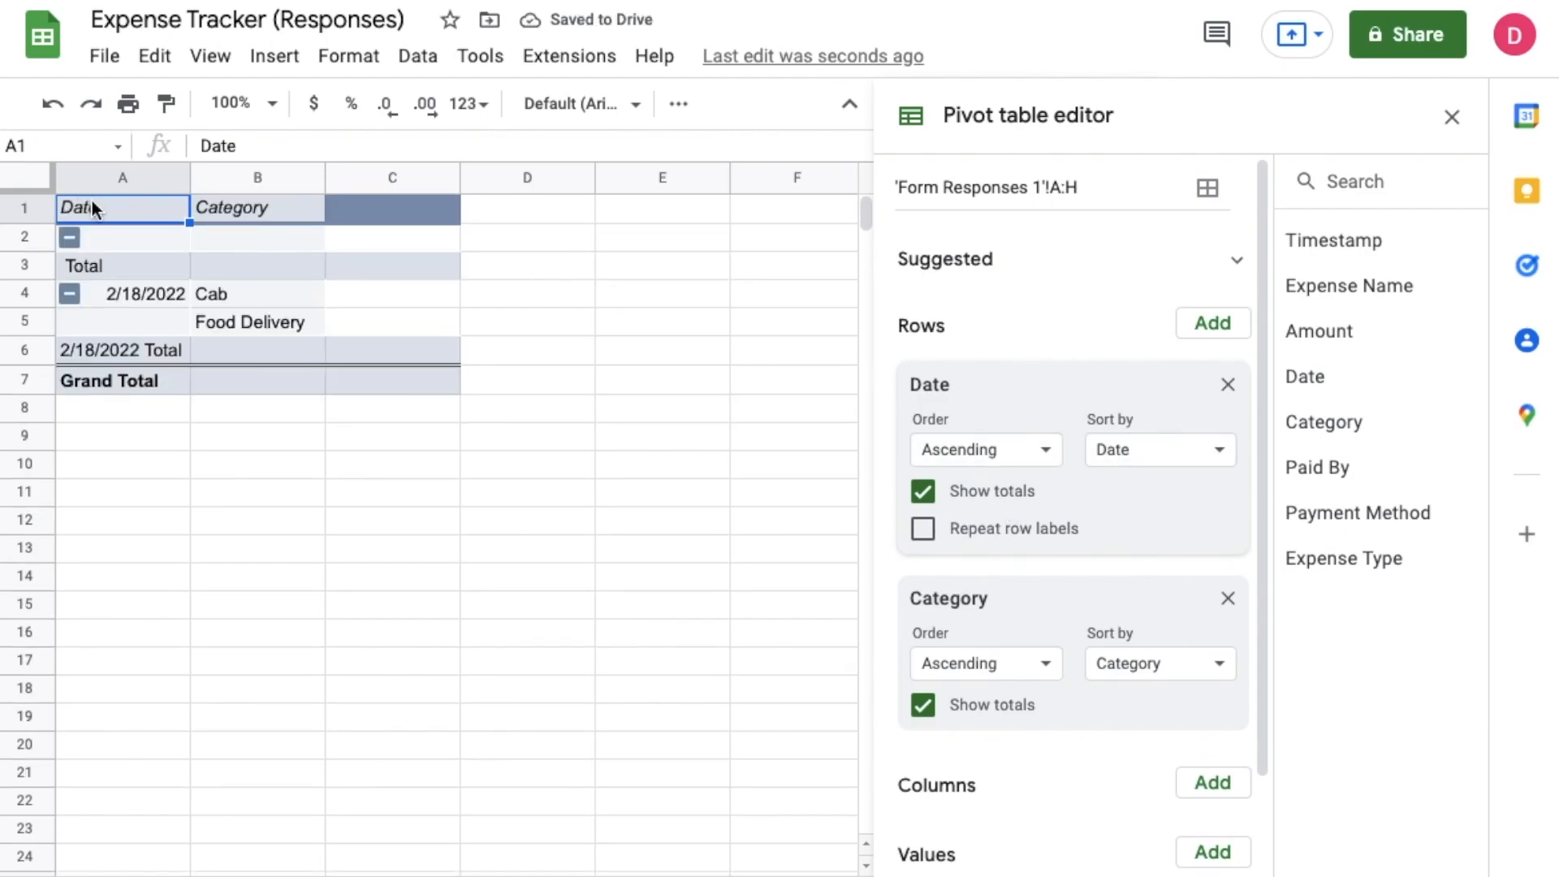
- Group the pivot table's dates by Year-Month
right_click(111, 210)
click(79, 479)
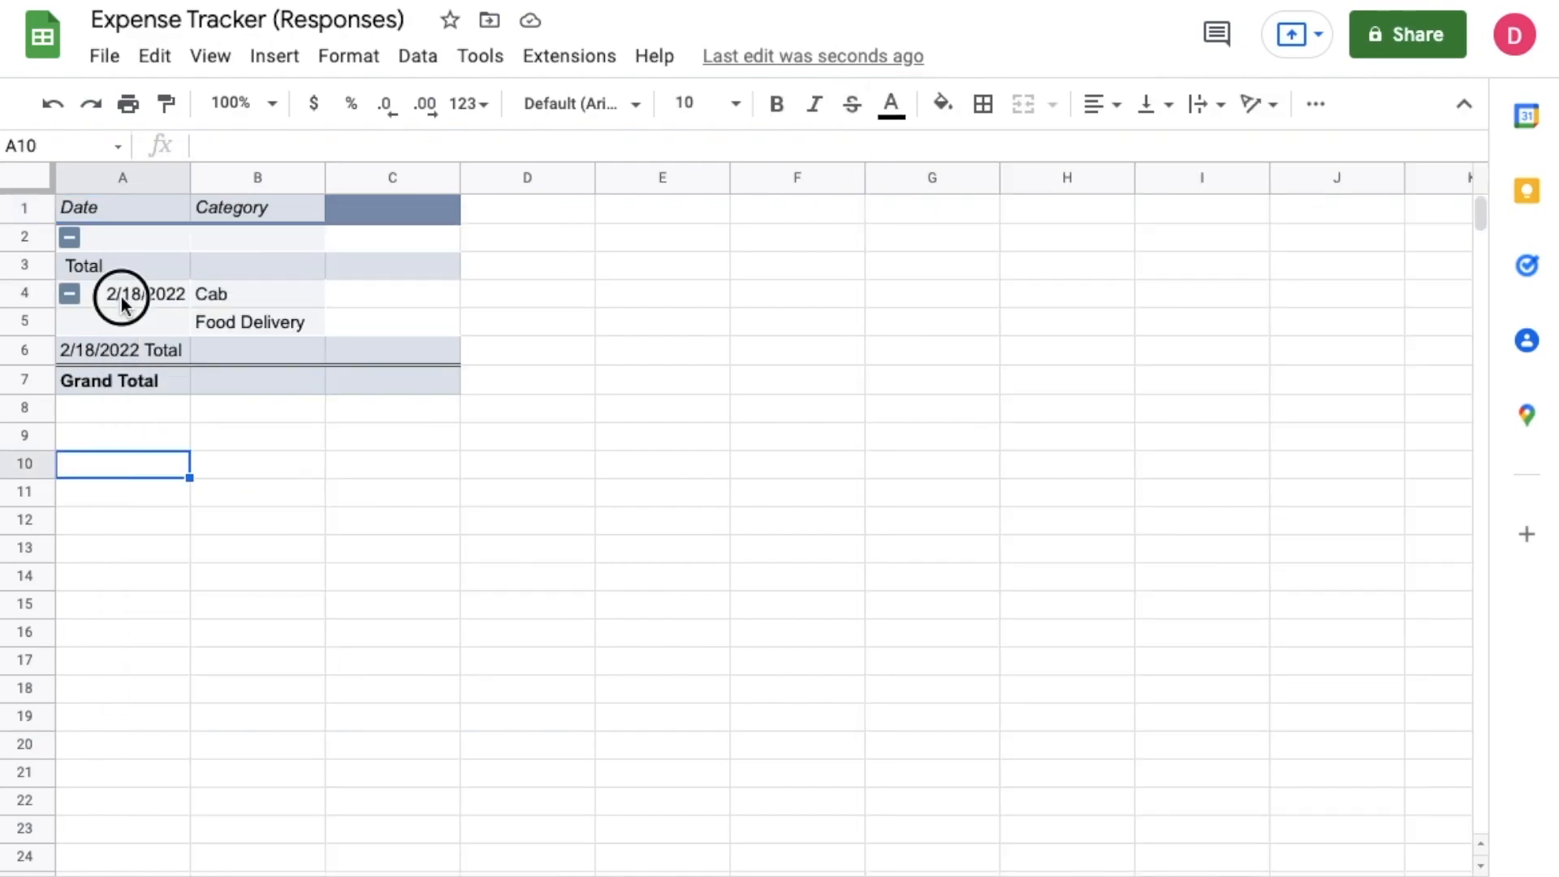
click(121, 301)
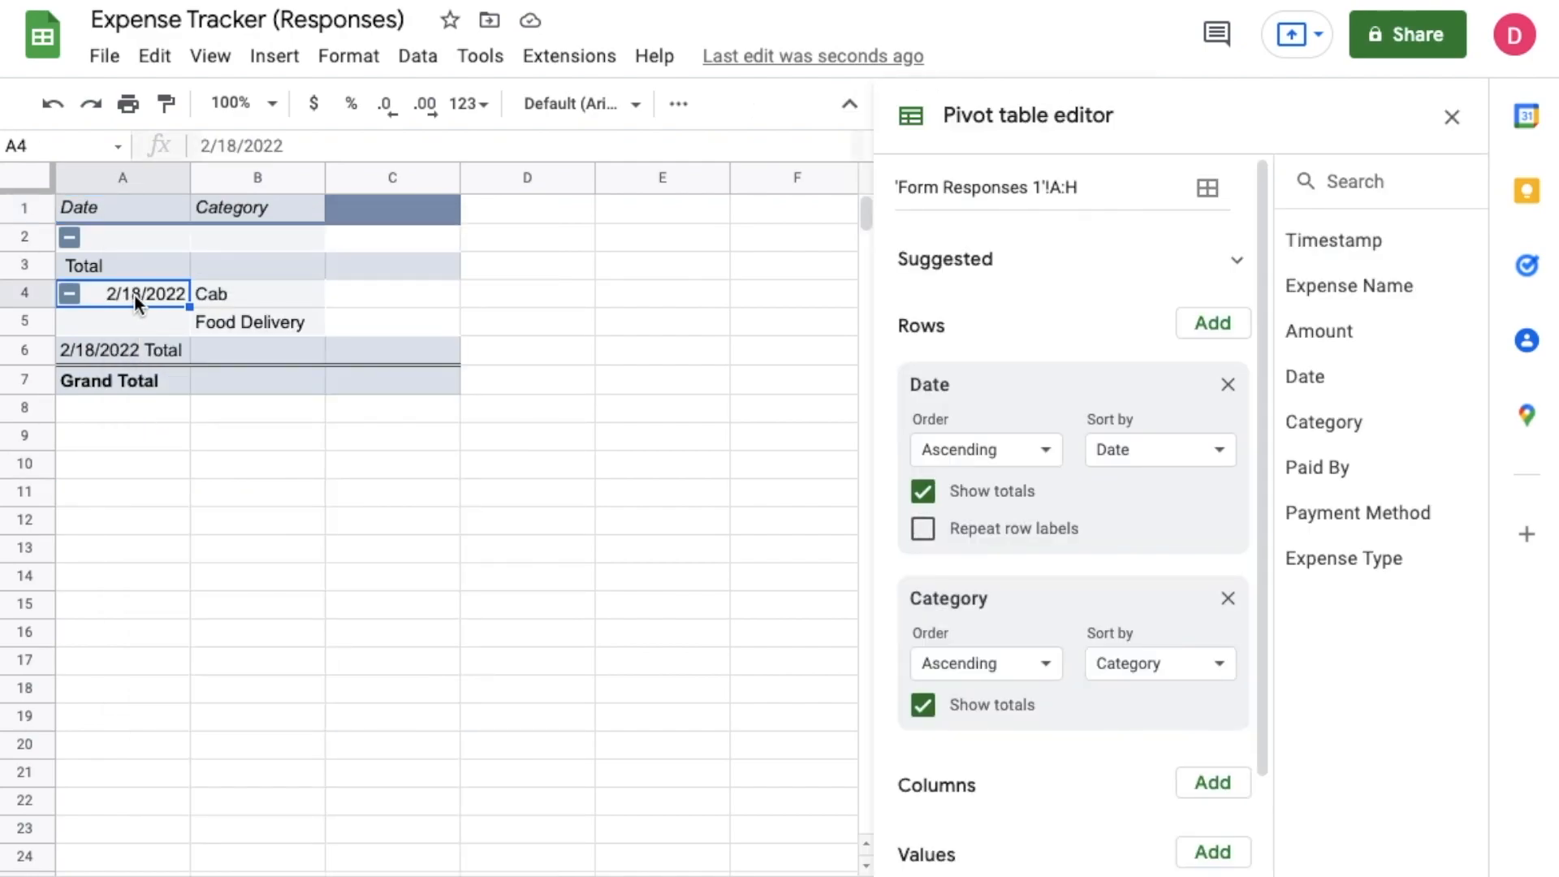
right_click(134, 294)
mouse_move(306, 597)
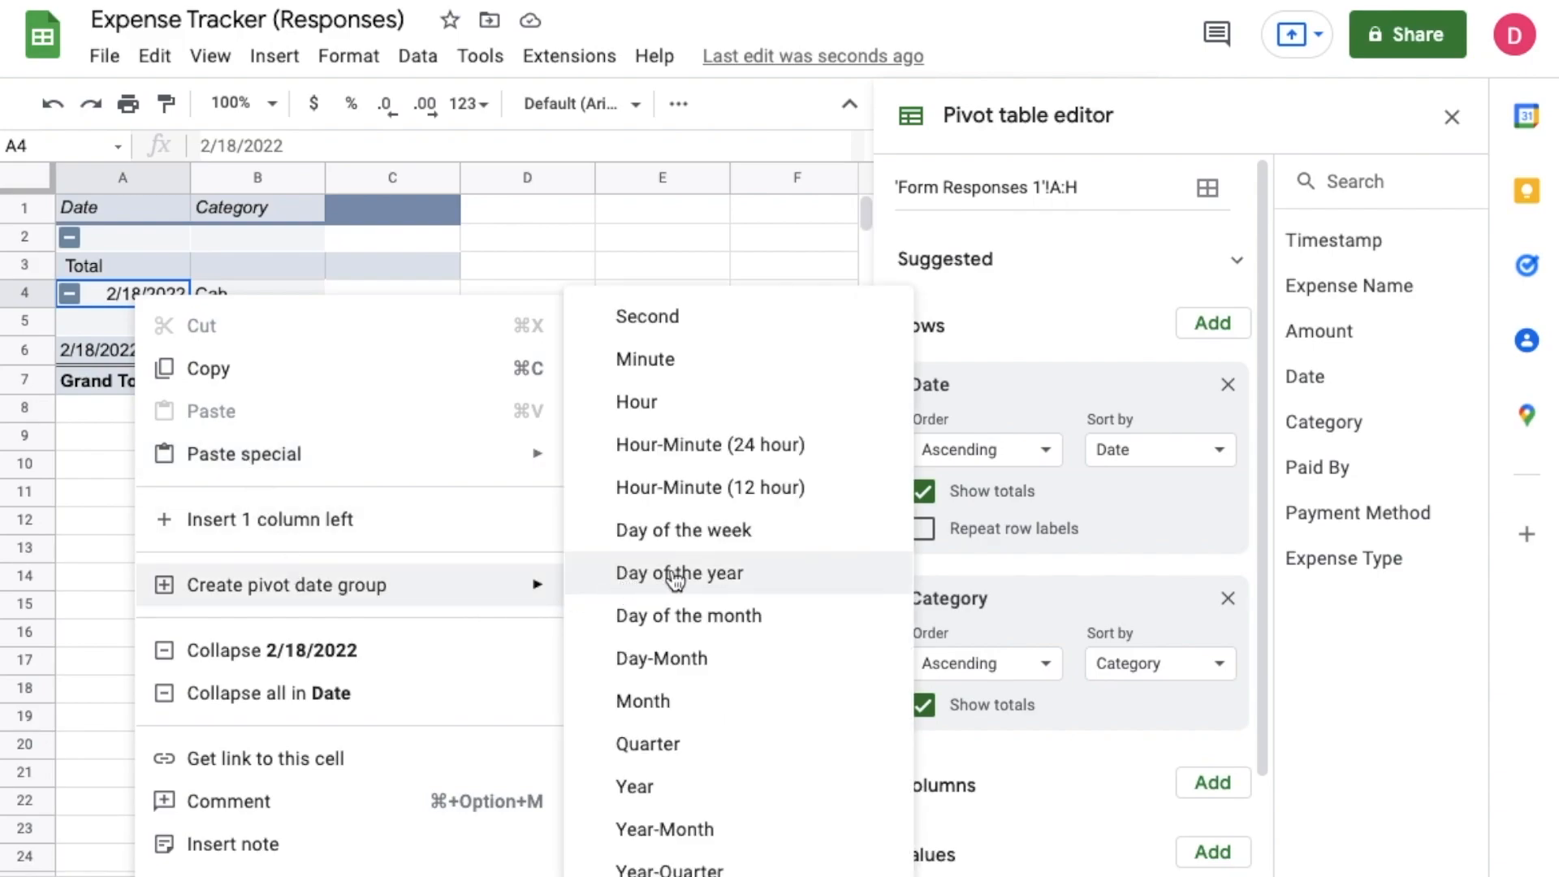
click(698, 835)
- Add Amount as a SUM value in the pivot table and widen column A to fit its Year-Month heading
scroll(1072, 487, down, 2)
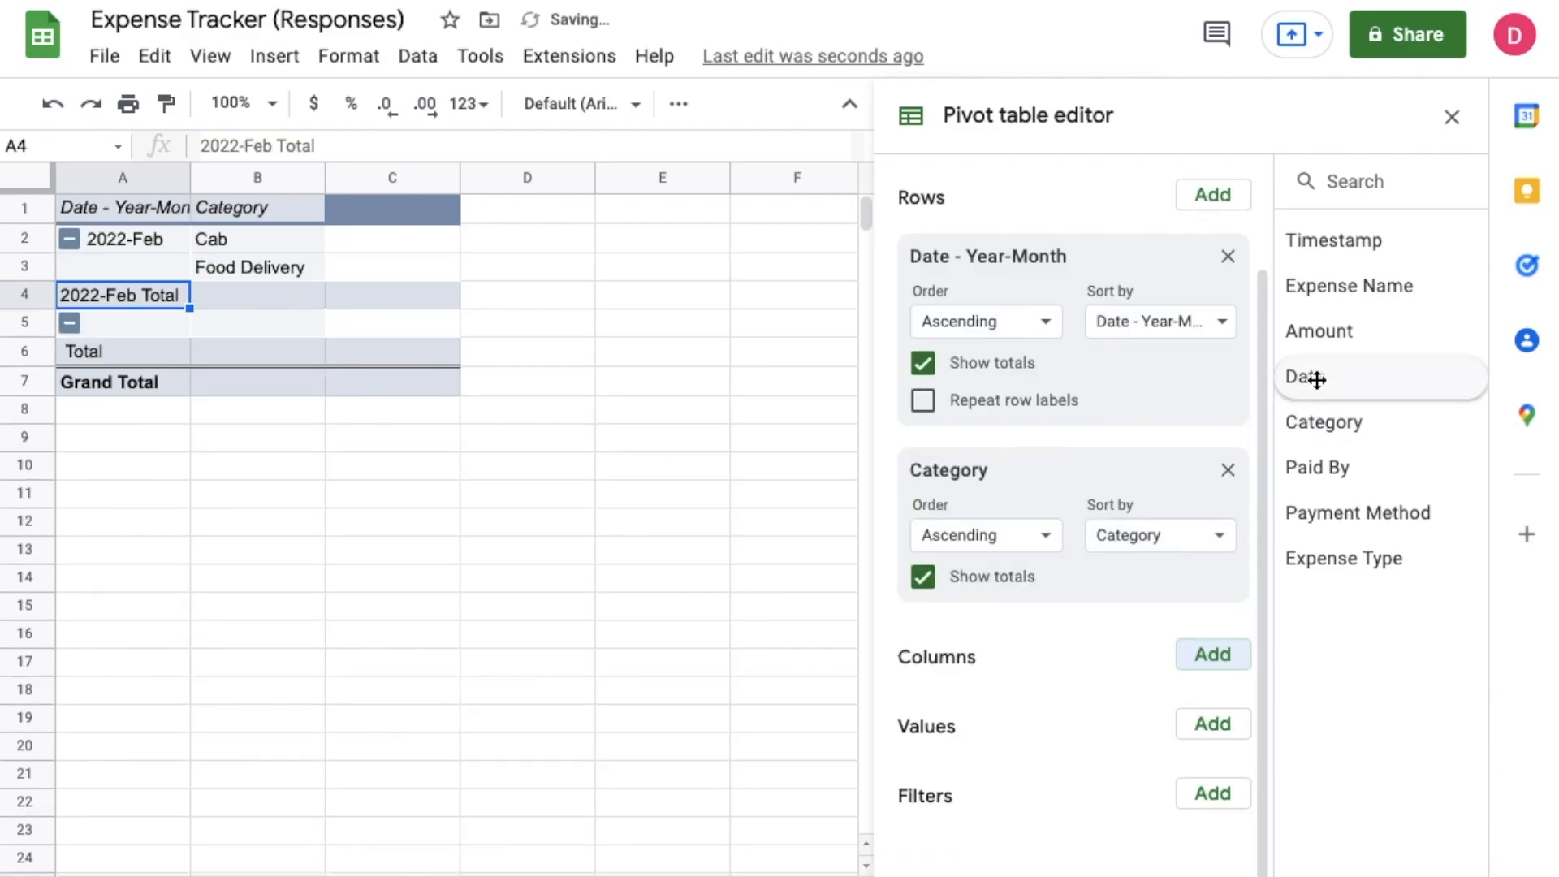
drag(1334, 331, 998, 793)
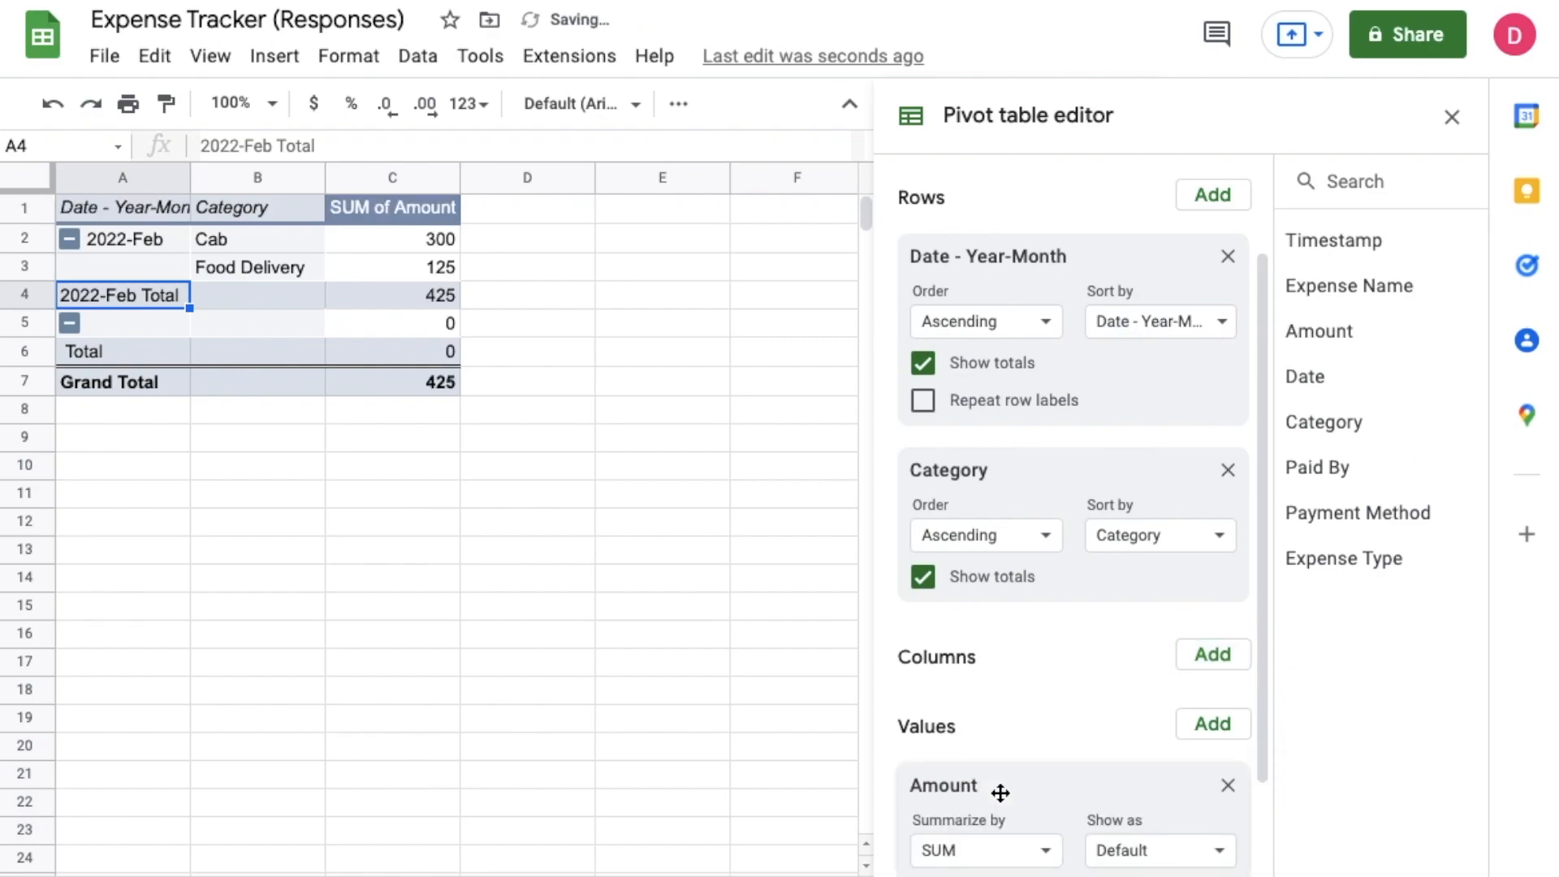
drag(190, 175, 246, 176)
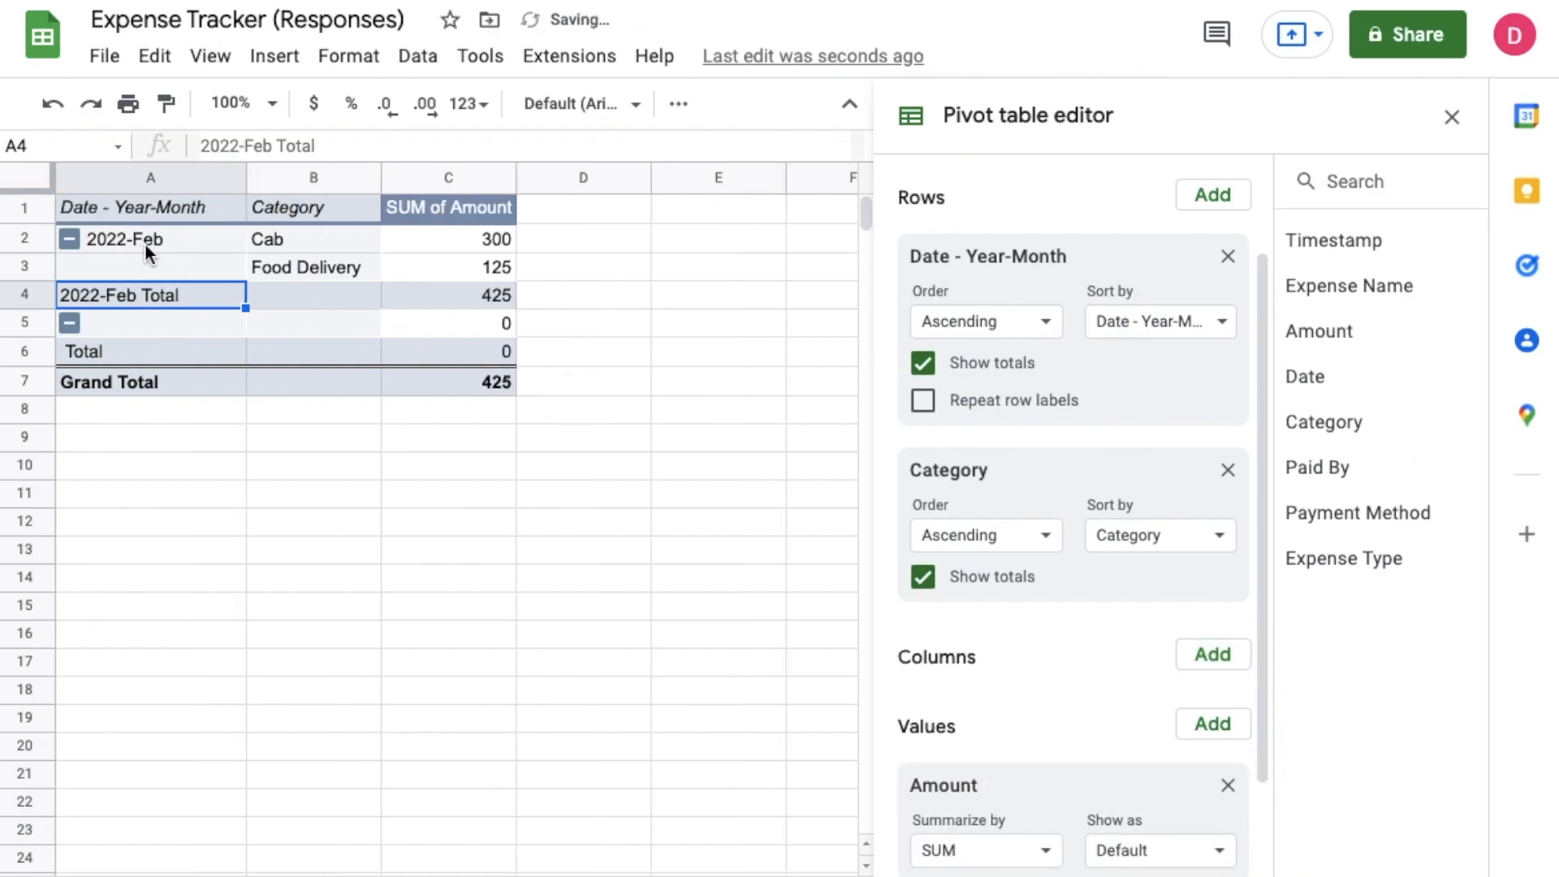
- Check the pivot table's Cab and Food Delivery amounts and the month's total, and return to the form responses sheet
click(324, 239)
click(461, 234)
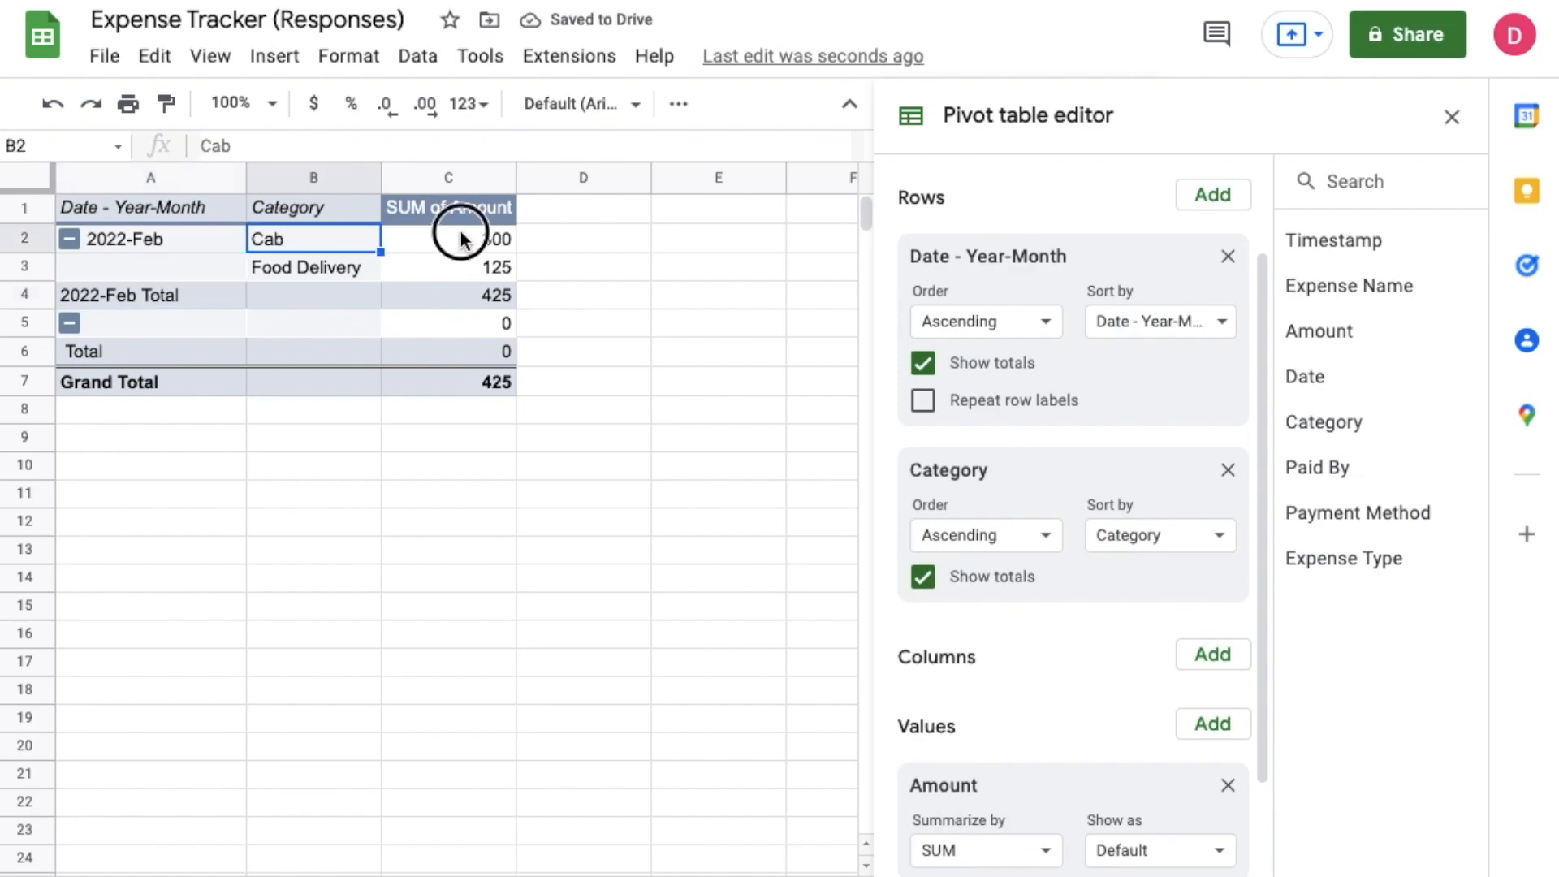
click(357, 264)
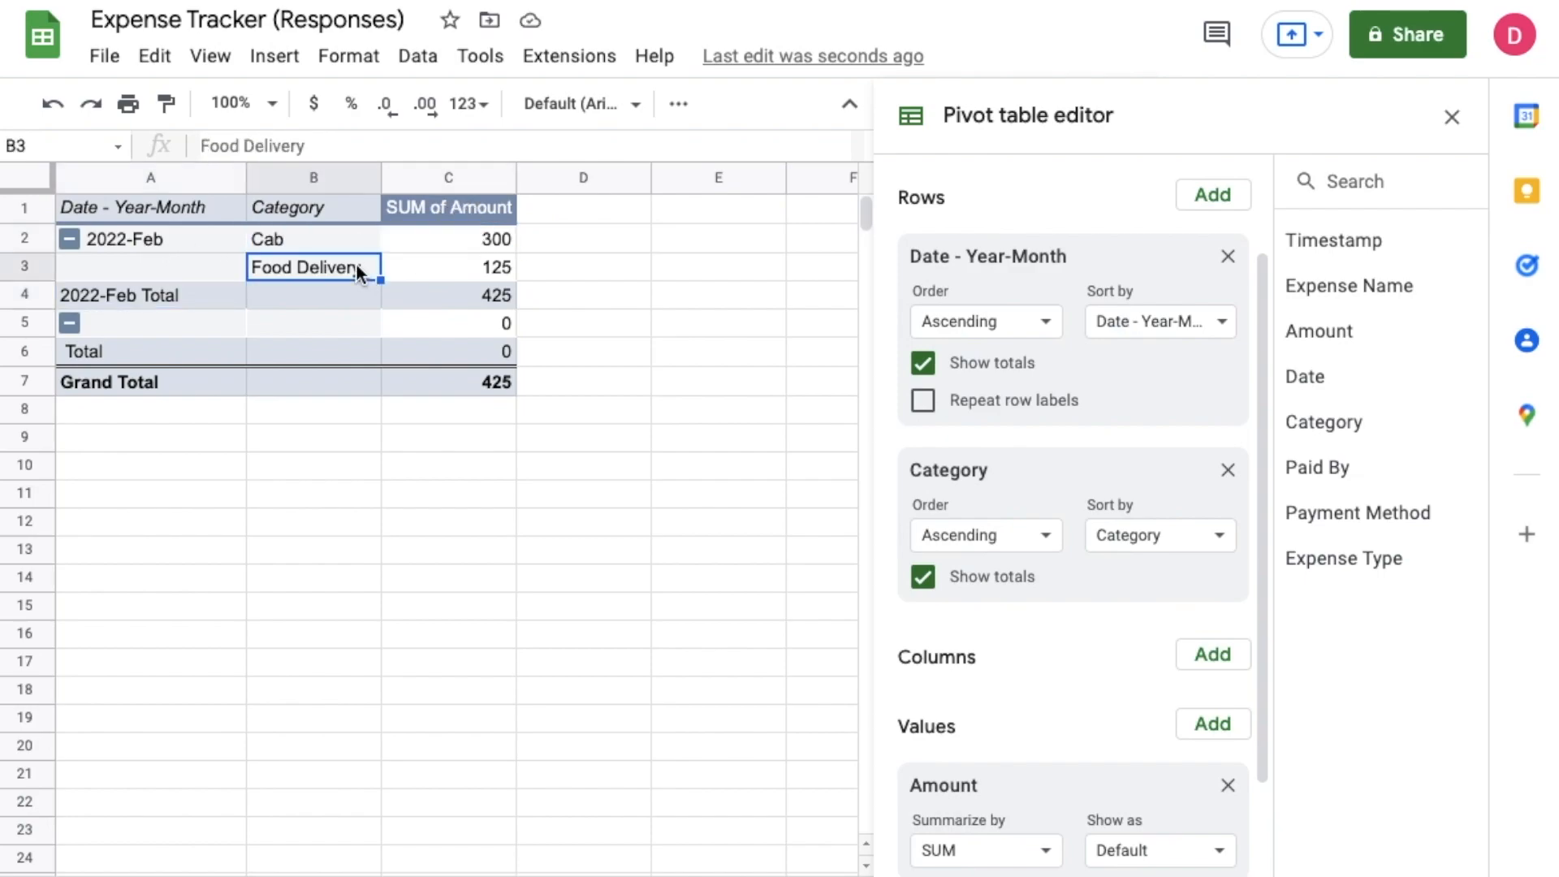
click(462, 267)
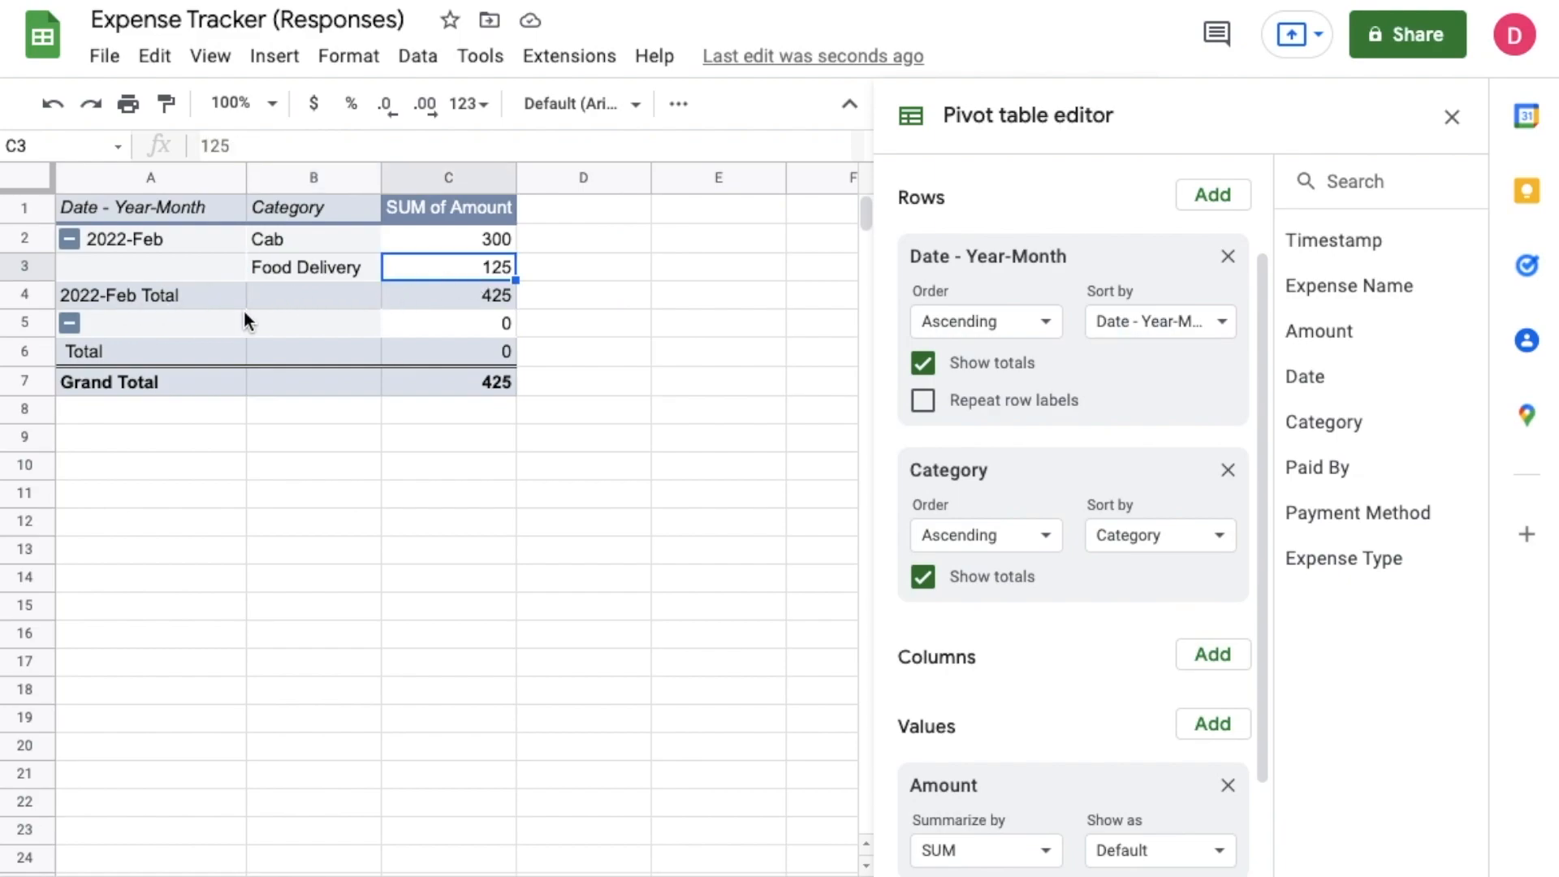
click(494, 301)
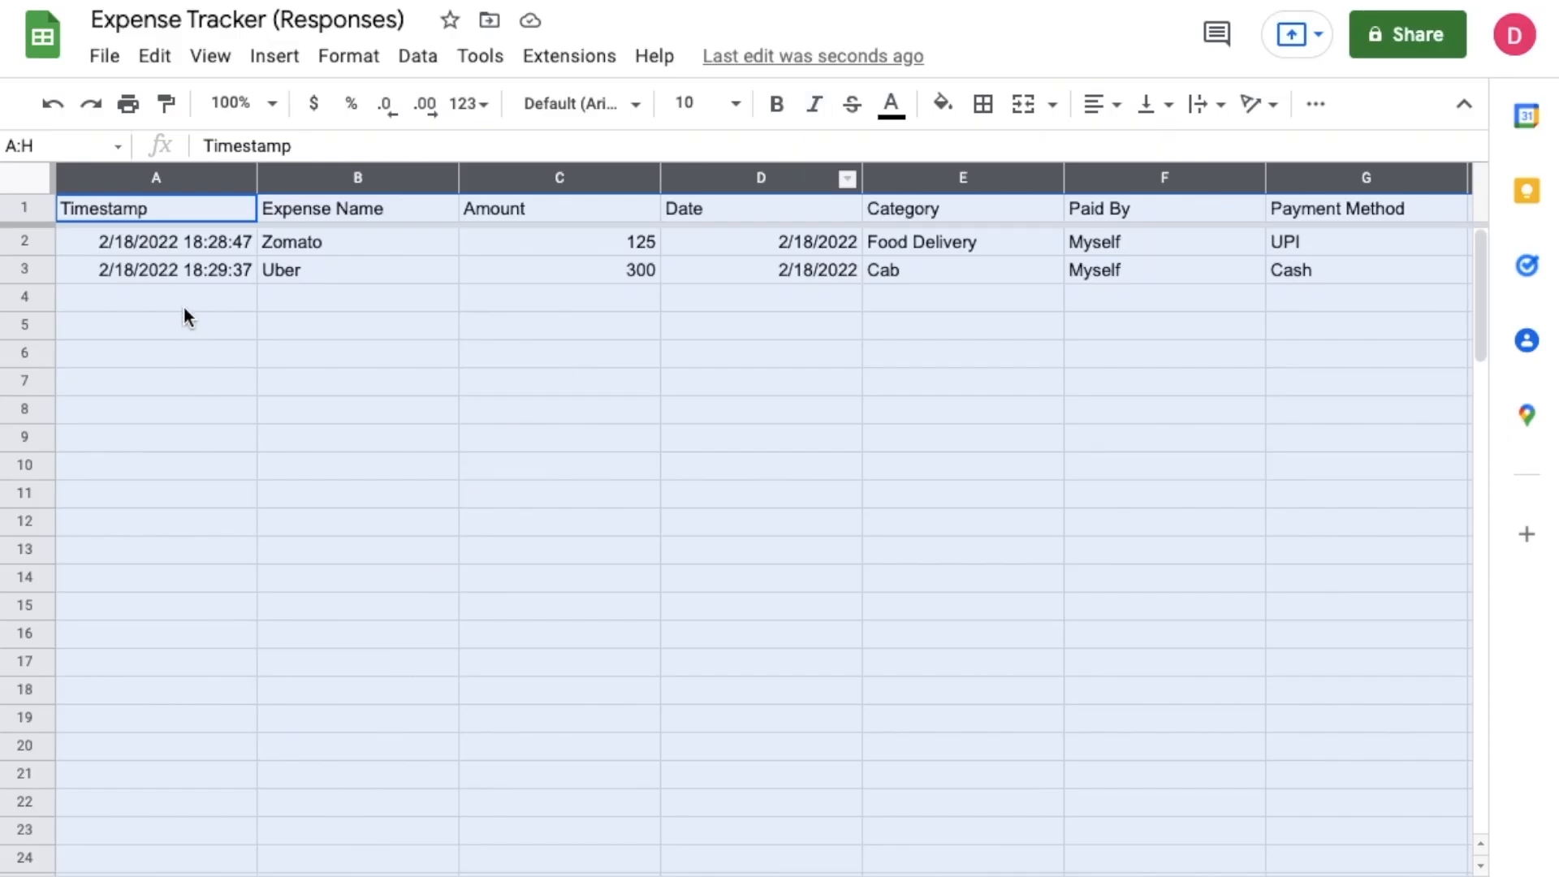
click(185, 307)
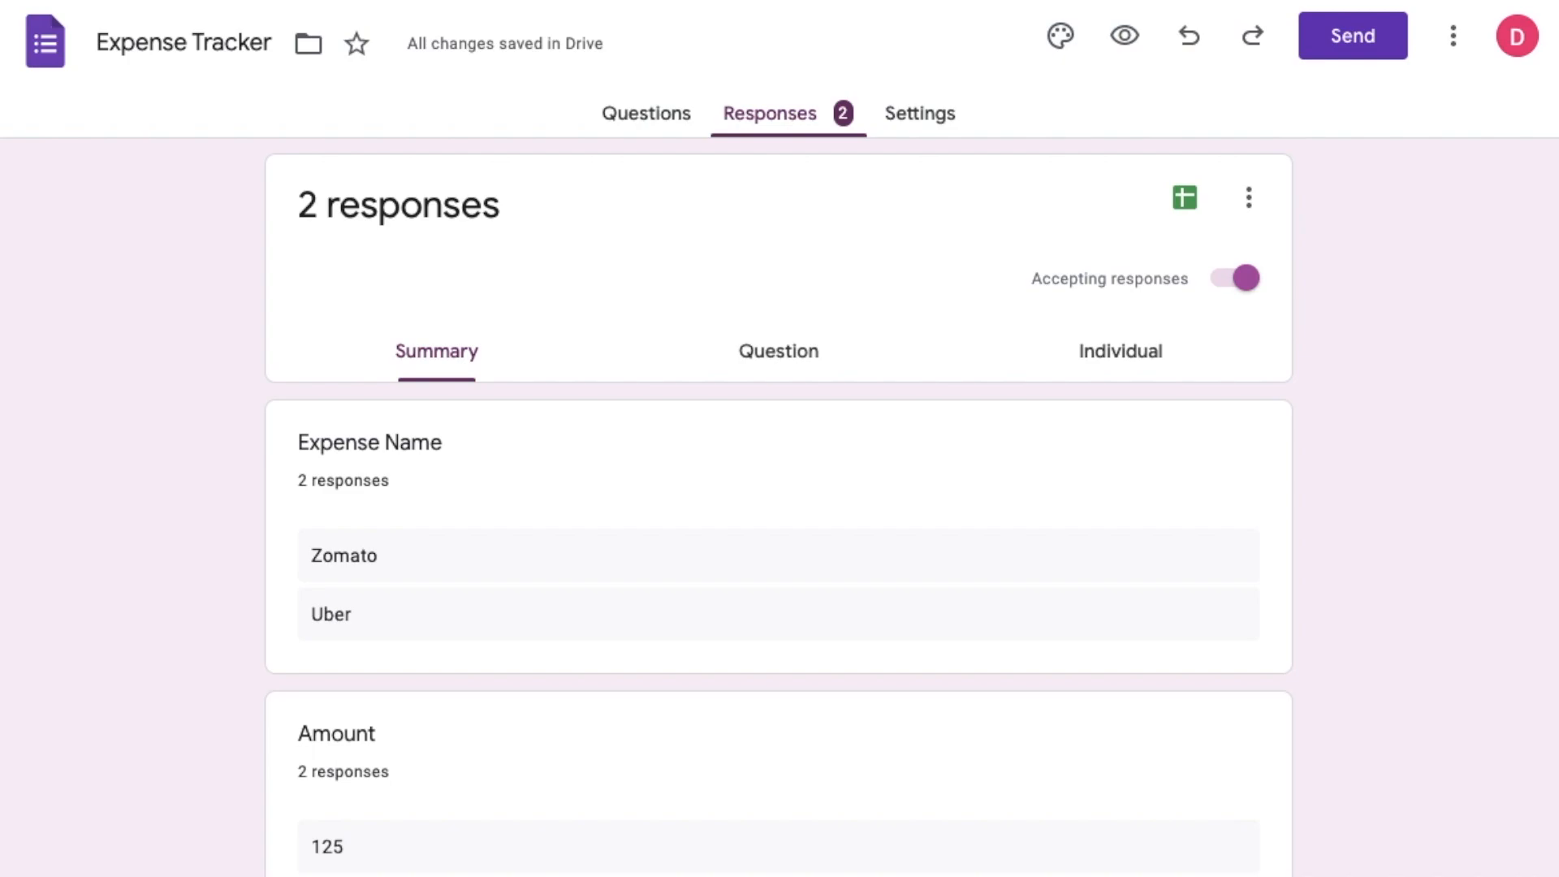
- Open the live Expense Tracker form and start a response on the phone with Expense Name "Uber" and Amount 450
click(1117, 35)
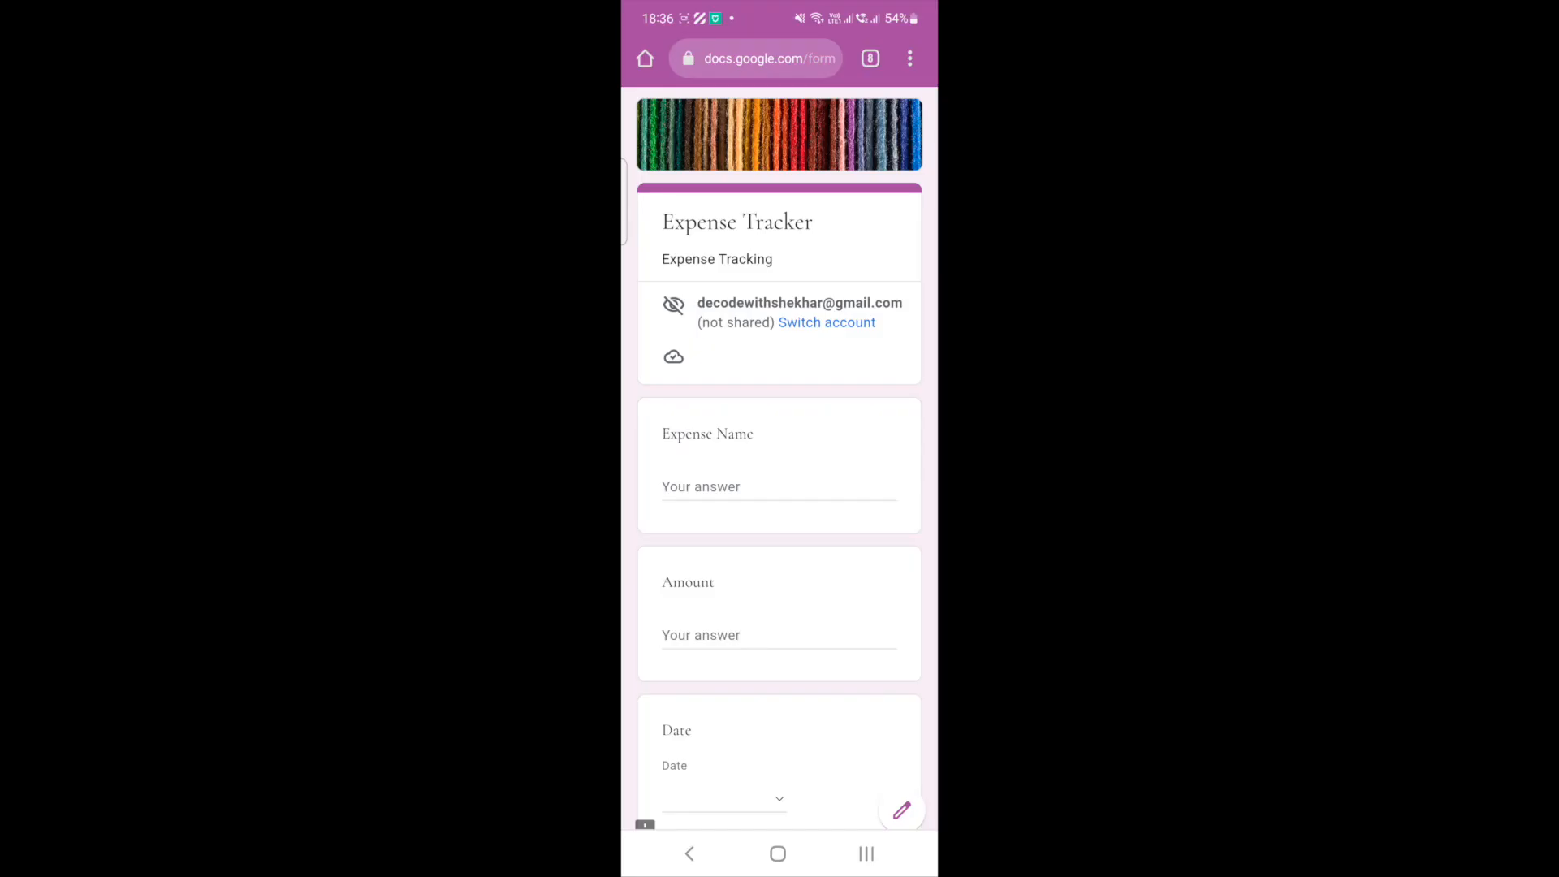
click(763, 487)
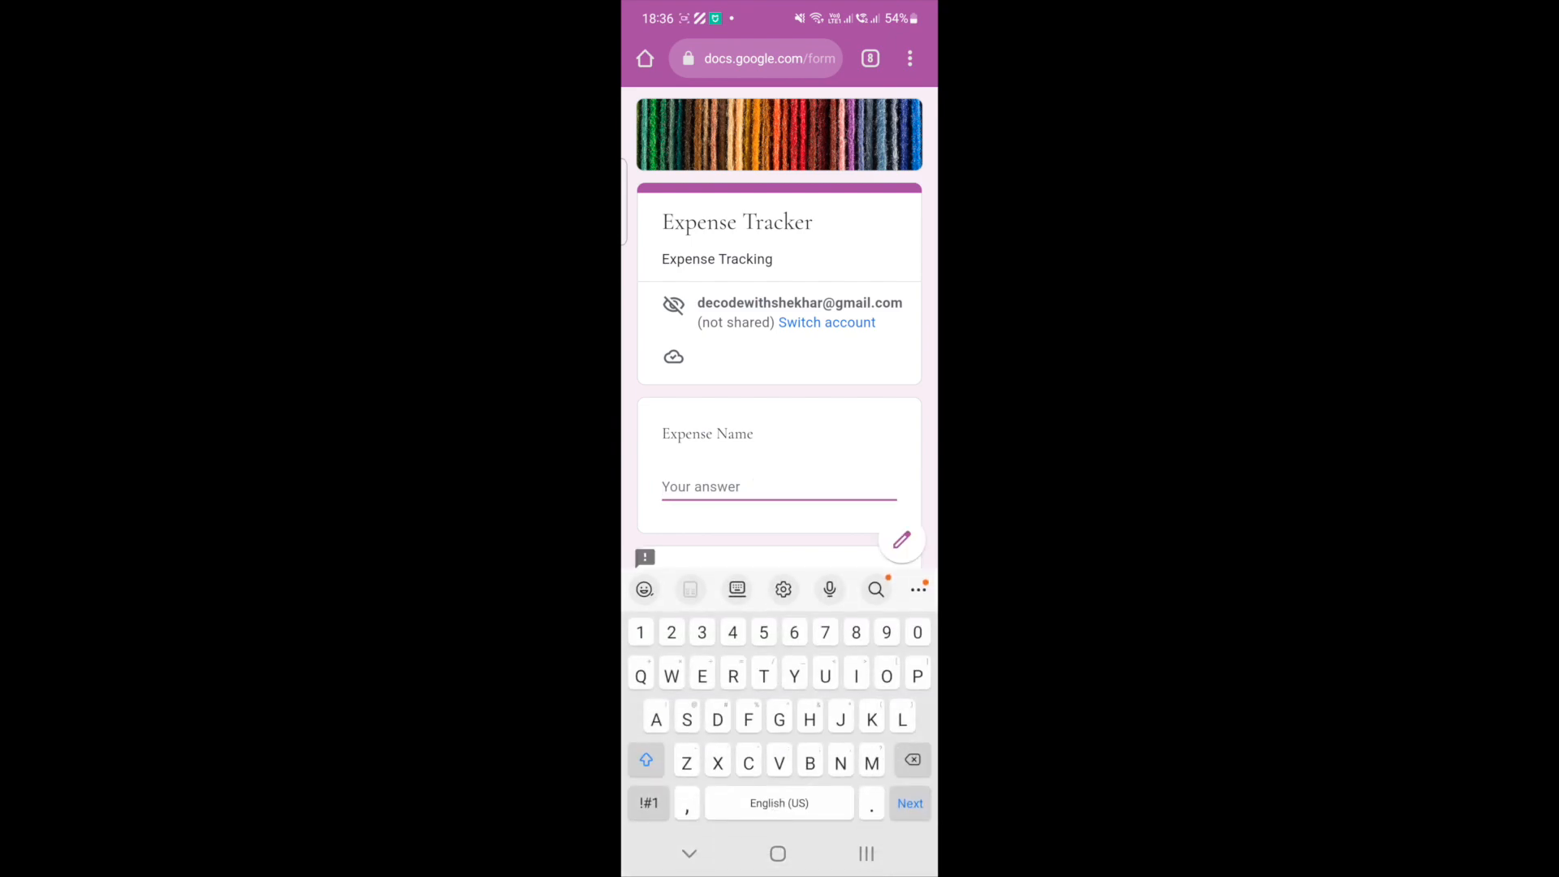
text(Uber)
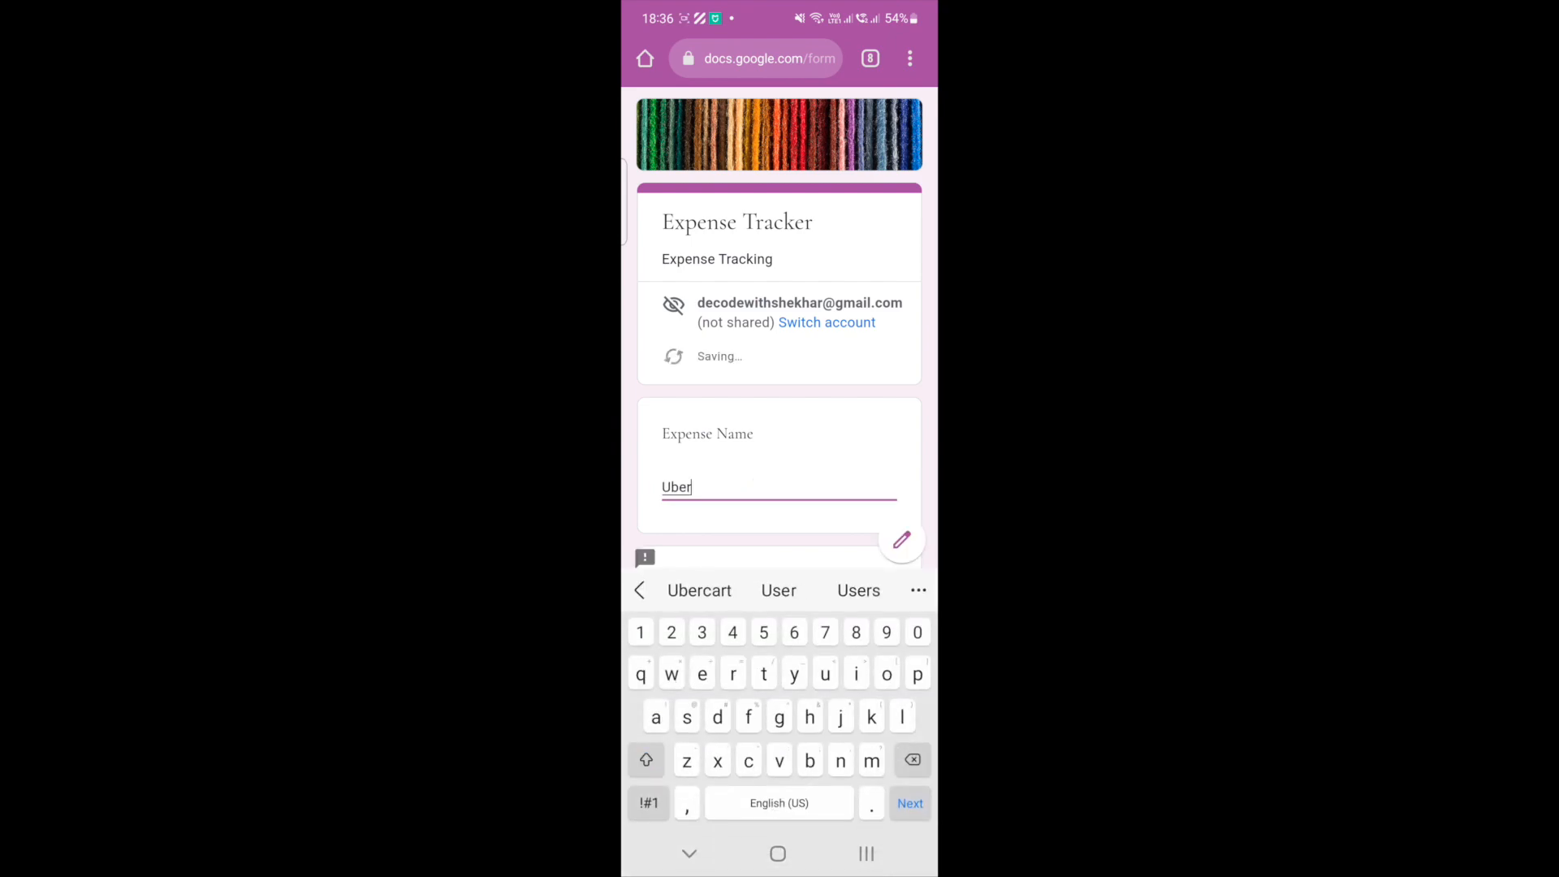
scroll(825, 406, down, 2)
click(745, 471)
text(450)
scroll(877, 325, down, 3)
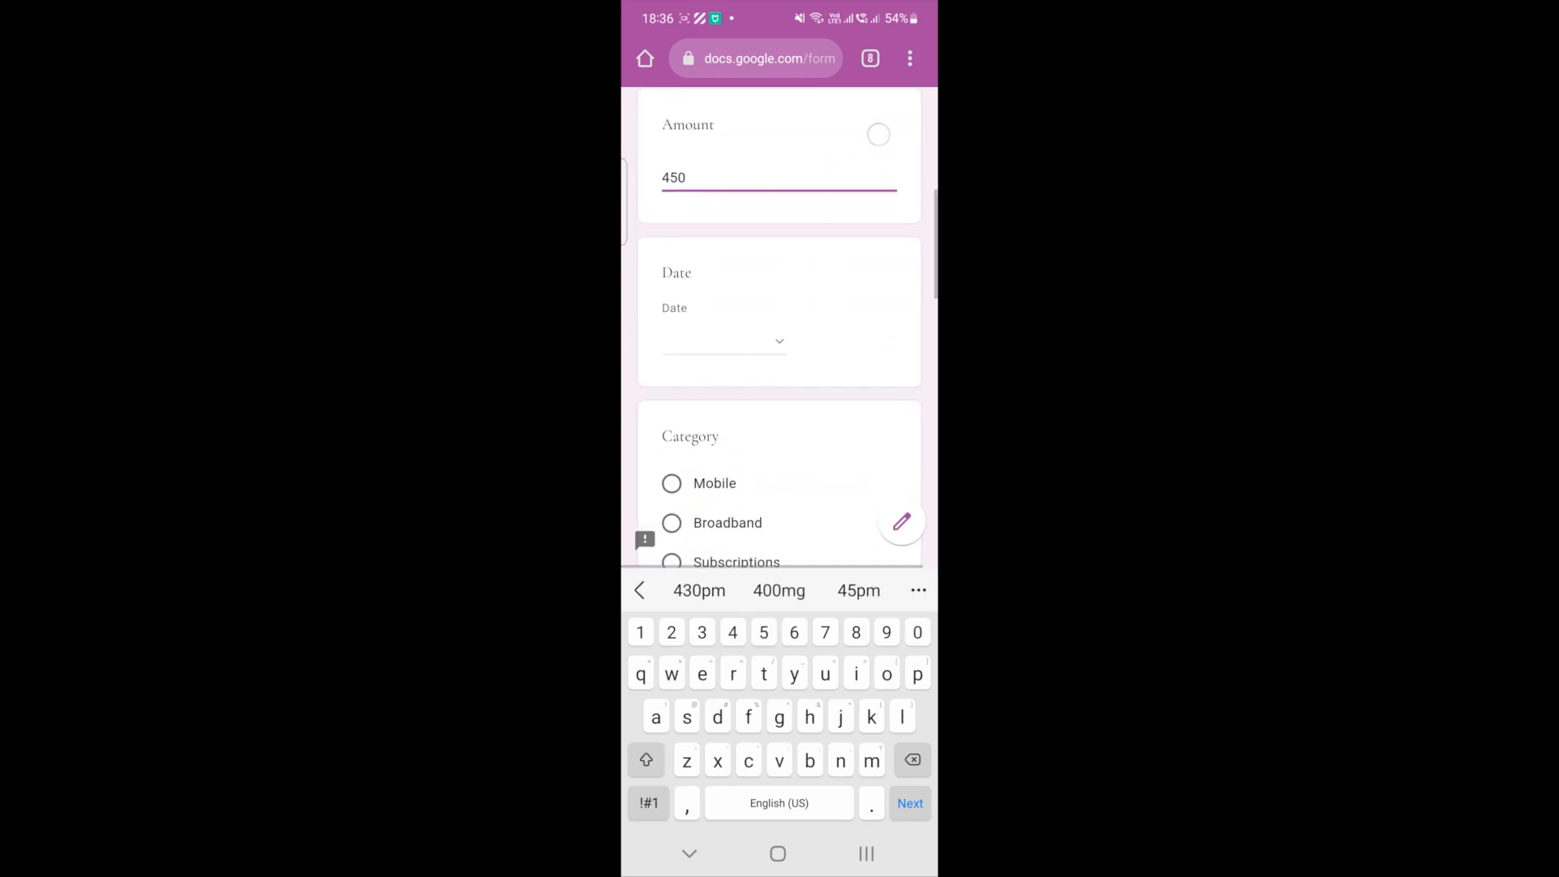
- Choose the expense date and enter "Cab" as the Other category in the phone response
click(724, 341)
click(866, 593)
scroll(830, 568, down, 3)
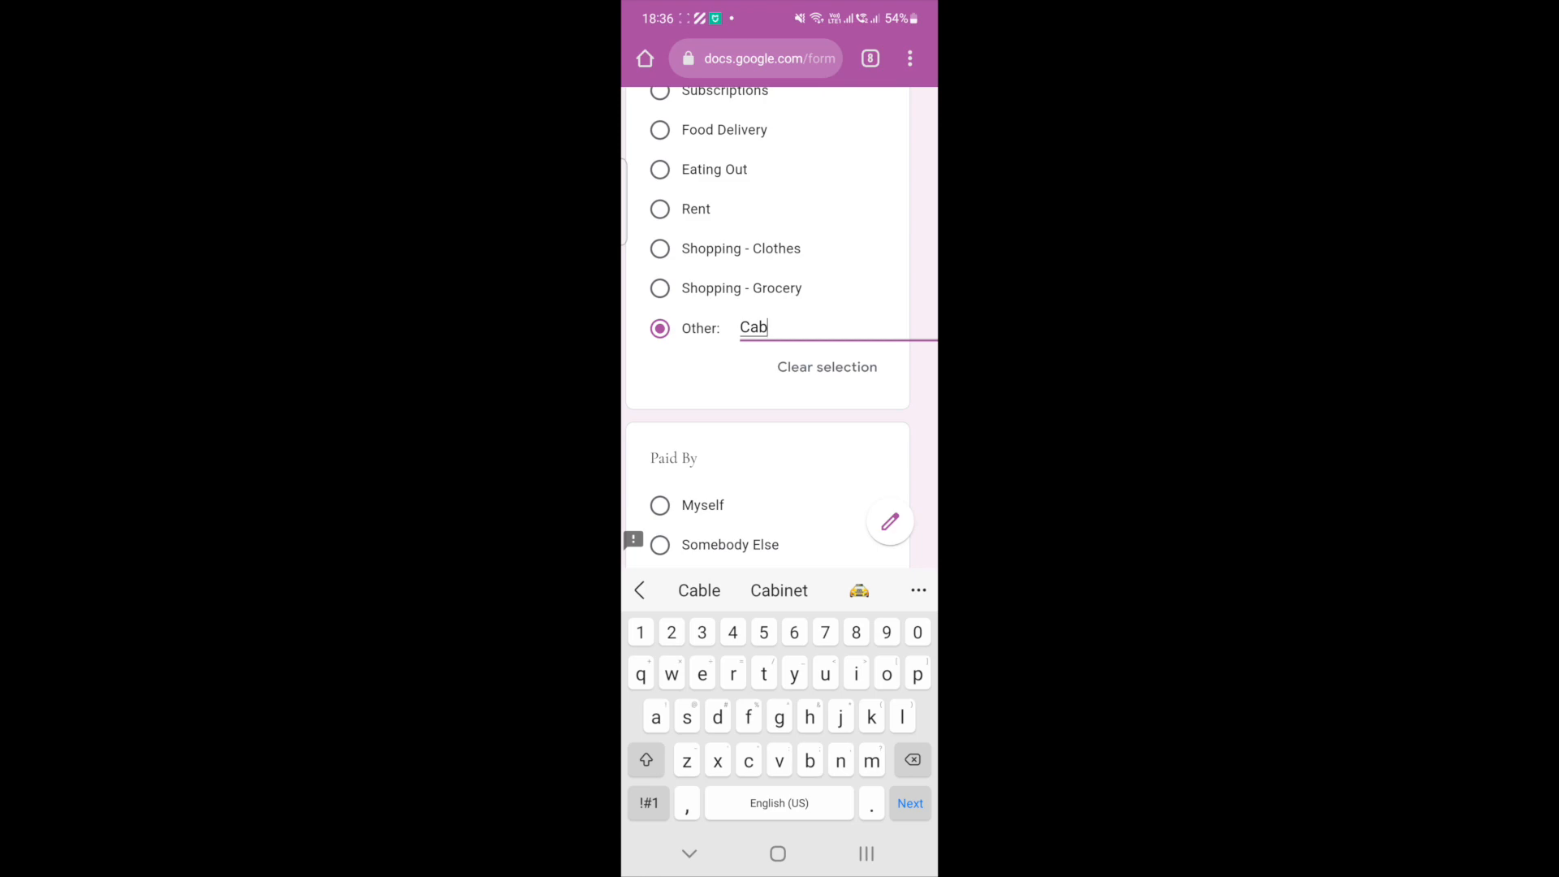
- Set Paid By to Myself and Payment Method to UPI, and submit the phone expense response
scroll(855, 325, down, 2)
click(702, 323)
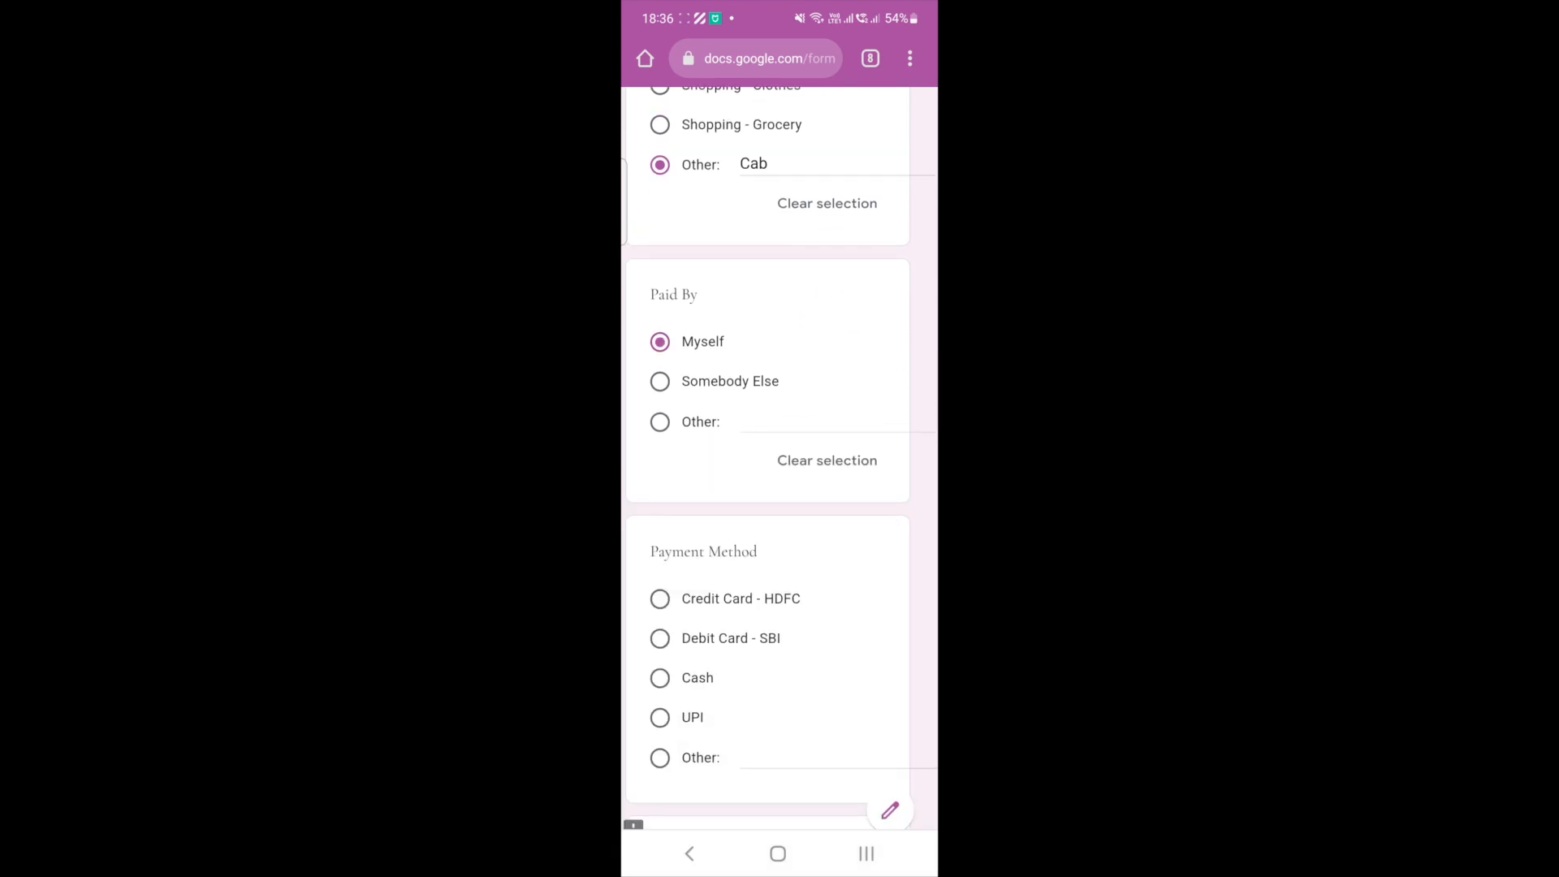
click(659, 717)
scroll(859, 341, down, 3)
click(769, 657)
click(731, 640)
click(673, 656)
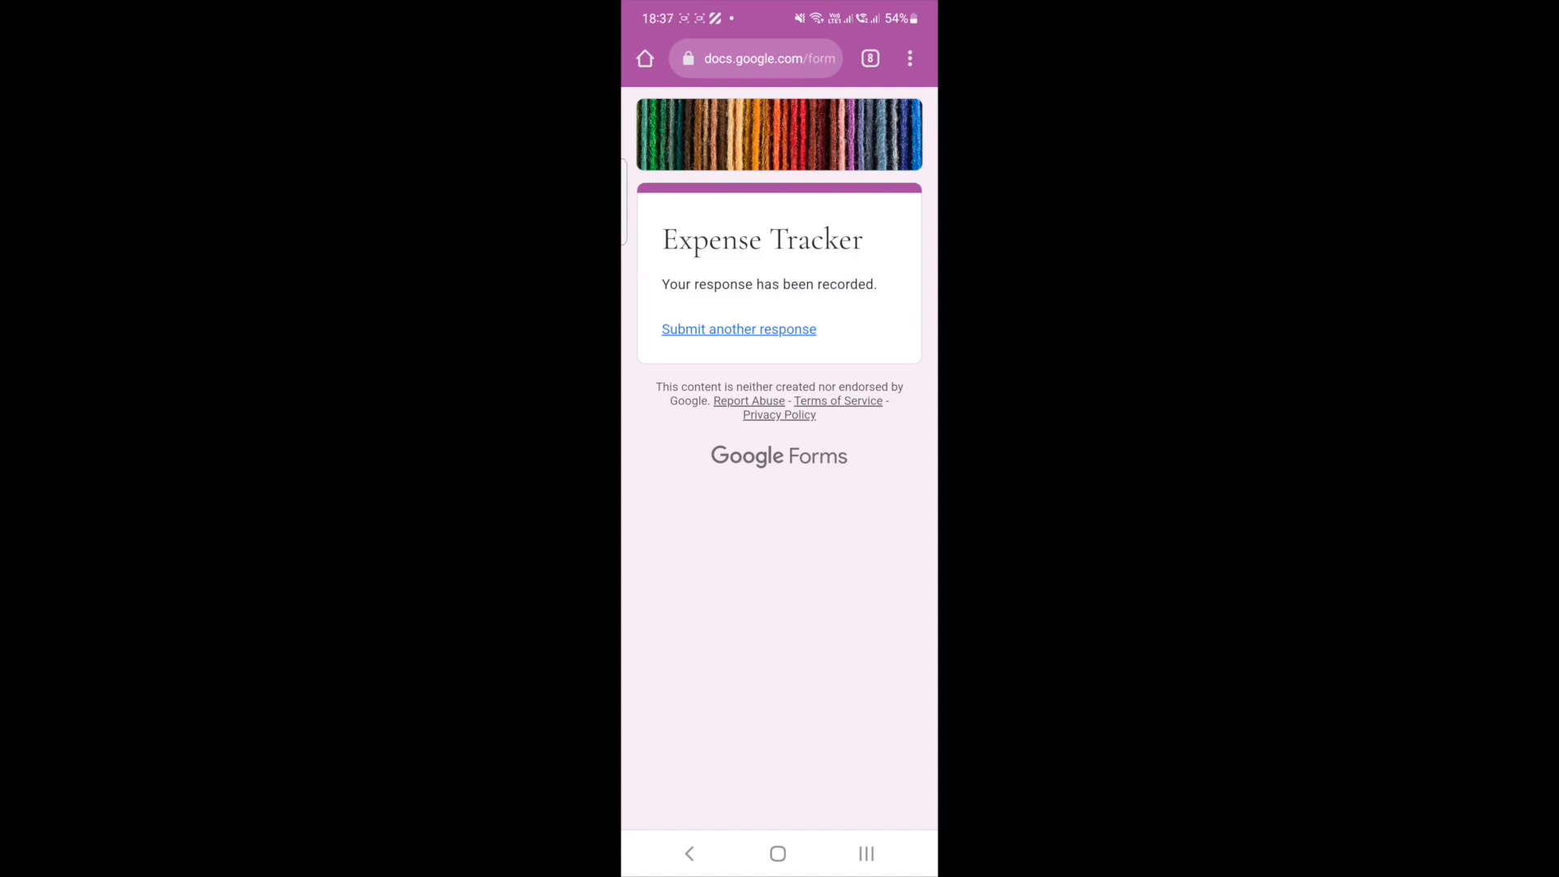
- Start another blank response, add the form to the phone's home screen as "Expense Tracker", and open it from that shortcut
click(738, 330)
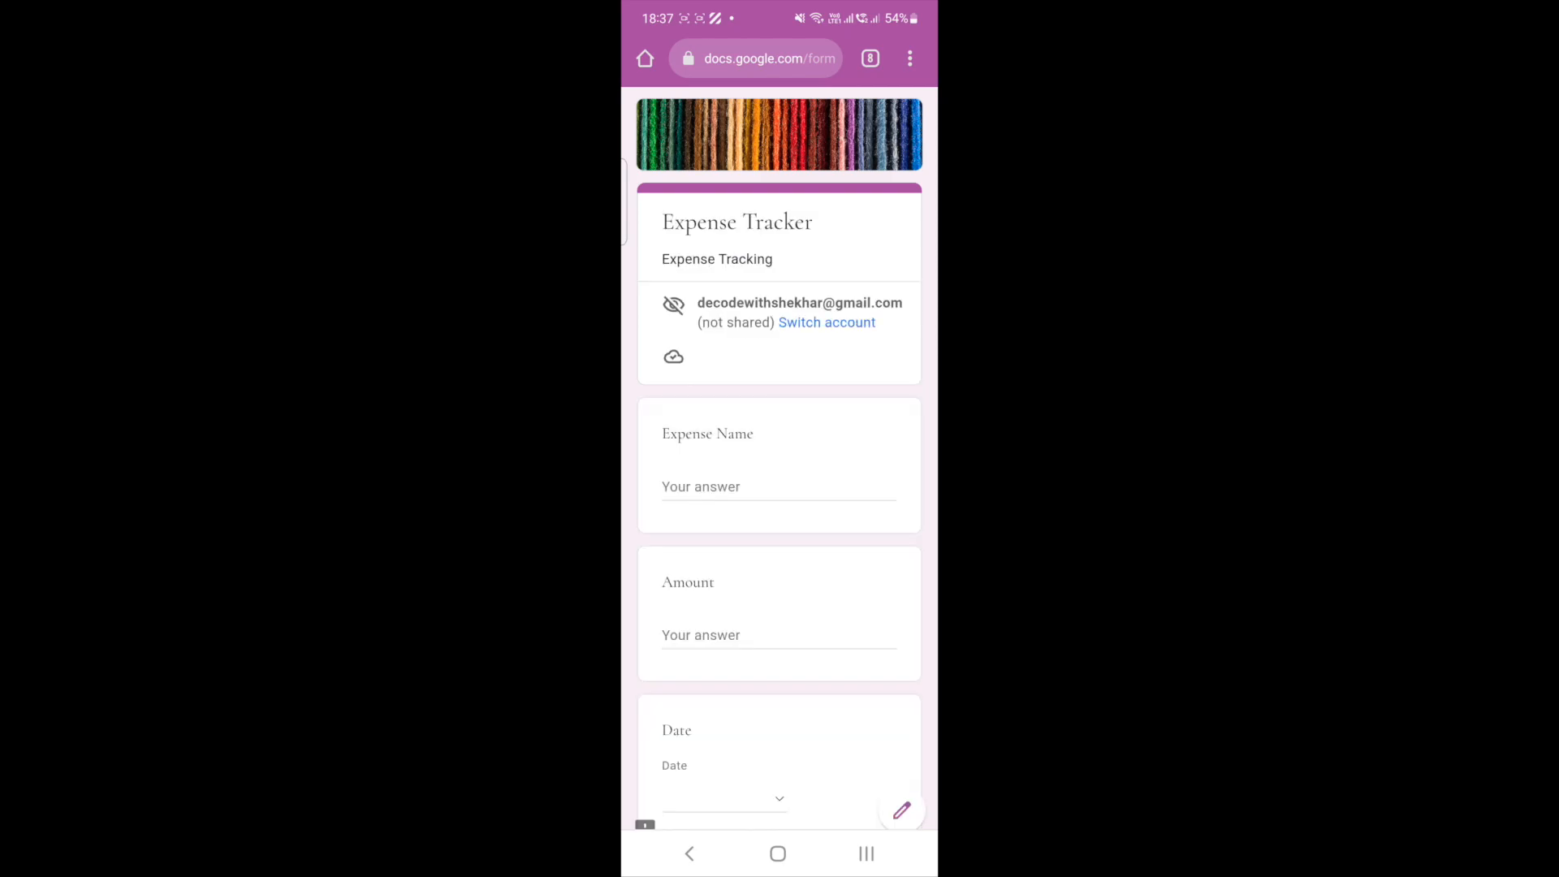
click(909, 58)
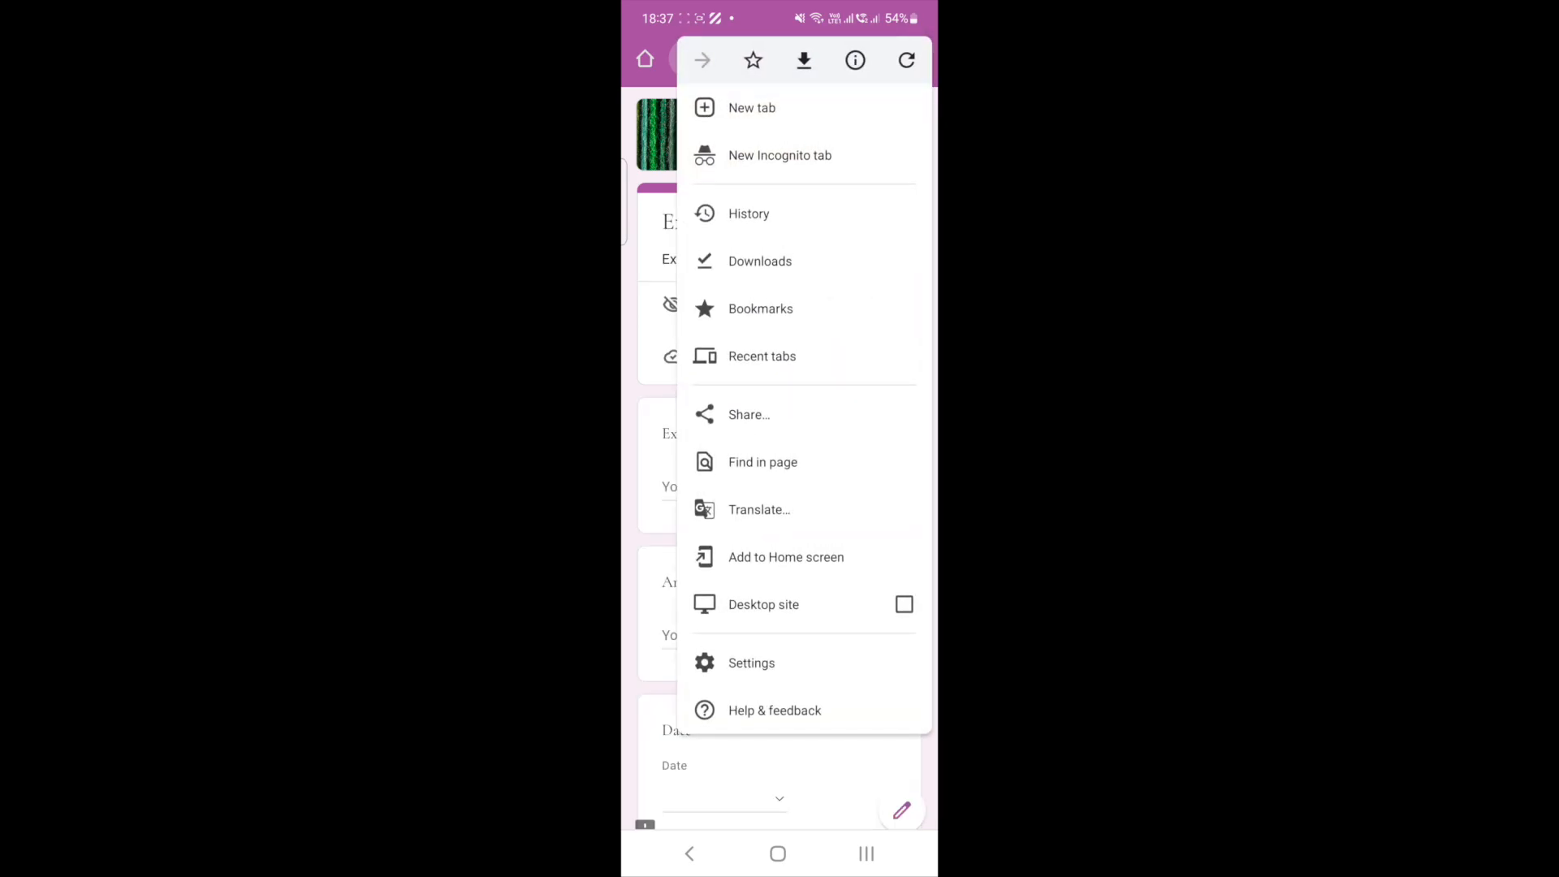
click(843, 556)
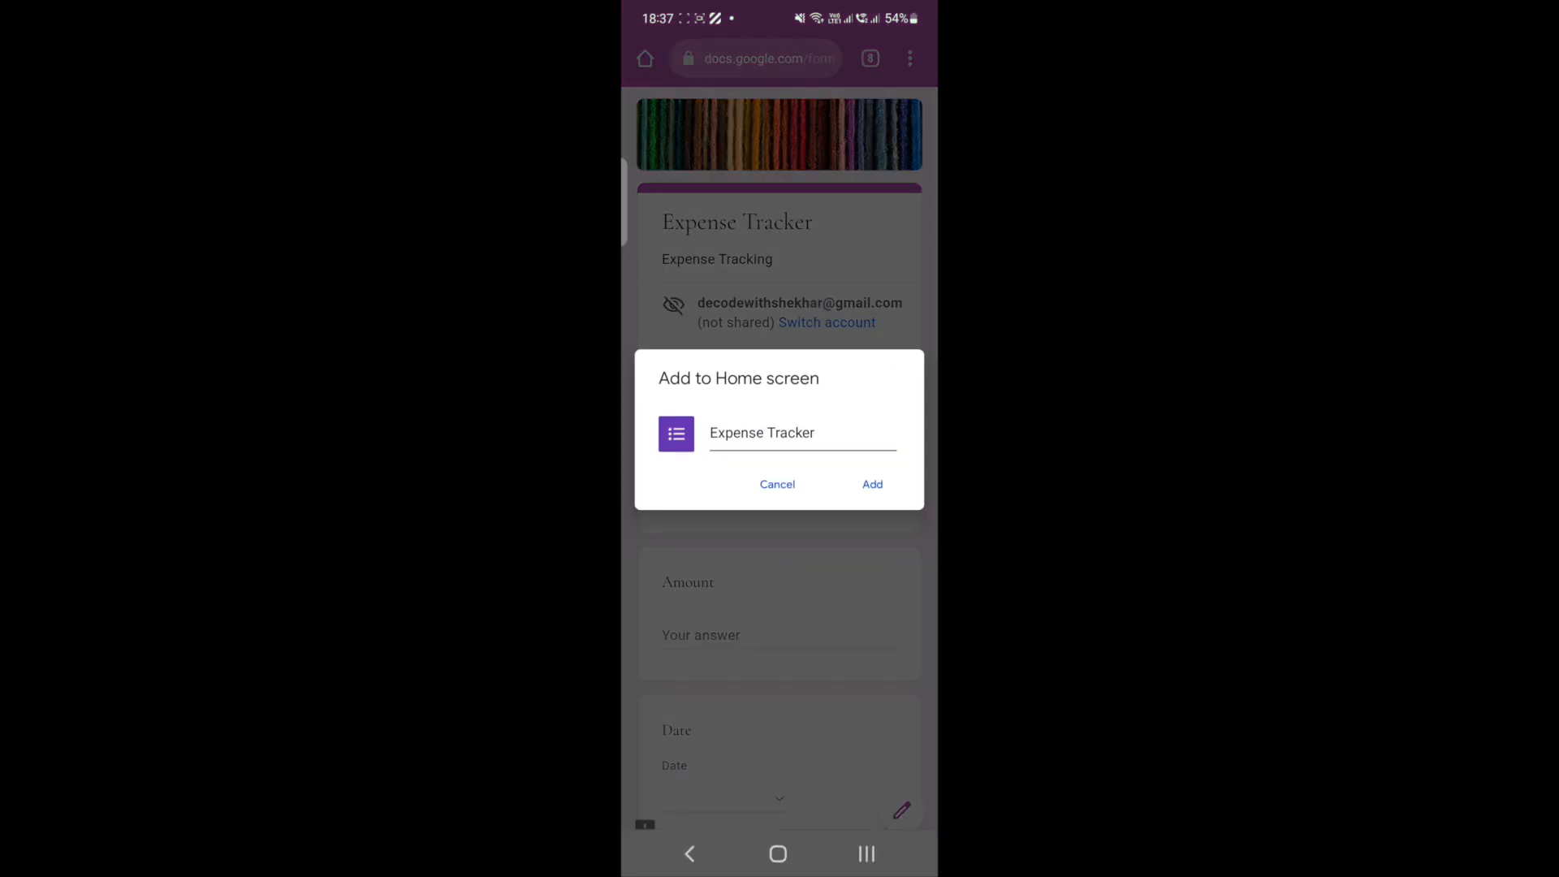
click(872, 484)
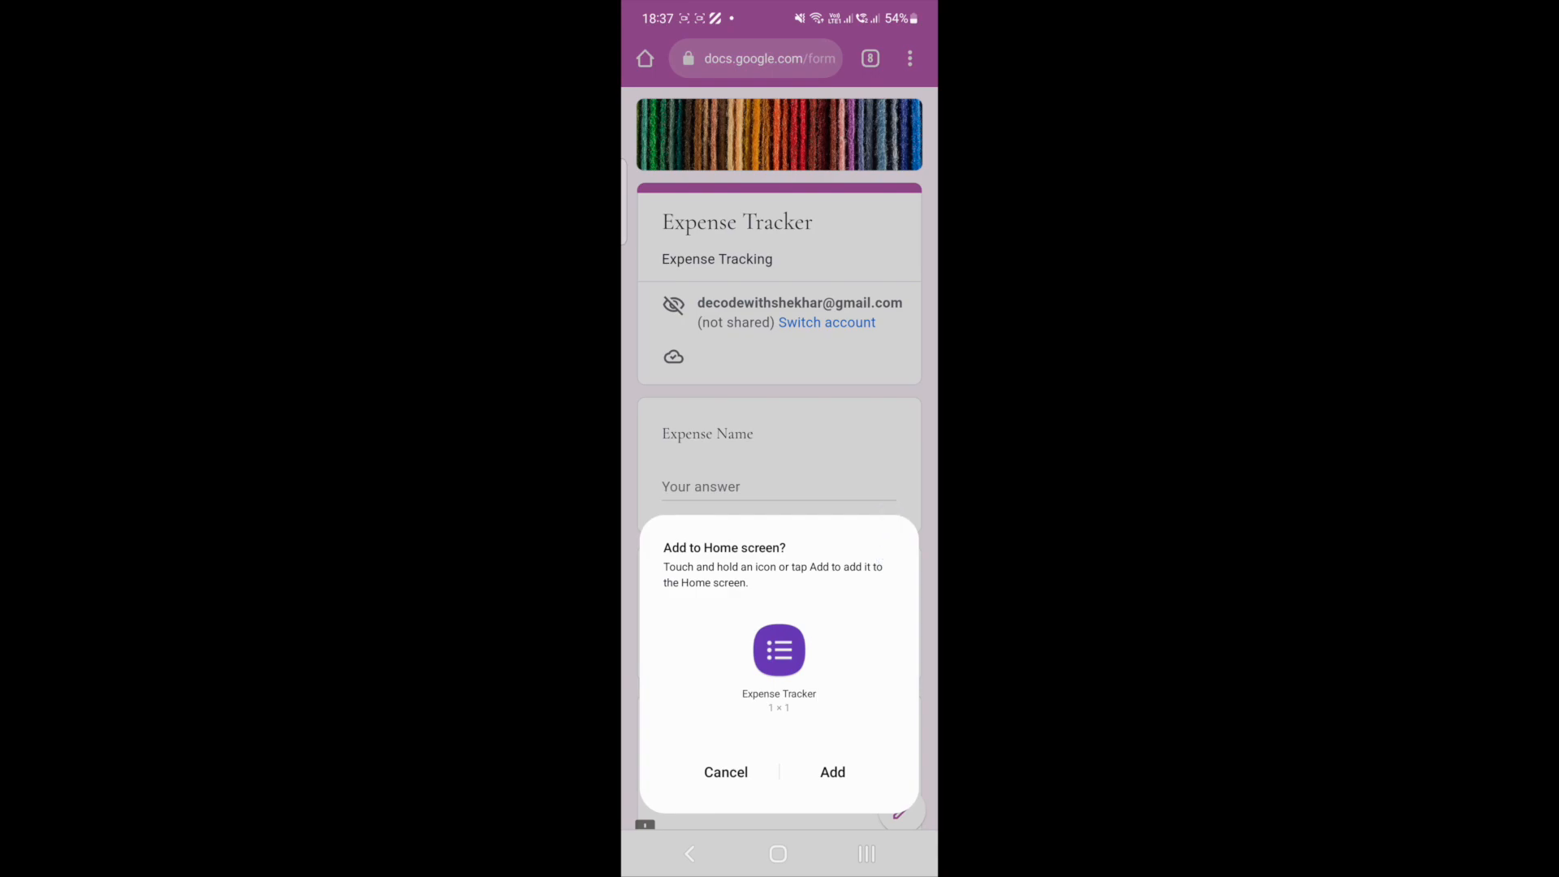
click(832, 771)
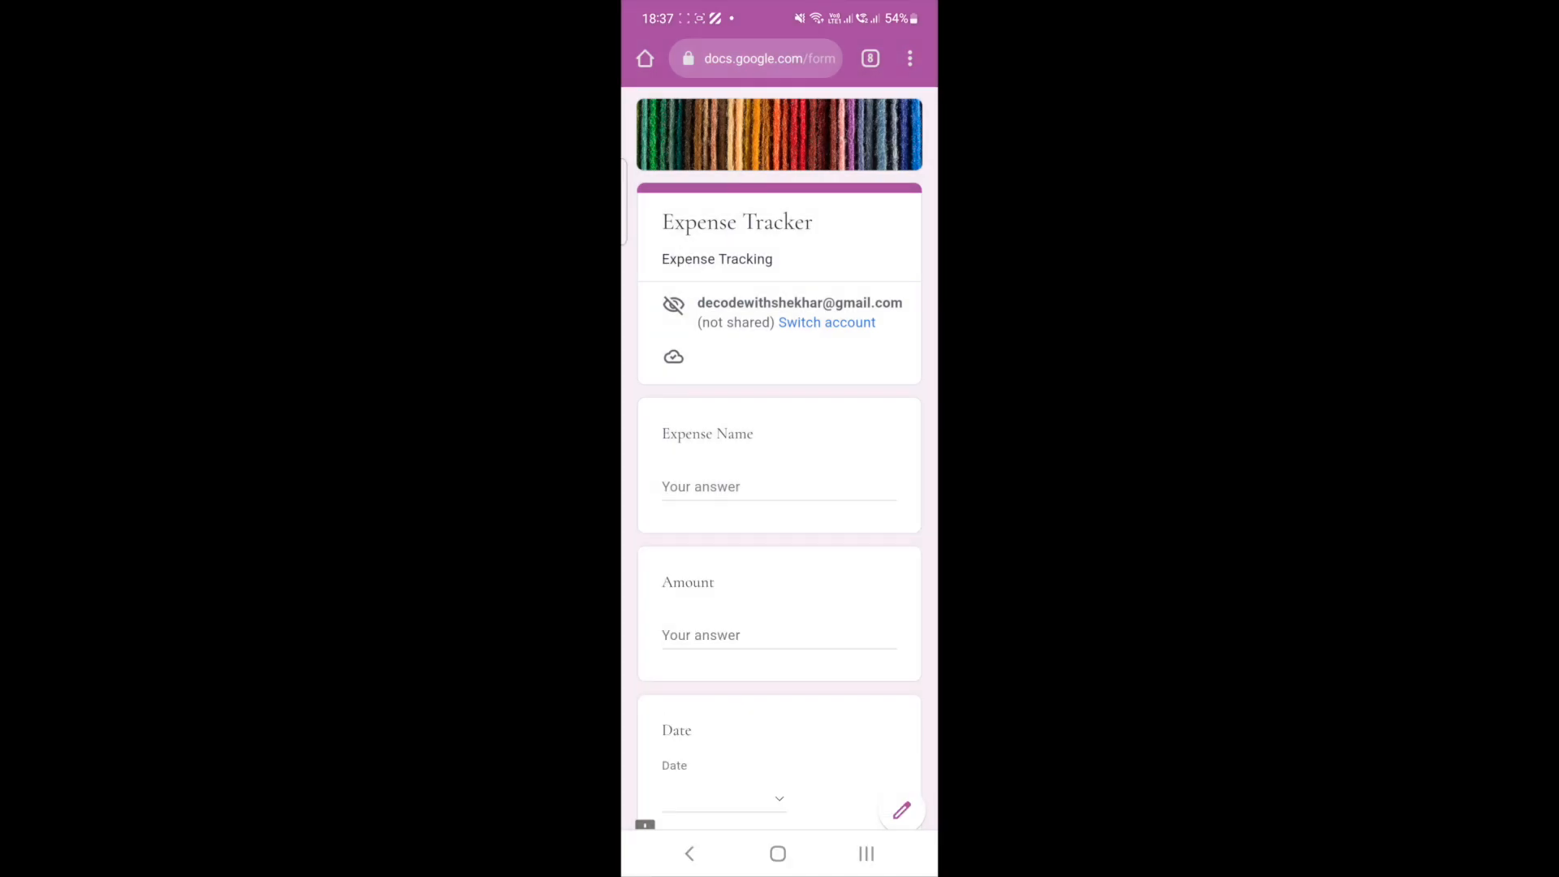
click(778, 853)
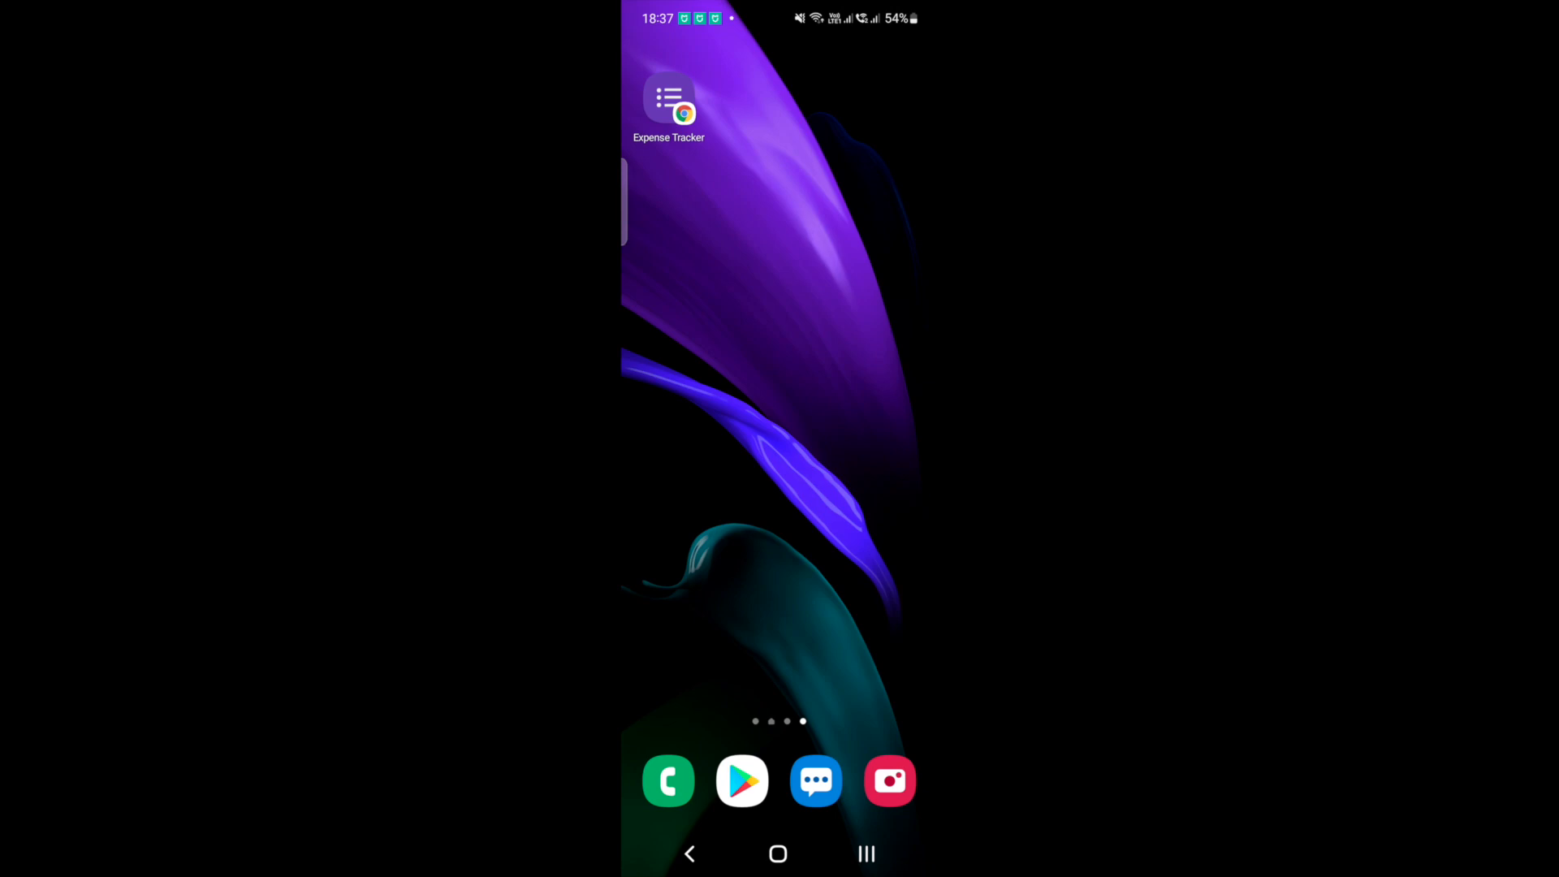
click(669, 102)
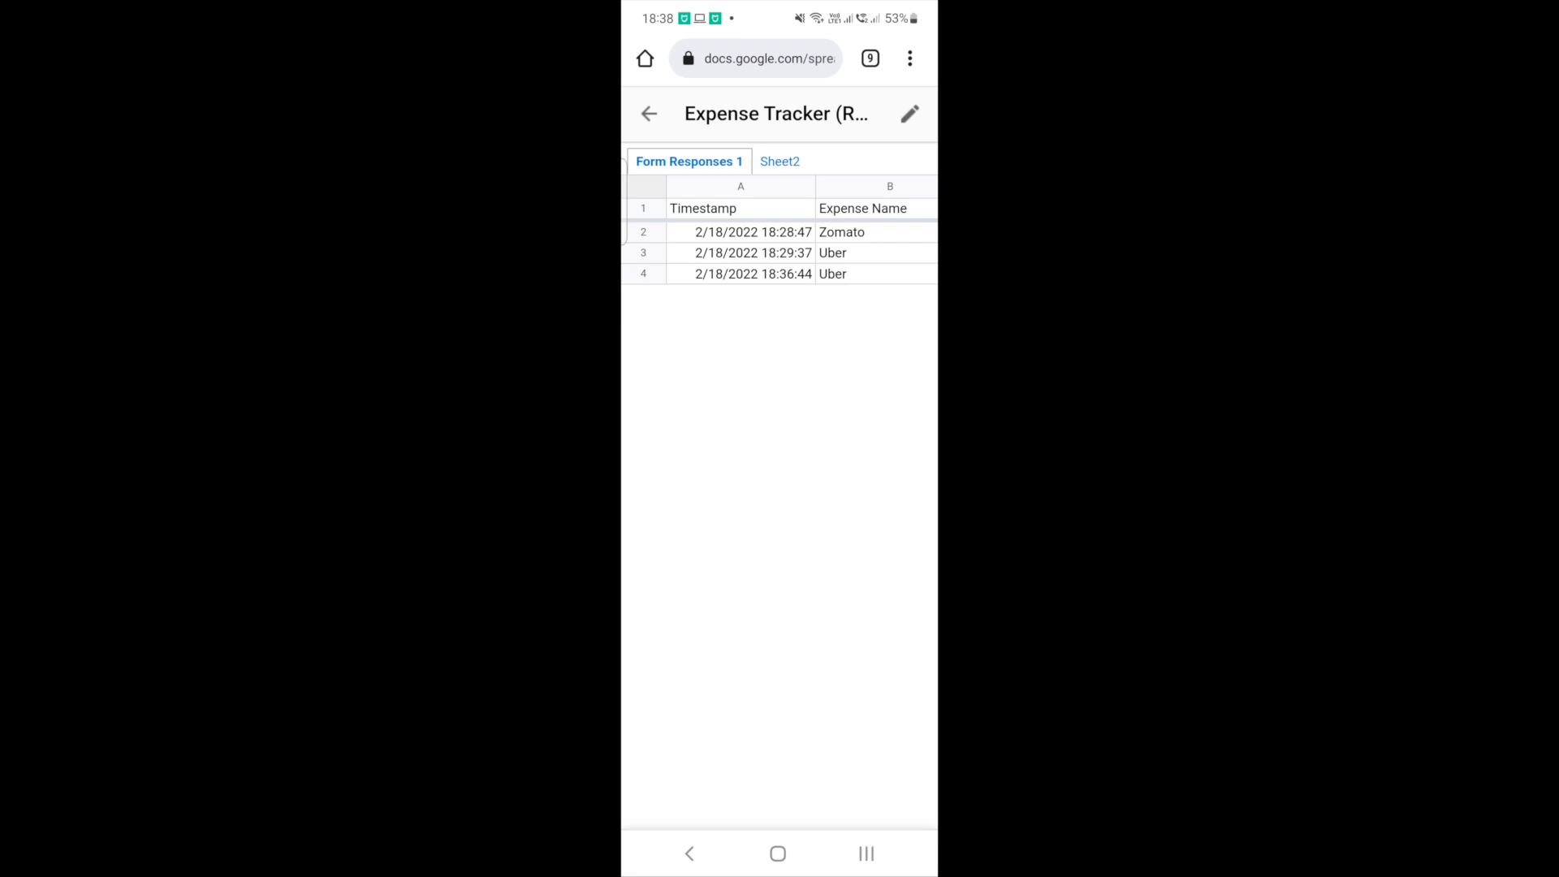
- Add the Expense Tracker (Responses) spreadsheet to the phone's home screen as a shortcut
click(909, 57)
click(786, 557)
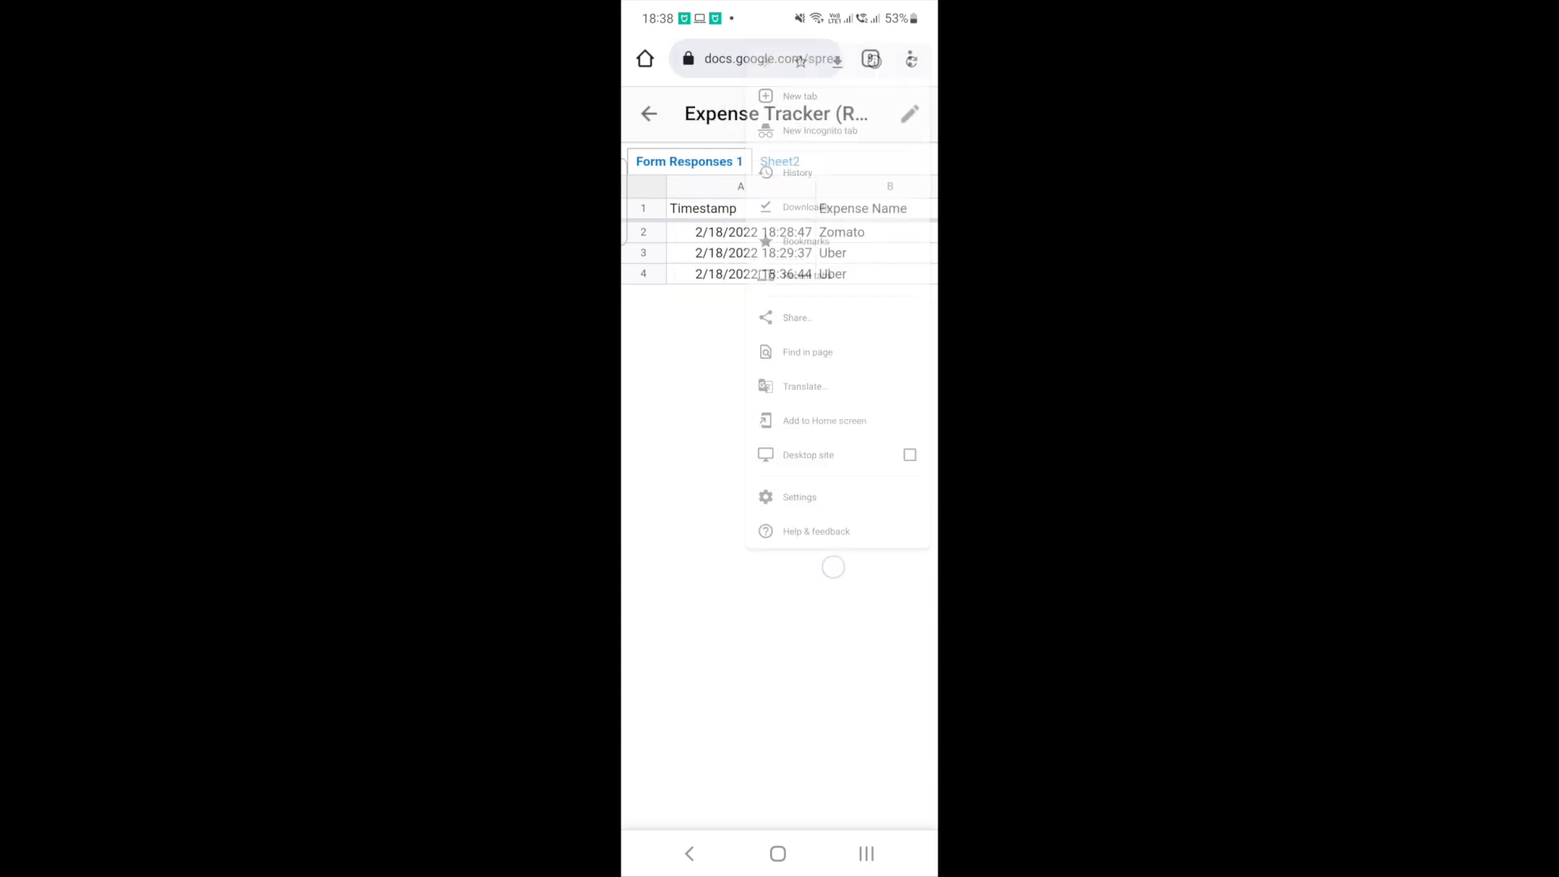
click(877, 484)
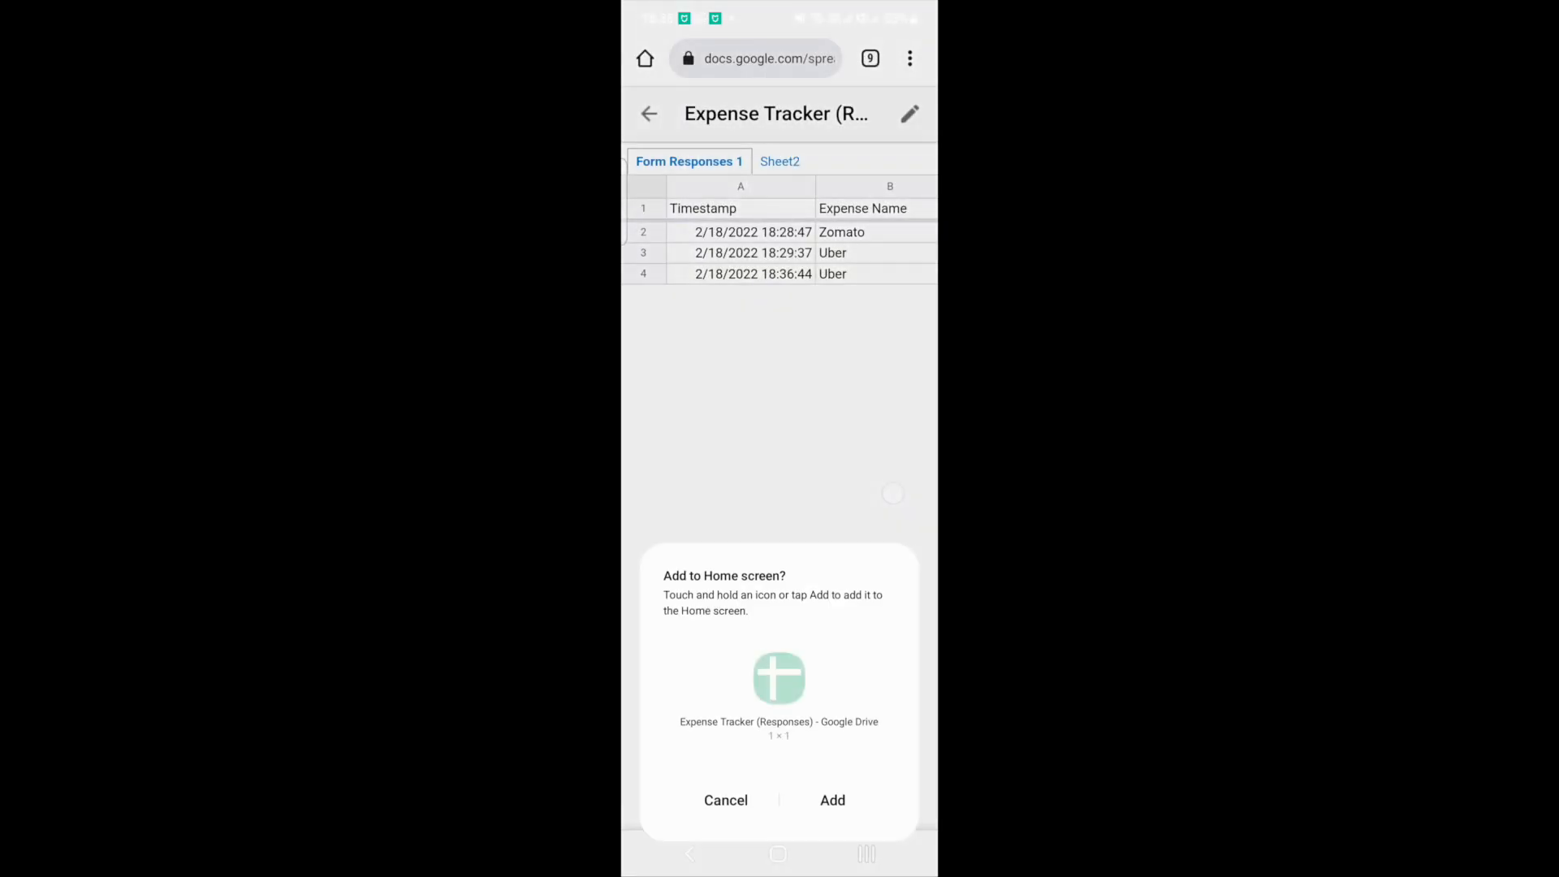
click(832, 771)
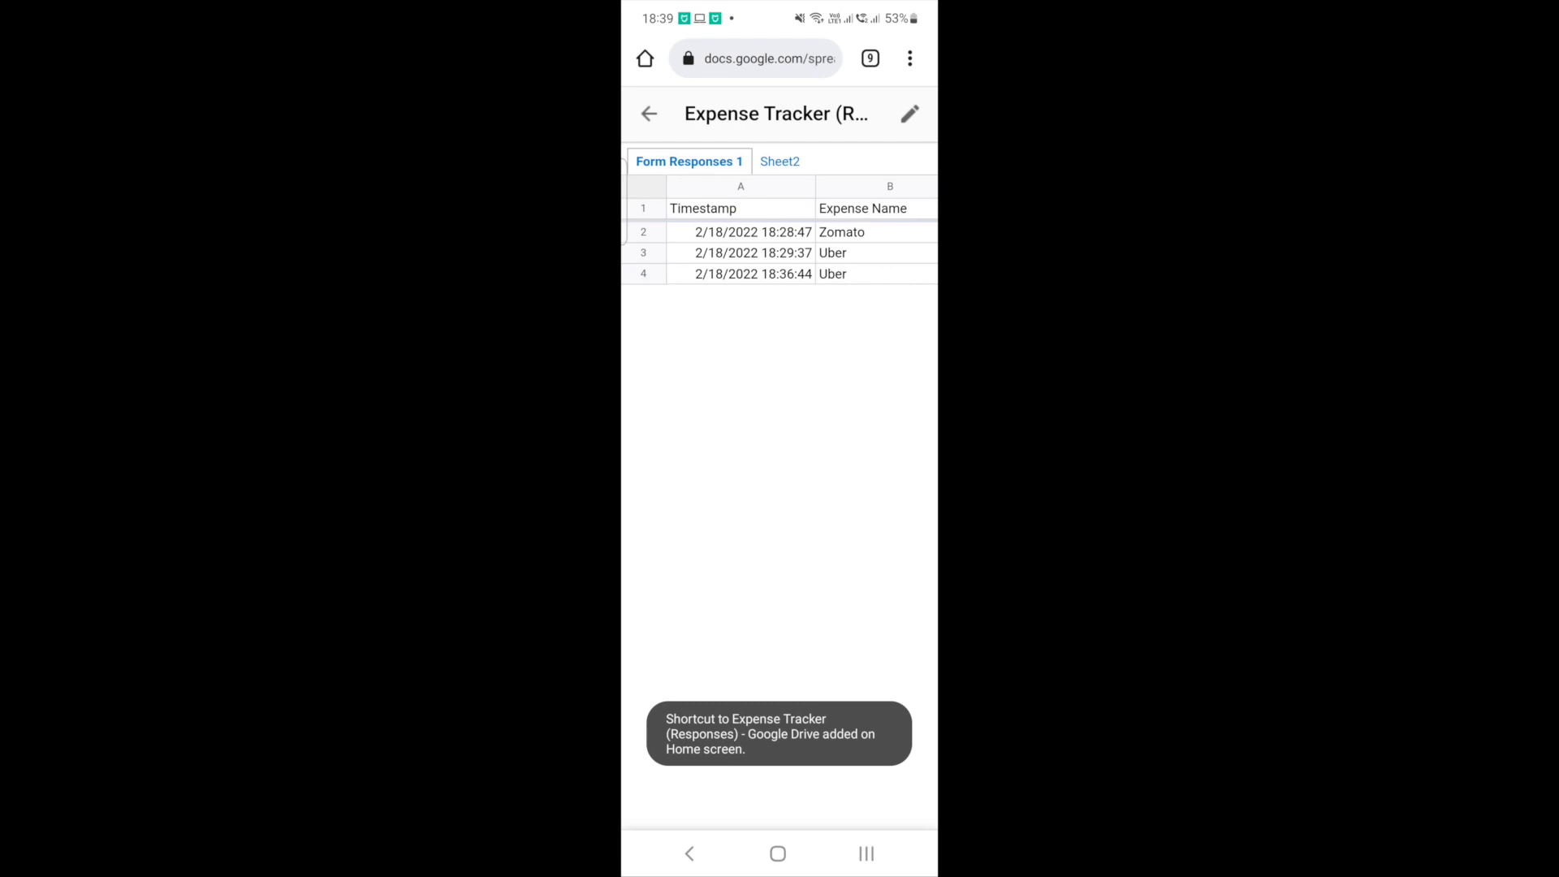
- Open the responses spreadsheet from its home screen shortcut and review the monthly category amounts in Sheet2's pivot table
click(778, 853)
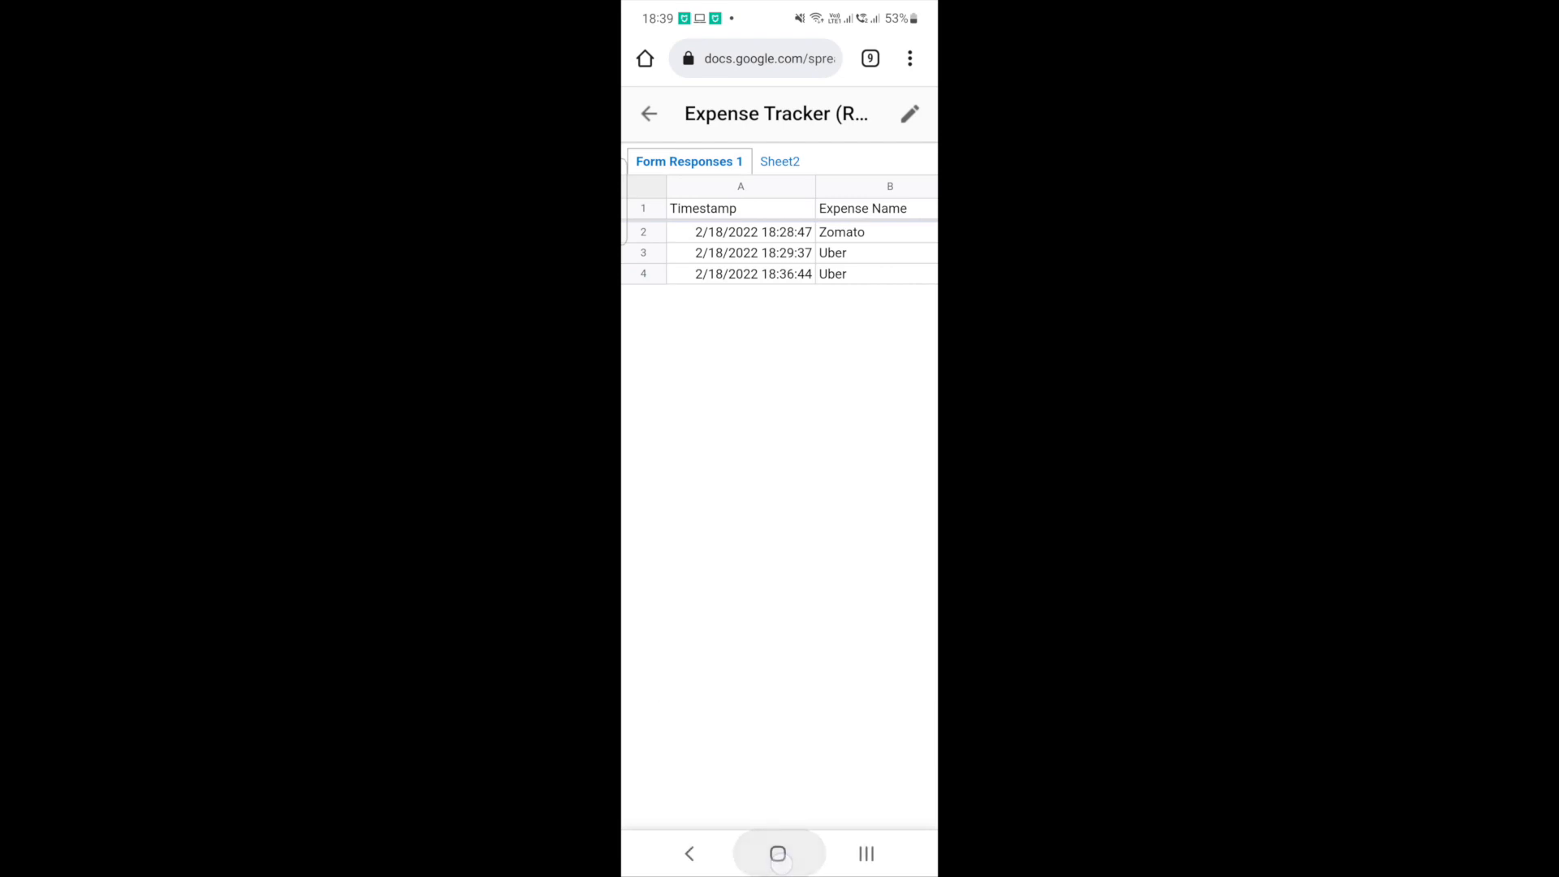
drag(877, 406, 682, 405)
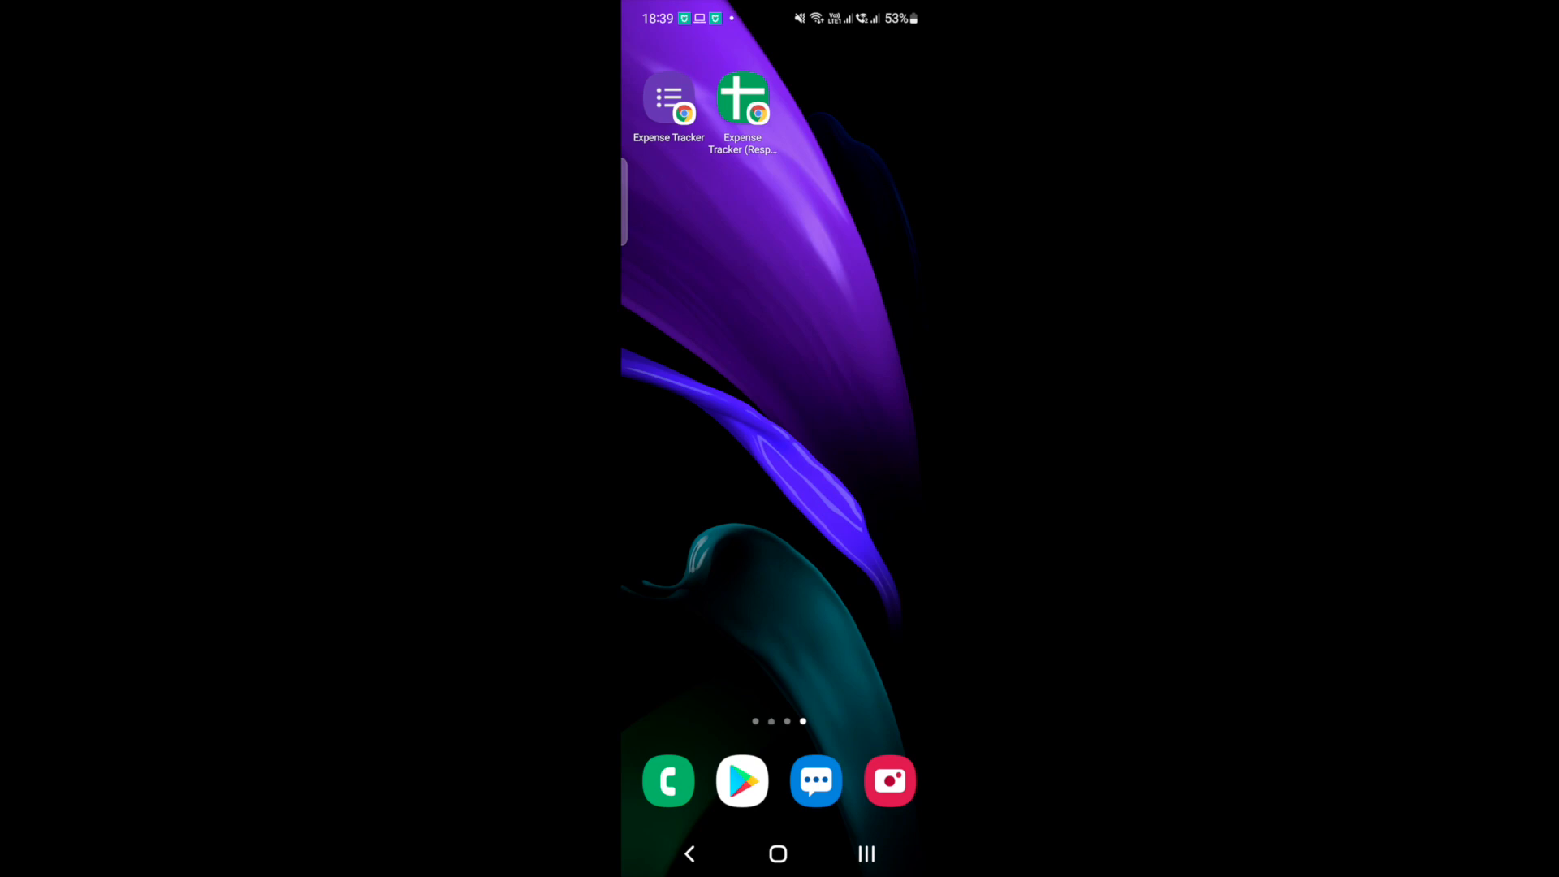
click(742, 98)
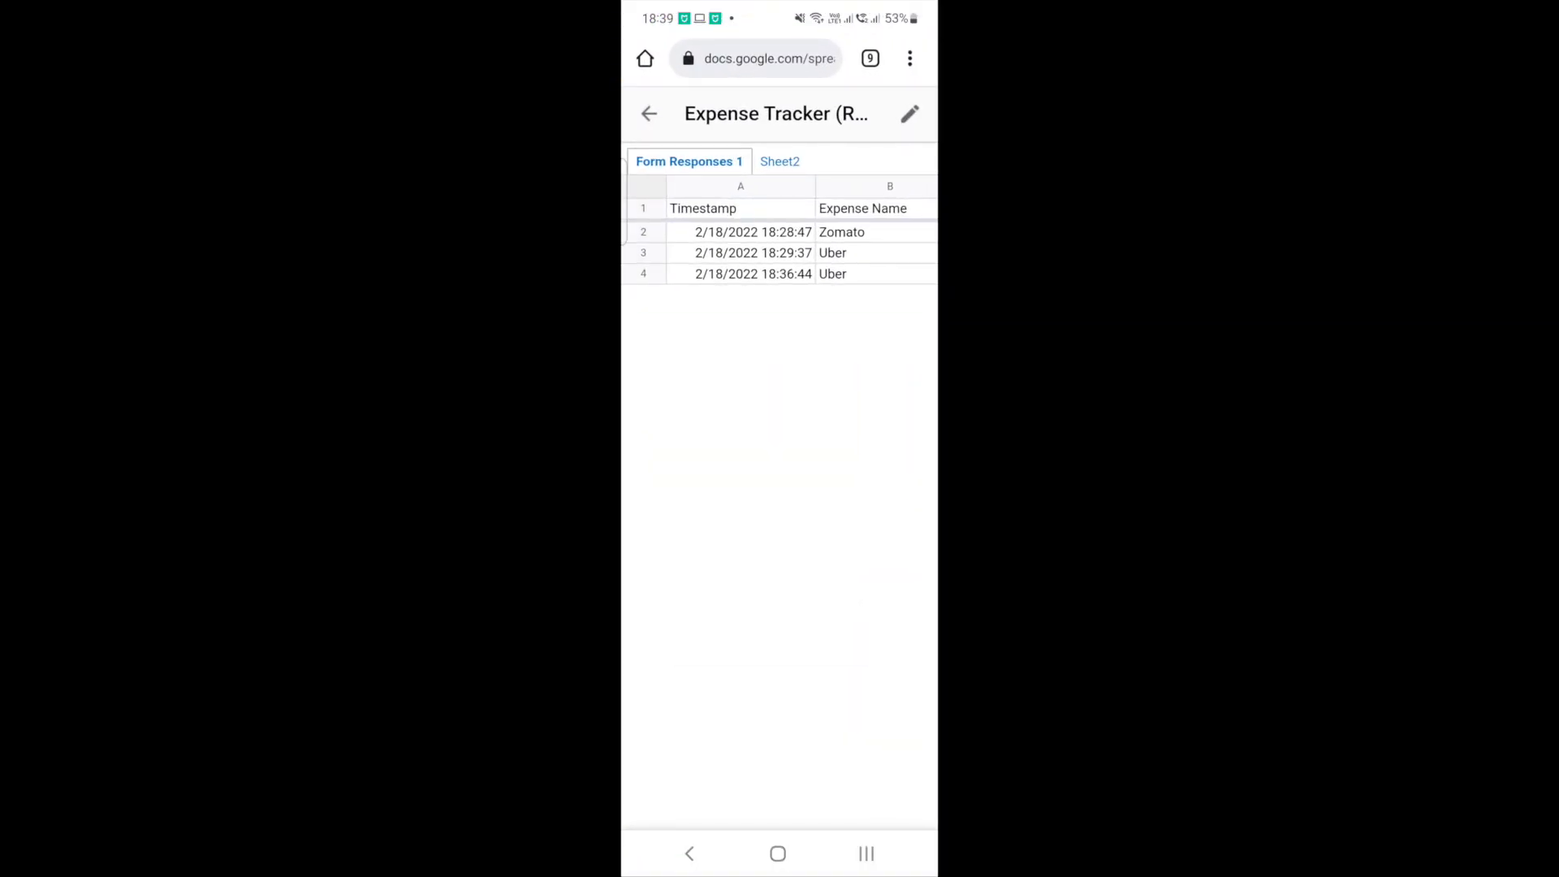
drag(838, 382, 803, 473)
click(779, 160)
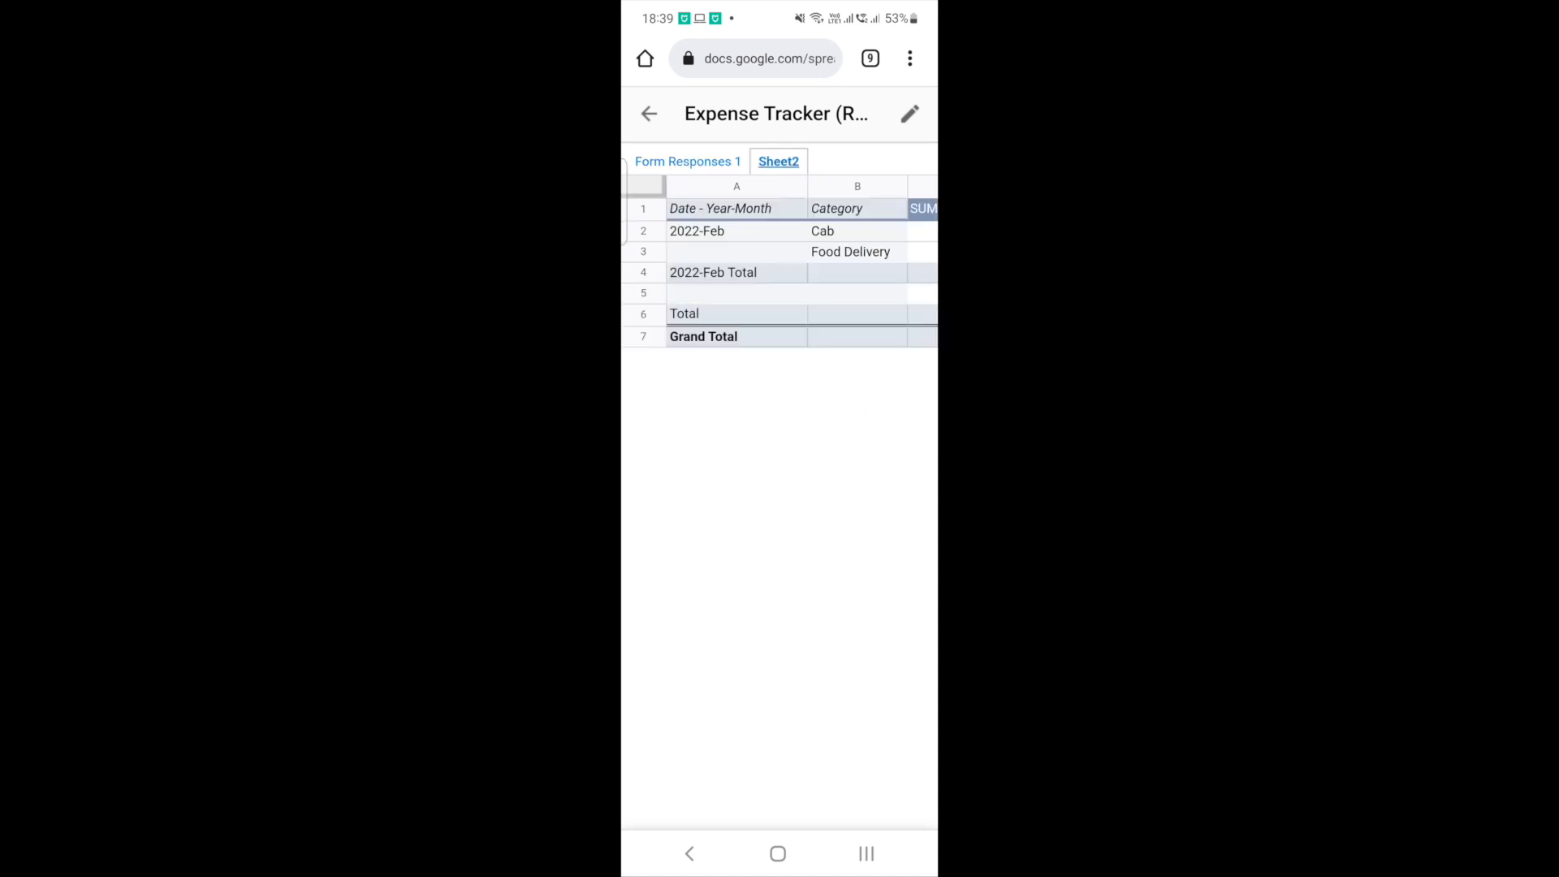
drag(862, 486, 685, 528)
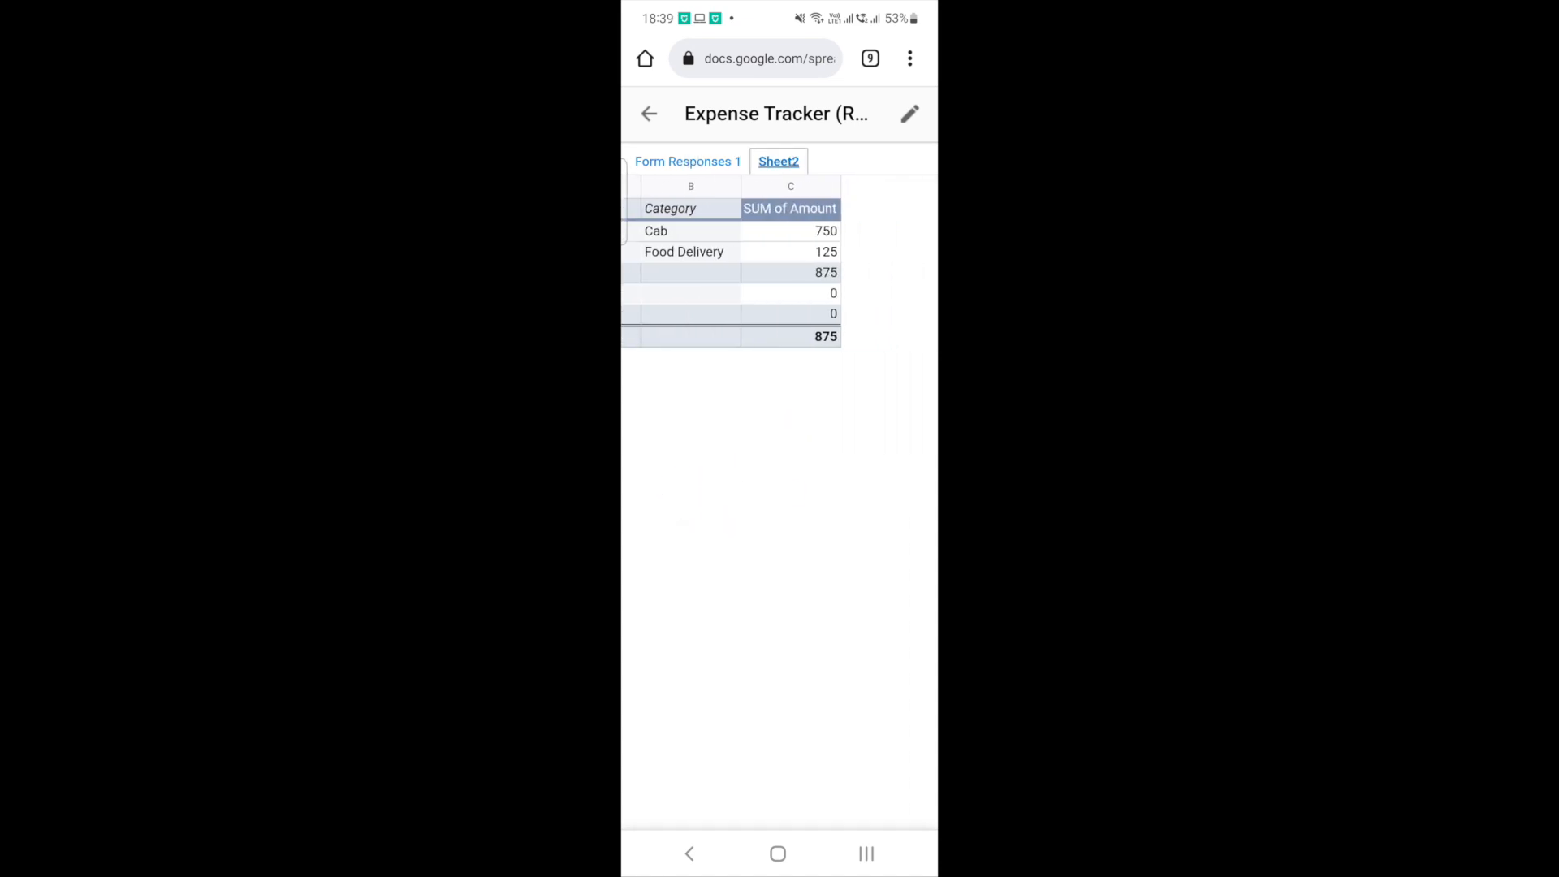
drag(721, 482, 867, 480)
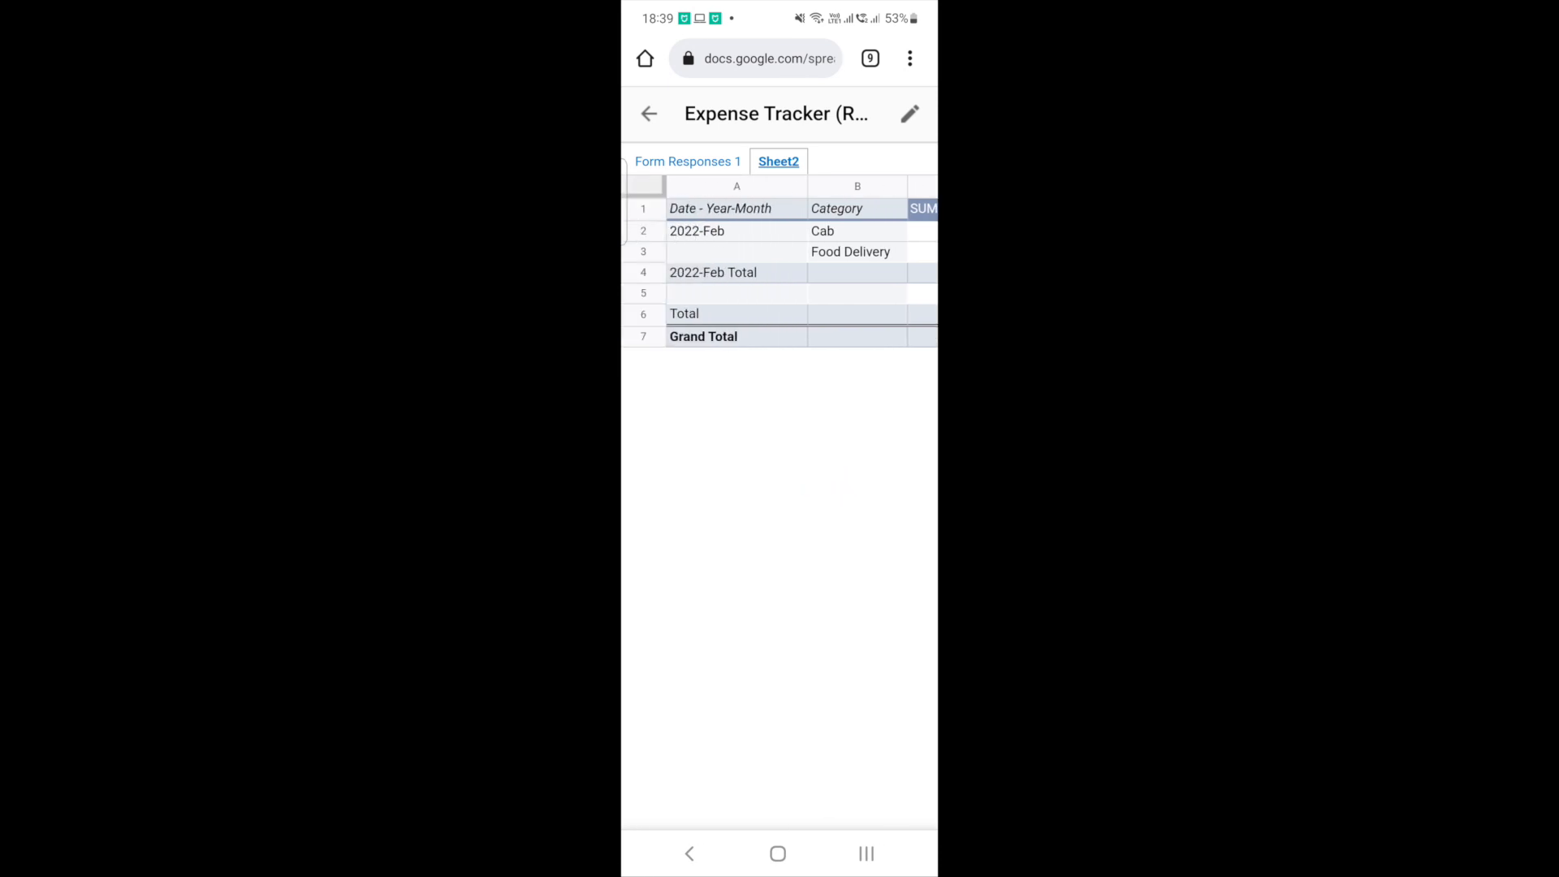